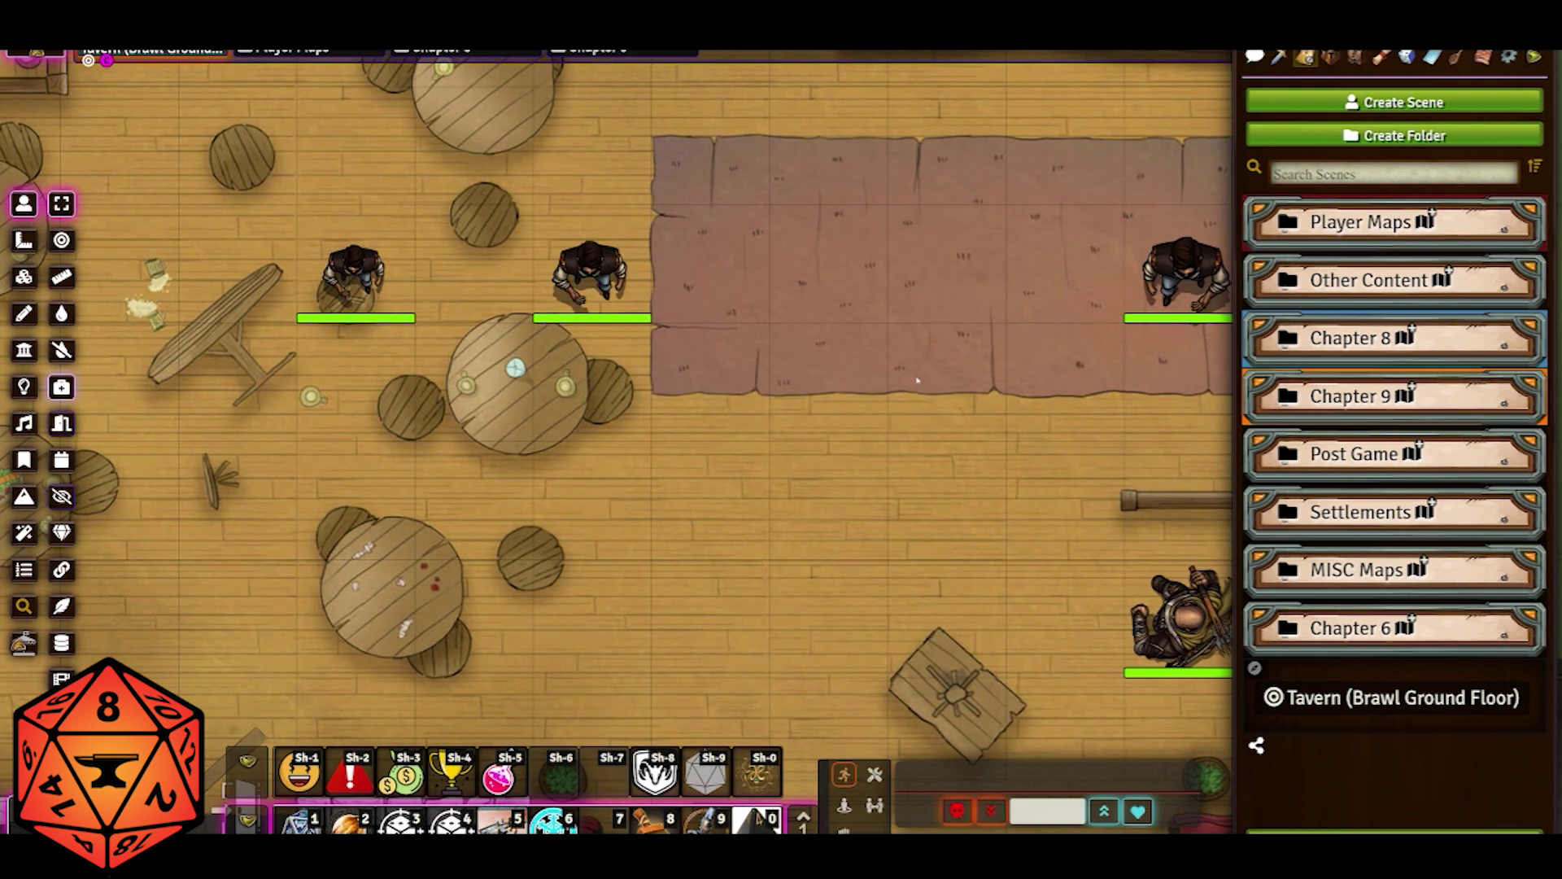
# Search for "tile templ", import the v9 Tile Template Wide scene into the scene directory, and view it.
pyautogui.hotkey('ctrl', 'space')
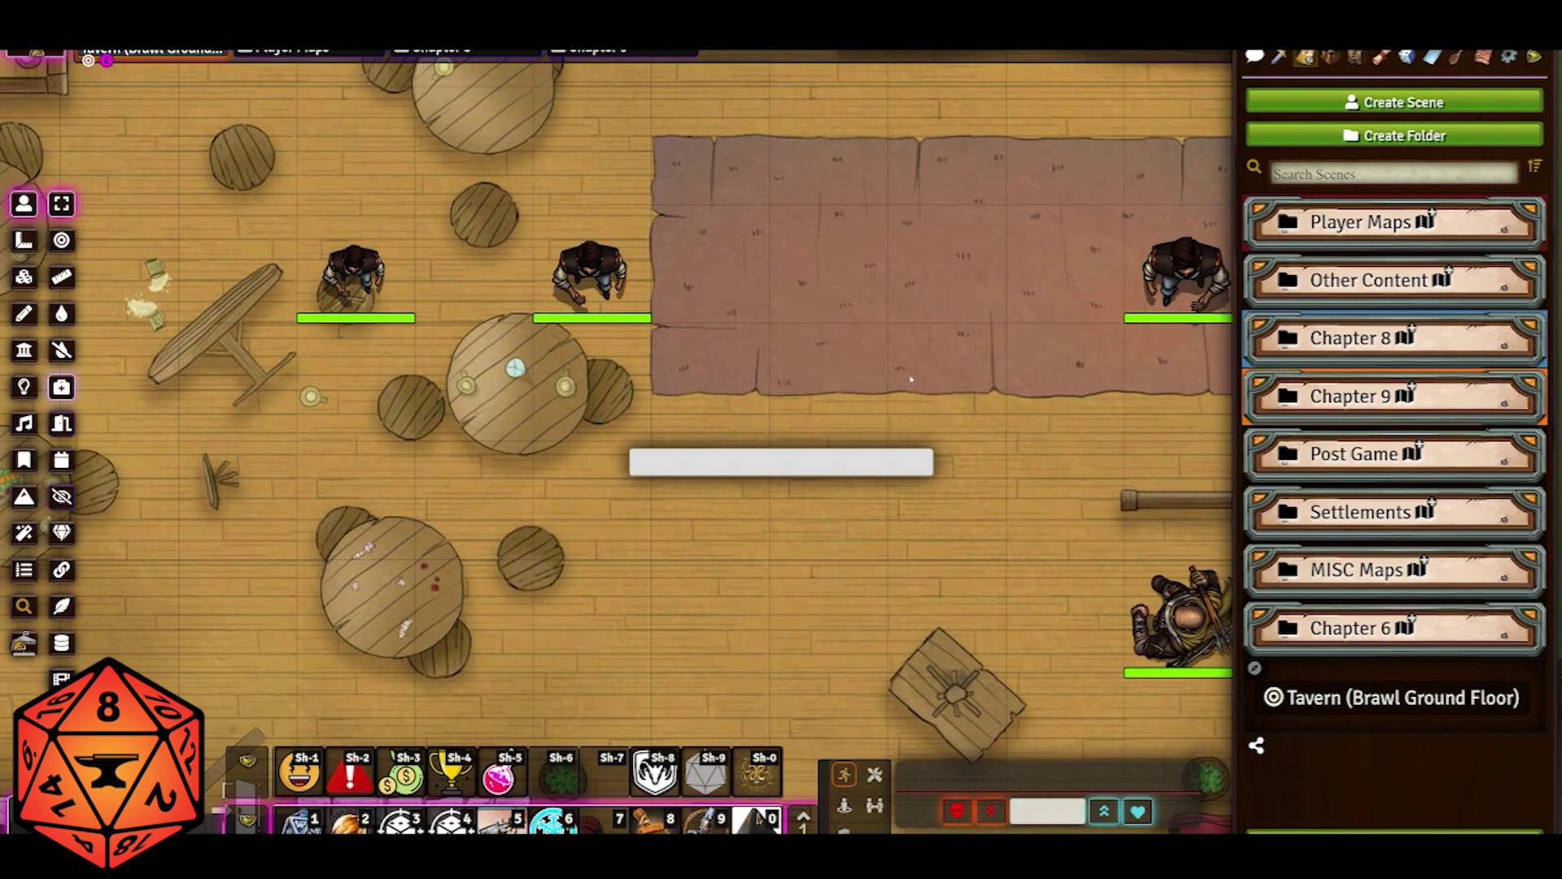
pyautogui.write('tile templ')
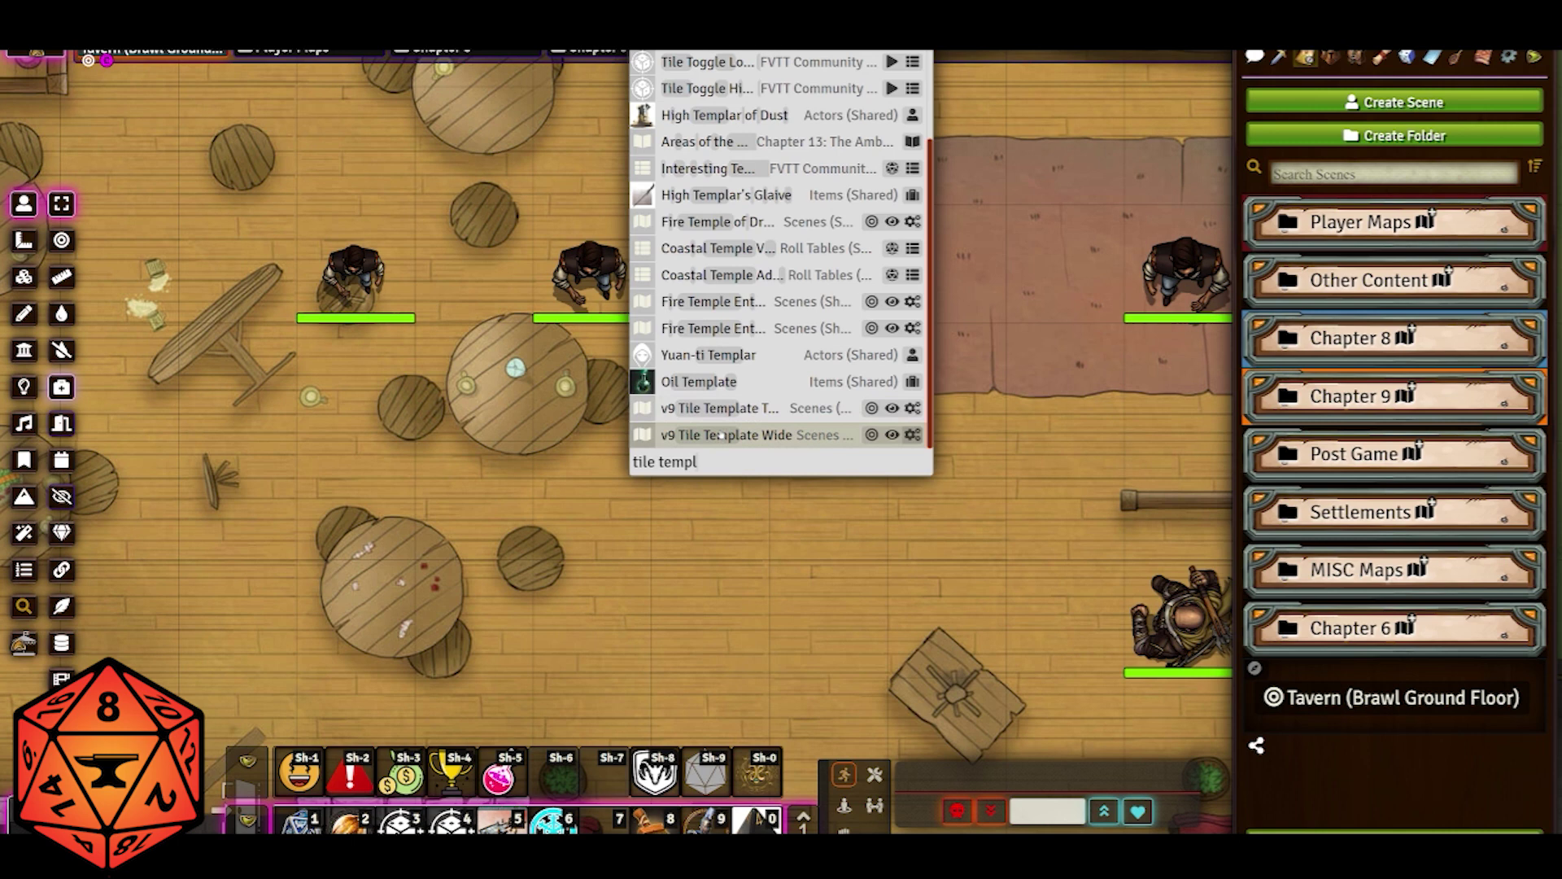
pyautogui.moveTo(715, 437); pyautogui.dragTo(1361, 745)
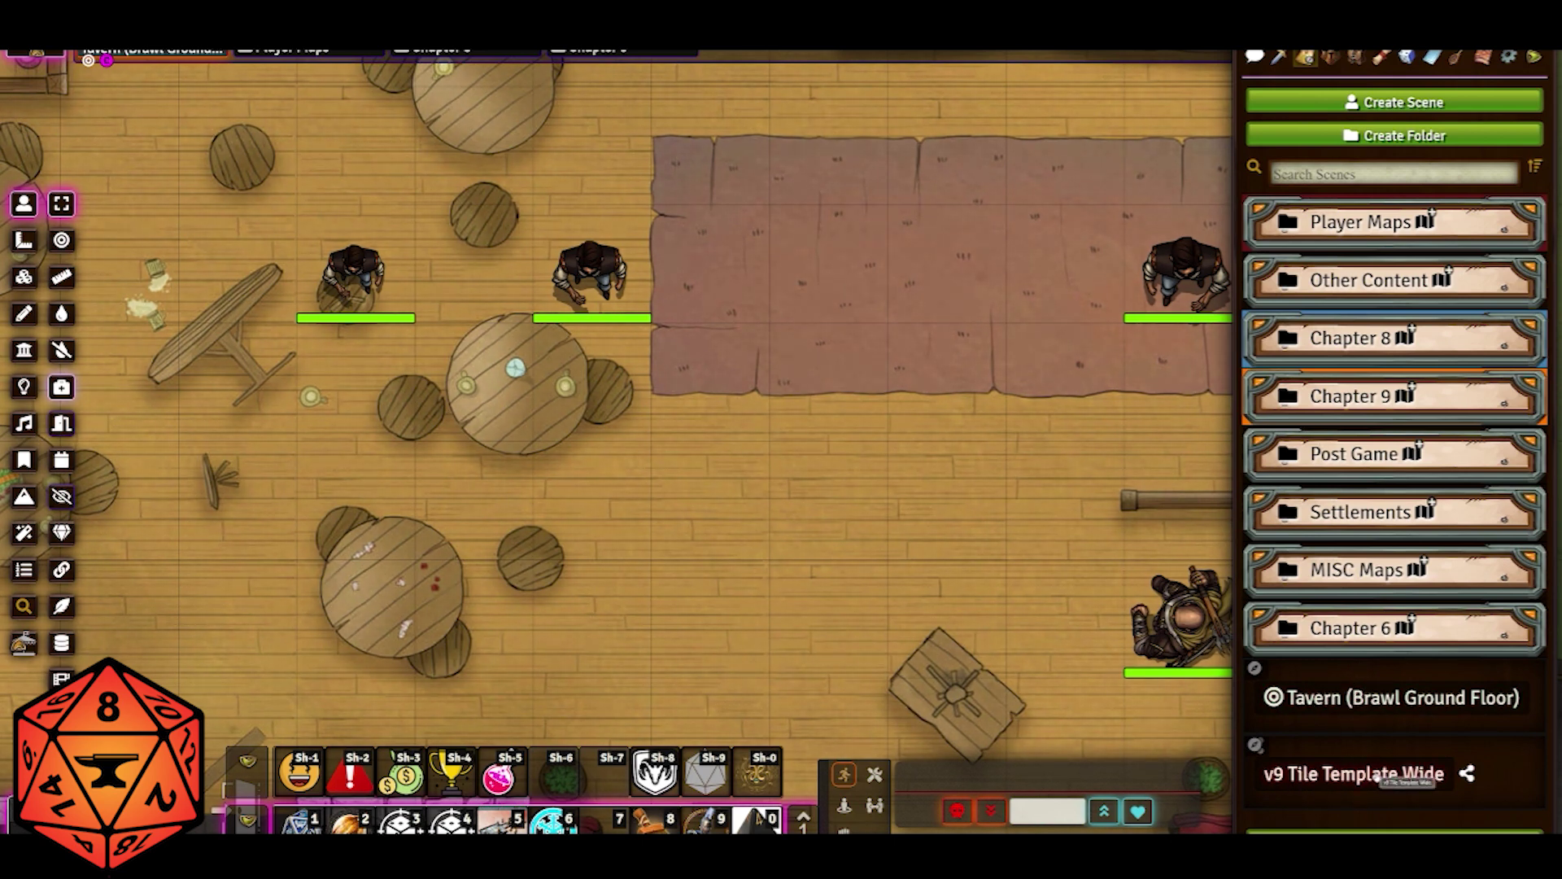
pyautogui.click(1378, 780)
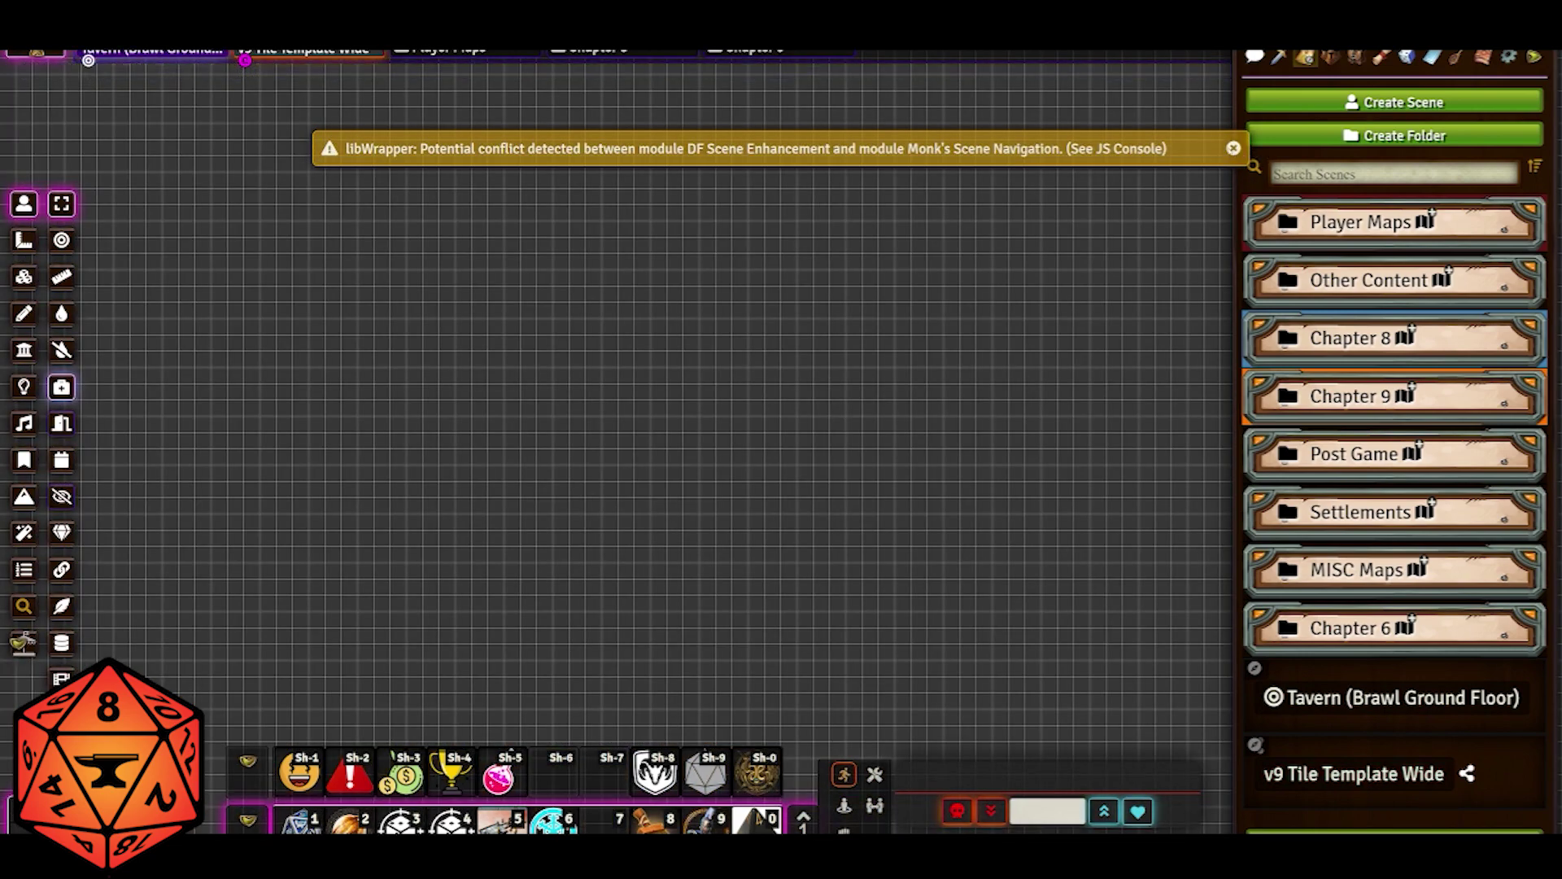
pyautogui.click(698, 157)
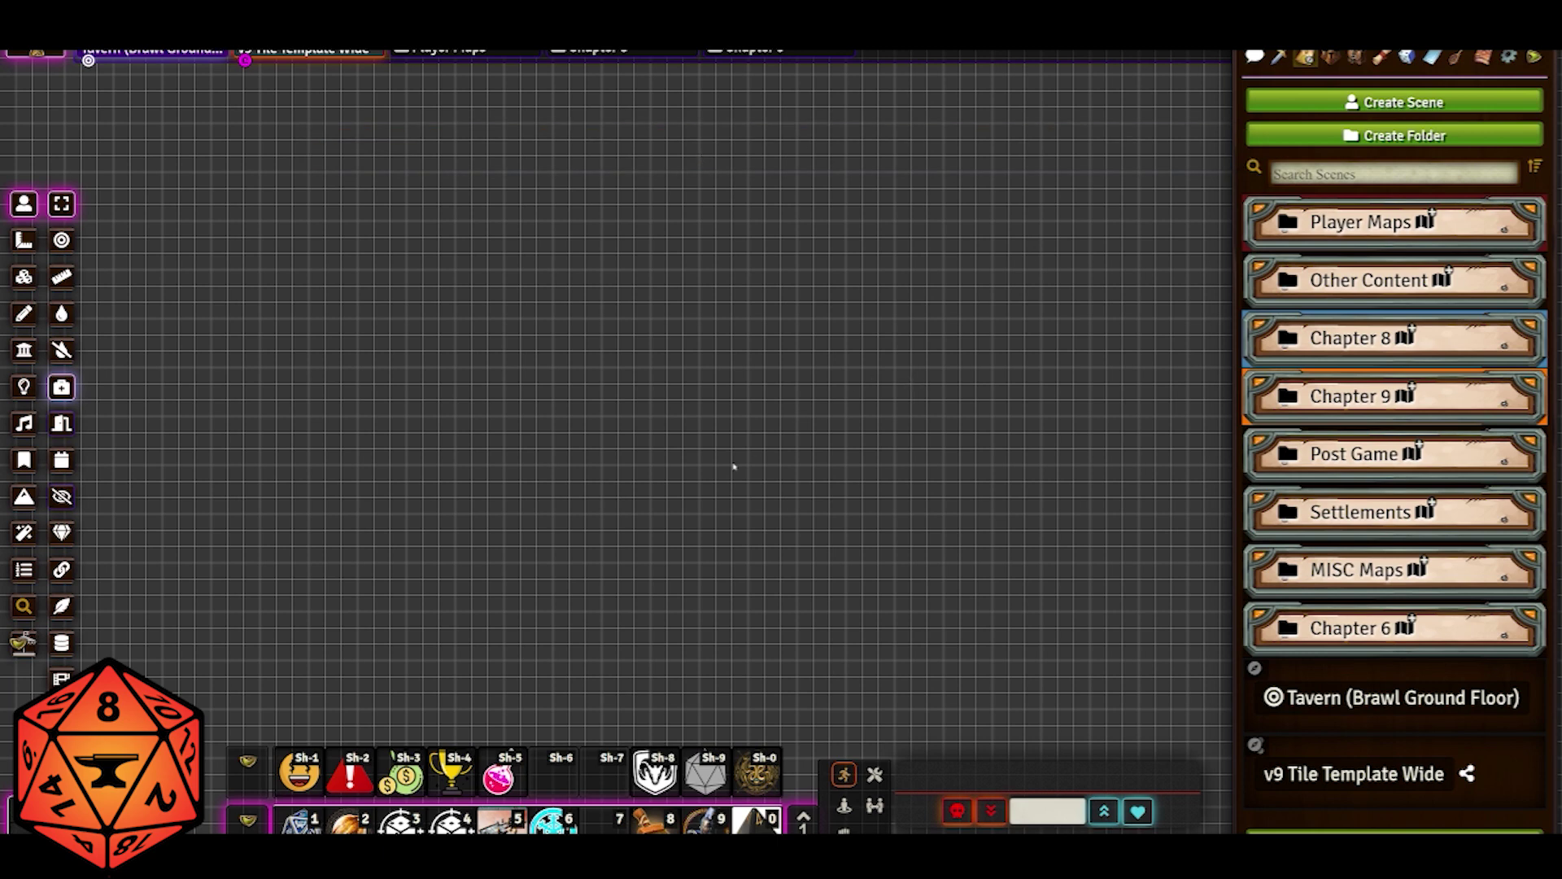
pyautogui.scroll(-2, 686, 468)
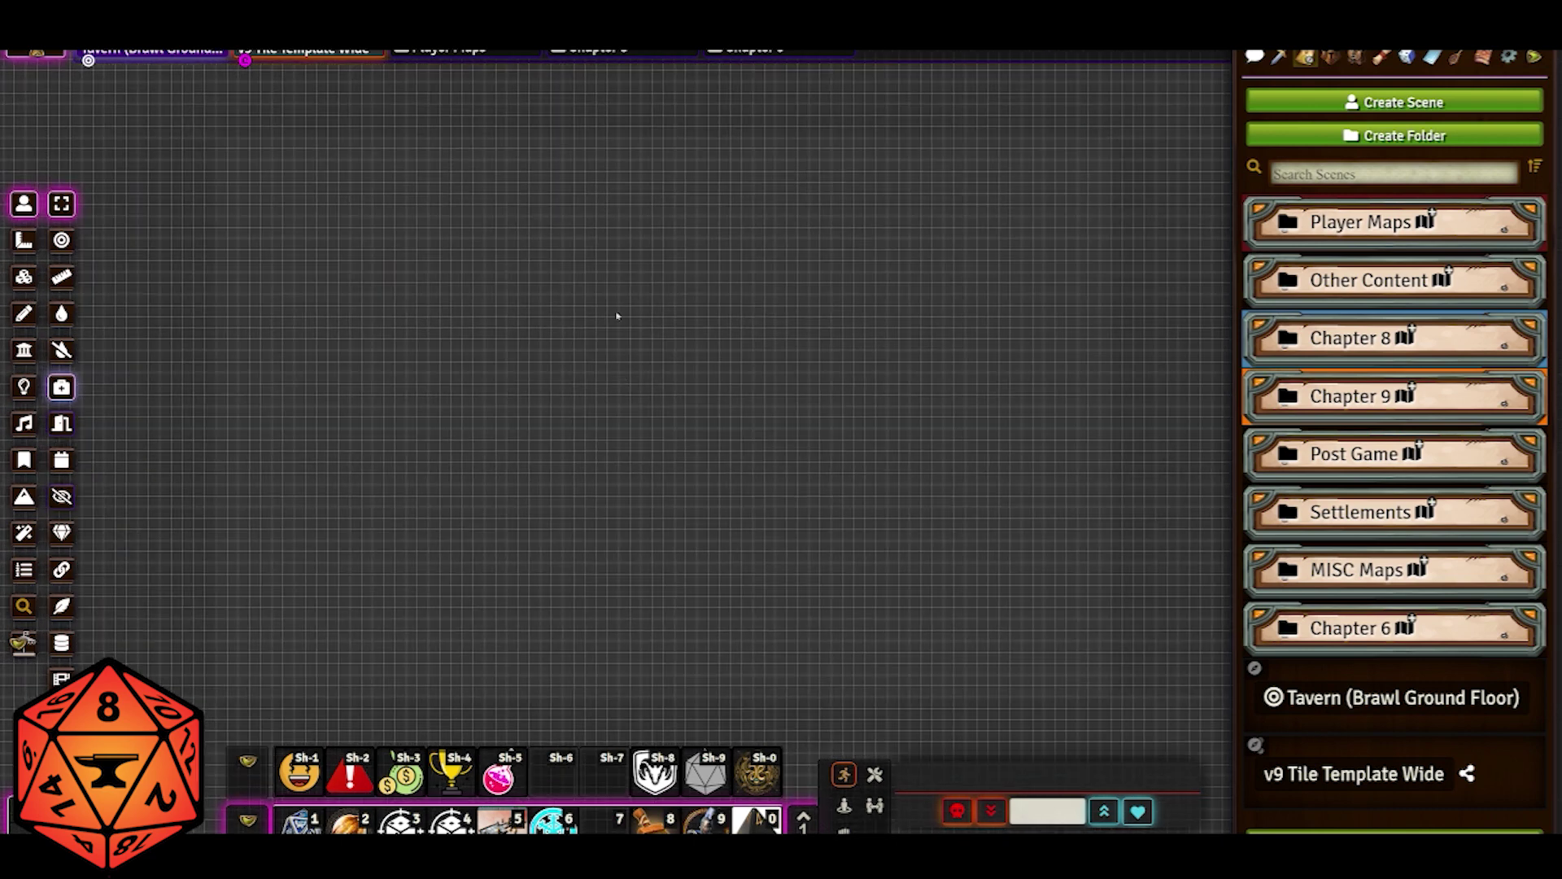
pyautogui.press('w')
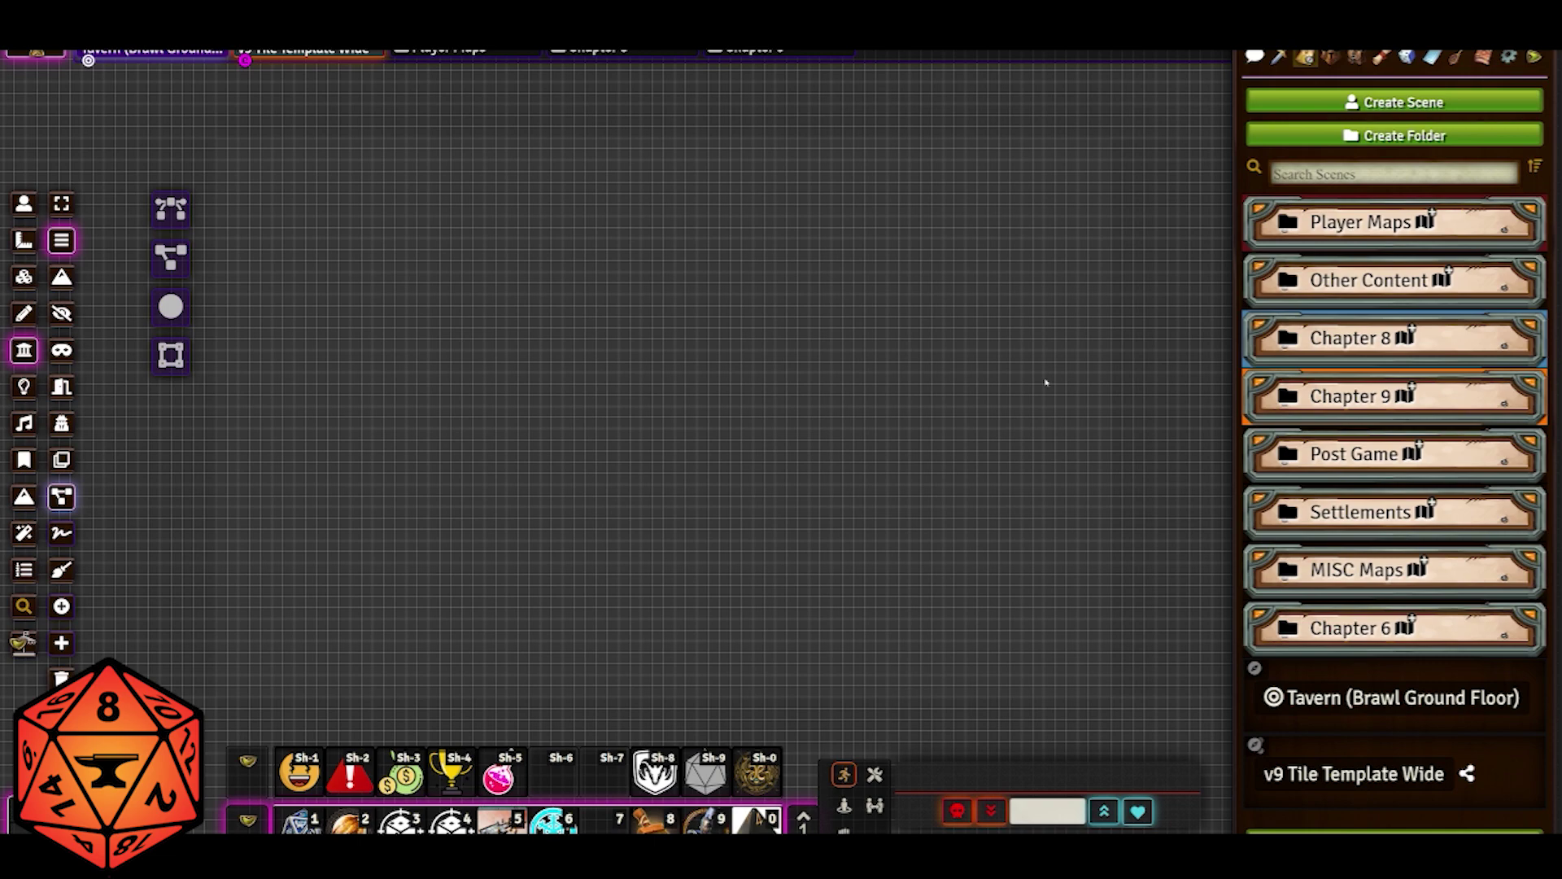
pyautogui.scroll(5, 963, 425)
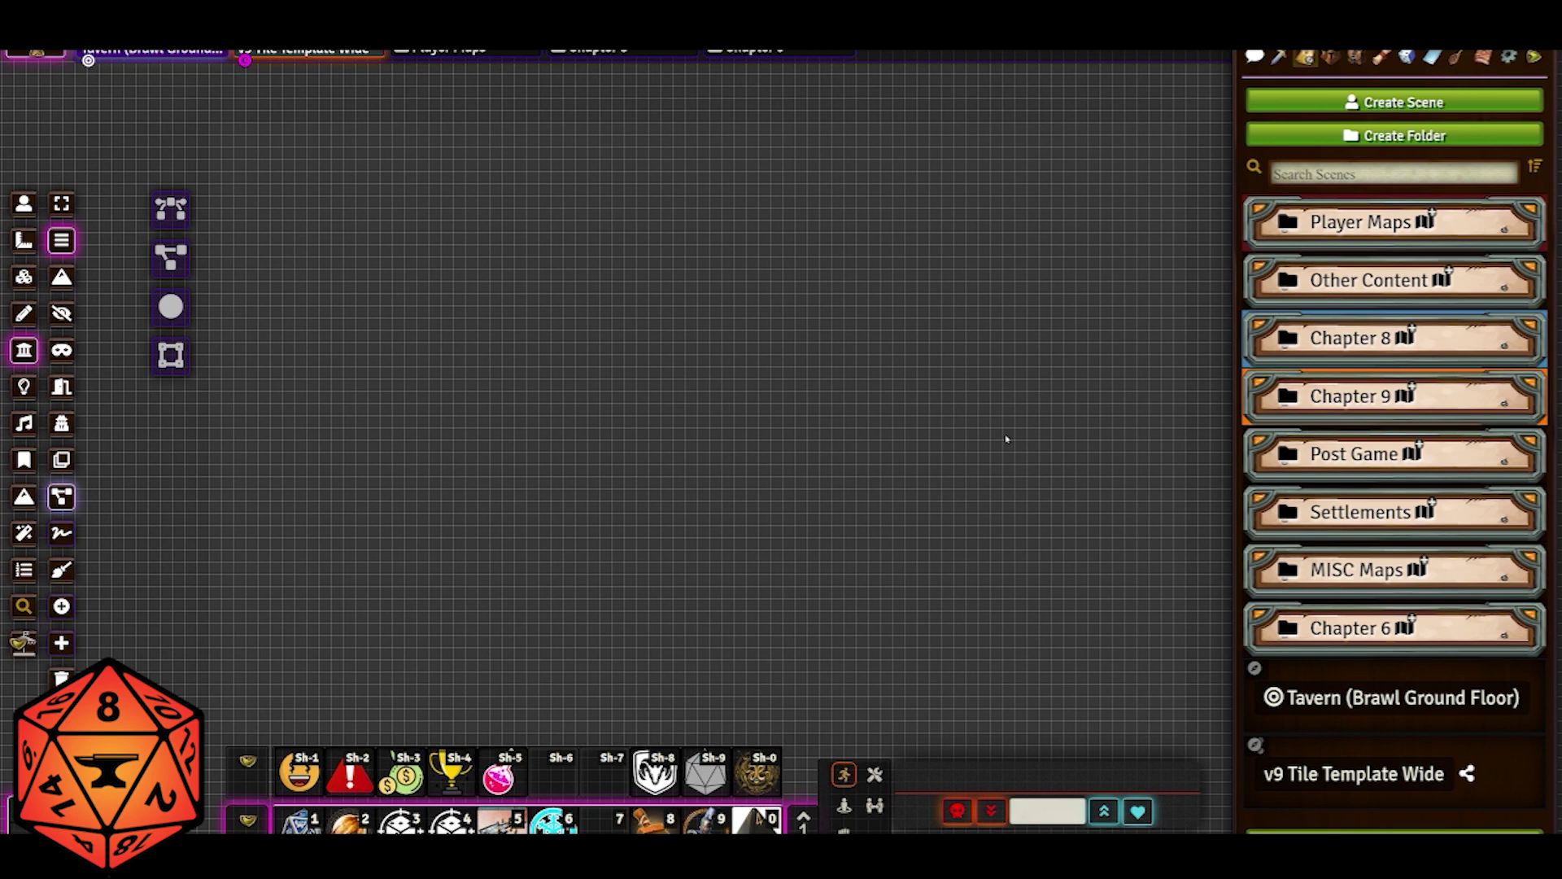
pyautogui.scroll(2, 977, 423)
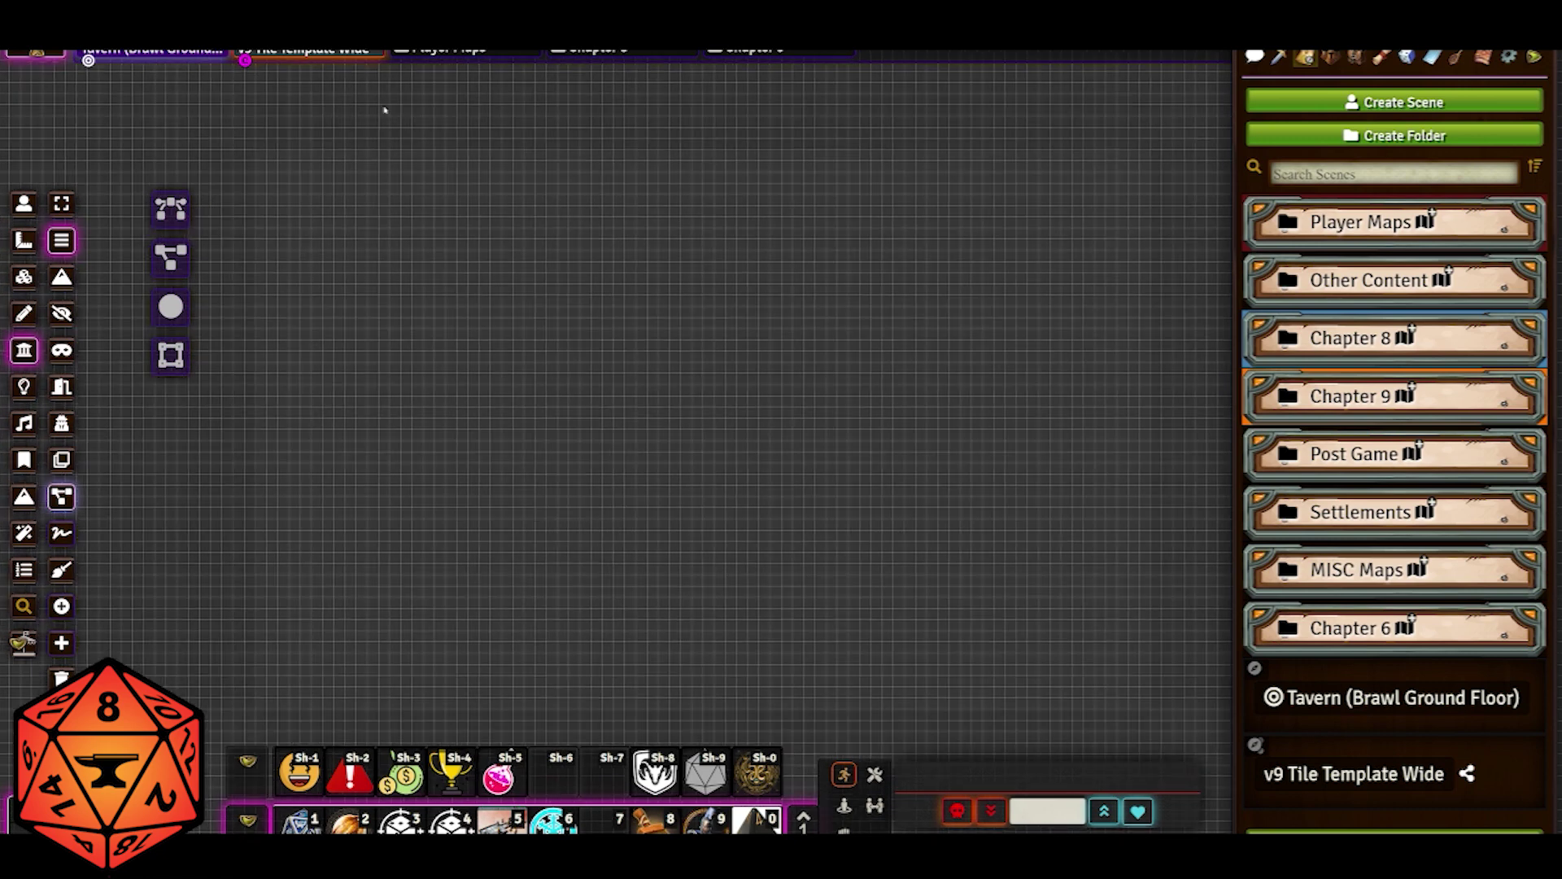
# Review the v9 Tile Template Wide scene's configuration, covering its basics, grid, lighting, ambience and terrain settings.
pyautogui.rightClick(309, 51)
pyautogui.click(289, 109)
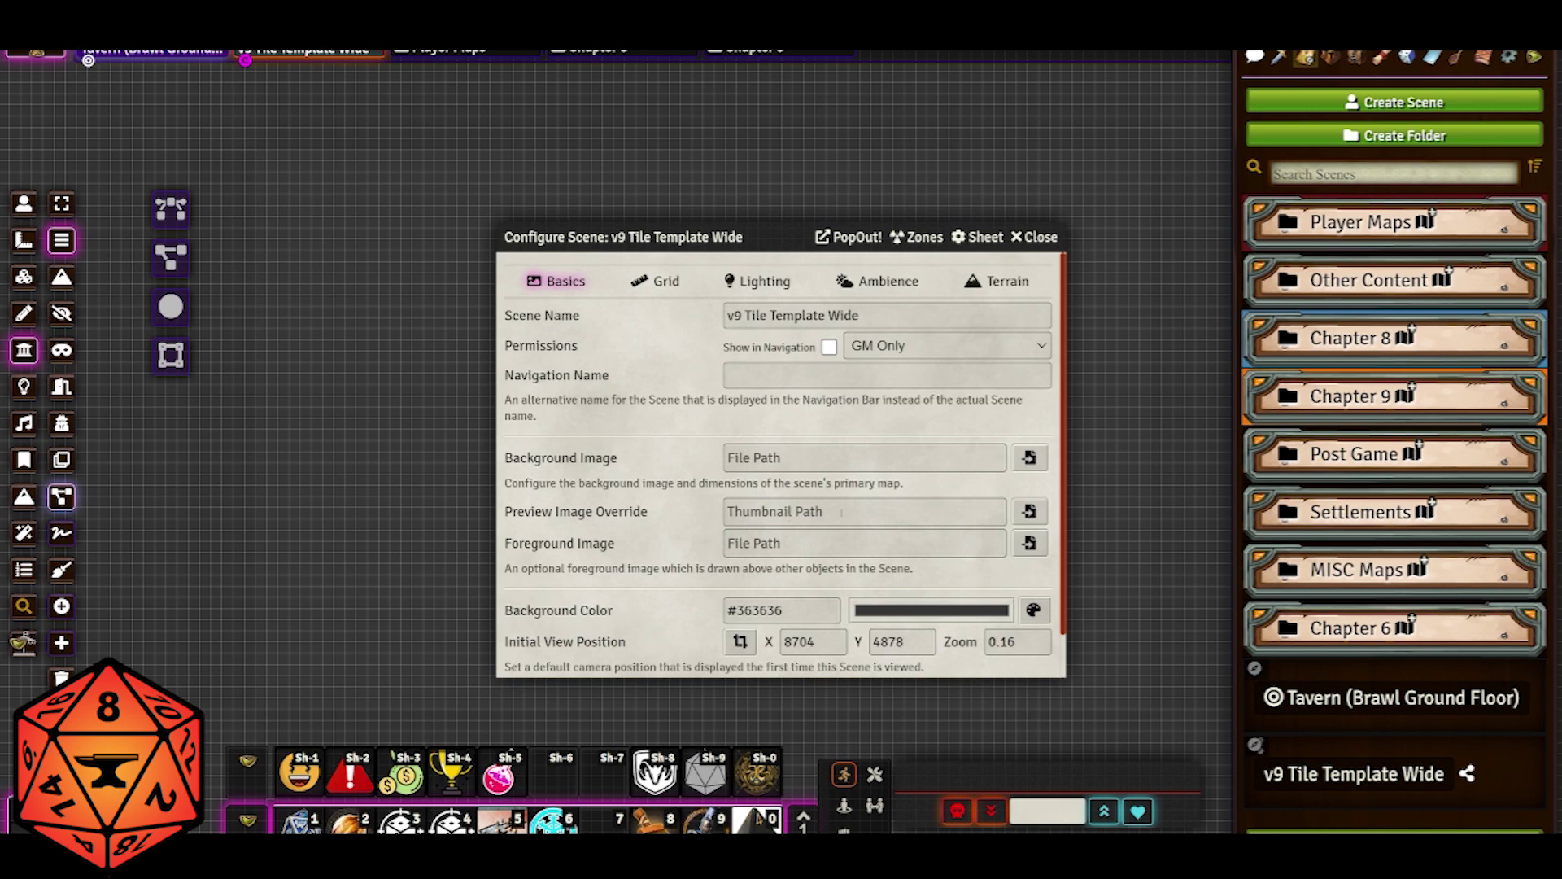
pyautogui.scroll(-1, 632, 535)
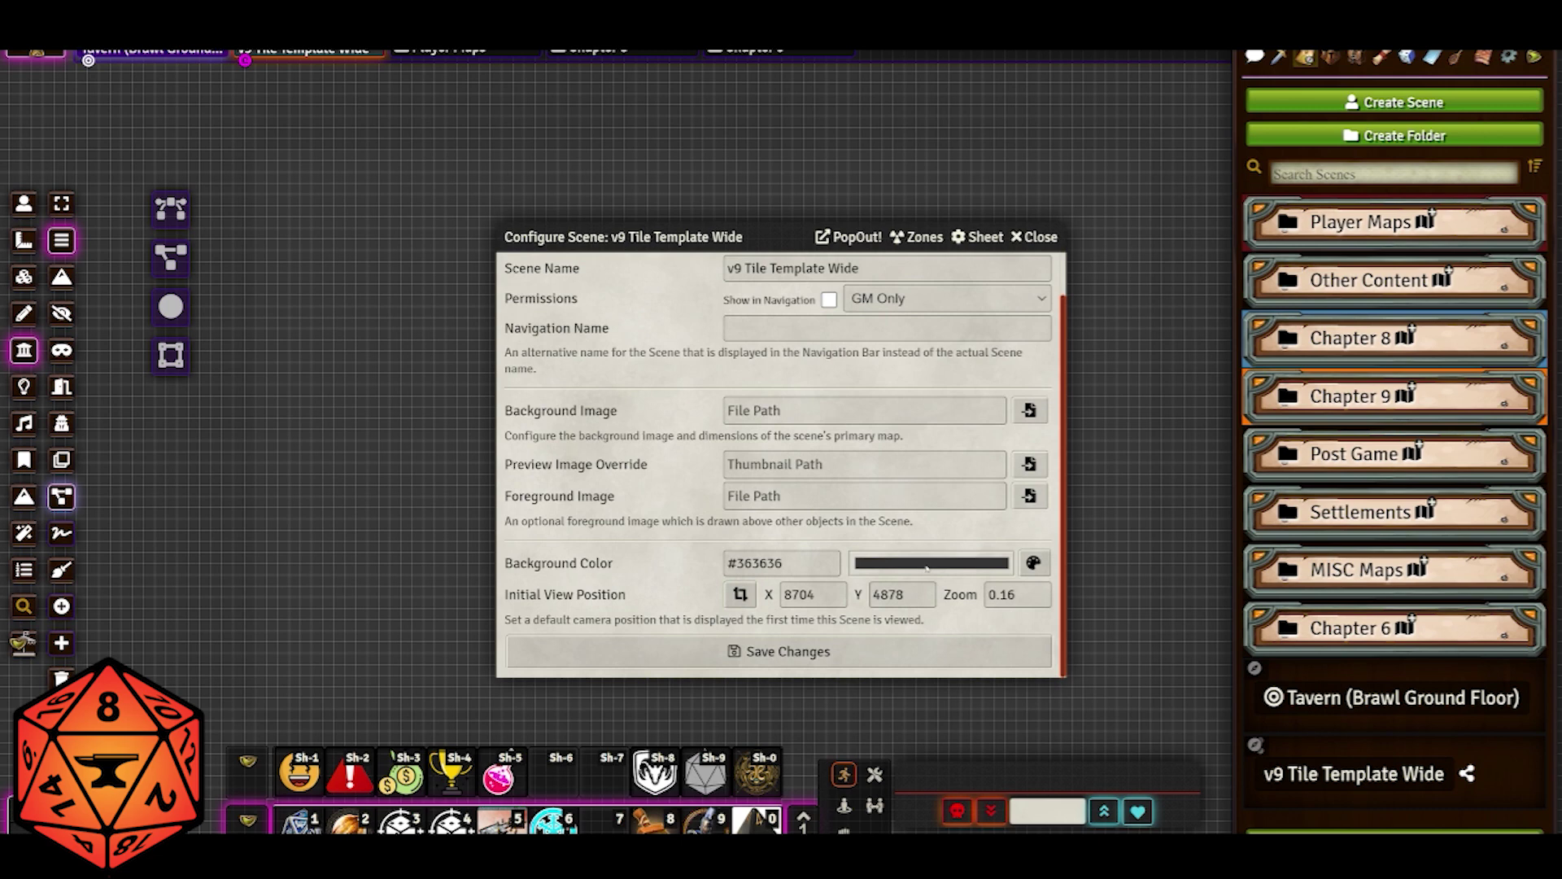
pyautogui.scroll(1, 662, 368)
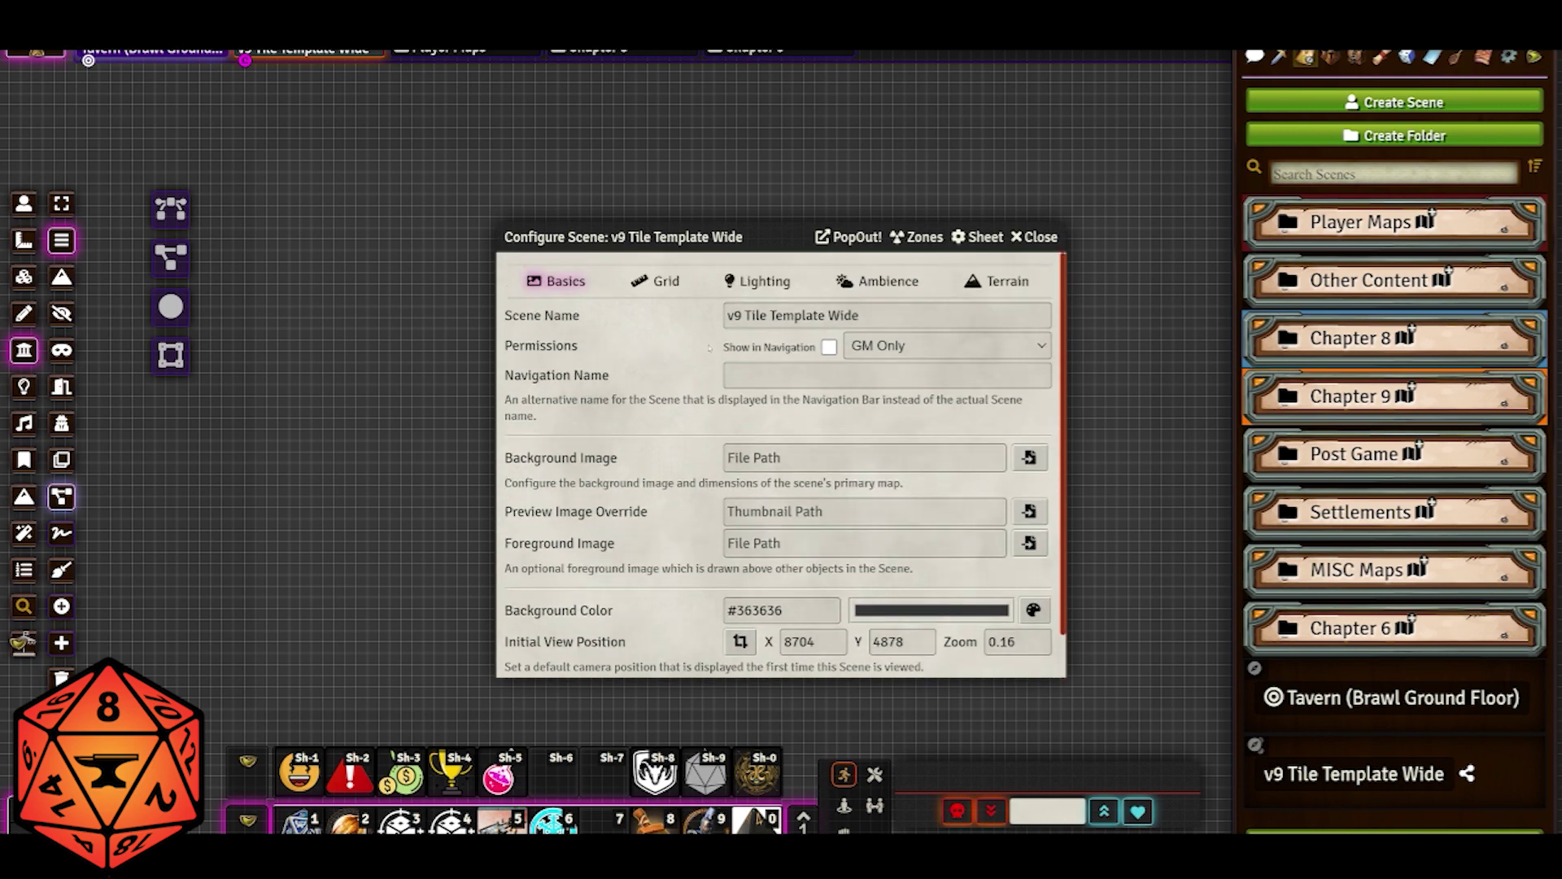
pyautogui.click(656, 283)
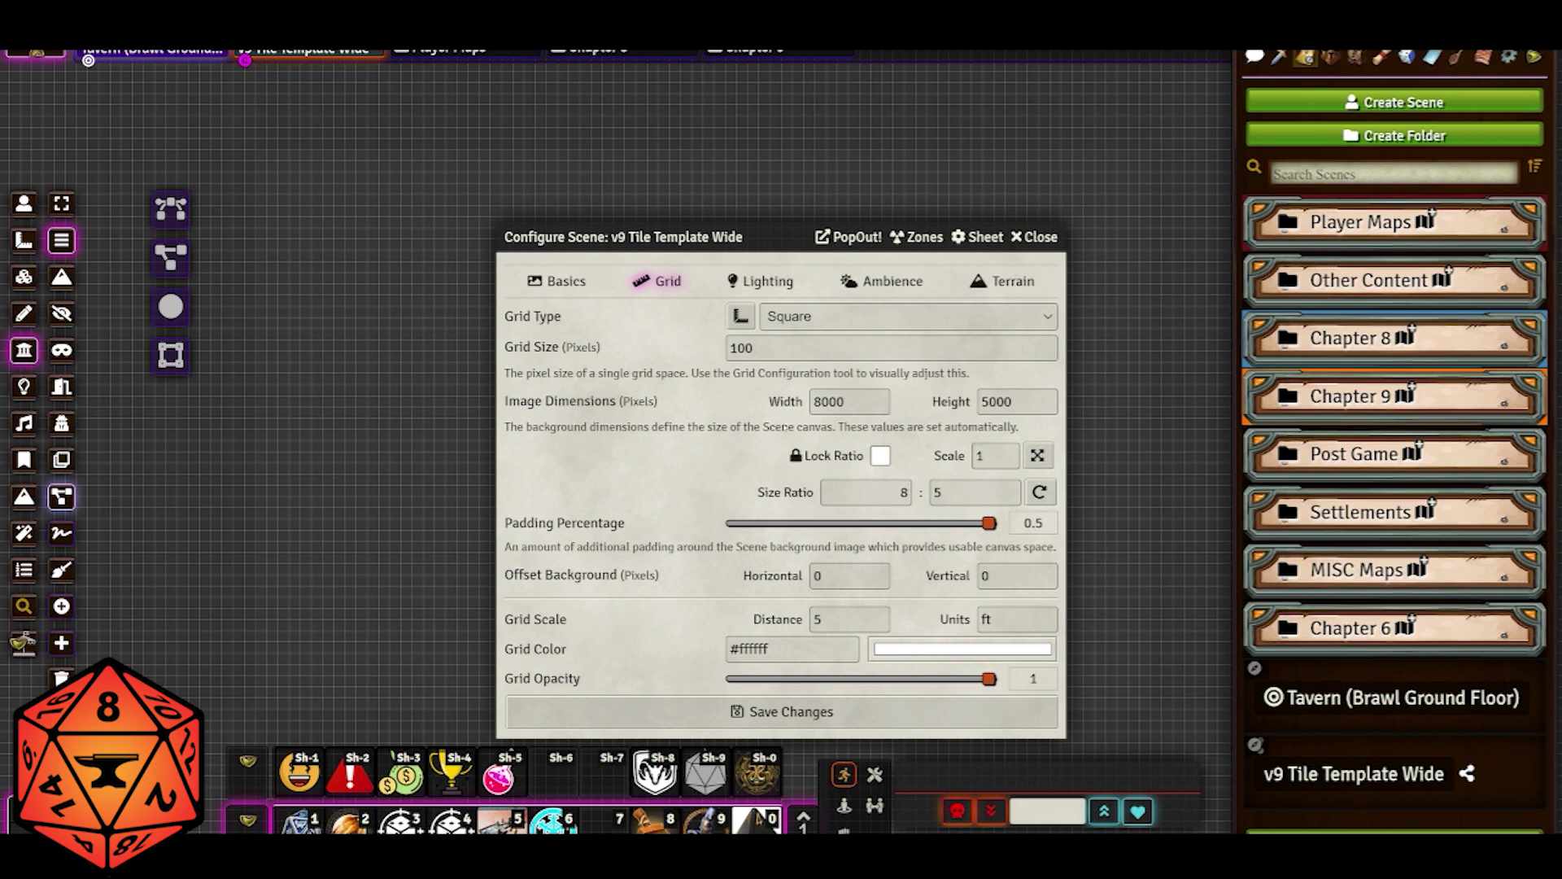
pyautogui.click(777, 284)
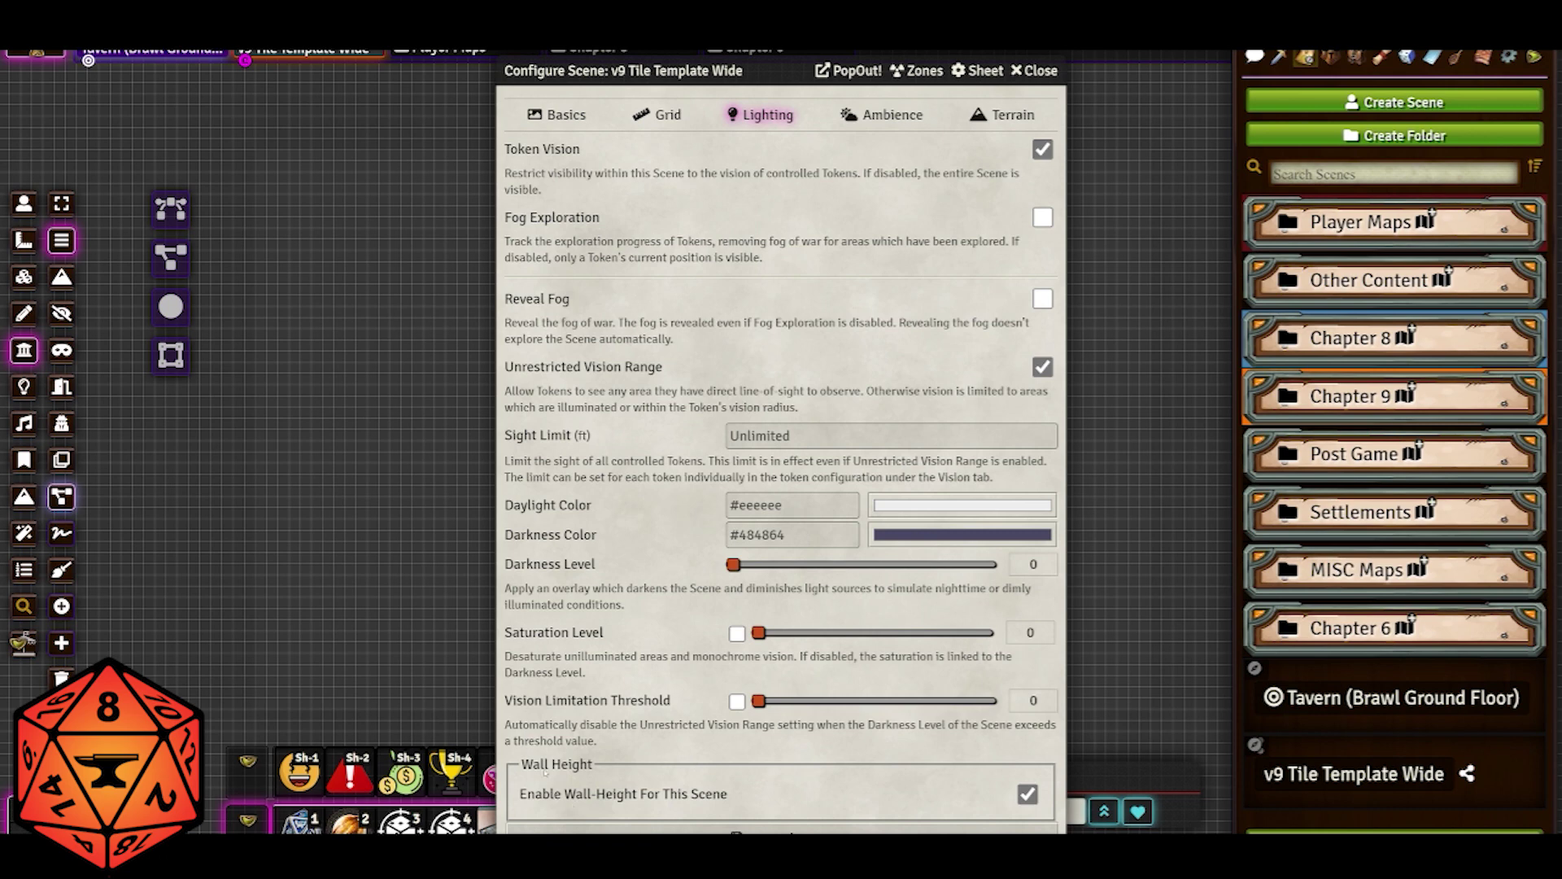
pyautogui.click(894, 113)
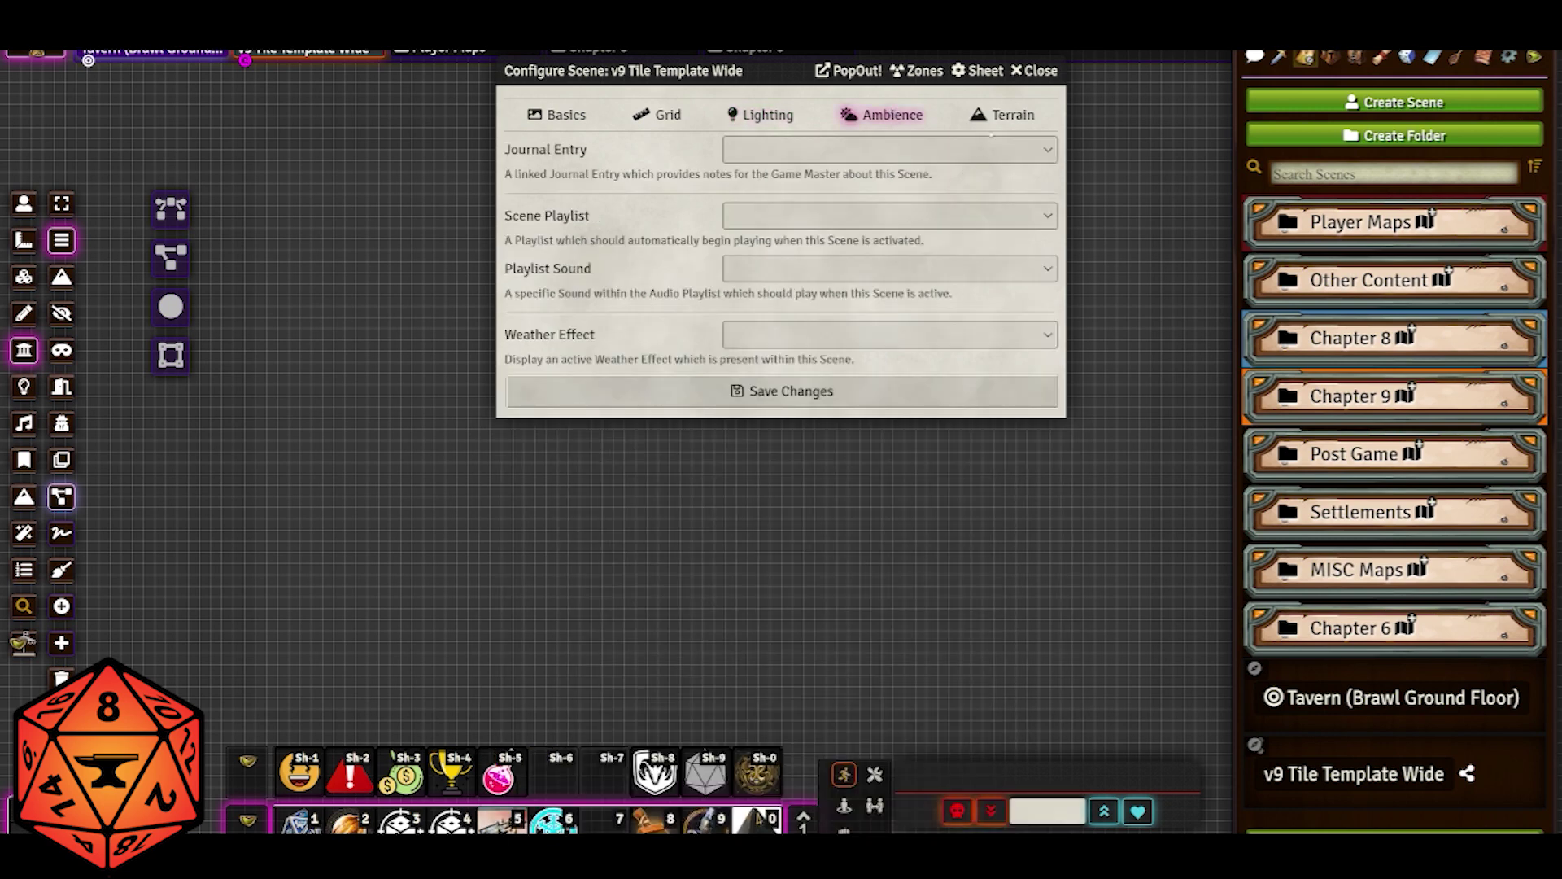
pyautogui.click(1003, 118)
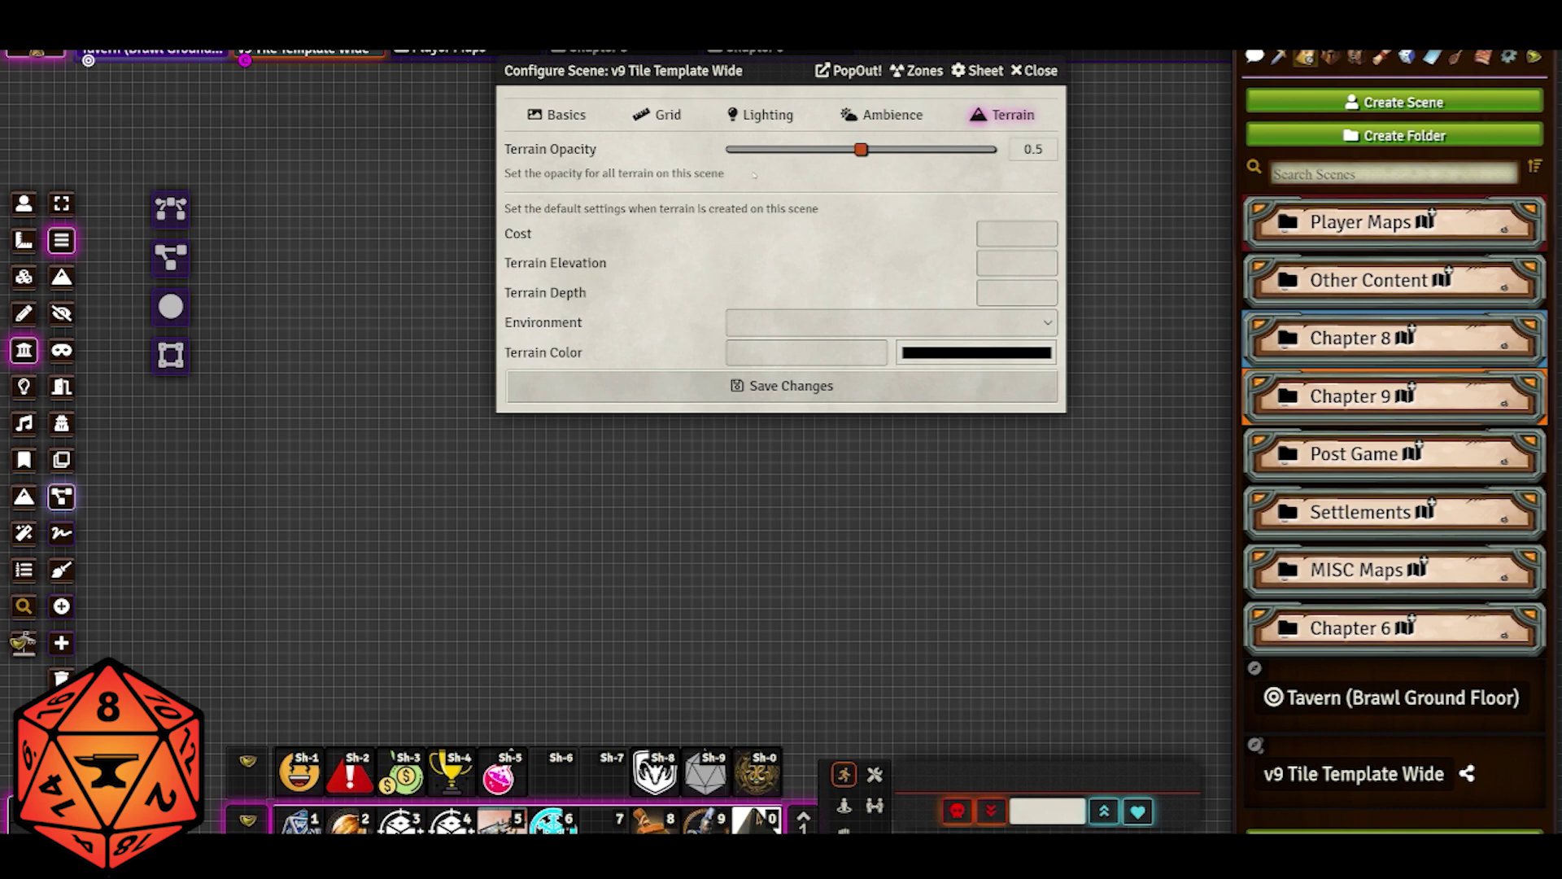
pyautogui.click(573, 115)
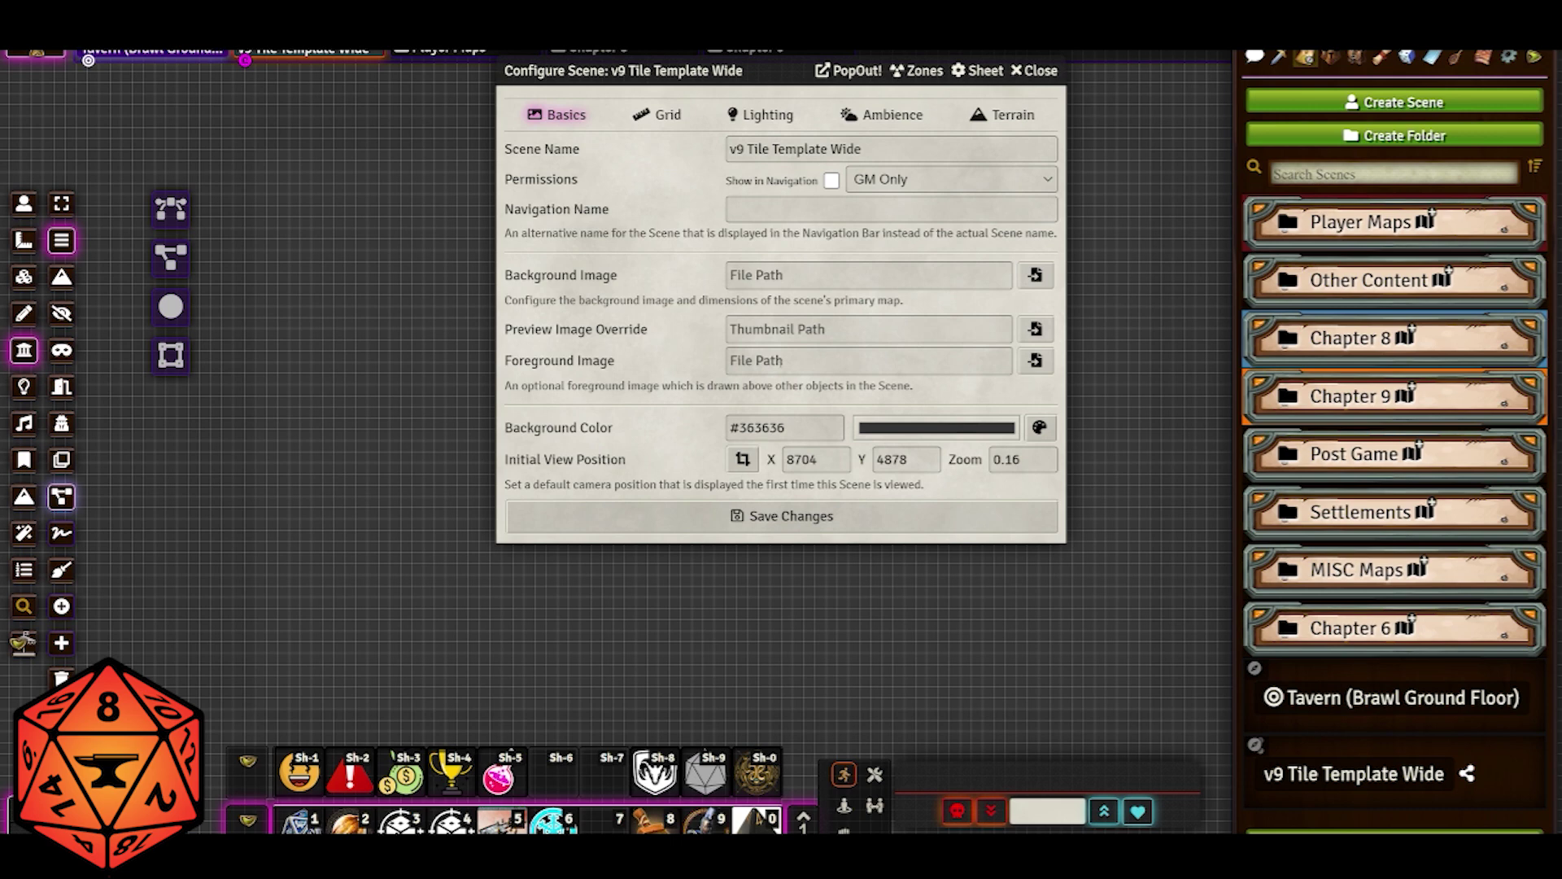
pyautogui.click(1041, 70)
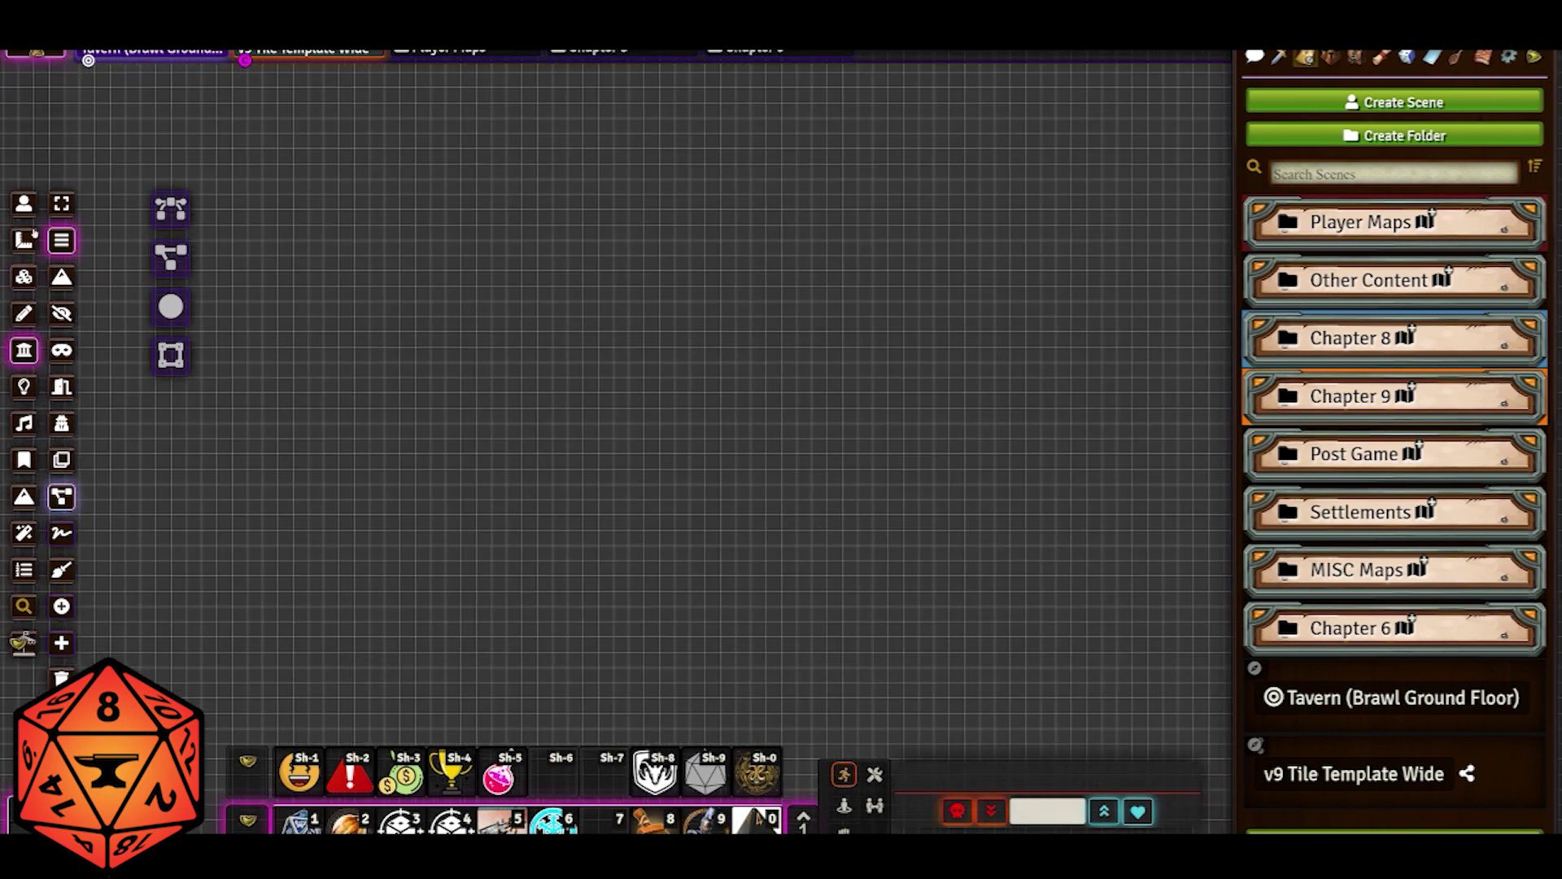
# Open the tile browser beside the canvas and go to the Princess Heist folder in My Assets Library.
pyautogui.click(25, 281)
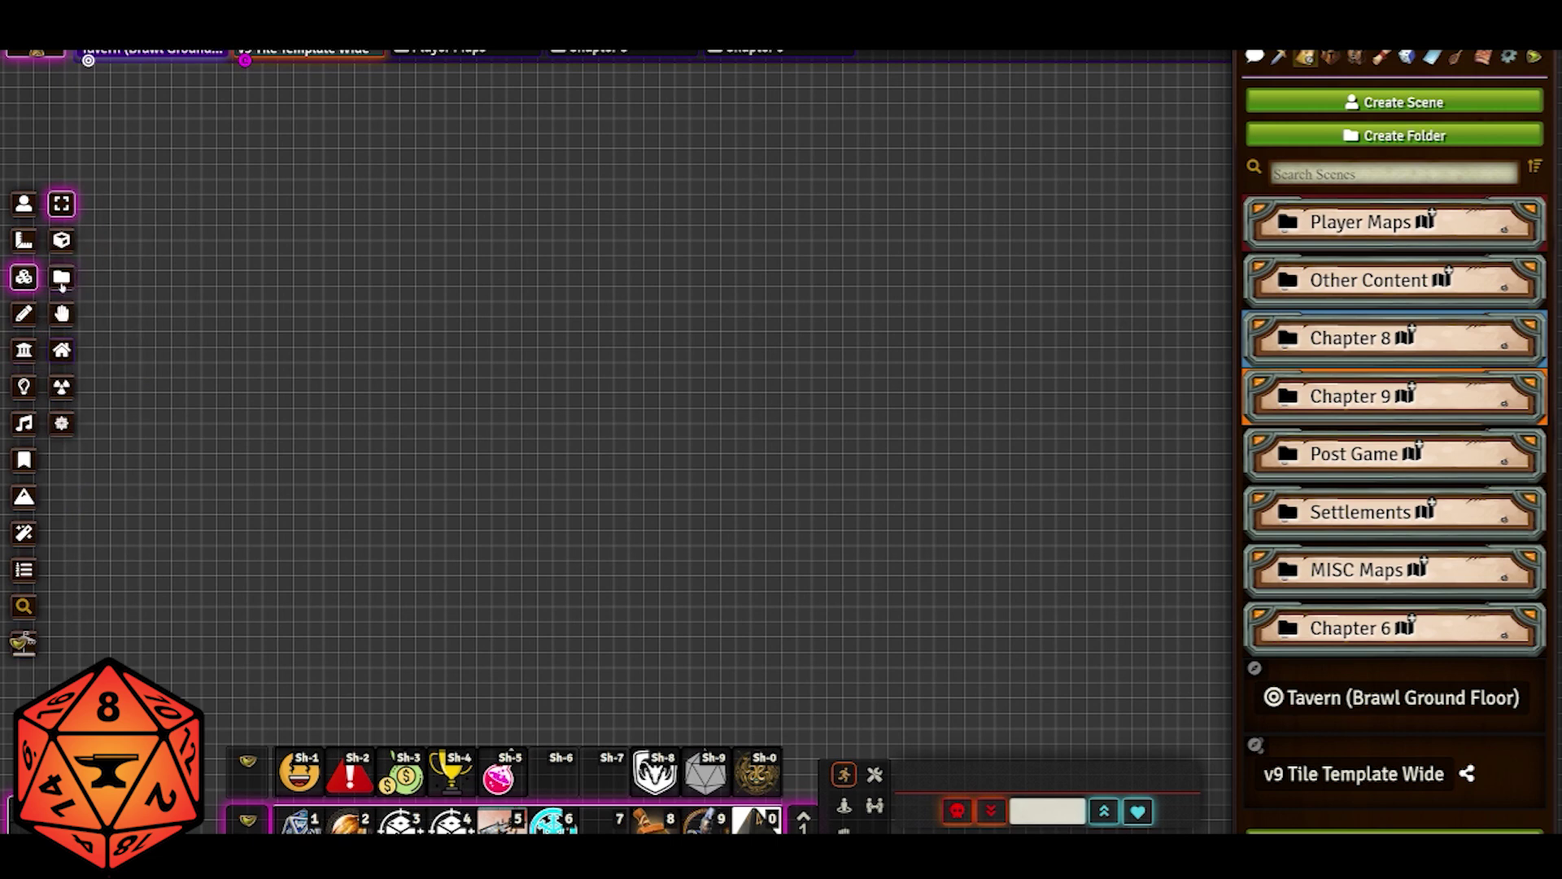
pyautogui.click(62, 278)
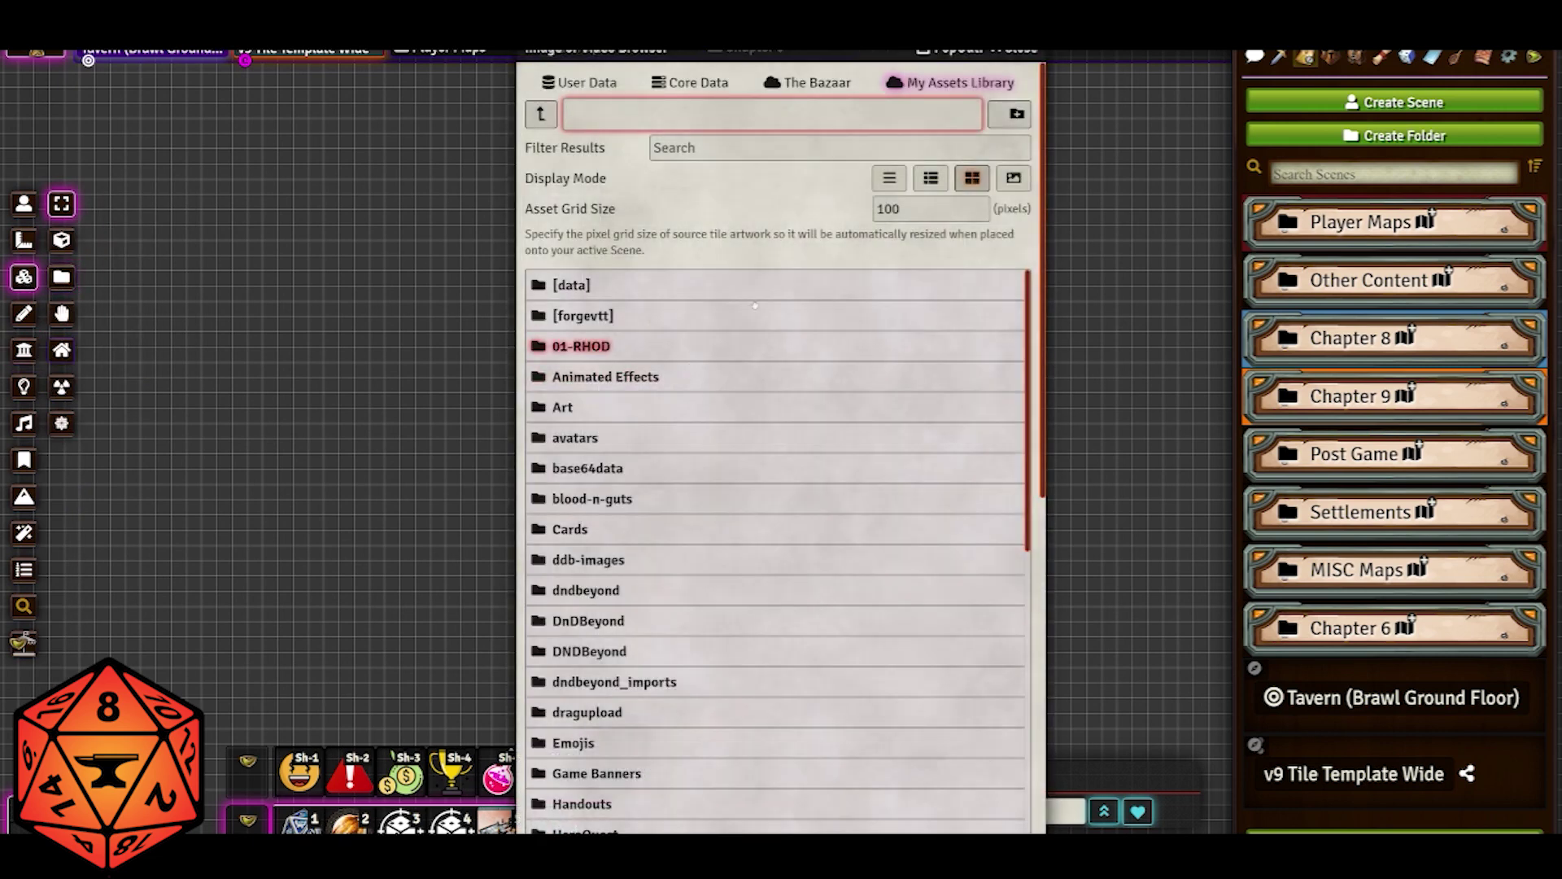
pyautogui.moveTo(594, 45); pyautogui.dragTo(753, 45)
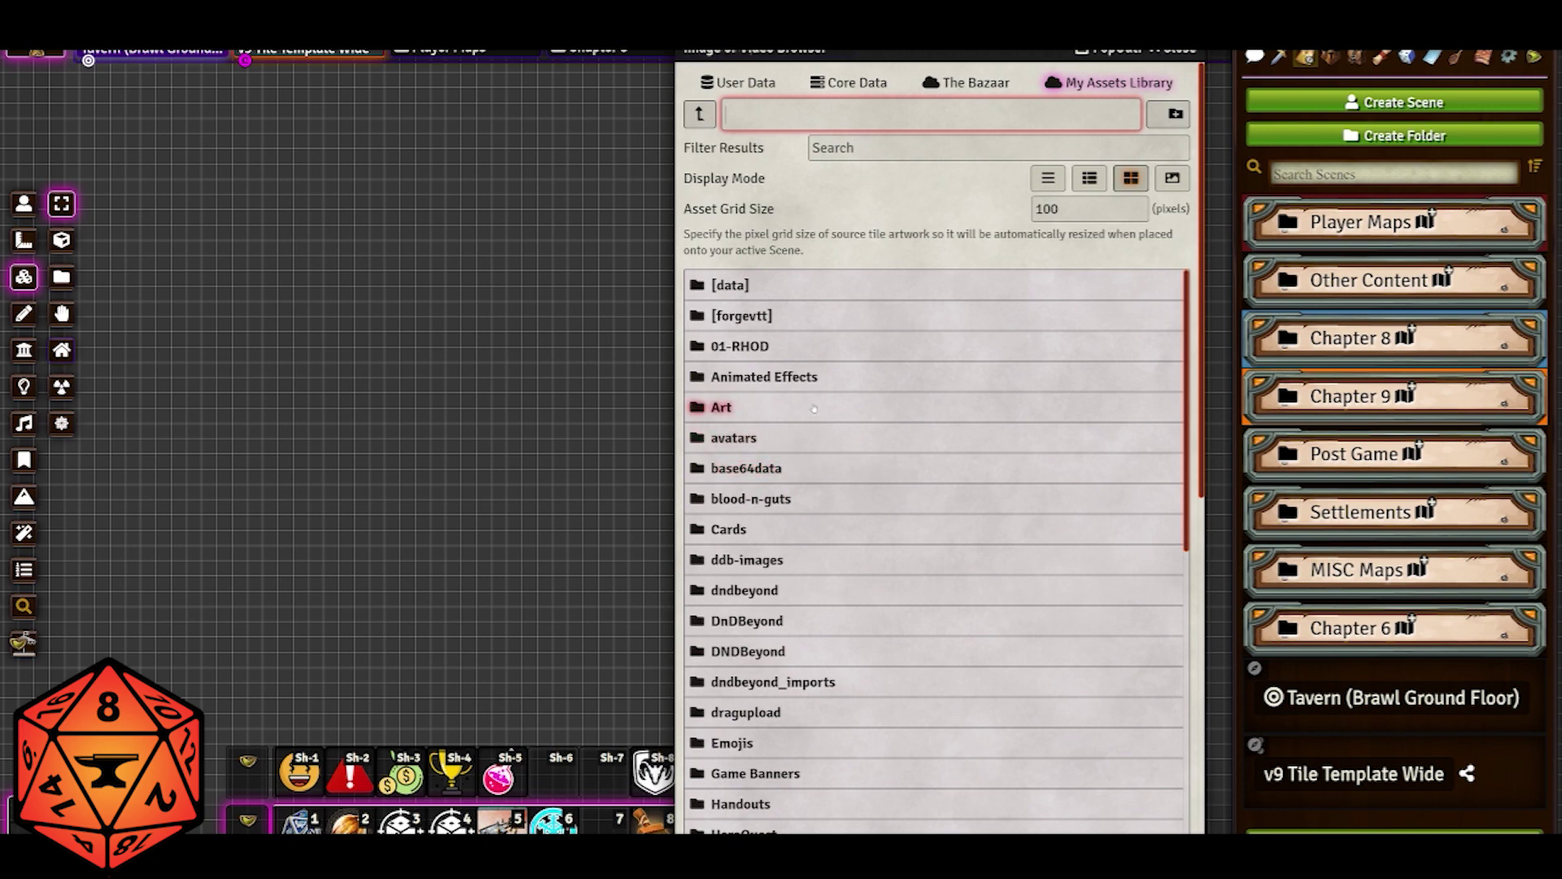
pyautogui.scroll(-8, 812, 402)
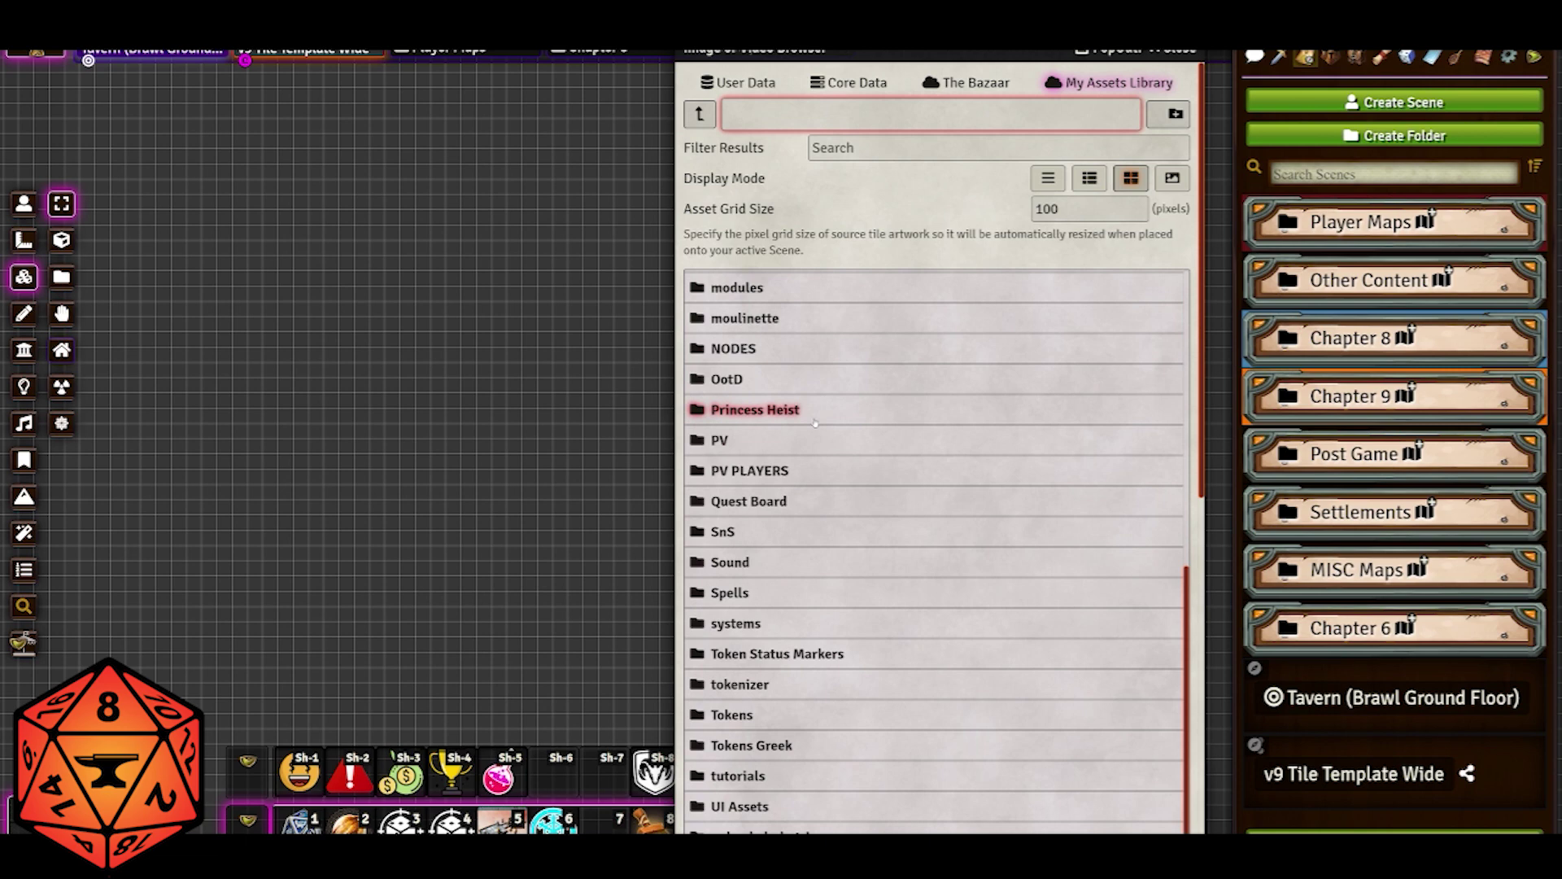
pyautogui.click(769, 410)
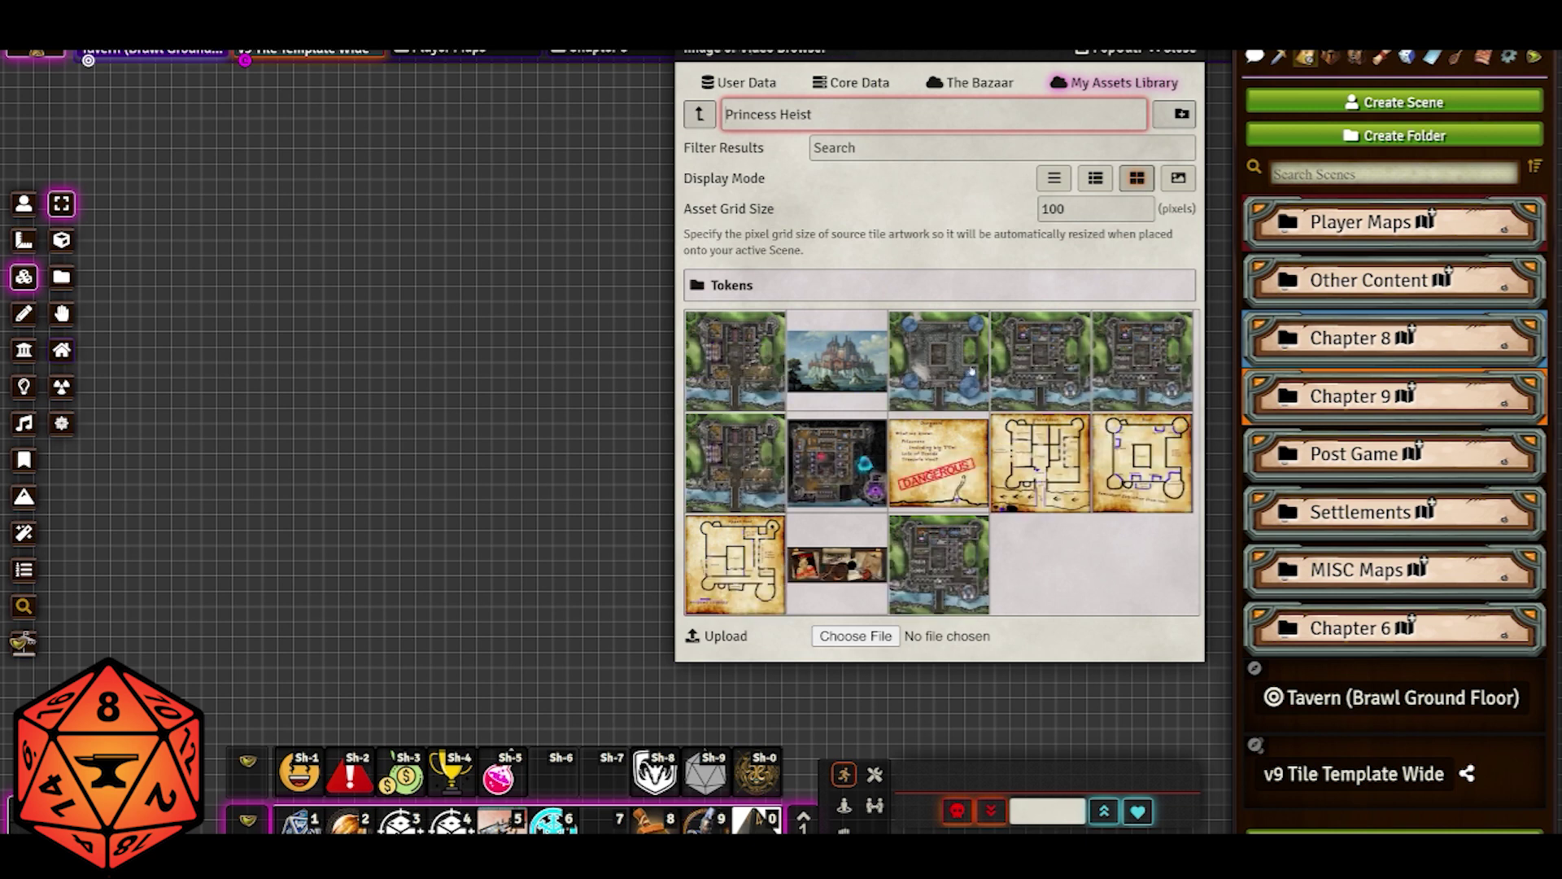
# Place the castle rooftop map with blue round tower roofs on the scene as a tile and close the file browser.
pyautogui.moveTo(932, 371); pyautogui.dragTo(298, 295)
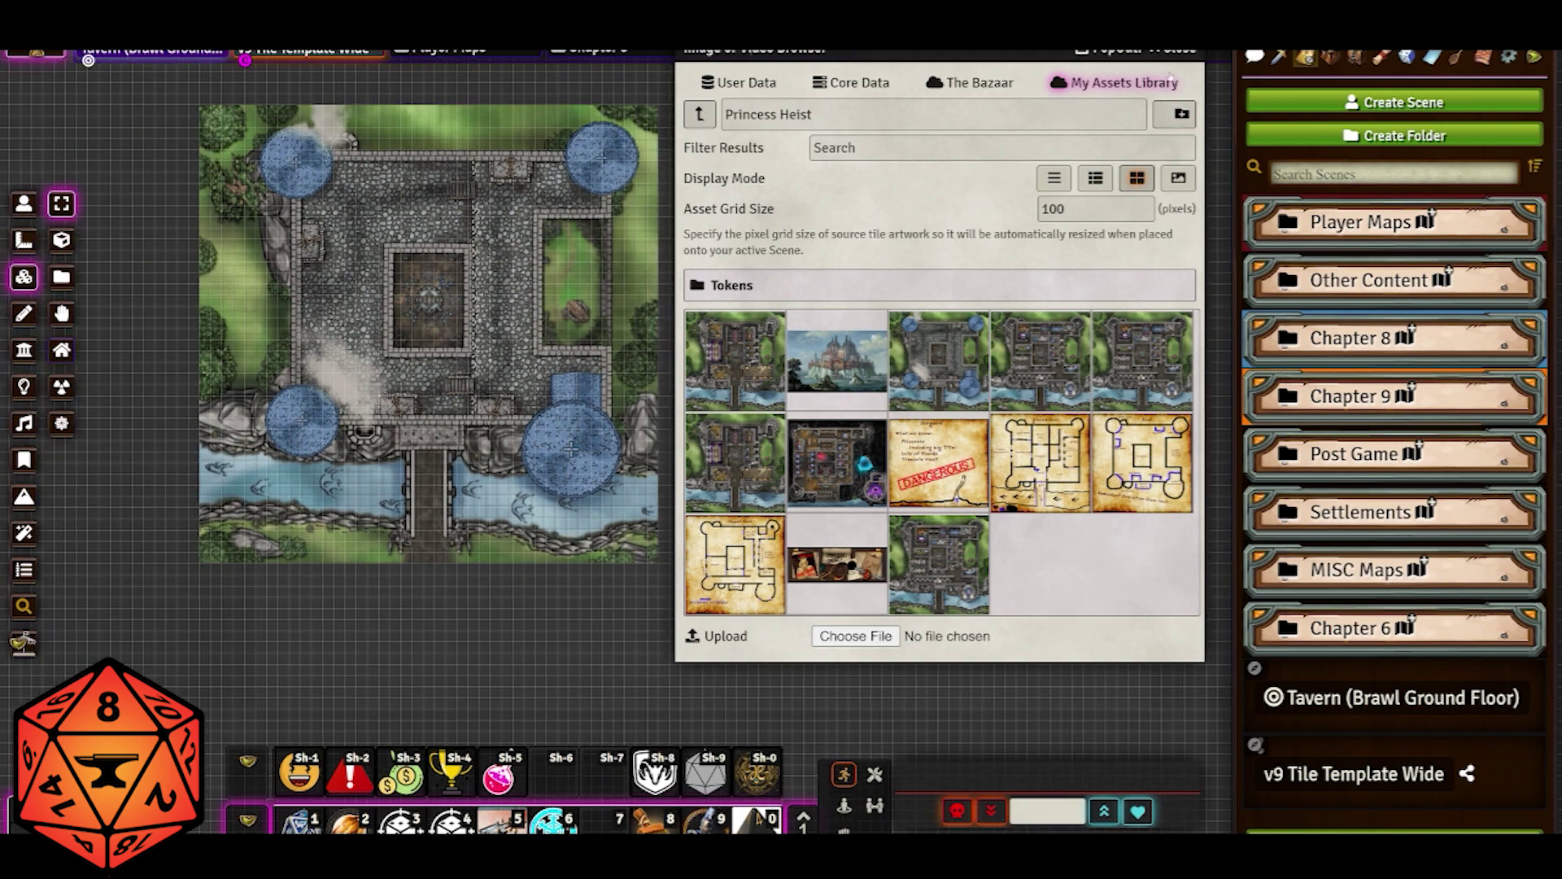
pyautogui.click(1172, 52)
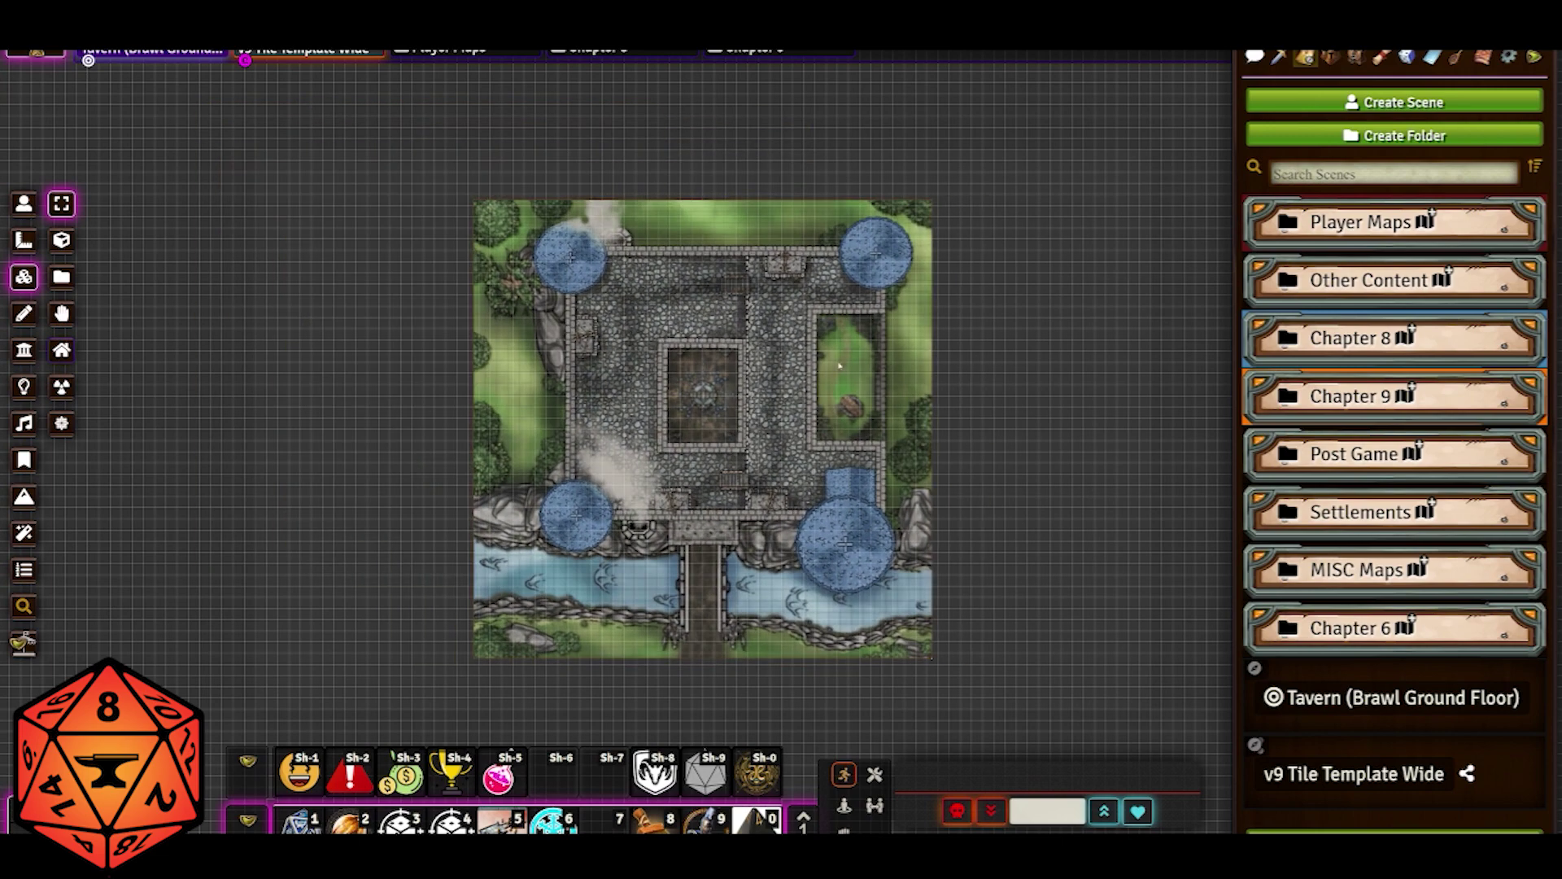
pyautogui.moveTo(839, 365); pyautogui.dragTo(803, 351)
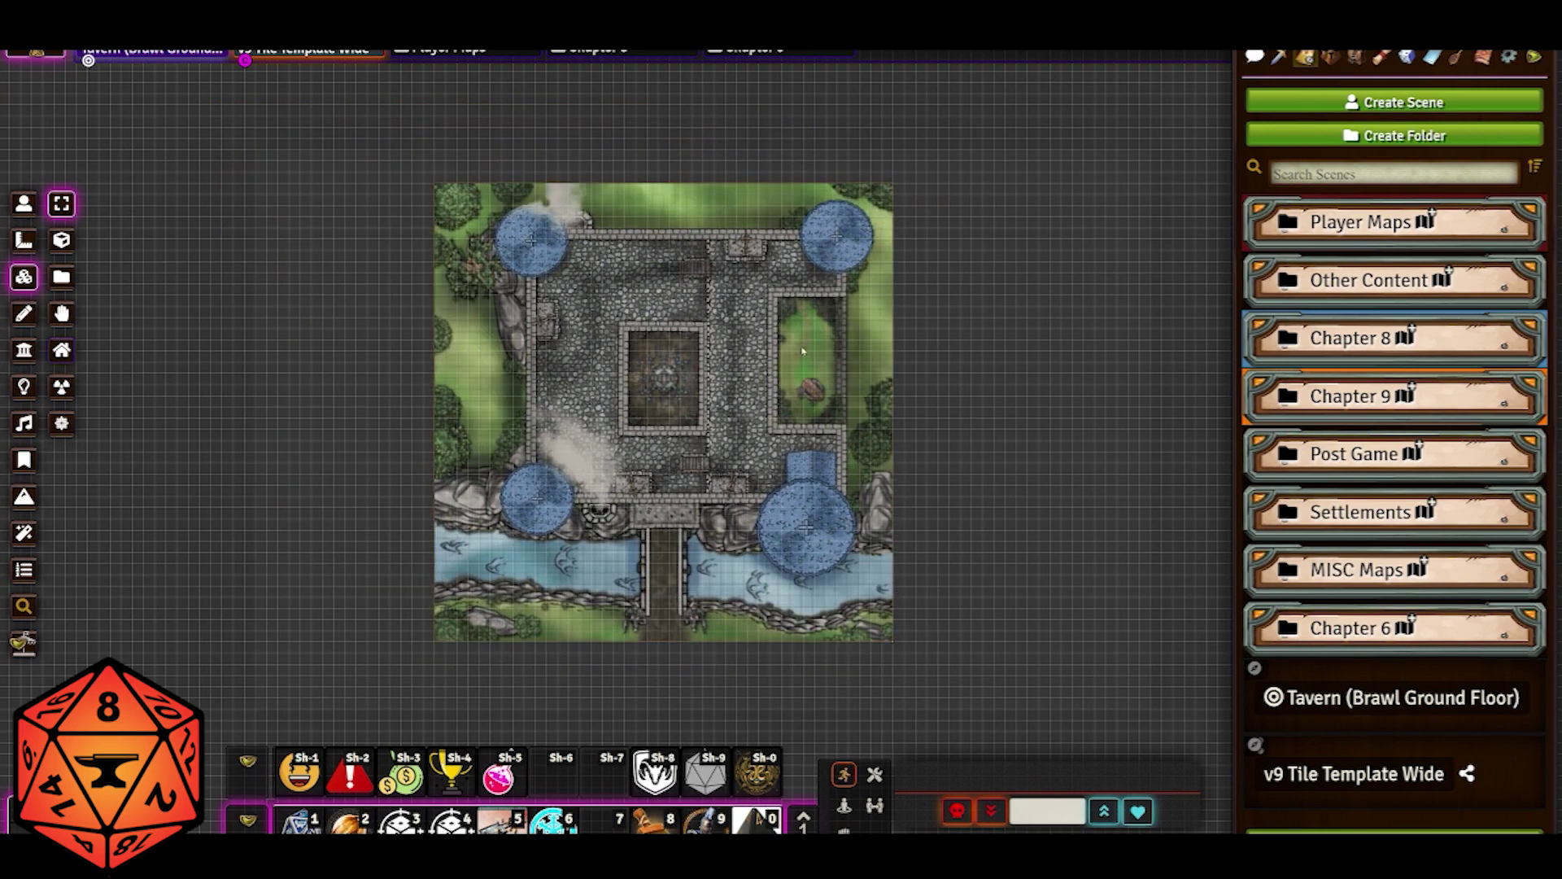
pyautogui.moveTo(985, 430); pyautogui.dragTo(947, 409)
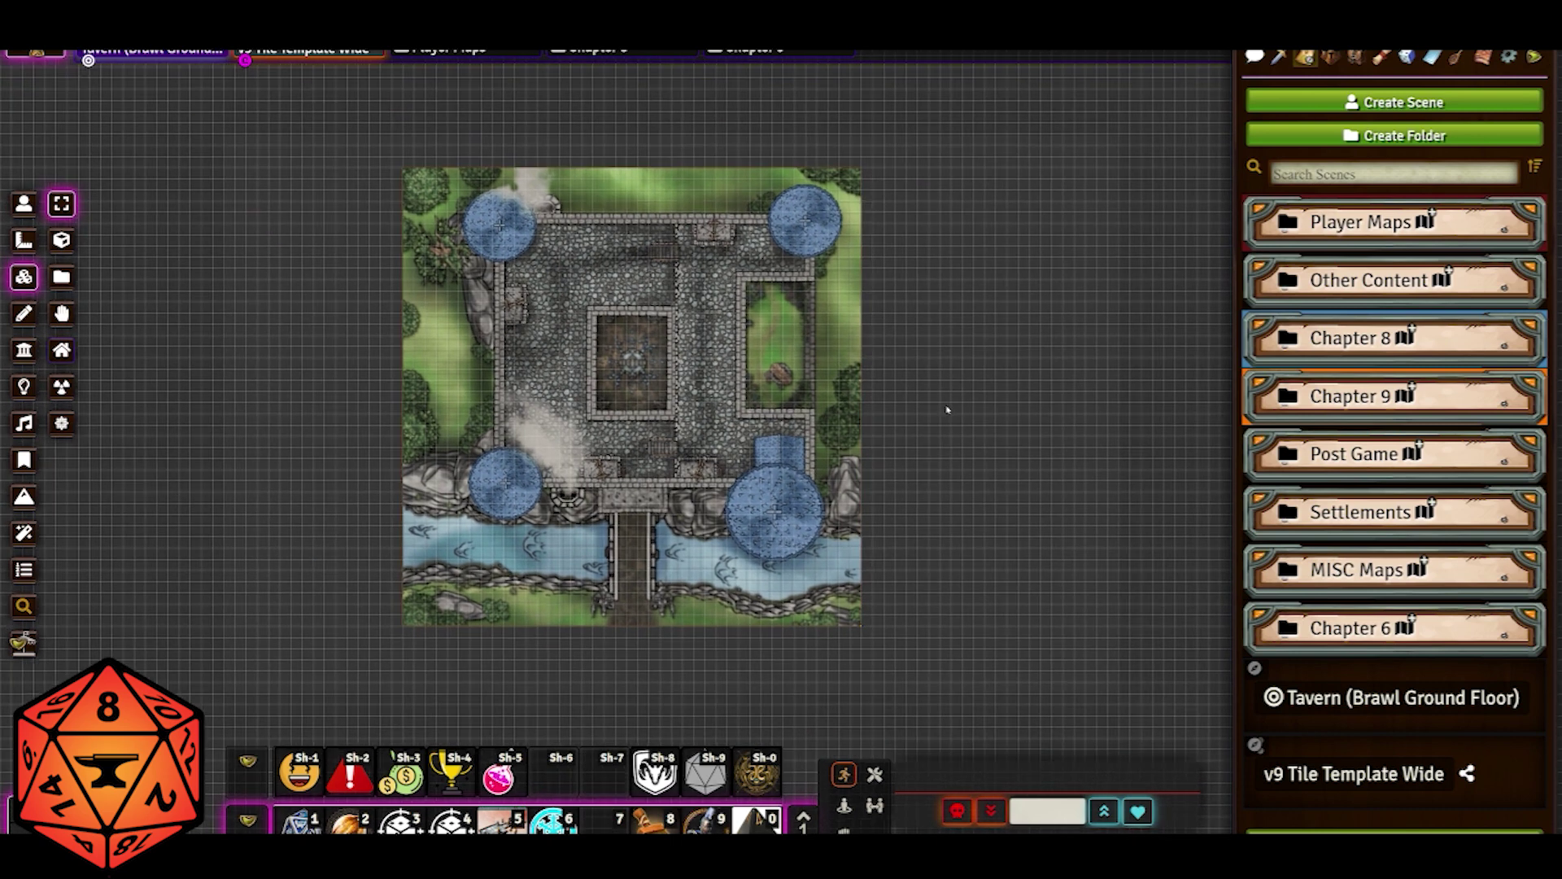
pyautogui.scroll(3, 918, 428)
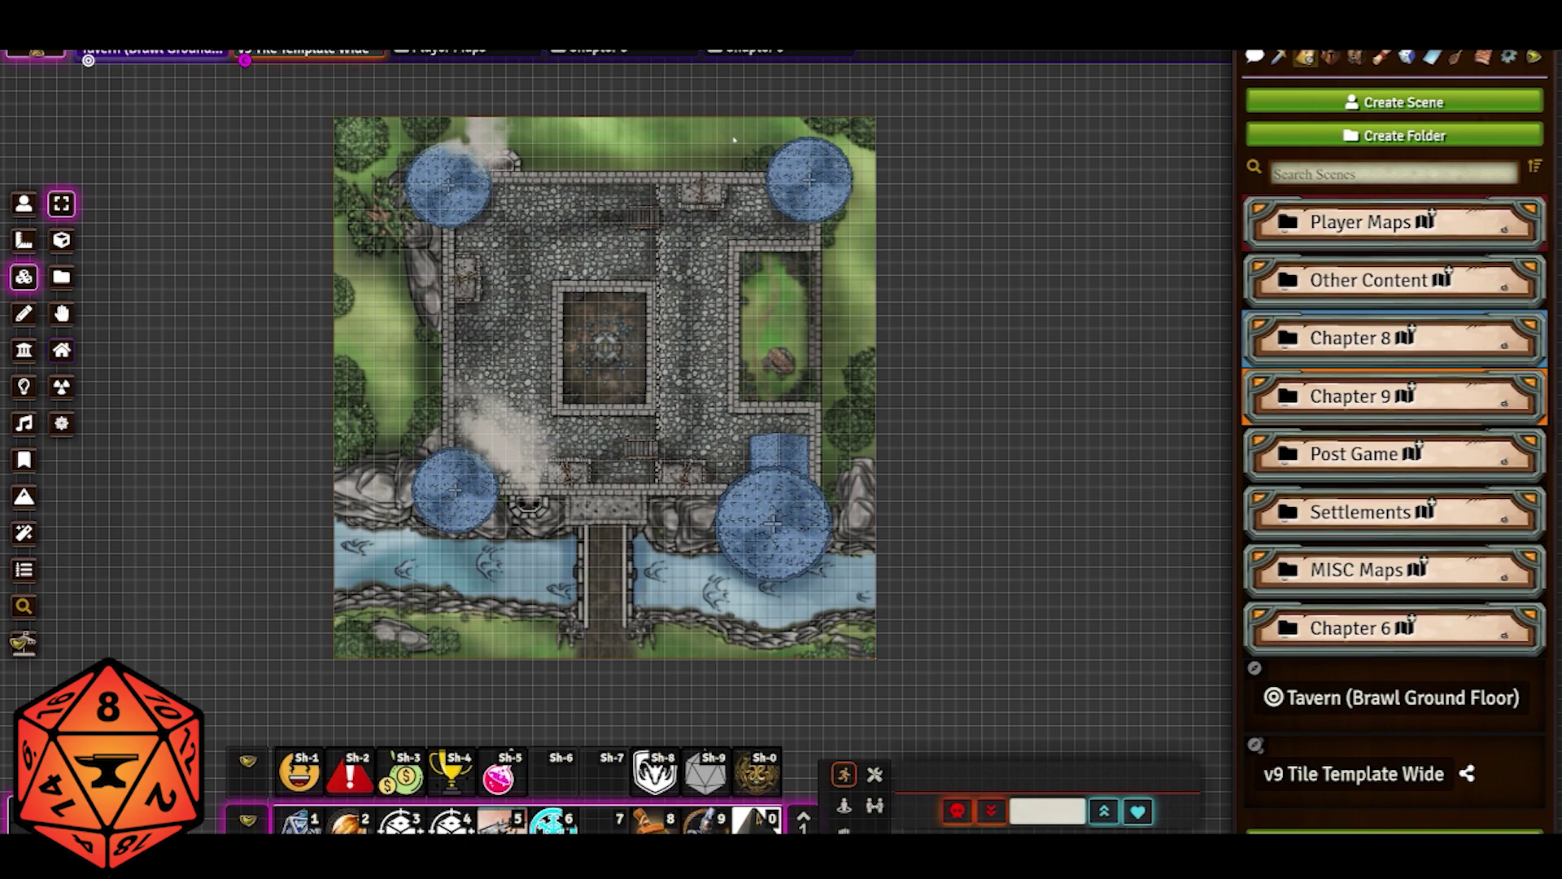
pyautogui.press('Up')
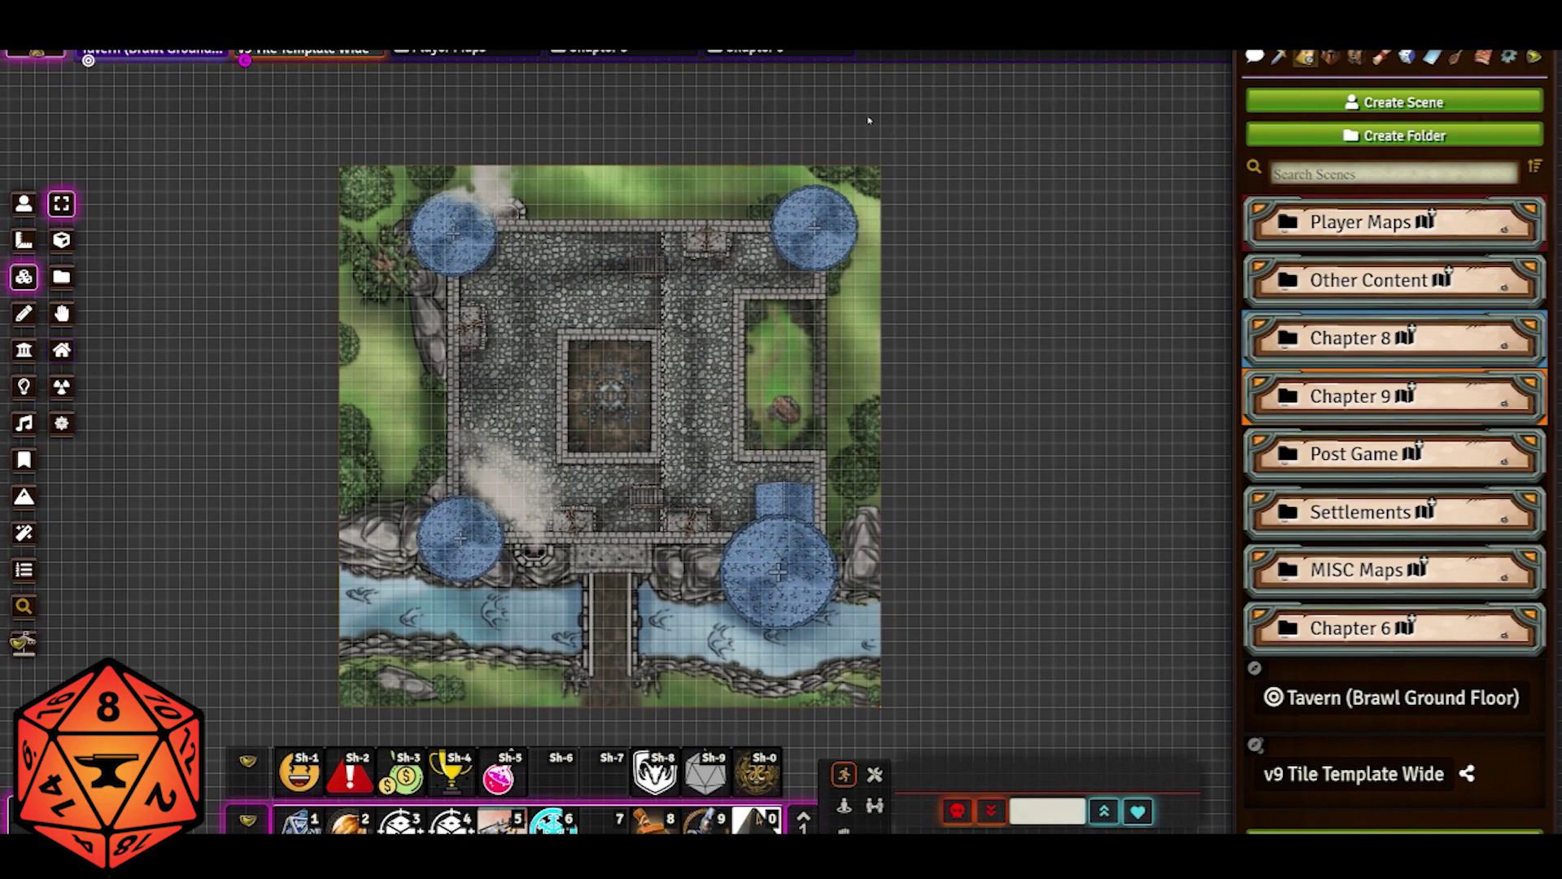
pyautogui.moveTo(646, 129); pyautogui.dragTo(723, 161)
pyautogui.press('Down')
pyautogui.press('Right')
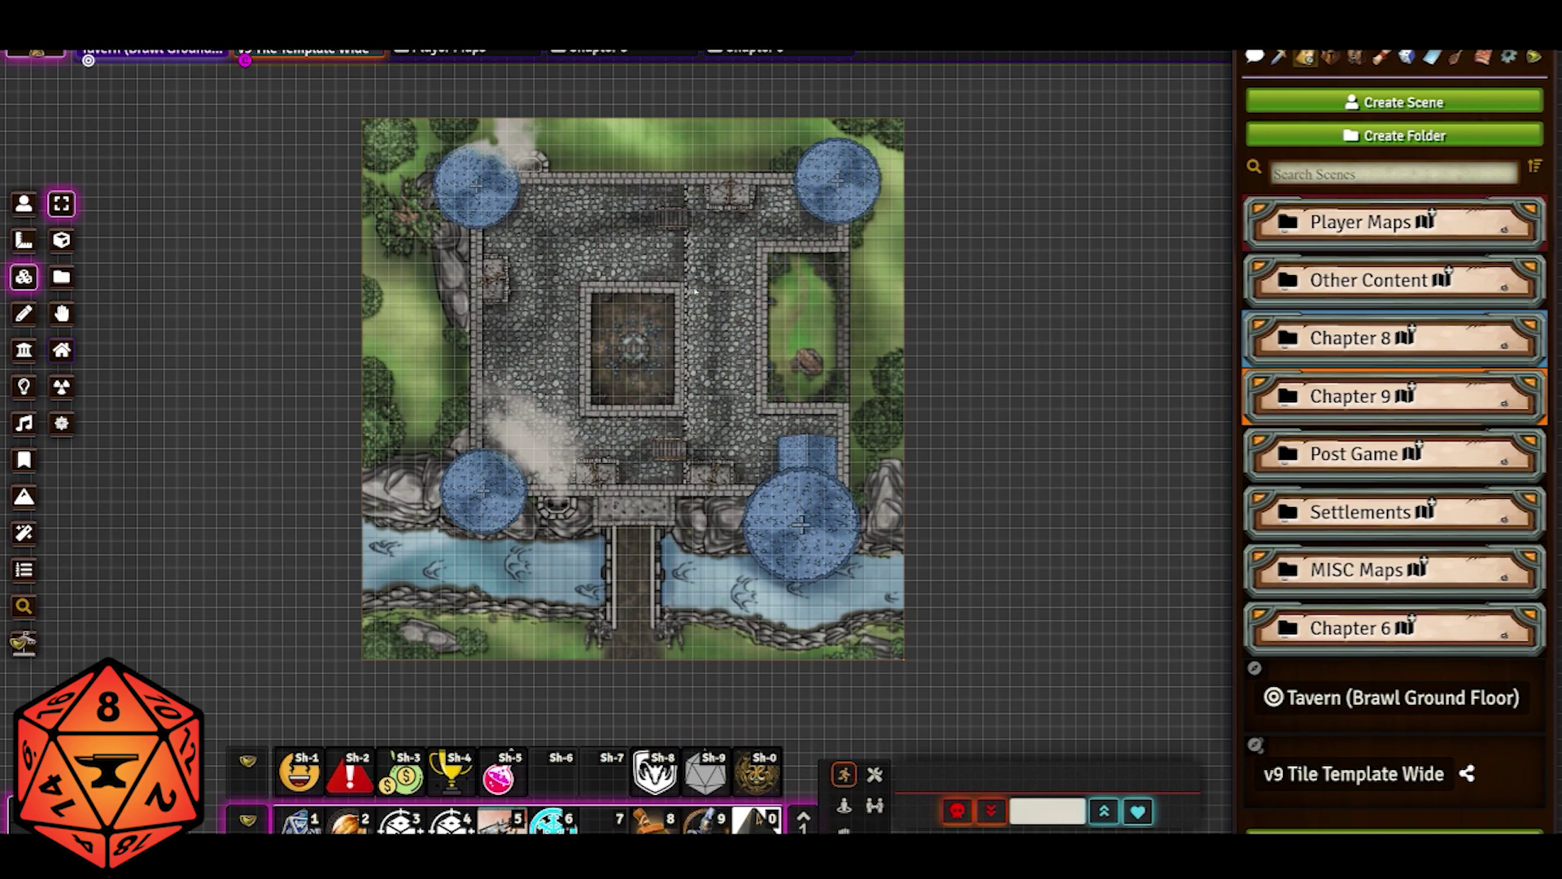
# Set the castle map tile's width and height to 4000 pixels each and update the tile.
pyautogui.scroll(2, 788, 299)
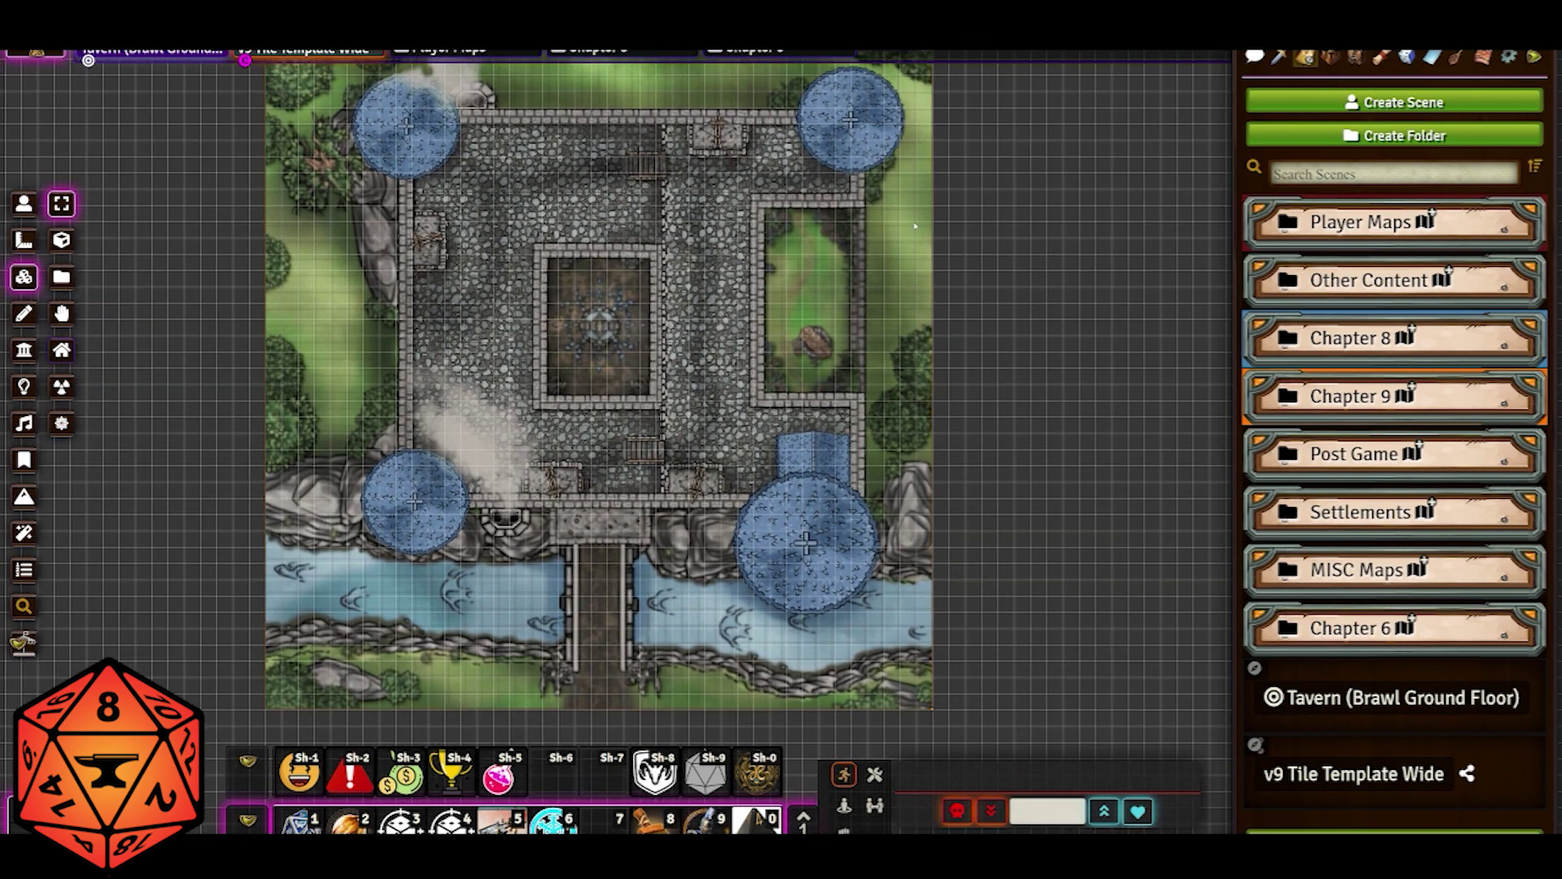
pyautogui.scroll(-2, 877, 330)
pyautogui.scroll(2, 877, 330)
pyautogui.doubleClick(710, 300)
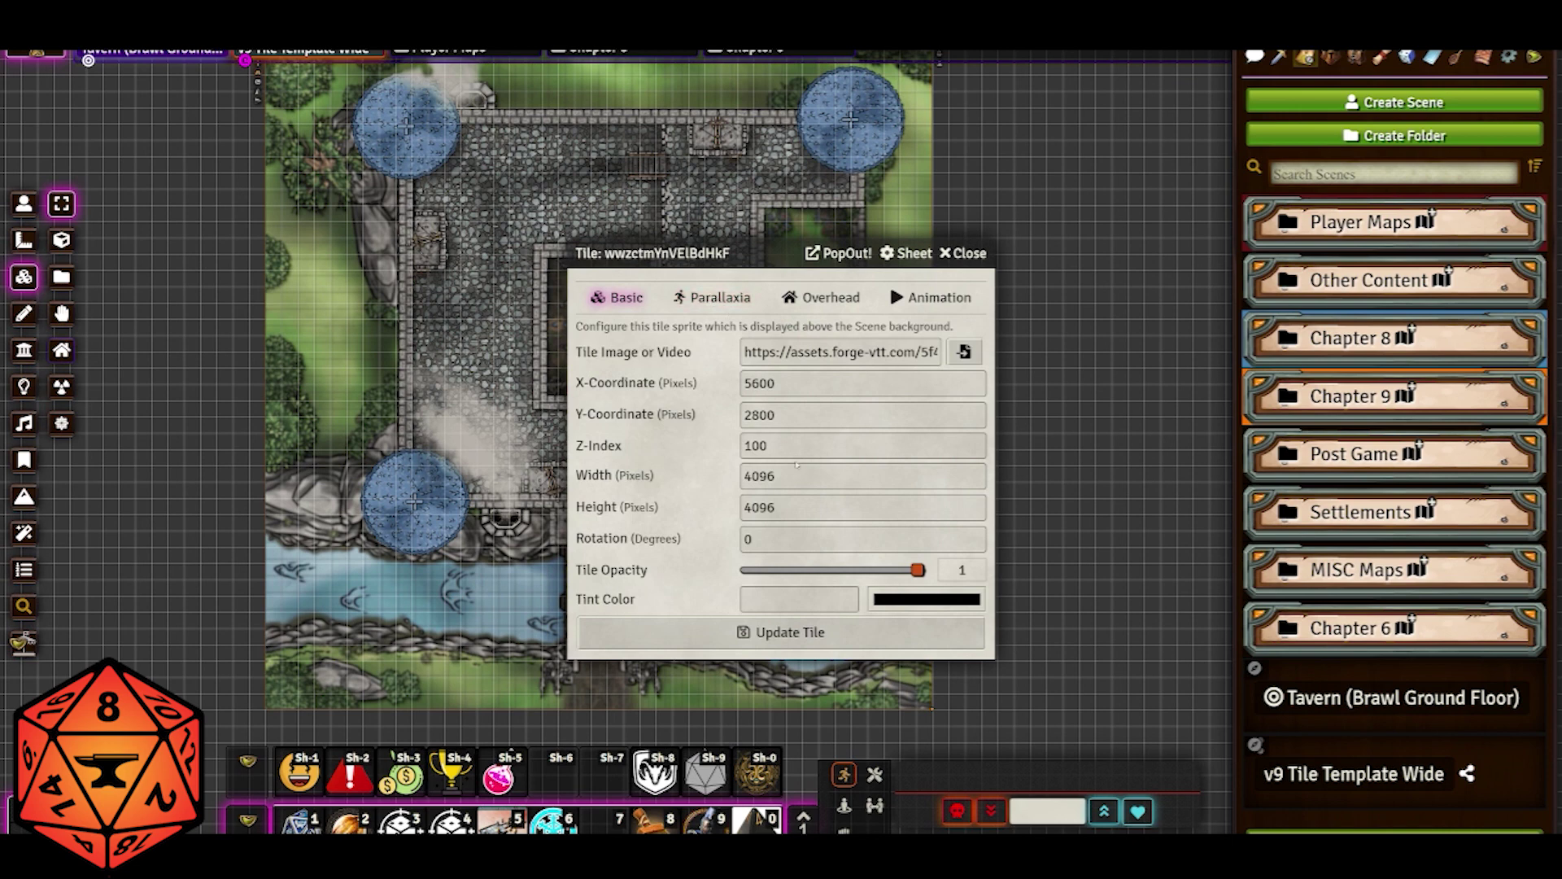
pyautogui.moveTo(807, 473); pyautogui.dragTo(698, 468)
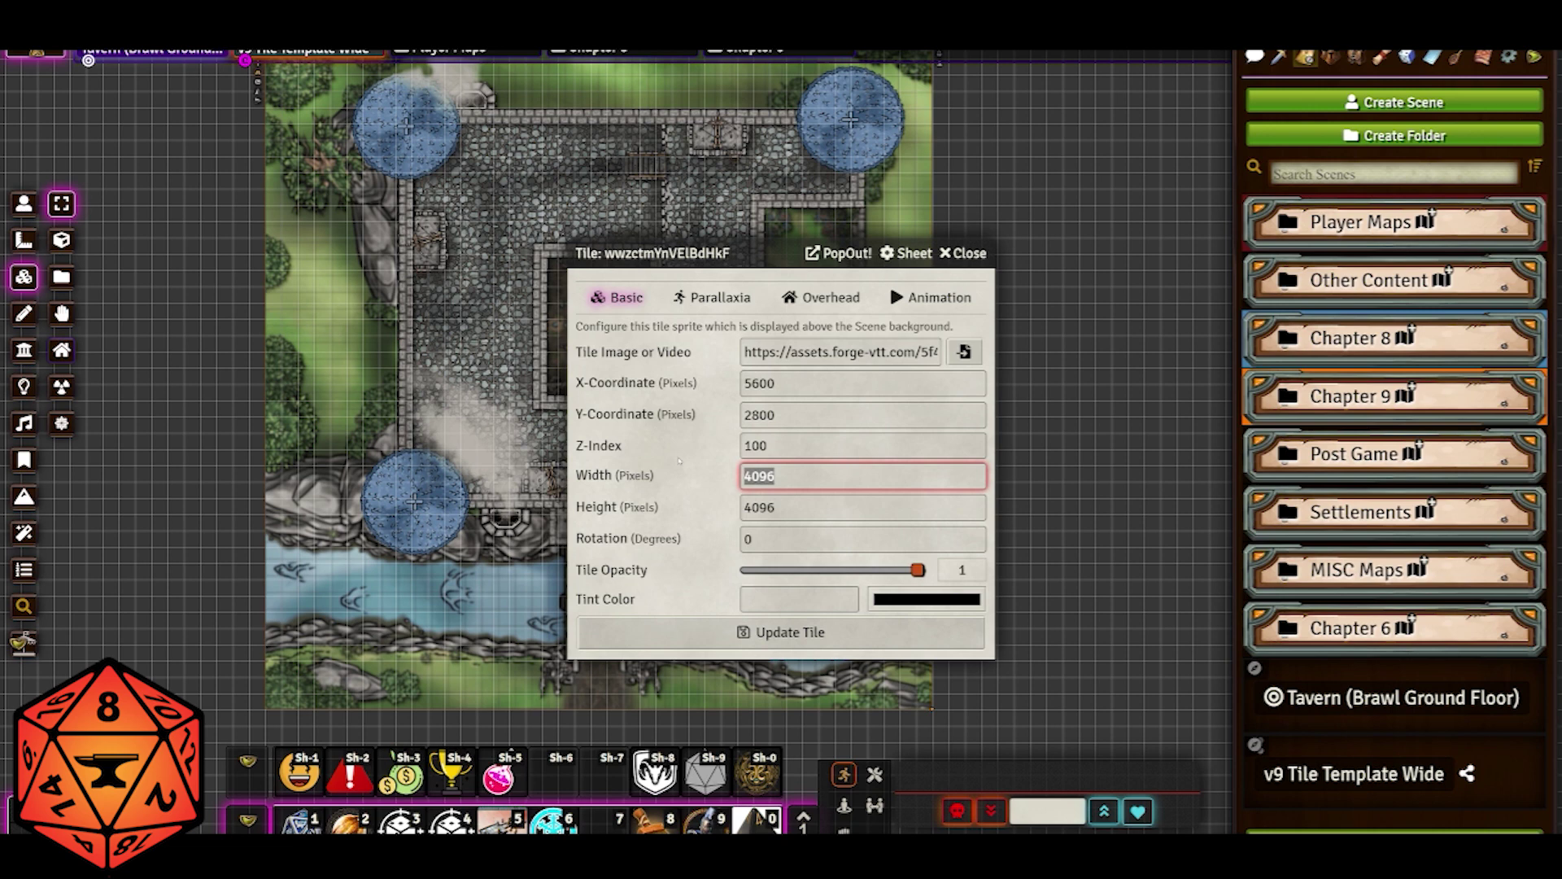
pyautogui.write('4000')
pyautogui.press('Tab')
pyautogui.write('40')
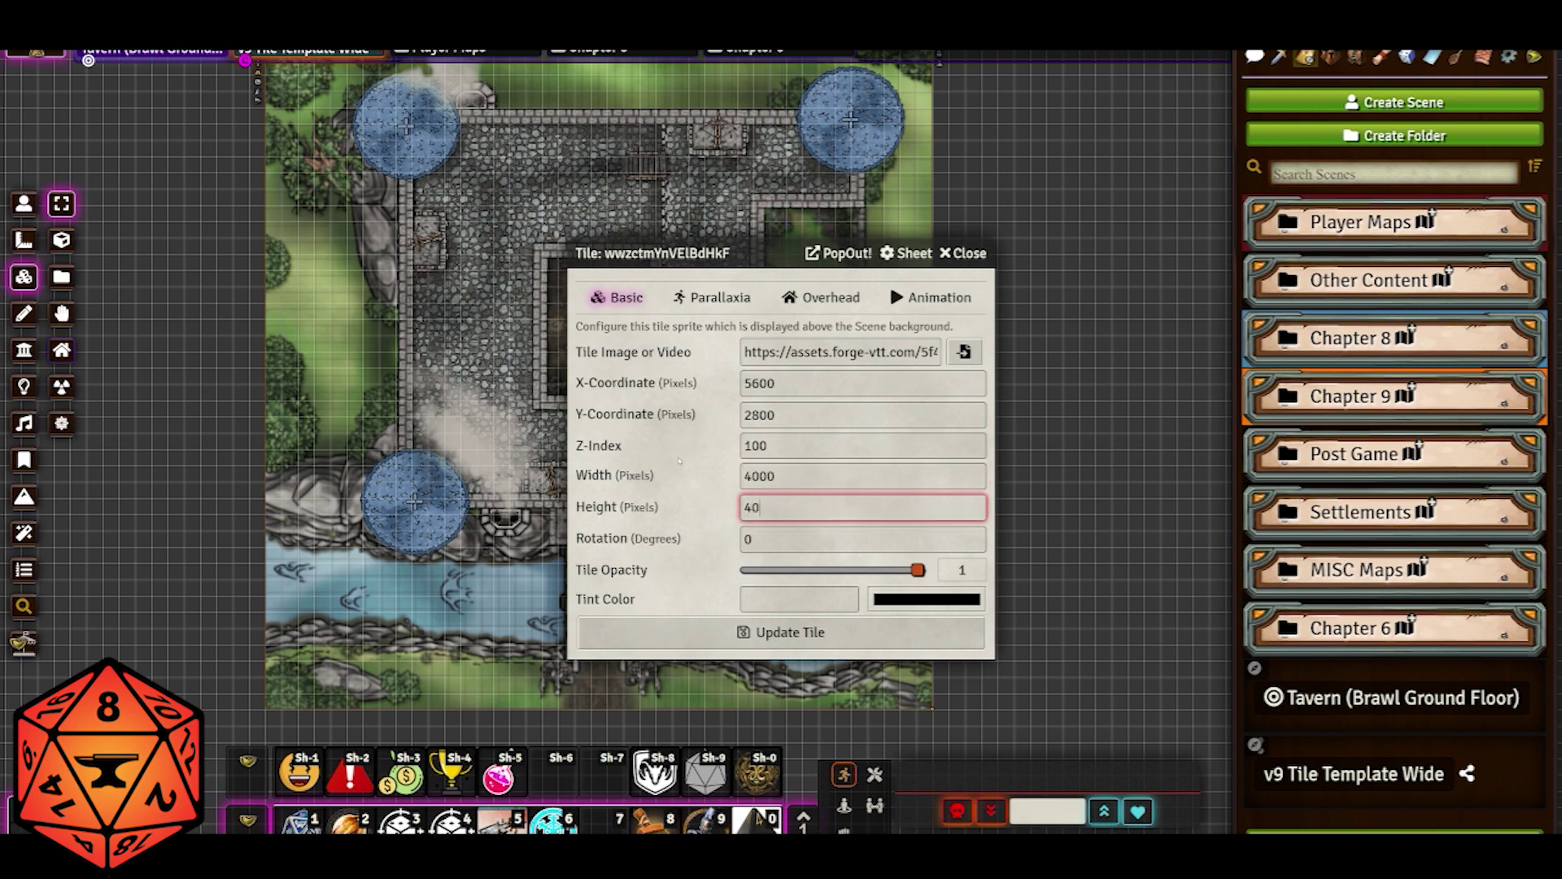
pyautogui.write('00')
pyautogui.press('Return')
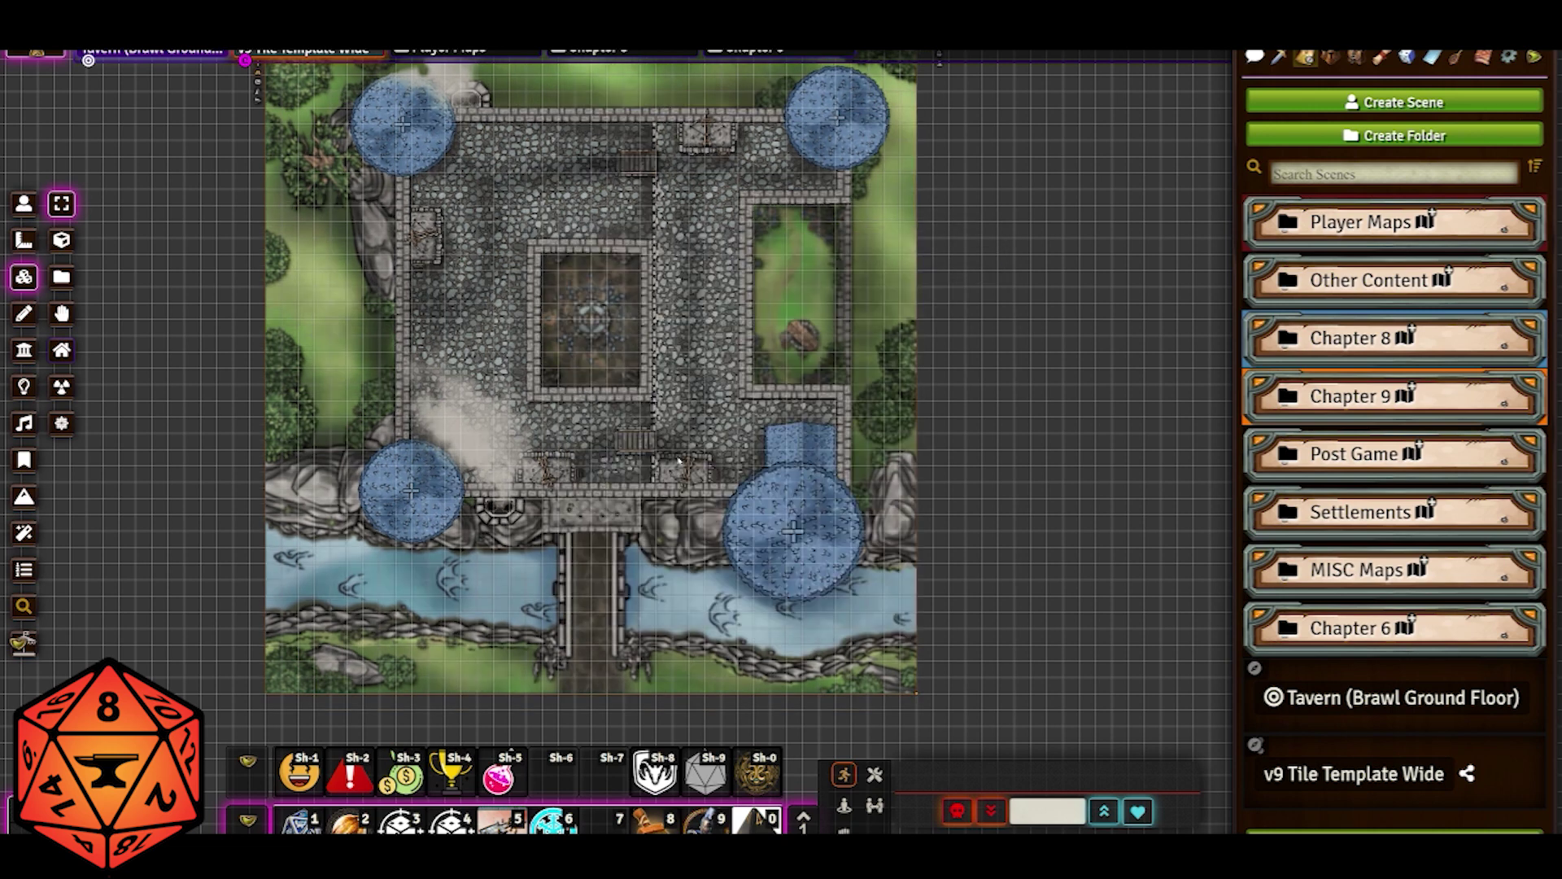
# Check the castle map tile's basic position and size settings, and update the tile.
pyautogui.scroll(-3, 1039, 353)
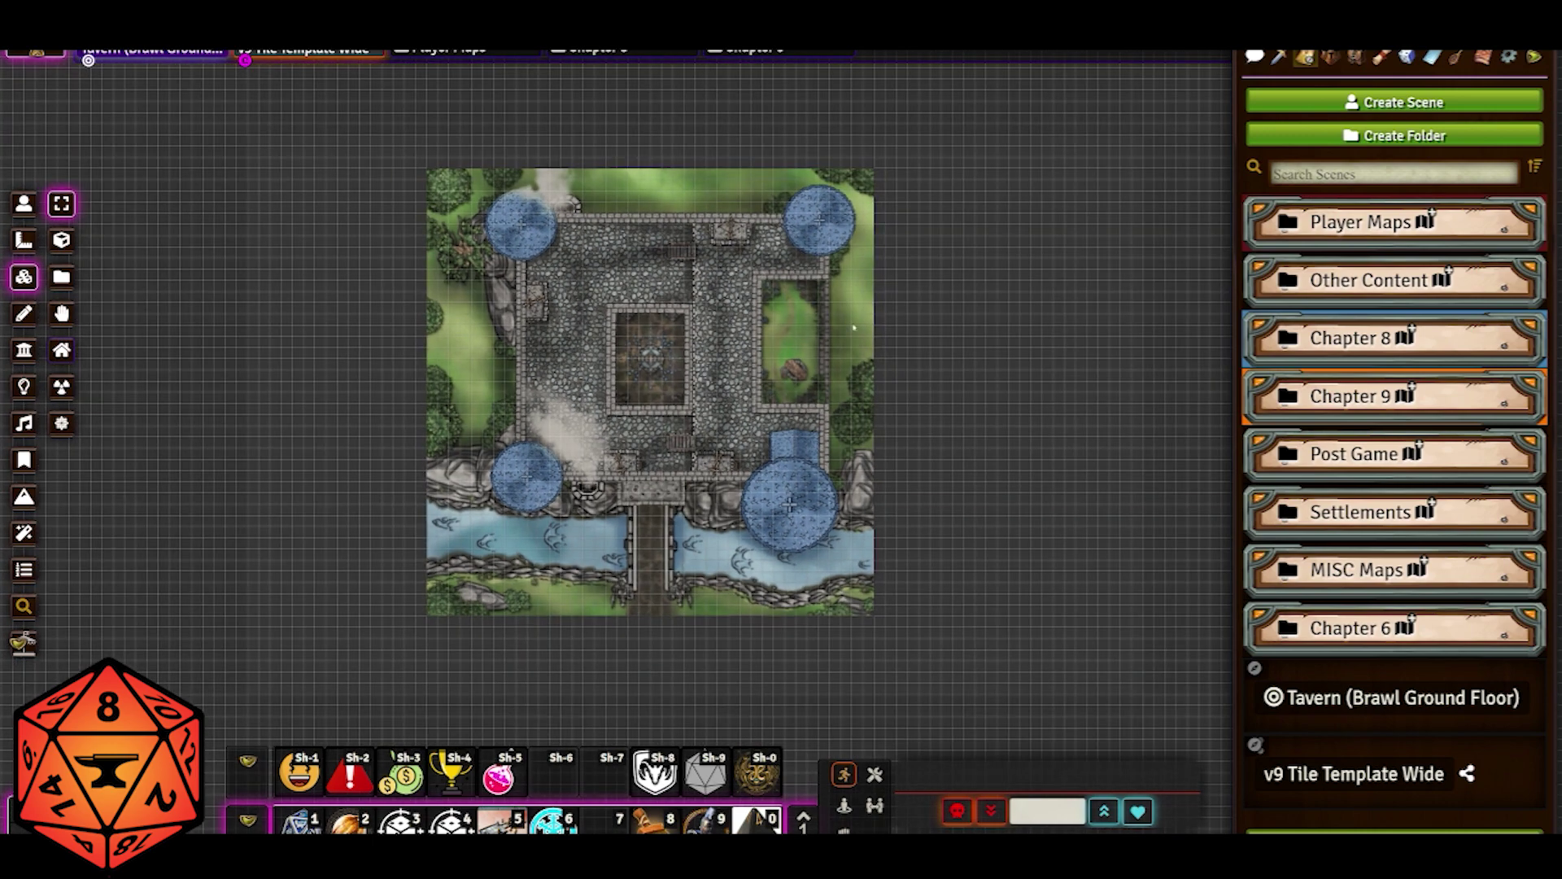
pyautogui.scroll(3, 1050, 371)
pyautogui.moveTo(1050, 370); pyautogui.dragTo(972, 334)
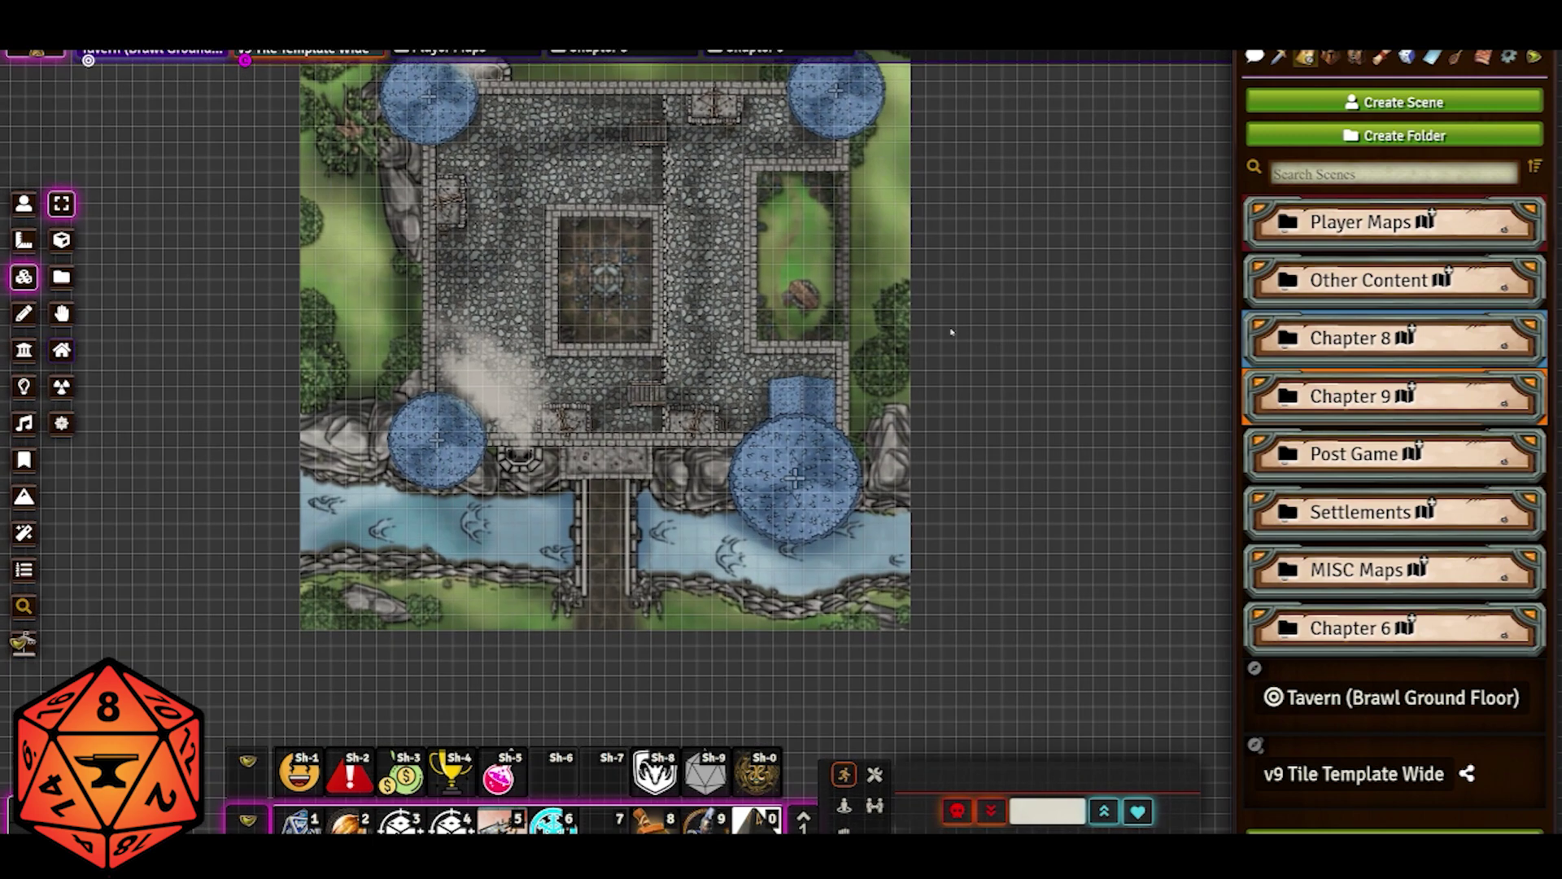
pyautogui.doubleClick(703, 269)
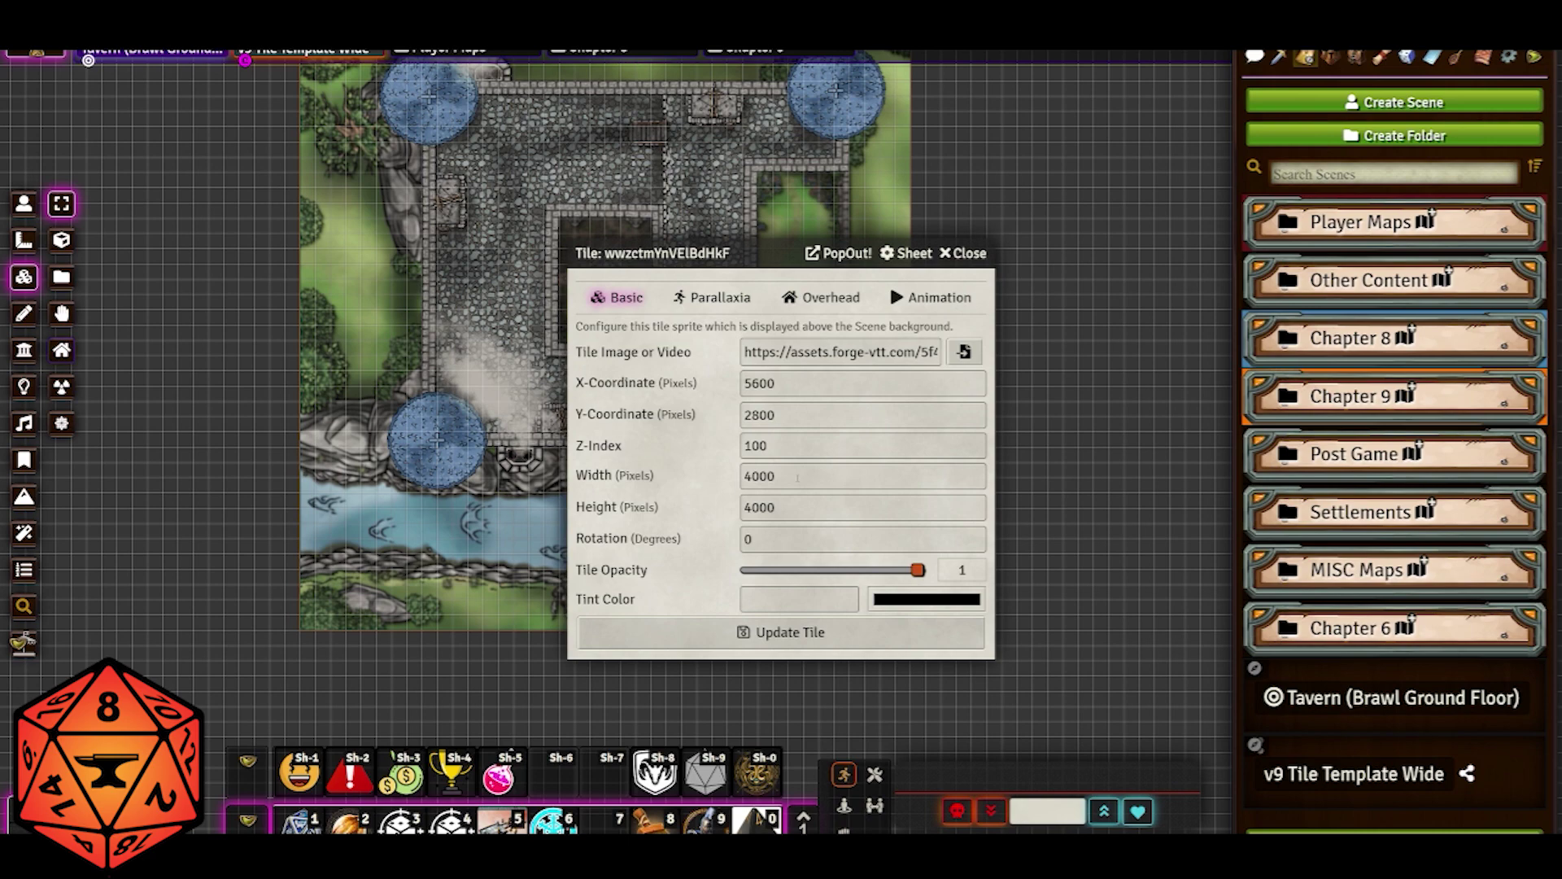
pyautogui.click(761, 632)
pyautogui.scroll(-5, 642, 335)
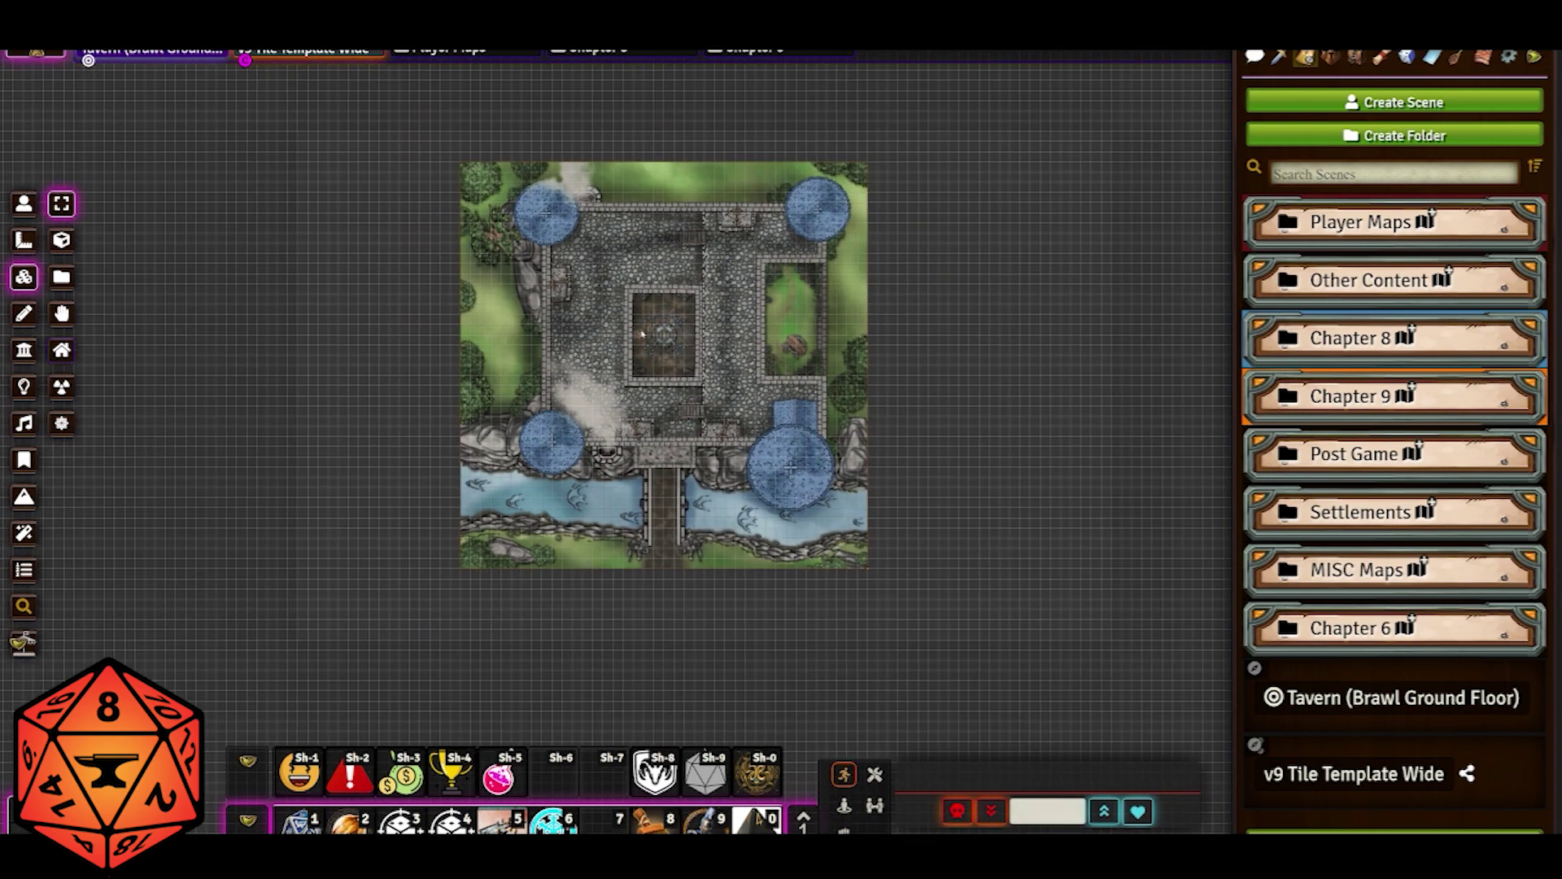
pyautogui.moveTo(745, 290); pyautogui.dragTo(811, 304)
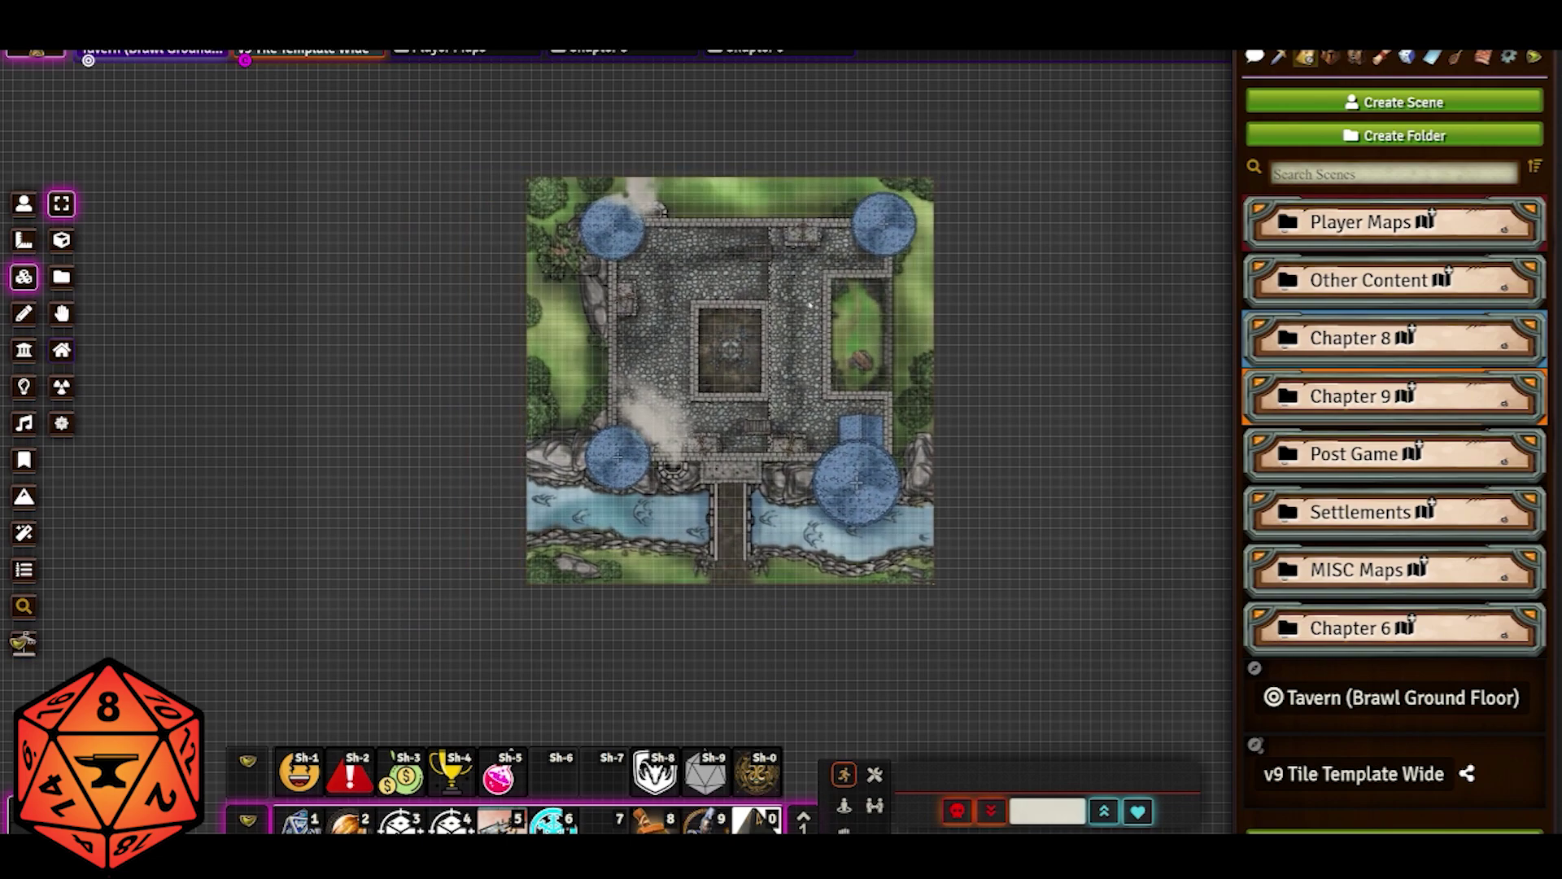
pyautogui.scroll(5, 810, 304)
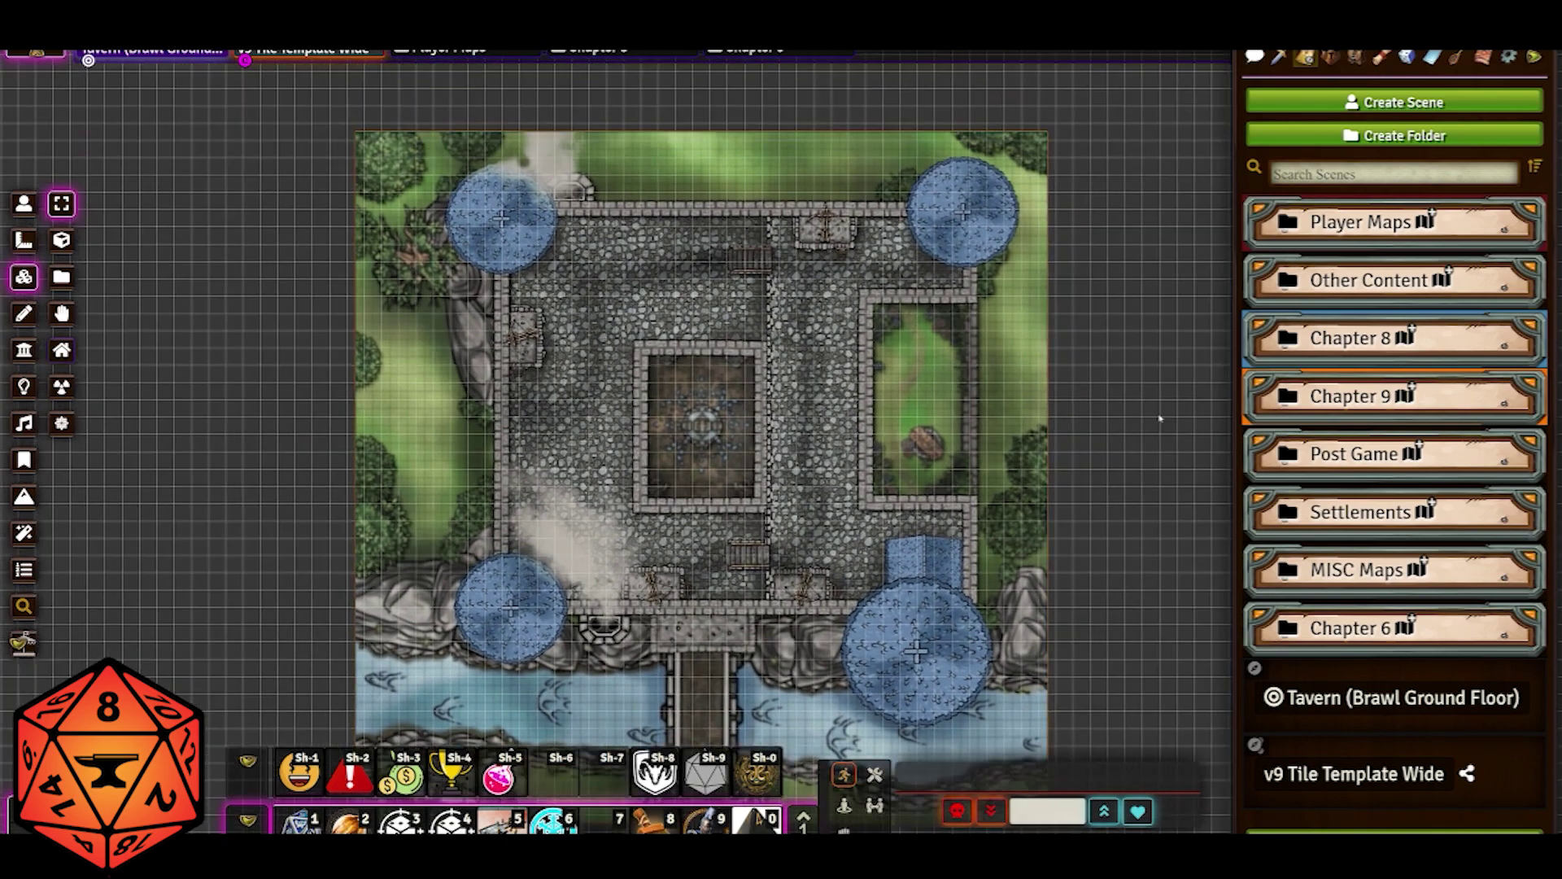
pyautogui.rightClick(1361, 512)
pyautogui.scroll(-2, 1375, 342)
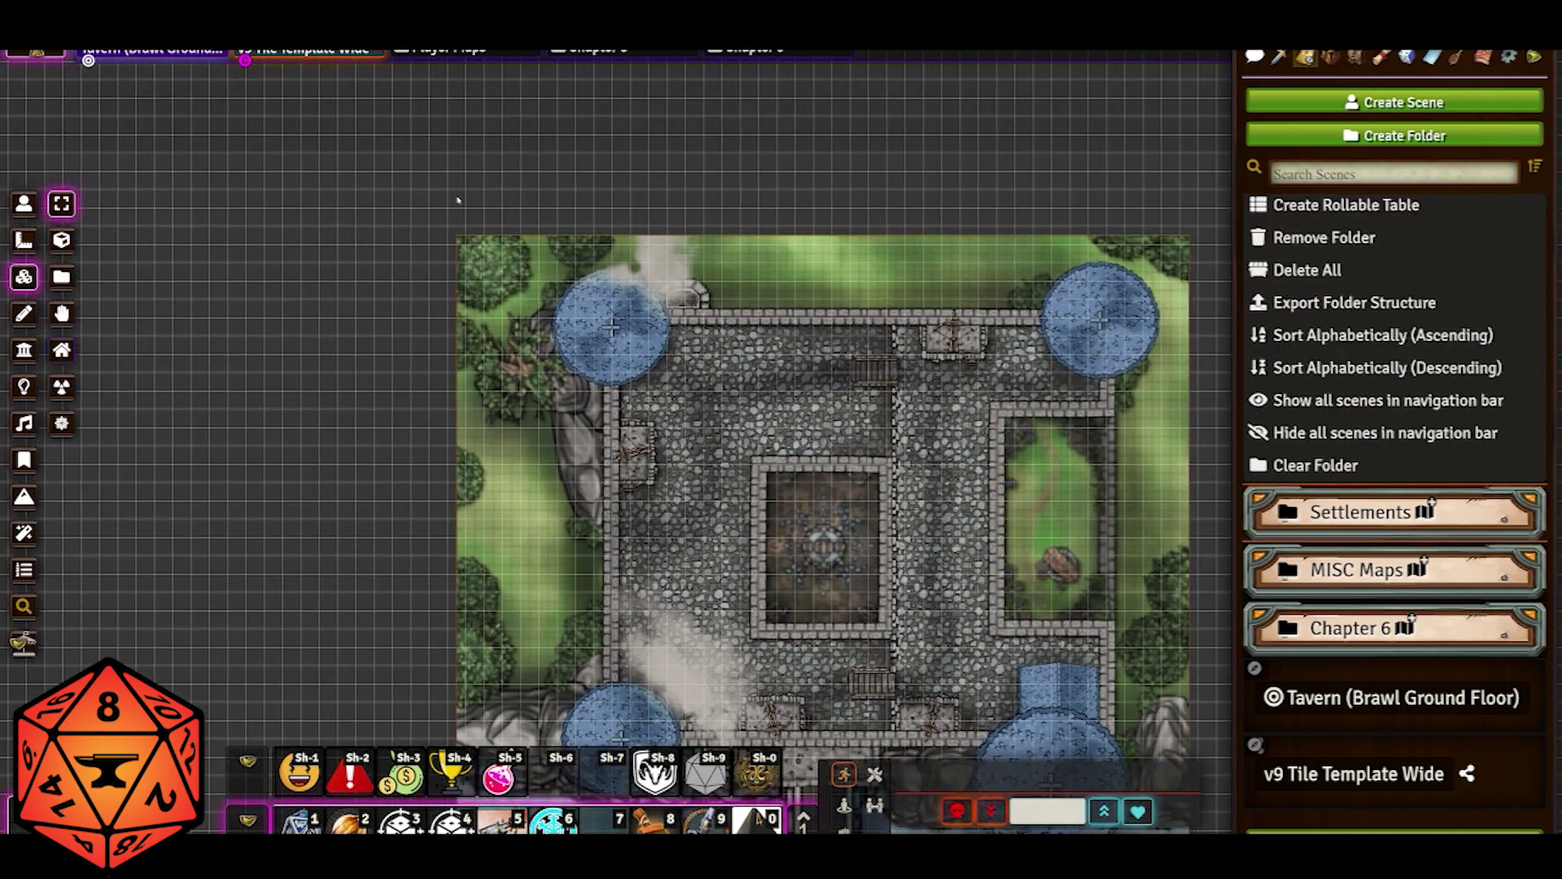
# Shift the castle map tile slightly and line up its upper-left corner with the scene's grid lines.
pyautogui.scroll(3, 422, 144)
pyautogui.moveTo(217, 248); pyautogui.dragTo(373, 394)
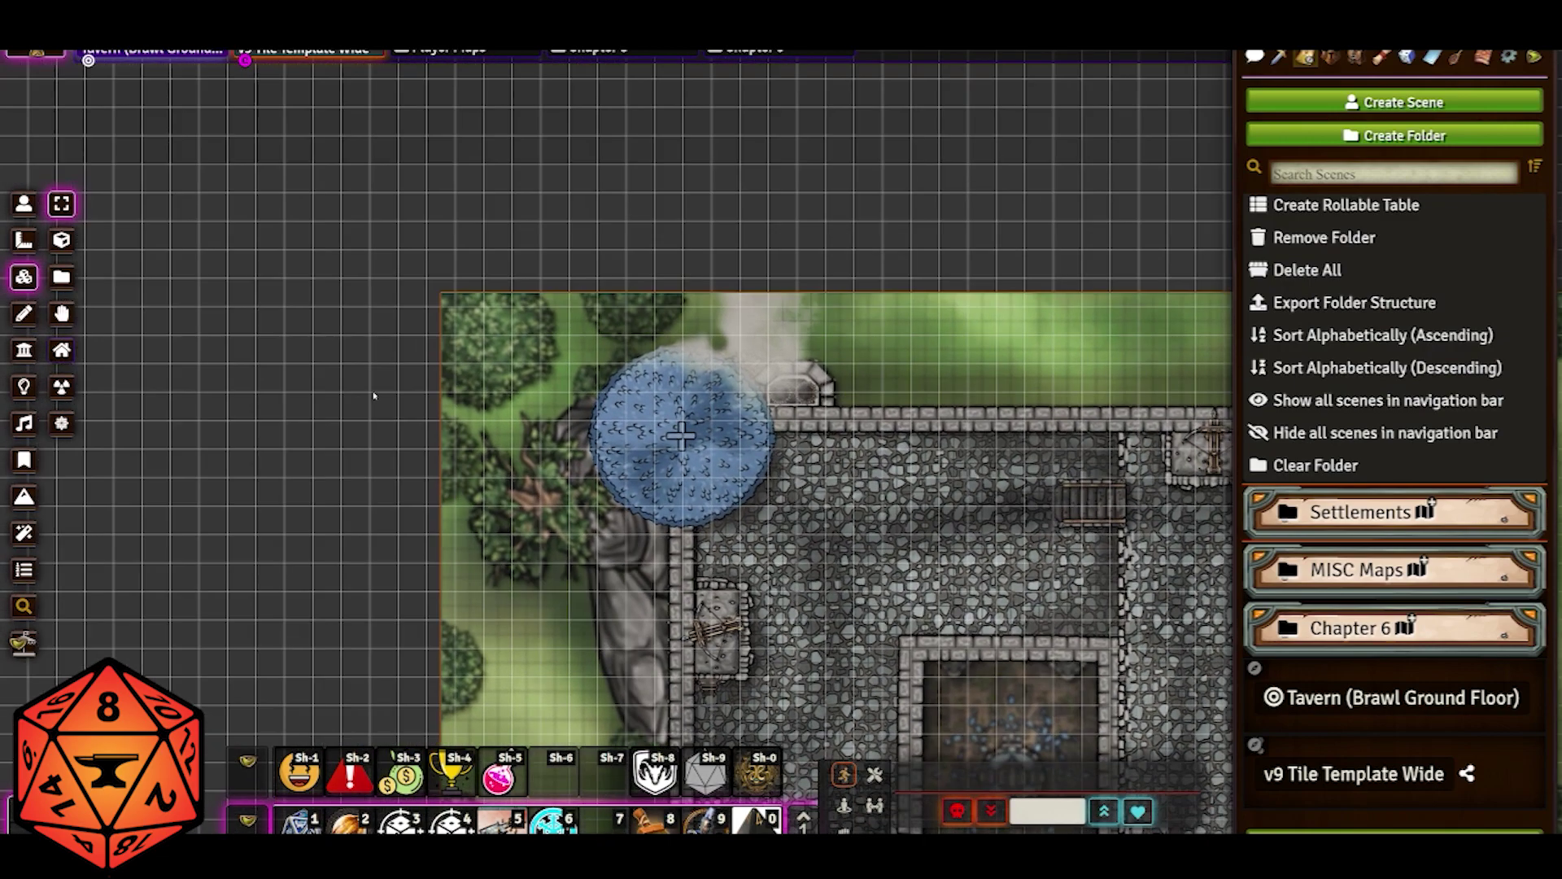
pyautogui.scroll(3, 398, 326)
pyautogui.scroll(2, 253, 178)
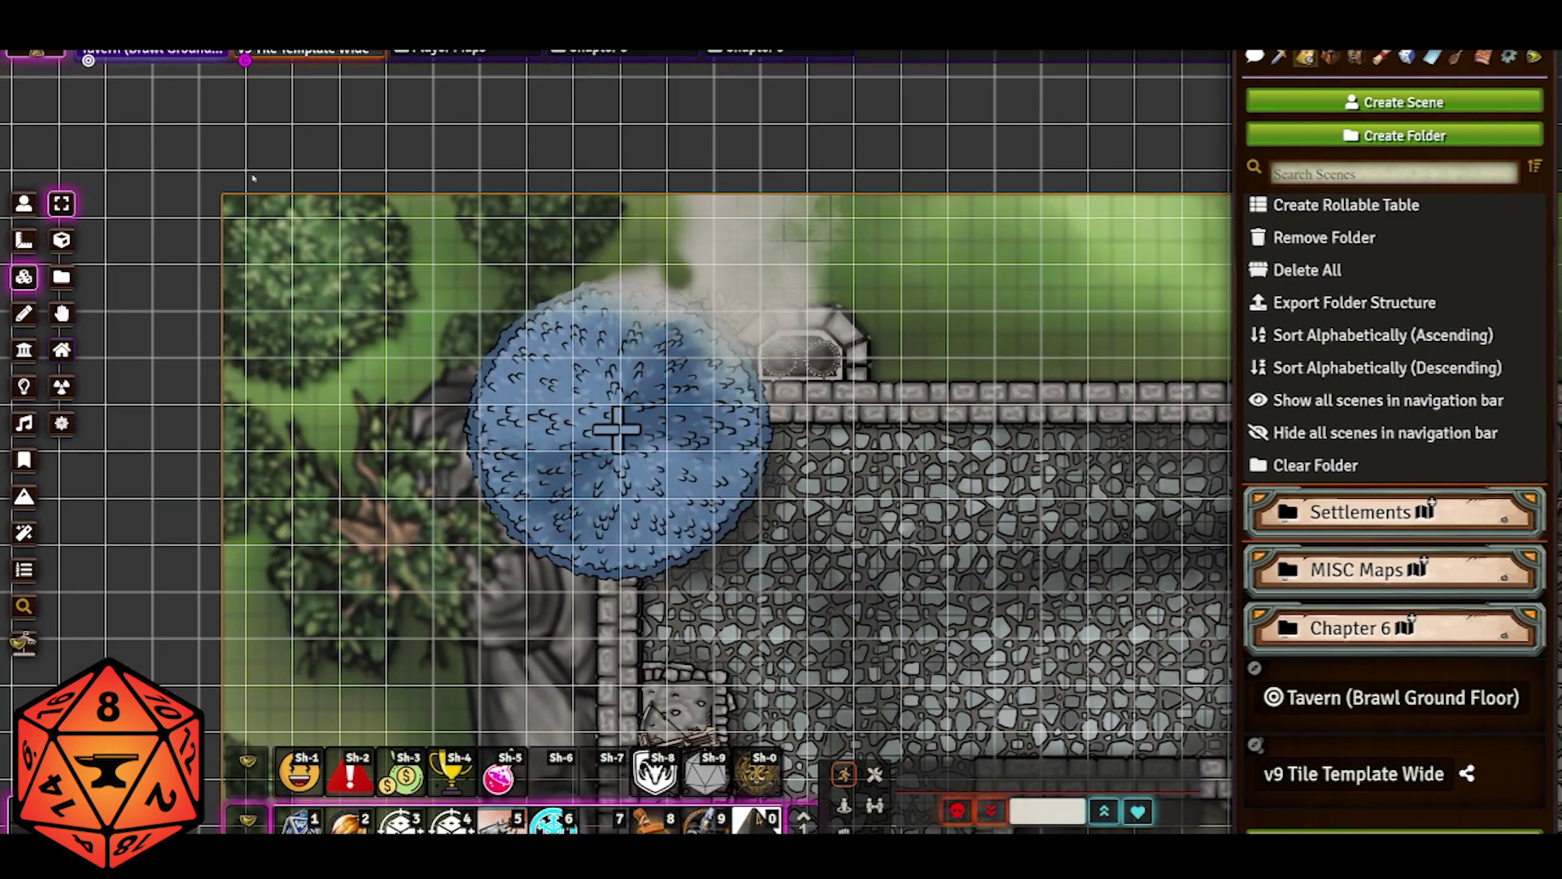
pyautogui.moveTo(313, 262); pyautogui.dragTo(437, 243)
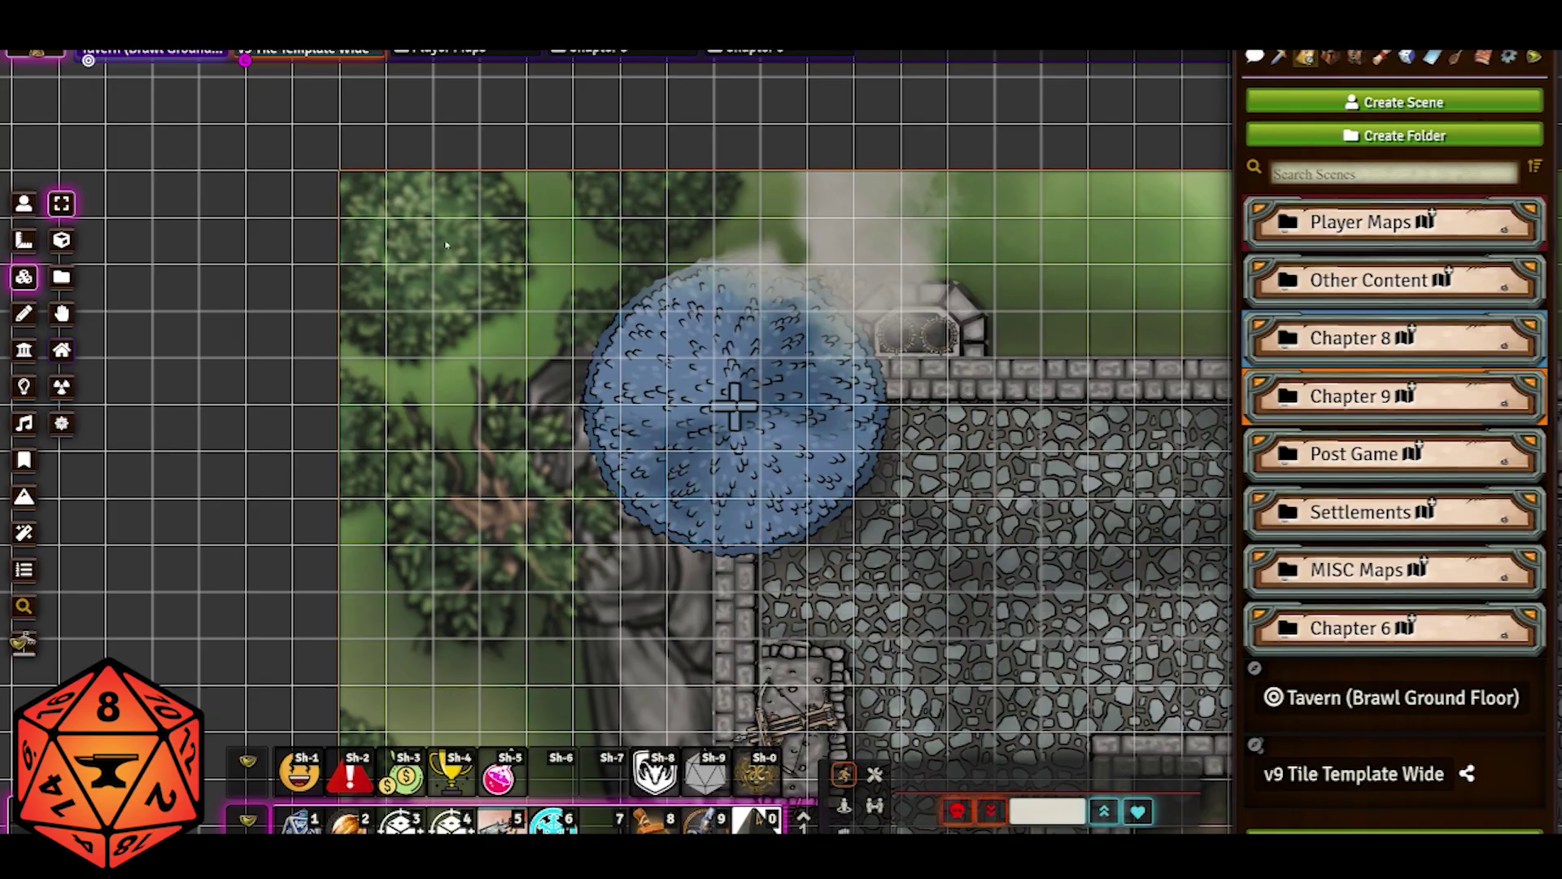
pyautogui.press('Right')
pyautogui.press('Up')
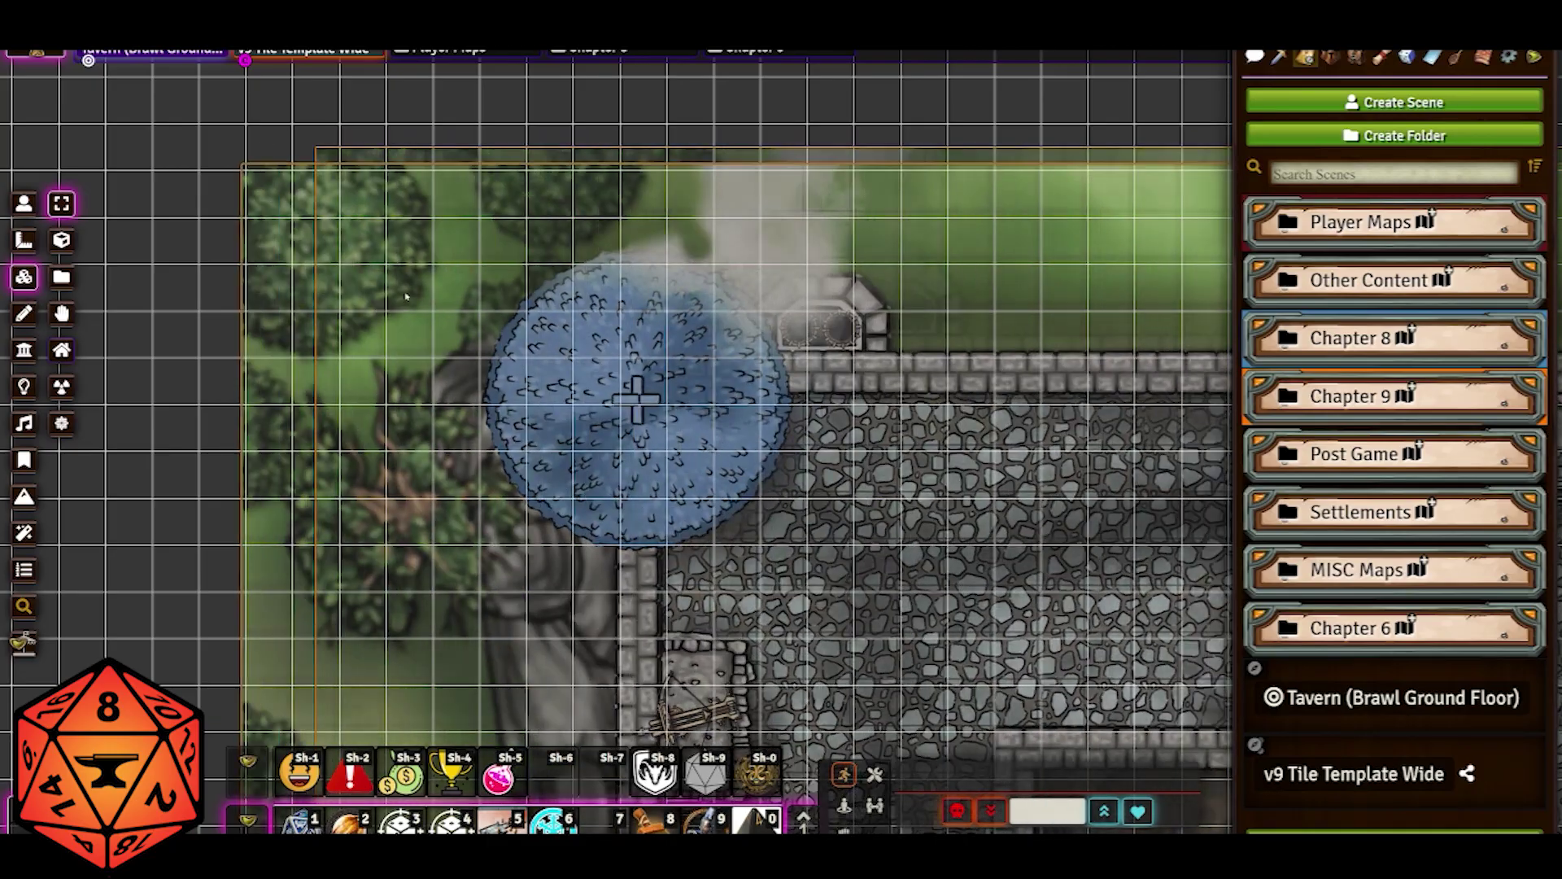
pyautogui.scroll(-10, 383, 288)
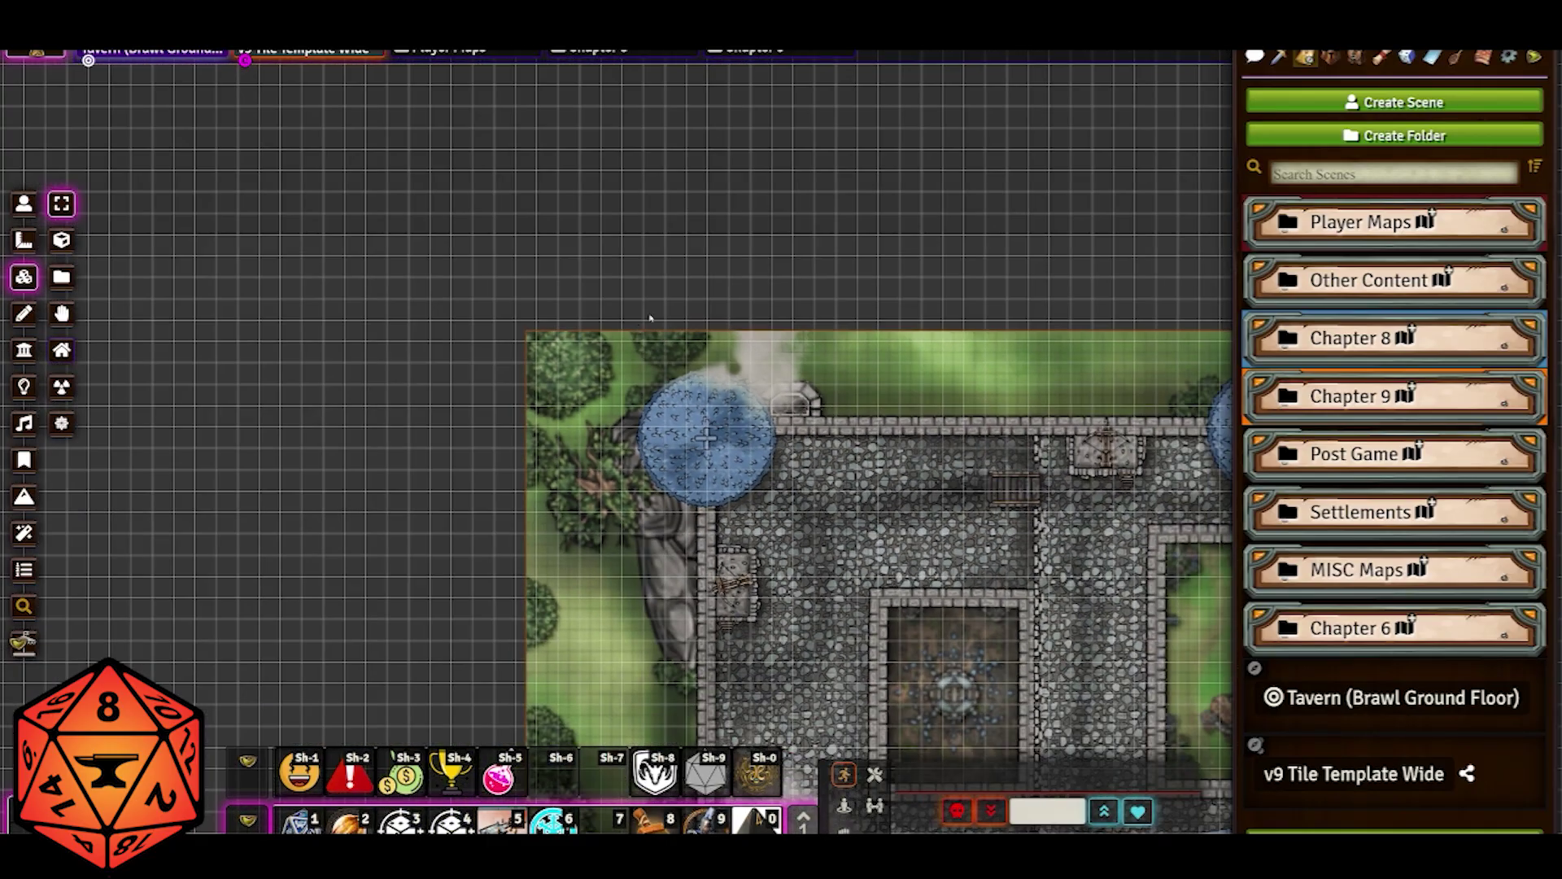
pyautogui.scroll(-2, 701, 386)
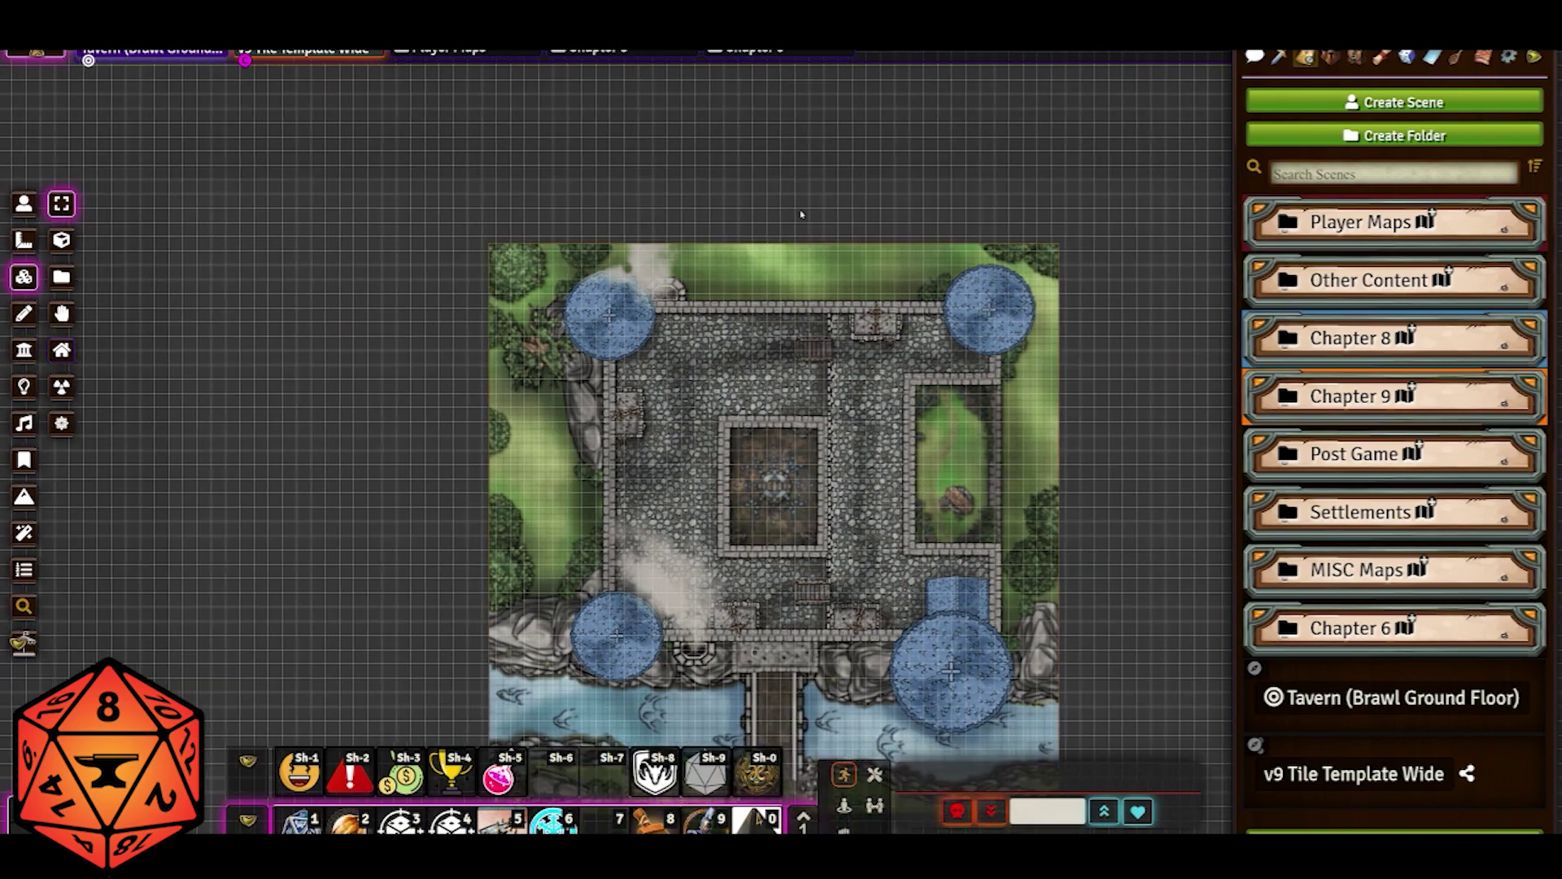
pyautogui.press('Up')
pyautogui.press('Left')
pyautogui.scroll(-2, 714, 291)
pyautogui.moveTo(372, 352); pyautogui.dragTo(407, 354)
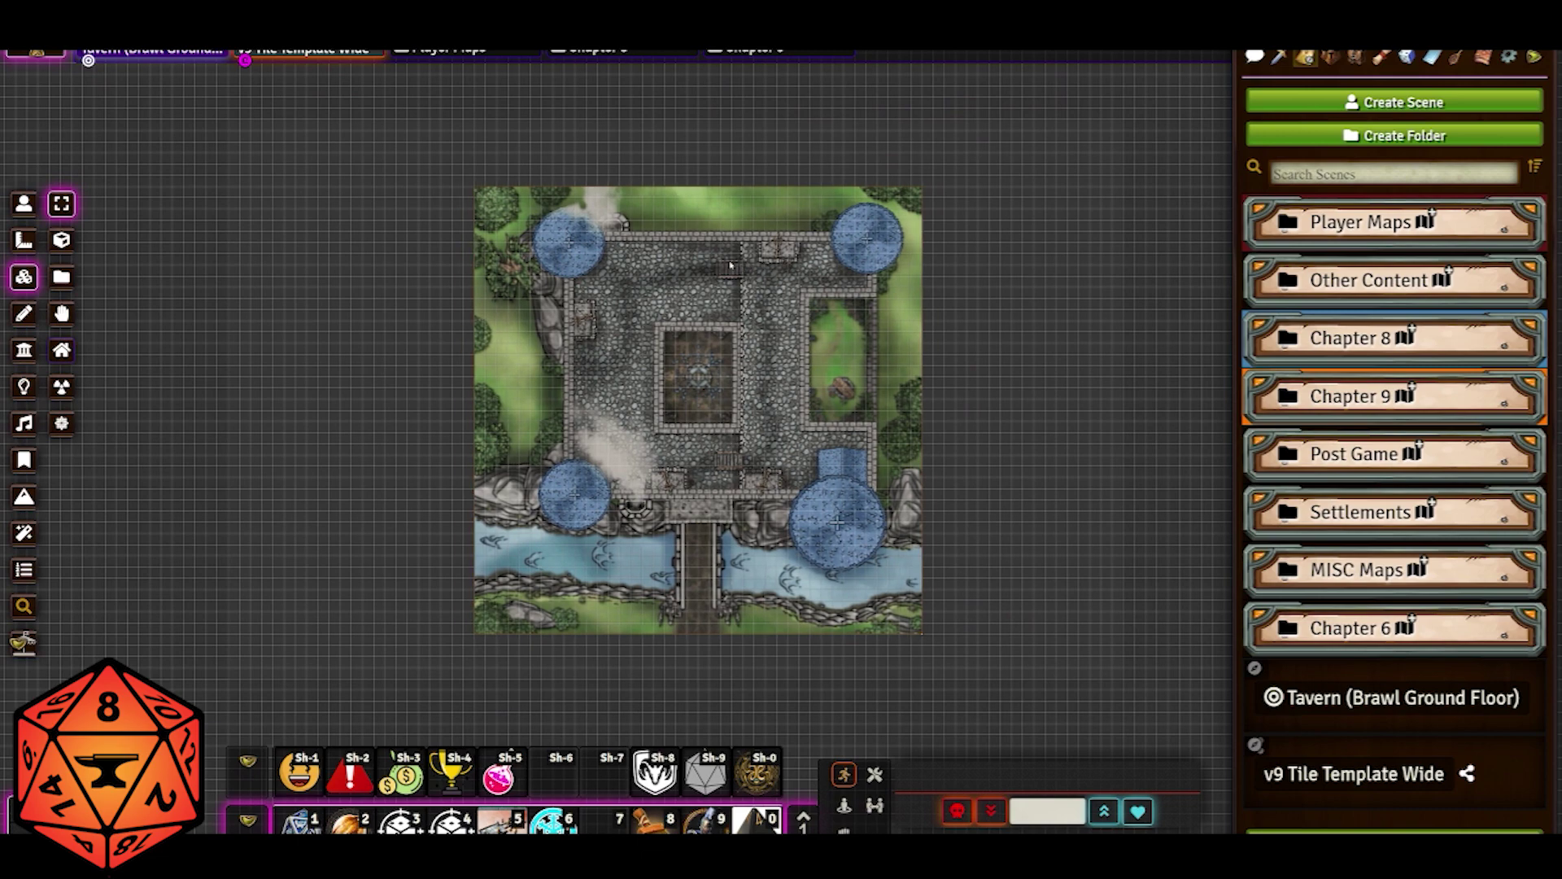
pyautogui.scroll(5, 730, 264)
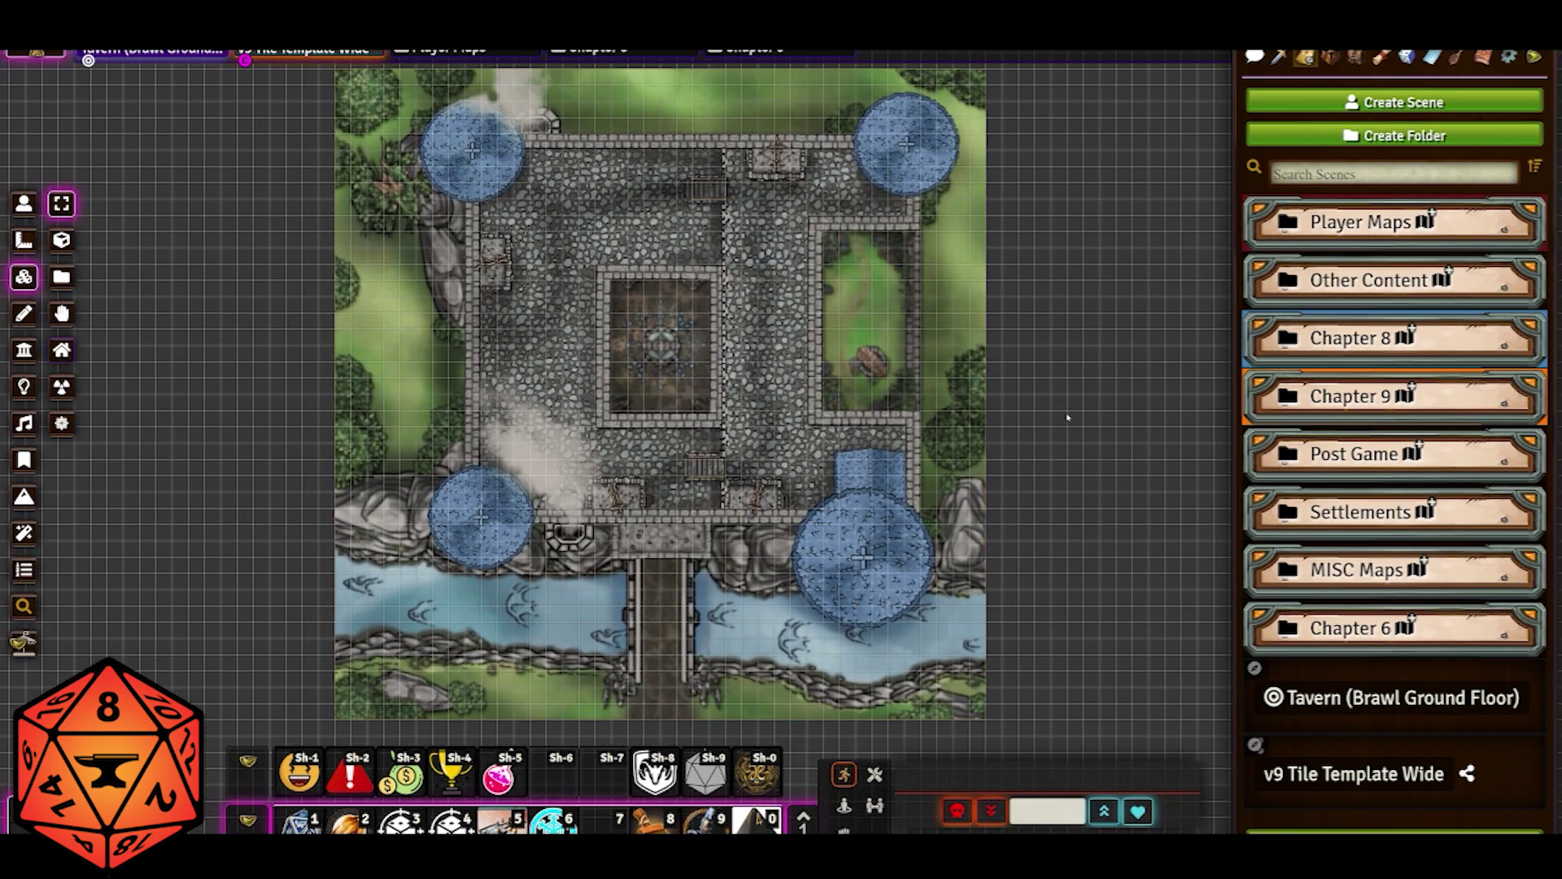
pyautogui.moveTo(1050, 338); pyautogui.dragTo(1124, 379)
pyautogui.scroll(-6, 1124, 379)
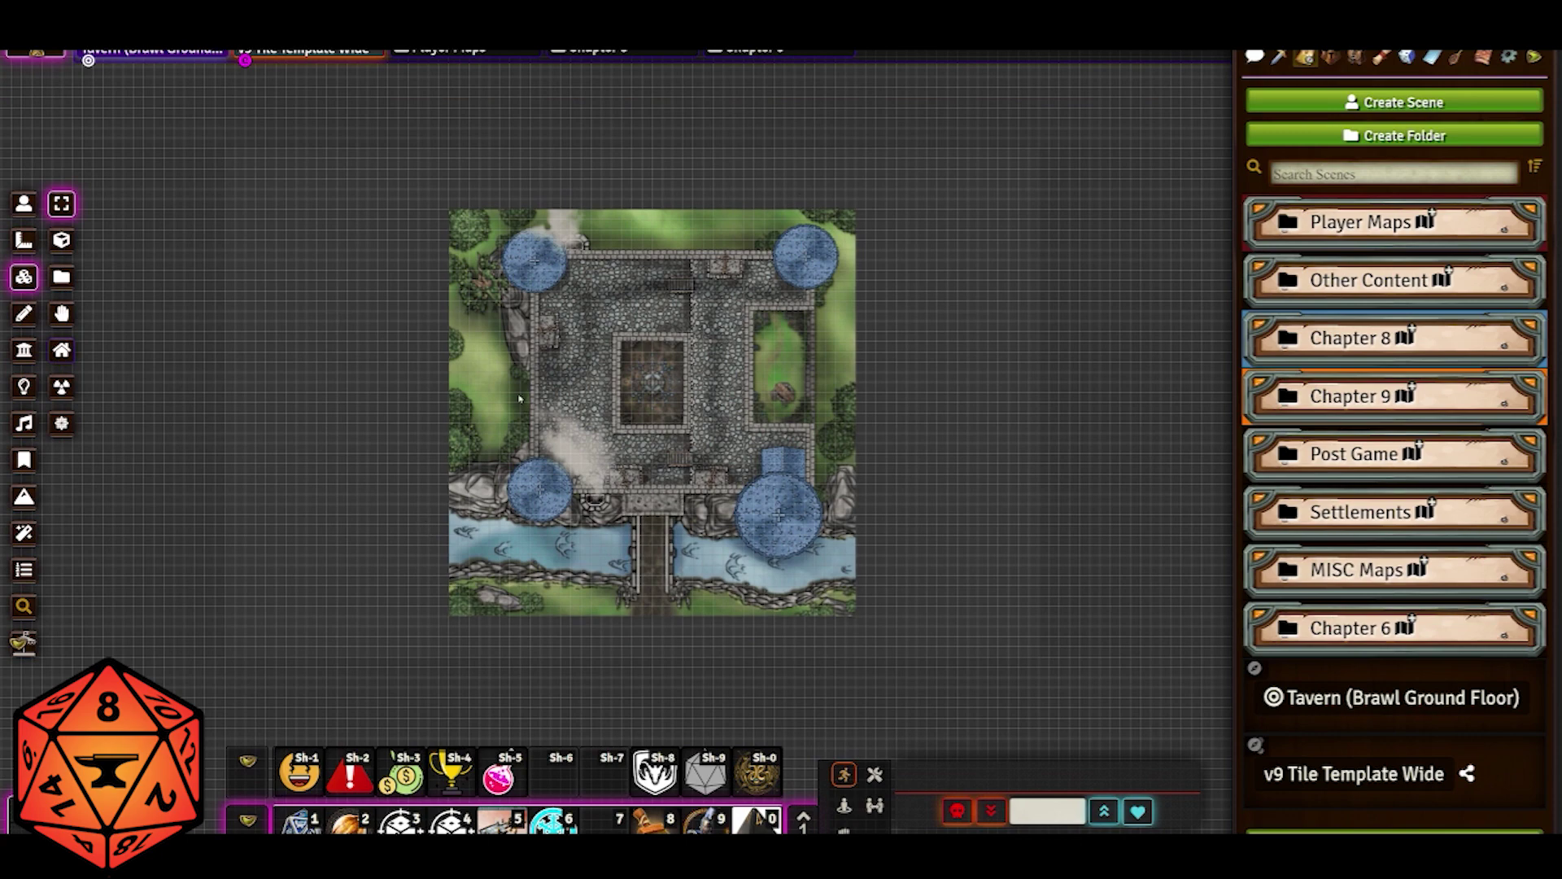
pyautogui.moveTo(1051, 224); pyautogui.dragTo(1036, 342)
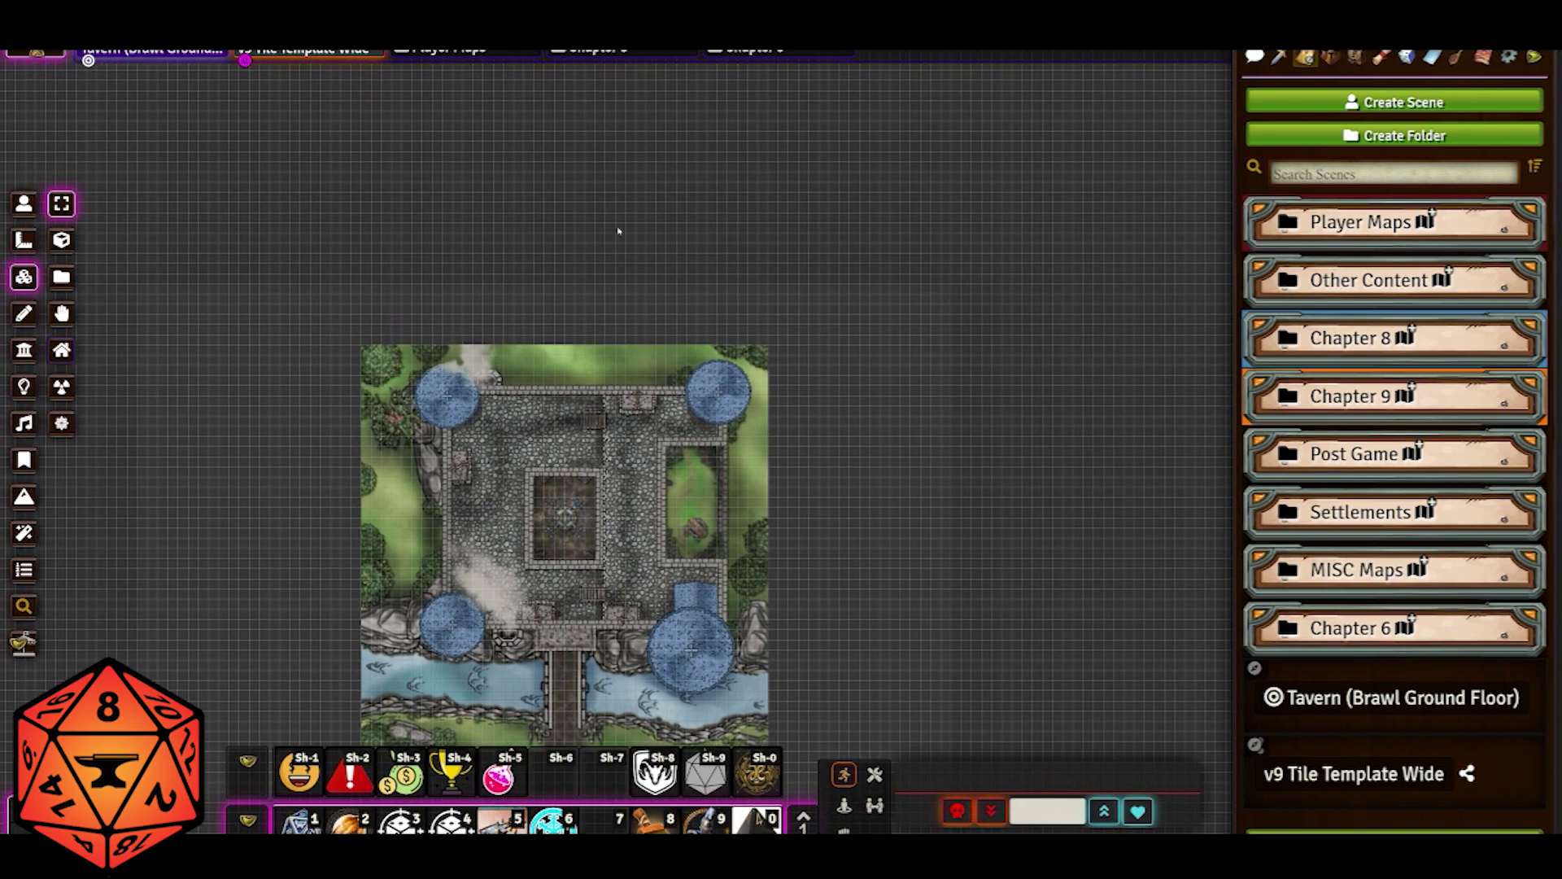
pyautogui.moveTo(800, 575); pyautogui.dragTo(976, 429)
pyautogui.scroll(5, 1015, 394)
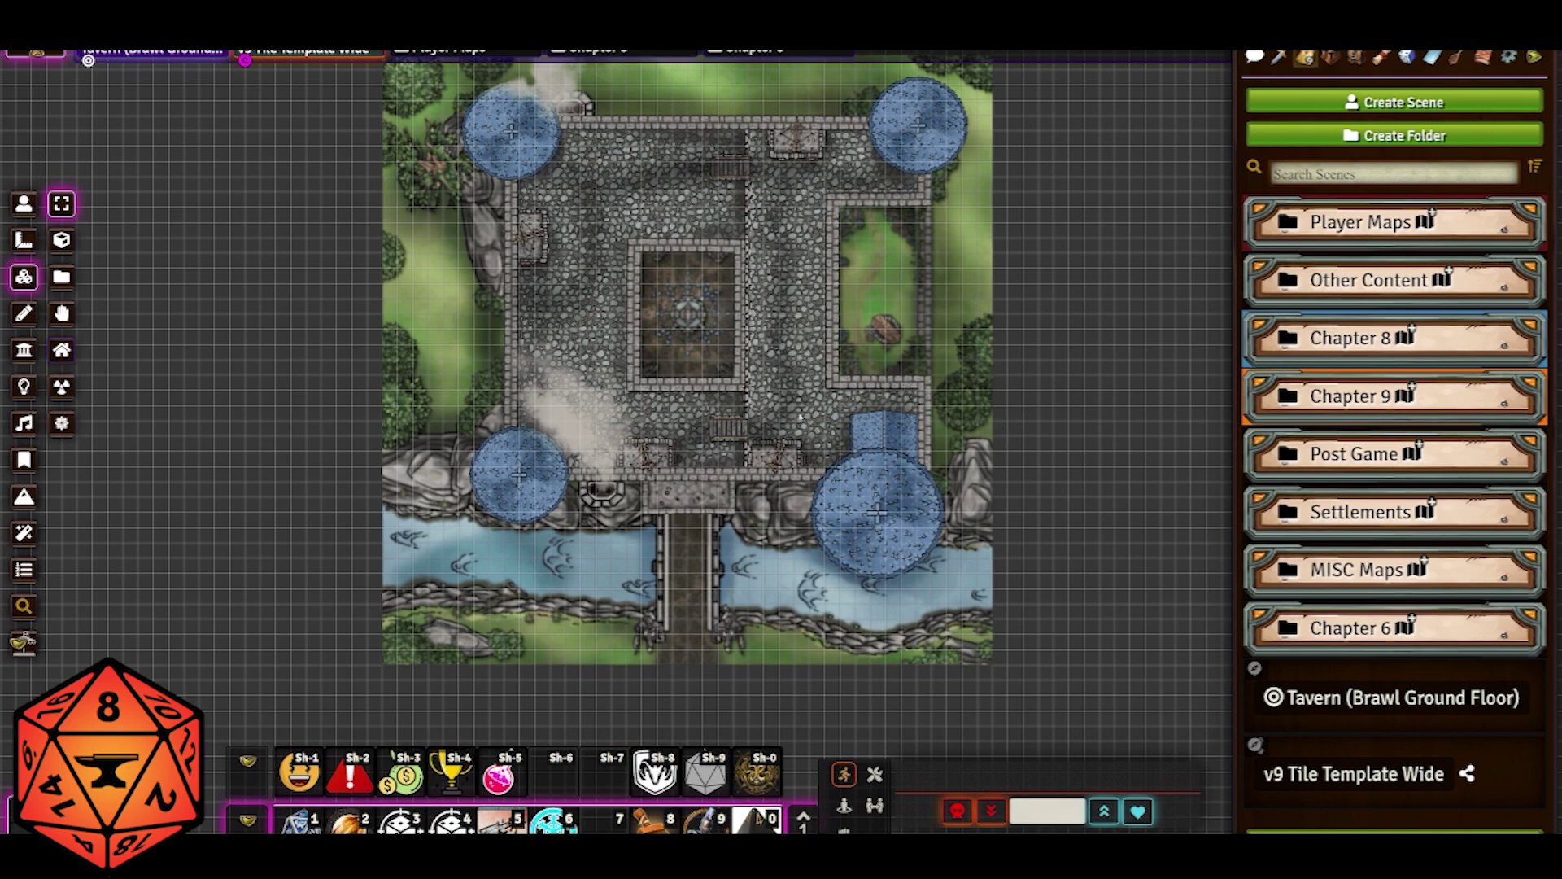
pyautogui.scroll(-3, 796, 396)
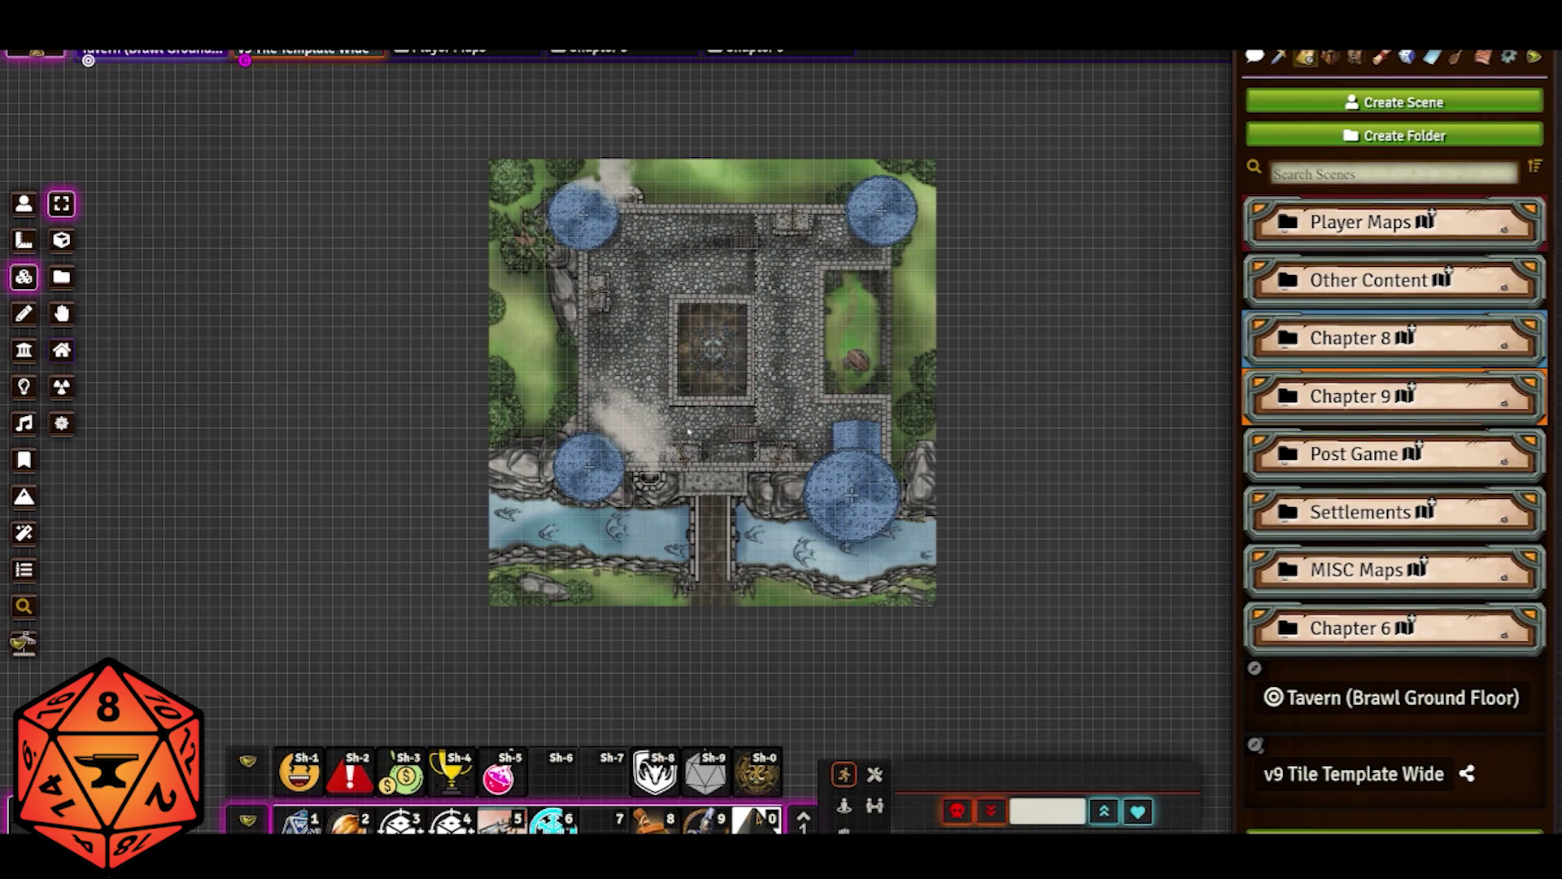
pyautogui.moveTo(688, 432); pyautogui.dragTo(879, 423)
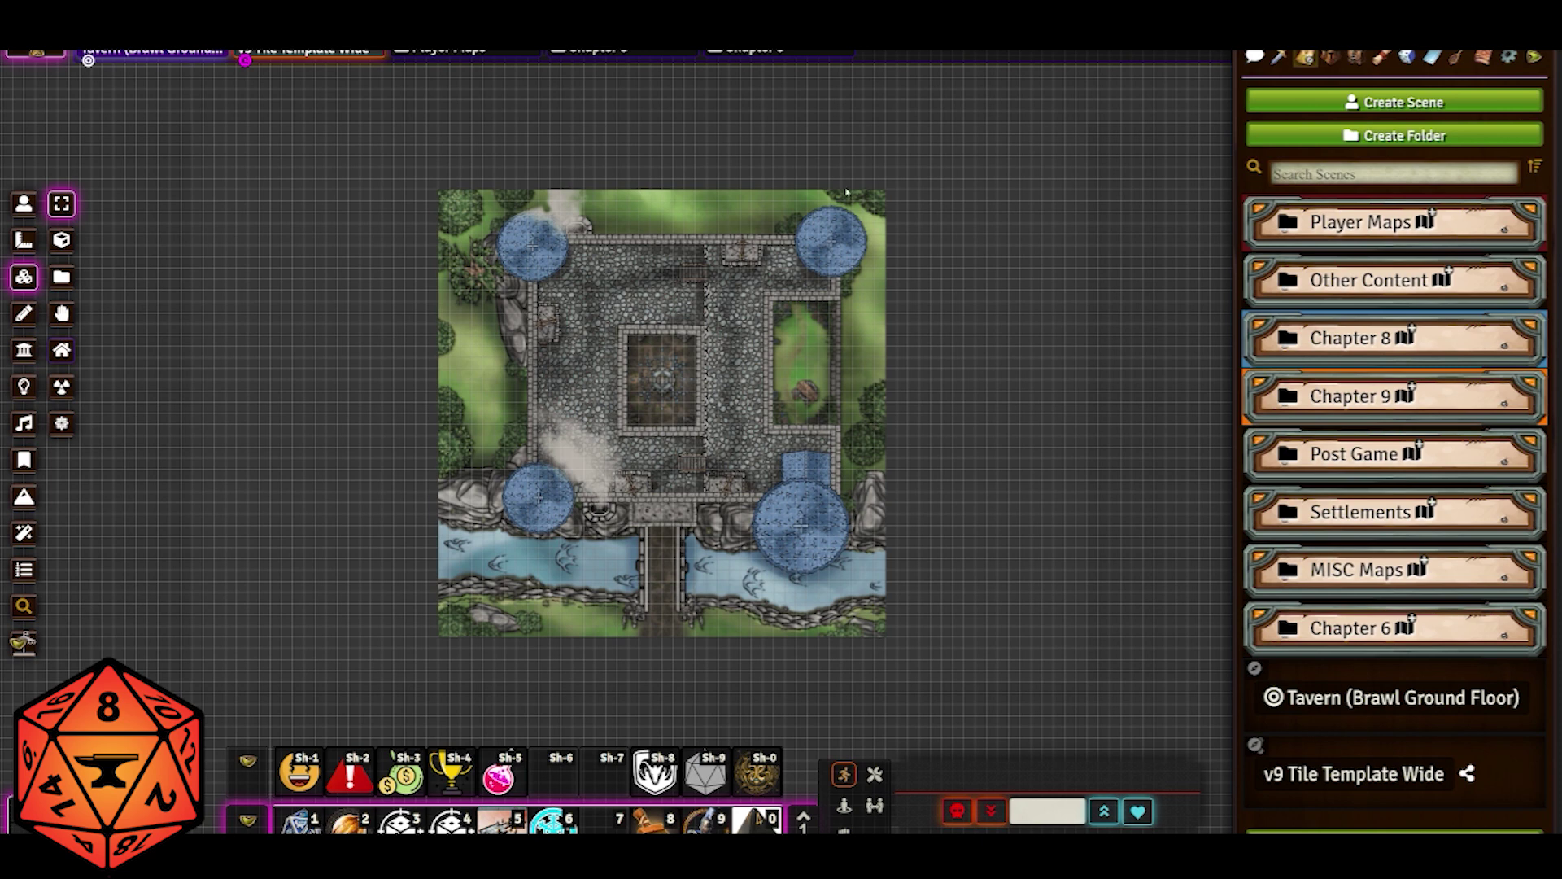
pyautogui.scroll(4, 765, 440)
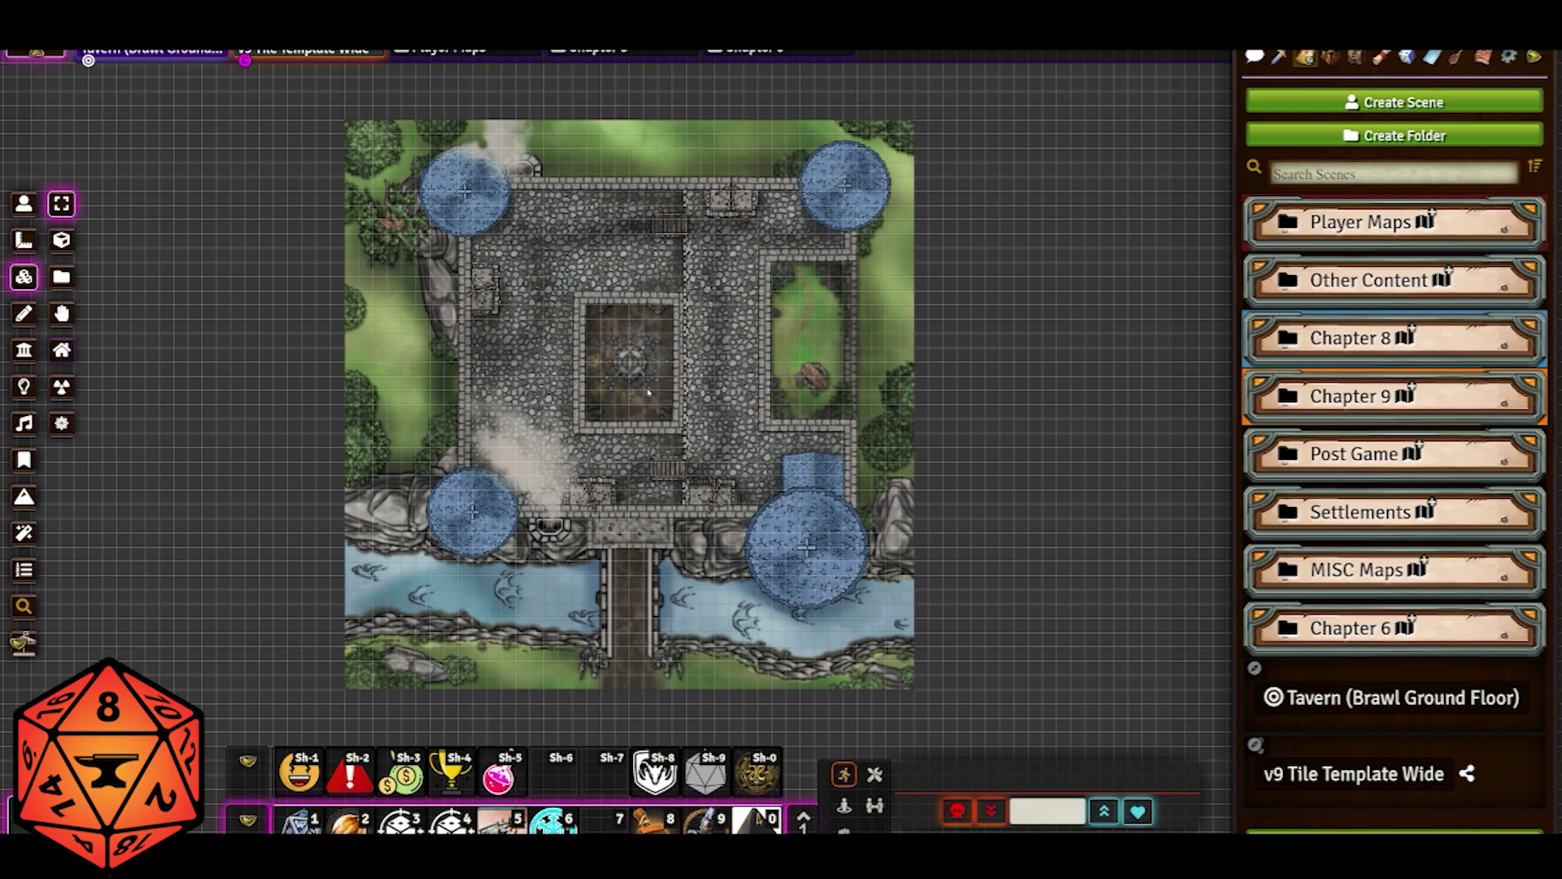
pyautogui.moveTo(980, 377); pyautogui.dragTo(1028, 461)
pyautogui.scroll(-2, 1028, 464)
pyautogui.scroll(2, 1028, 465)
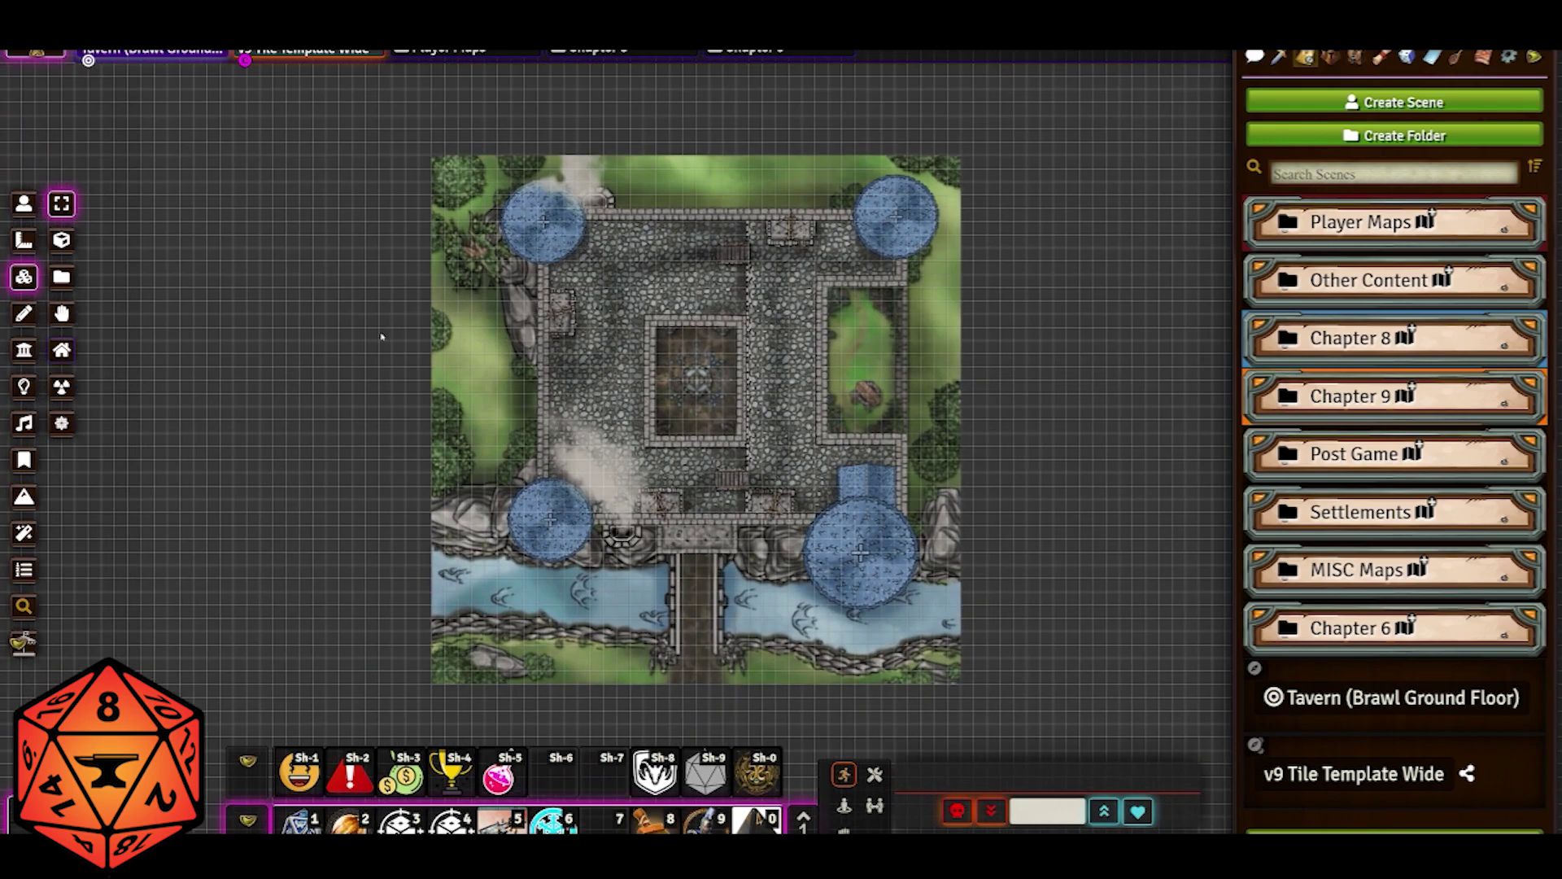
pyautogui.moveTo(380, 335); pyautogui.dragTo(331, 297)
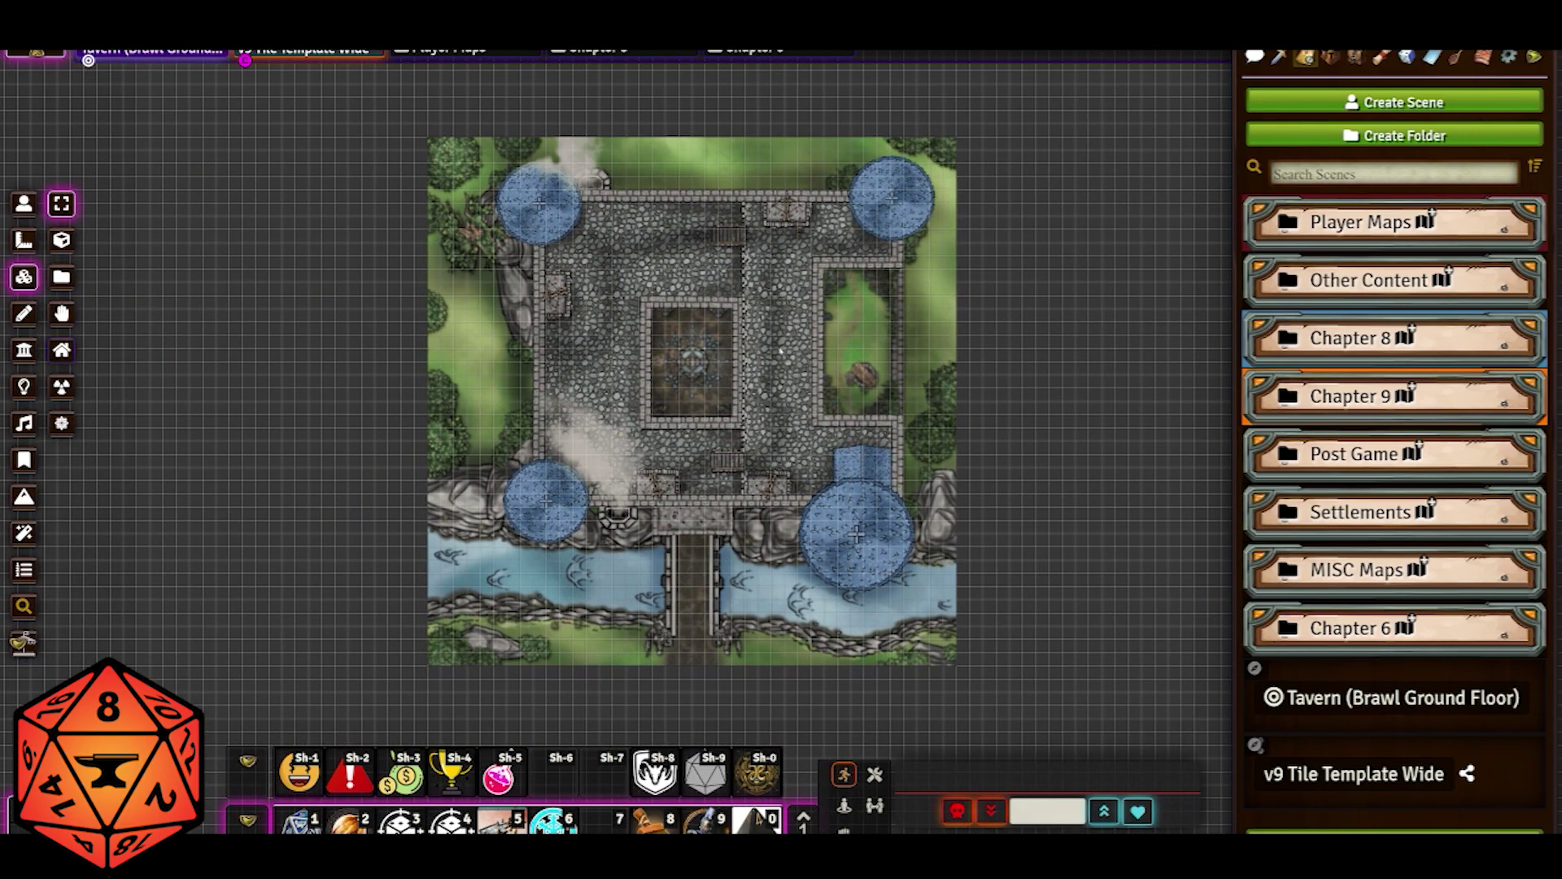
pyautogui.moveTo(780, 350); pyautogui.dragTo(1088, 332)
pyautogui.scroll(2, 1020, 302)
pyautogui.scroll(-1, 1118, 314)
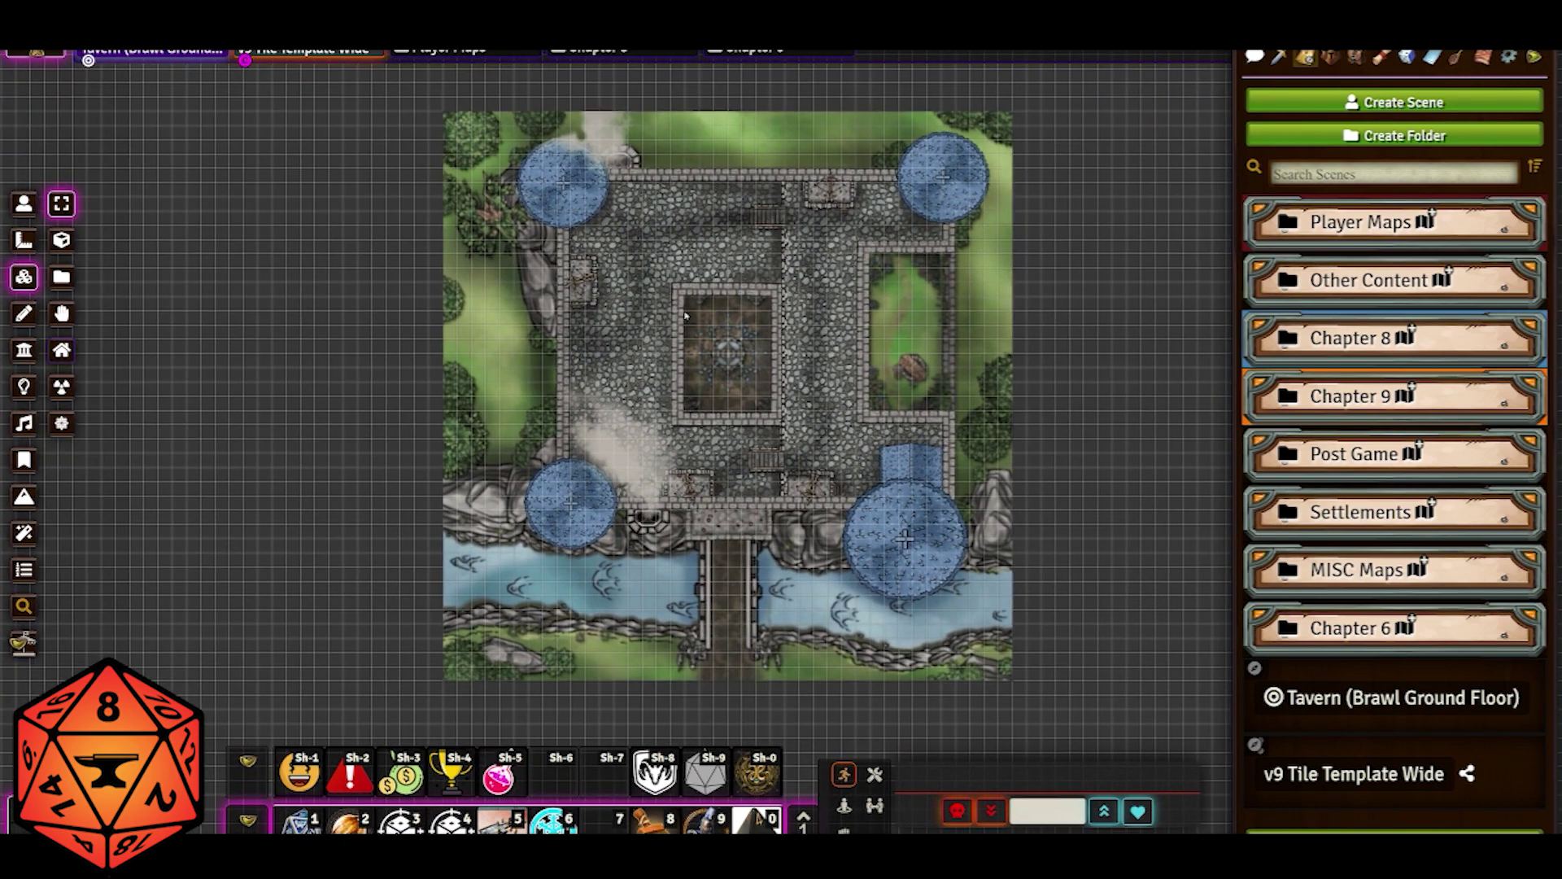
pyautogui.scroll(-1, 346, 301)
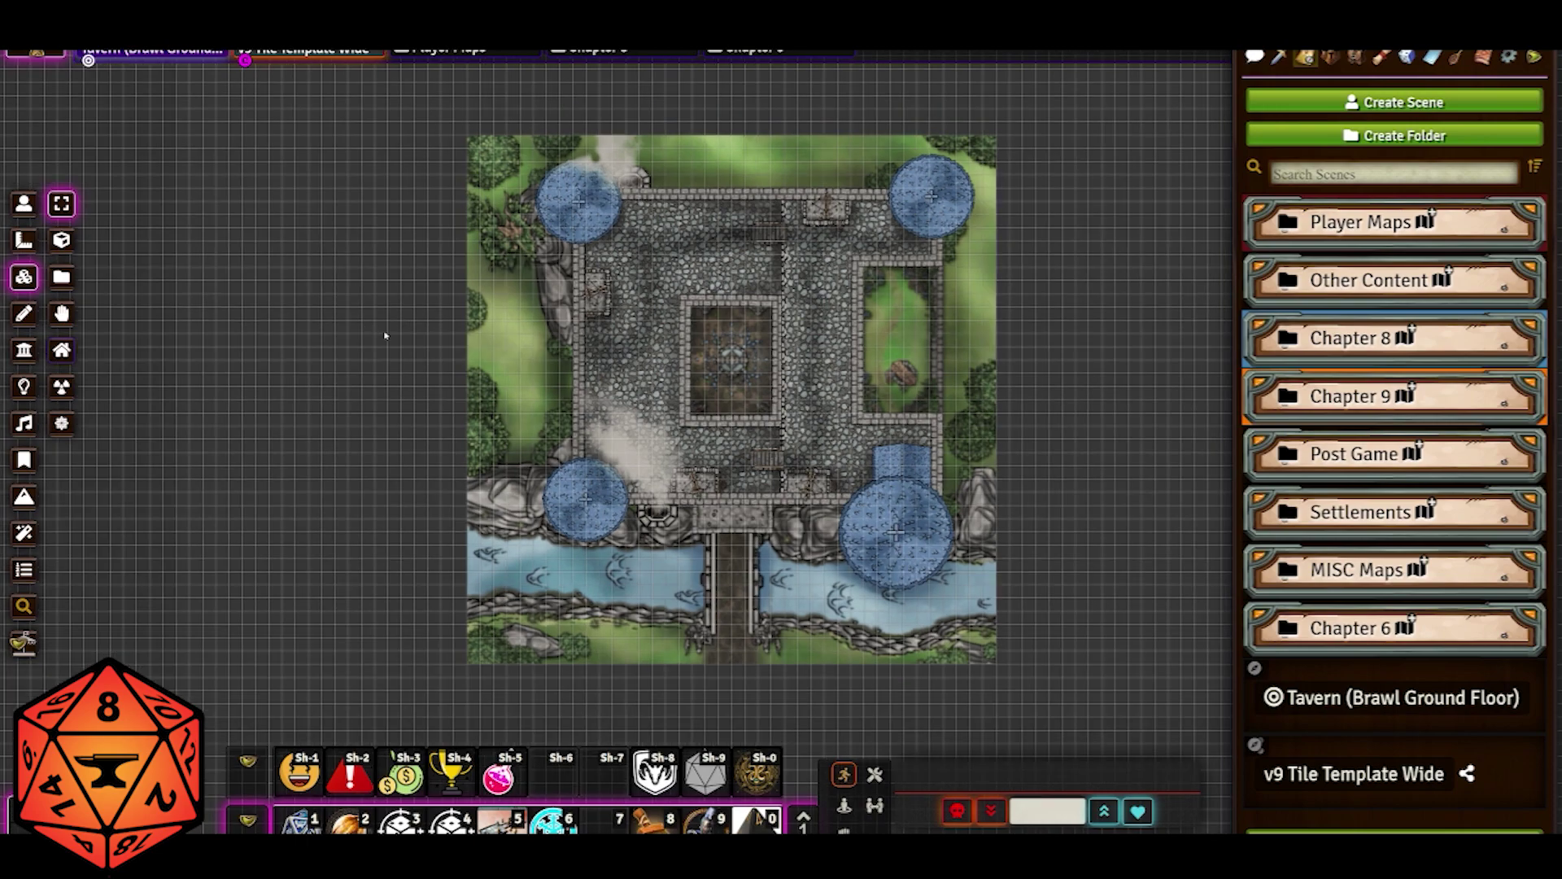
pyautogui.moveTo(385, 335); pyautogui.dragTo(290, 342)
pyautogui.scroll(-1, 289, 341)
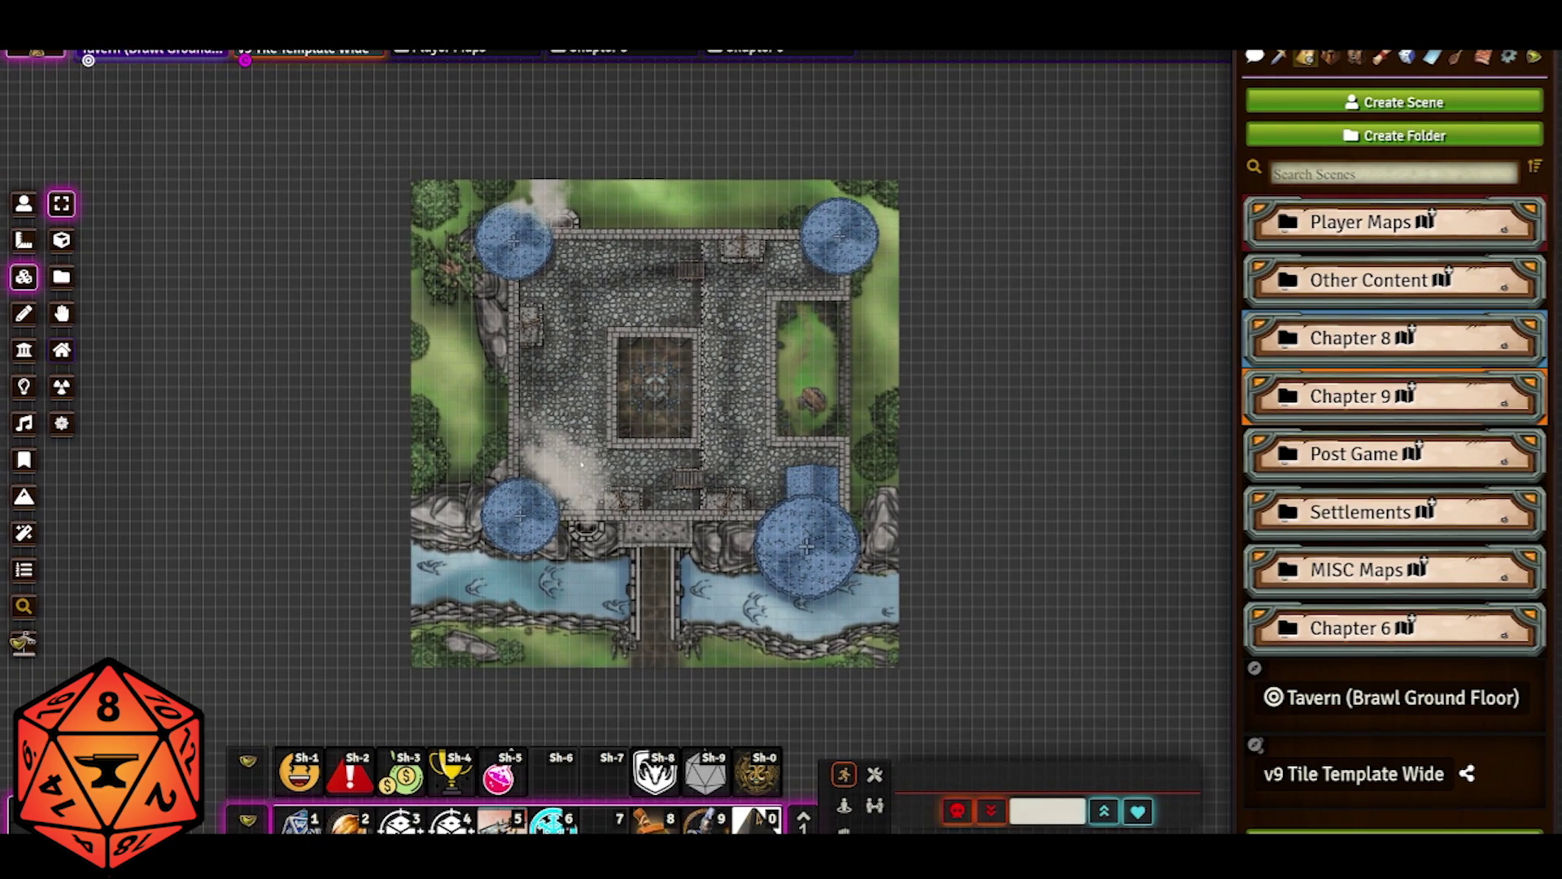
pyautogui.moveTo(342, 369); pyautogui.dragTo(351, 343)
pyautogui.scroll(1, 346, 343)
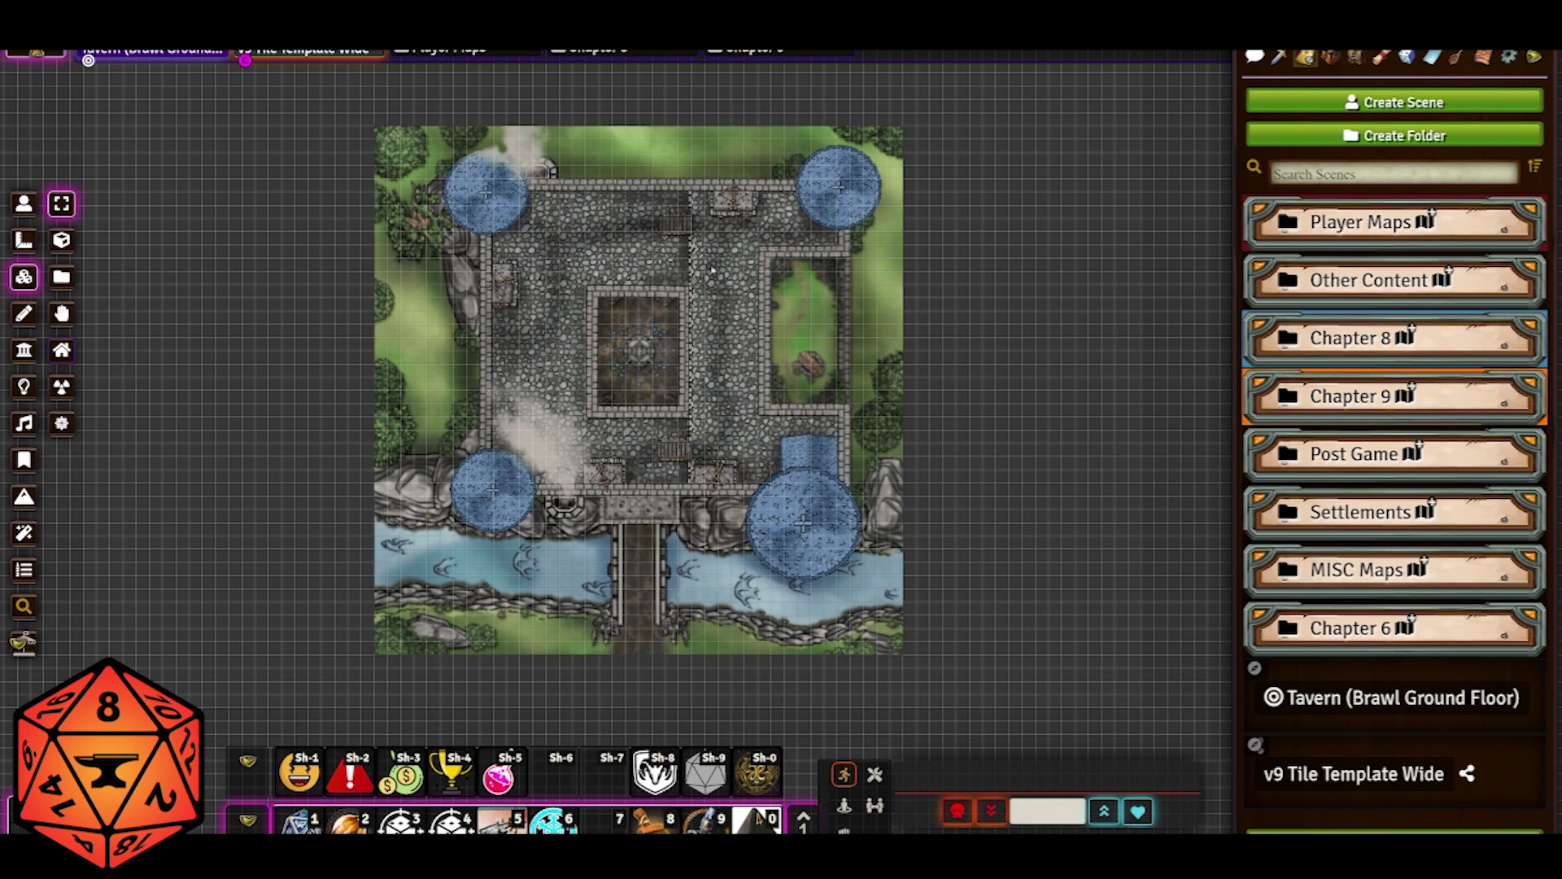
# Draw a rectangular wall around the outer edge of the whole castle map tile and apply it.
pyautogui.click(37, 351)
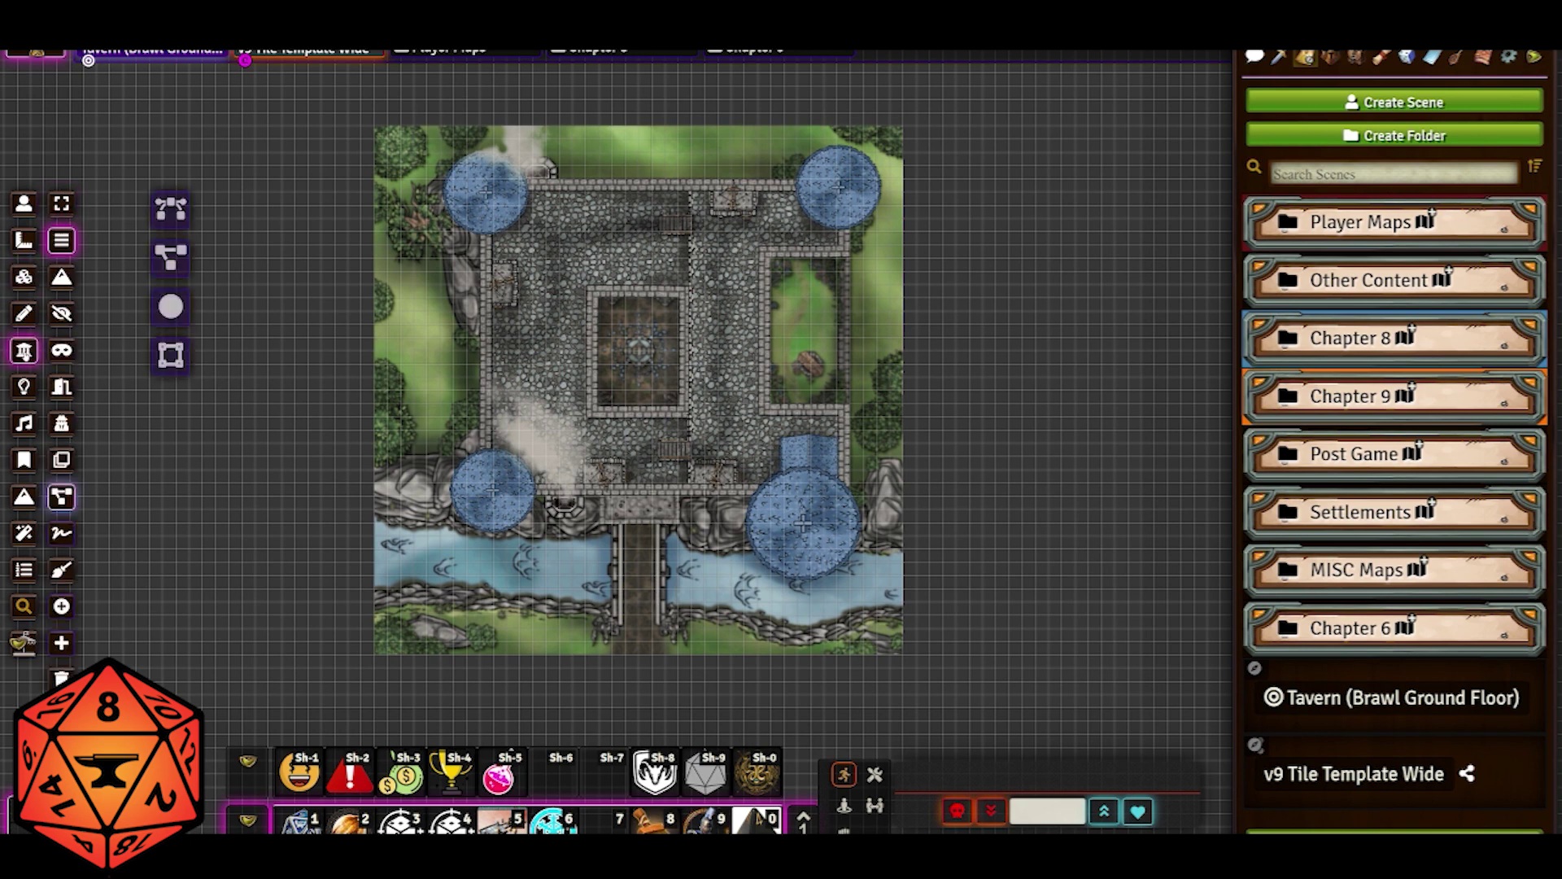
pyautogui.click(171, 349)
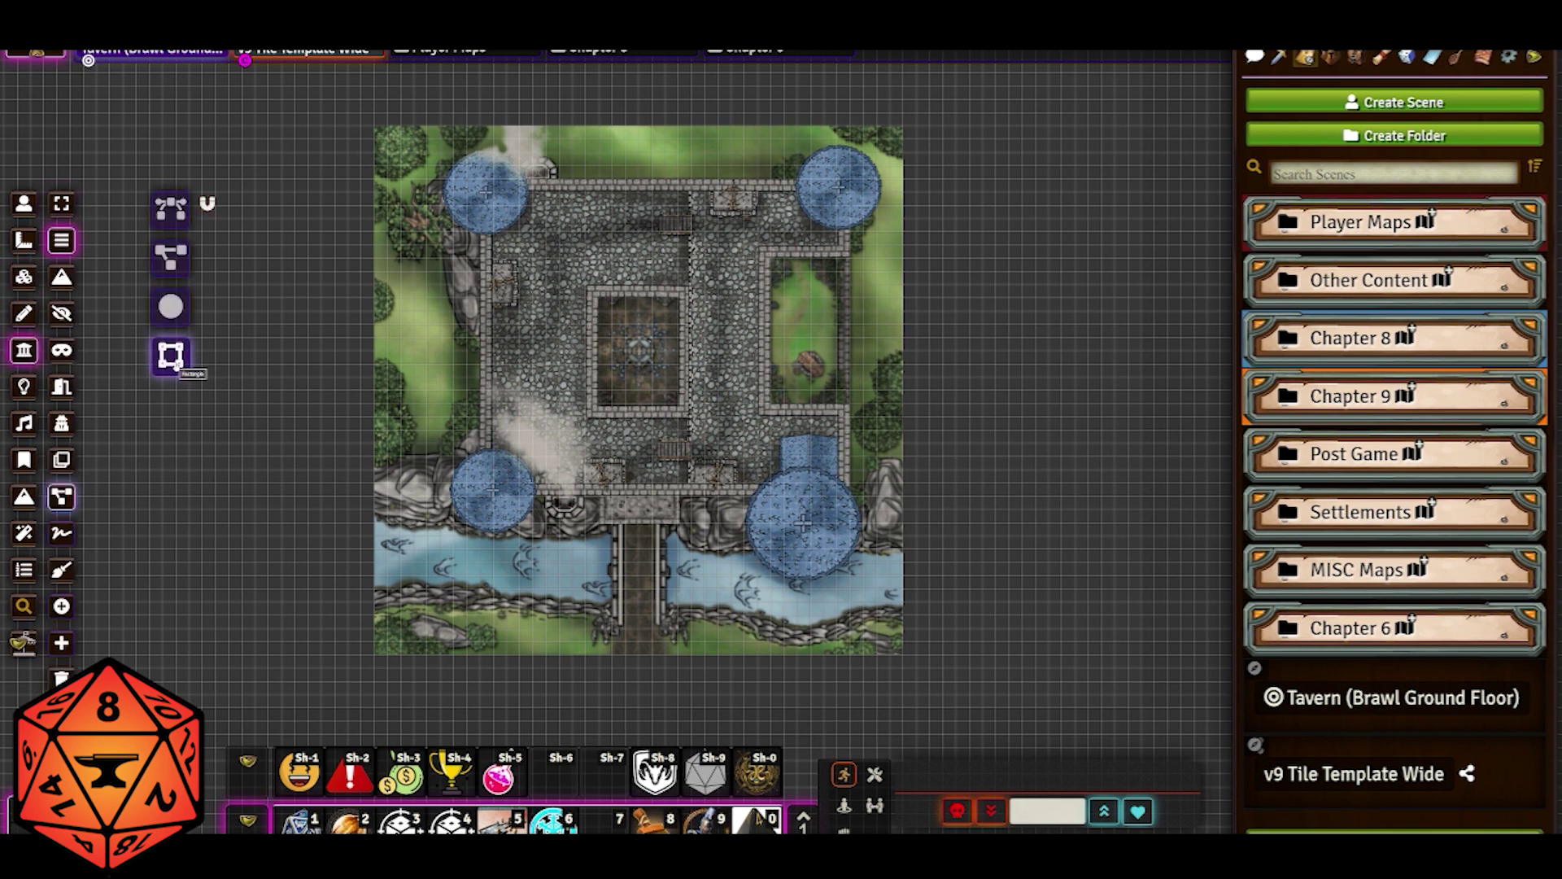
pyautogui.click(167, 212)
pyautogui.click(171, 354)
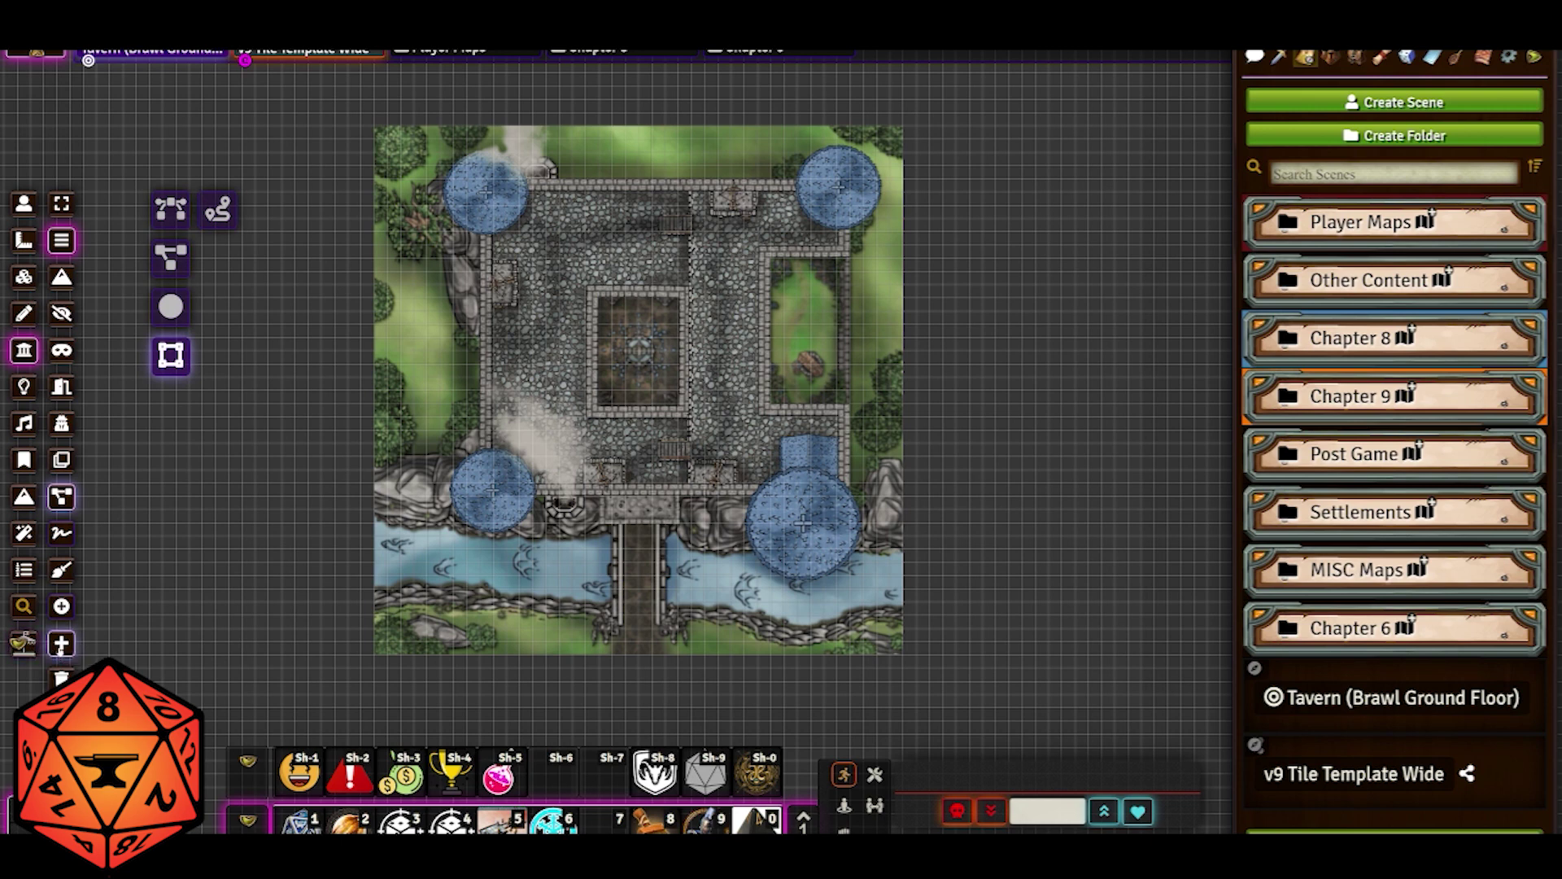
pyautogui.moveTo(379, 131)
pyautogui.mouseDown()
pyautogui.moveTo(796, 541)
pyautogui.moveTo(891, 598)
pyautogui.moveTo(916, 637)
pyautogui.moveTo(900, 659)
pyautogui.mouseUp()
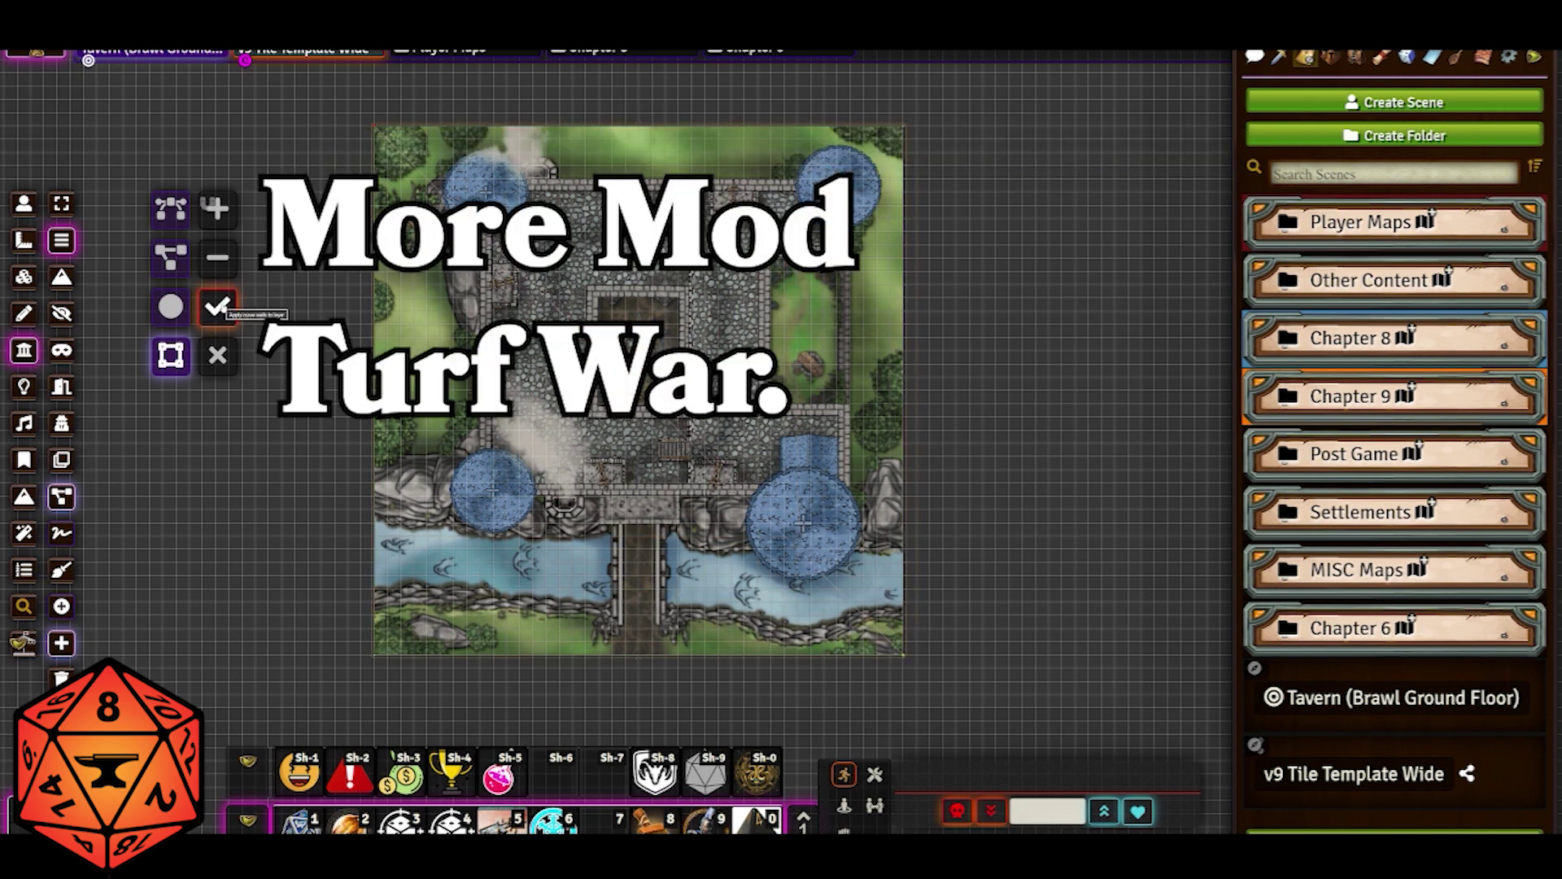
pyautogui.click(218, 307)
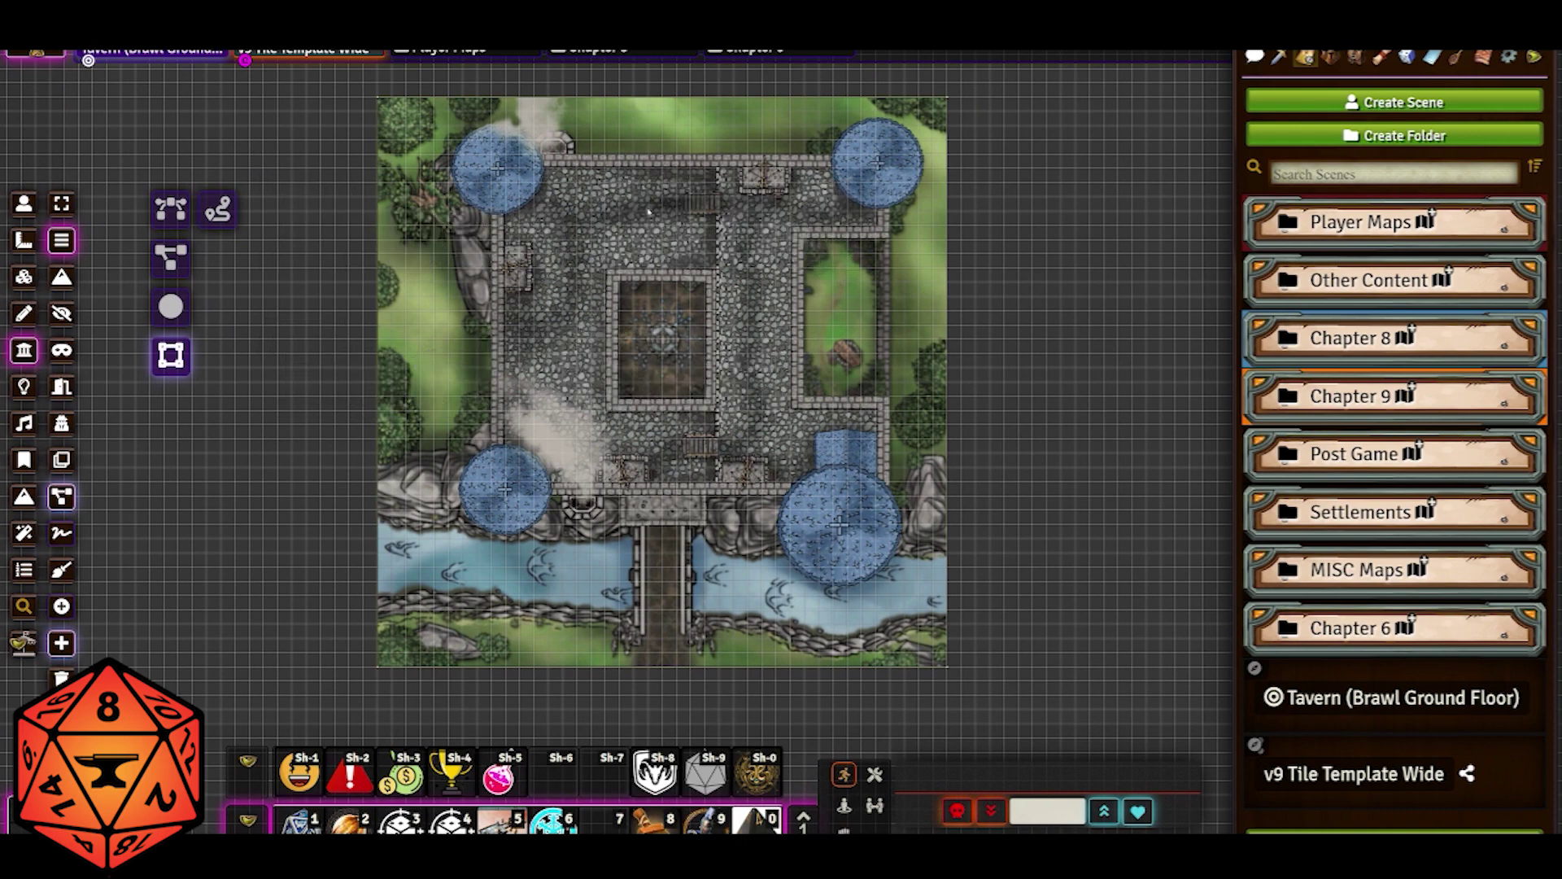
# Search the actors for "dumm" and place a Test Dummy token in the castle courtyard.
pyautogui.click(24, 204)
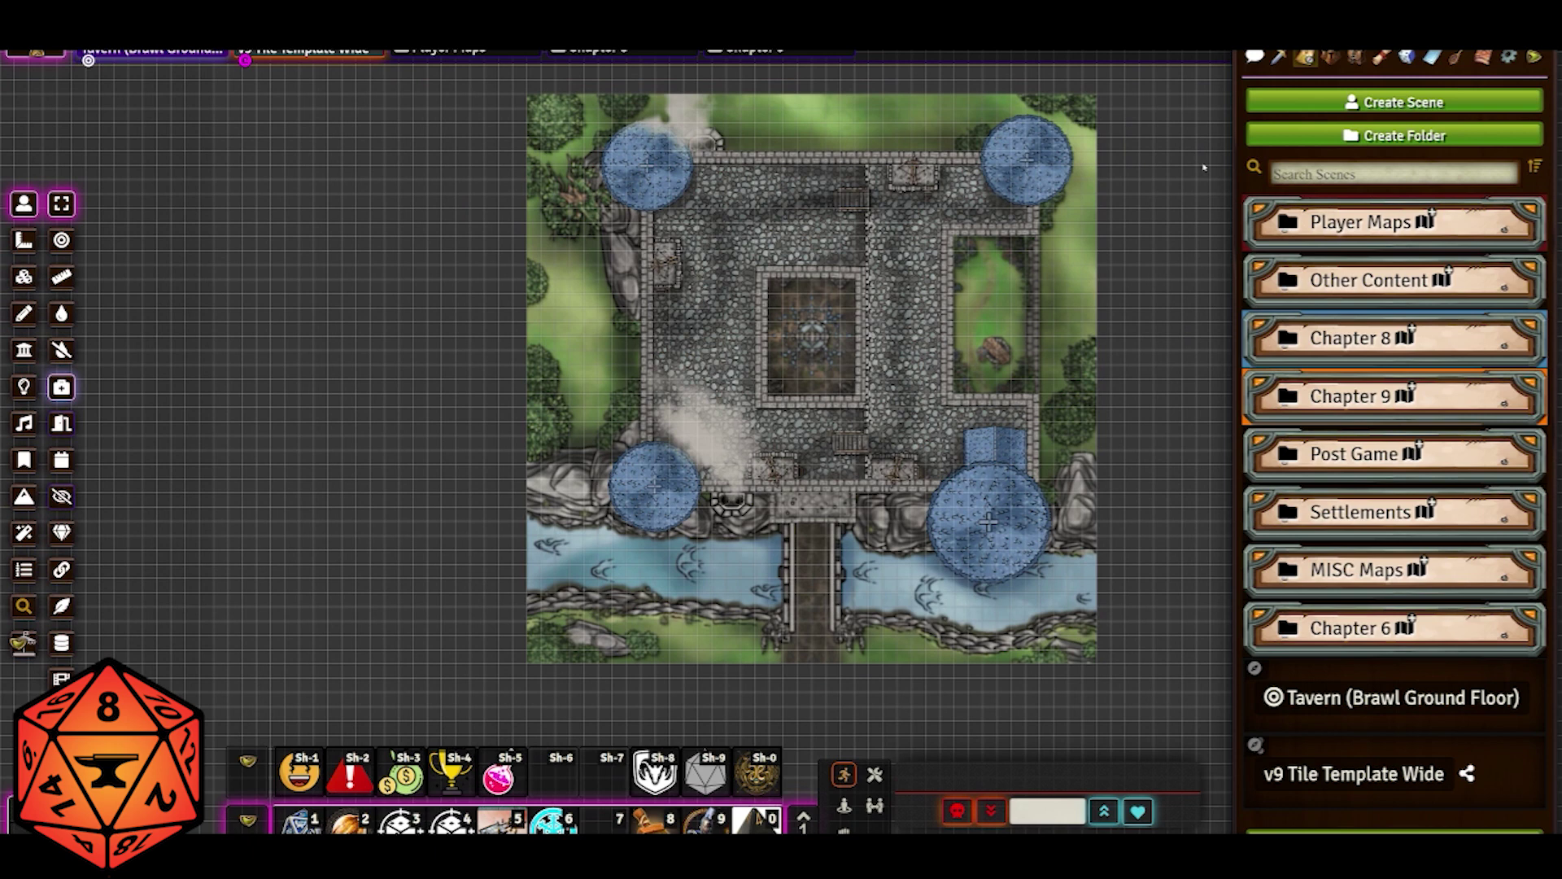
pyautogui.click(1339, 63)
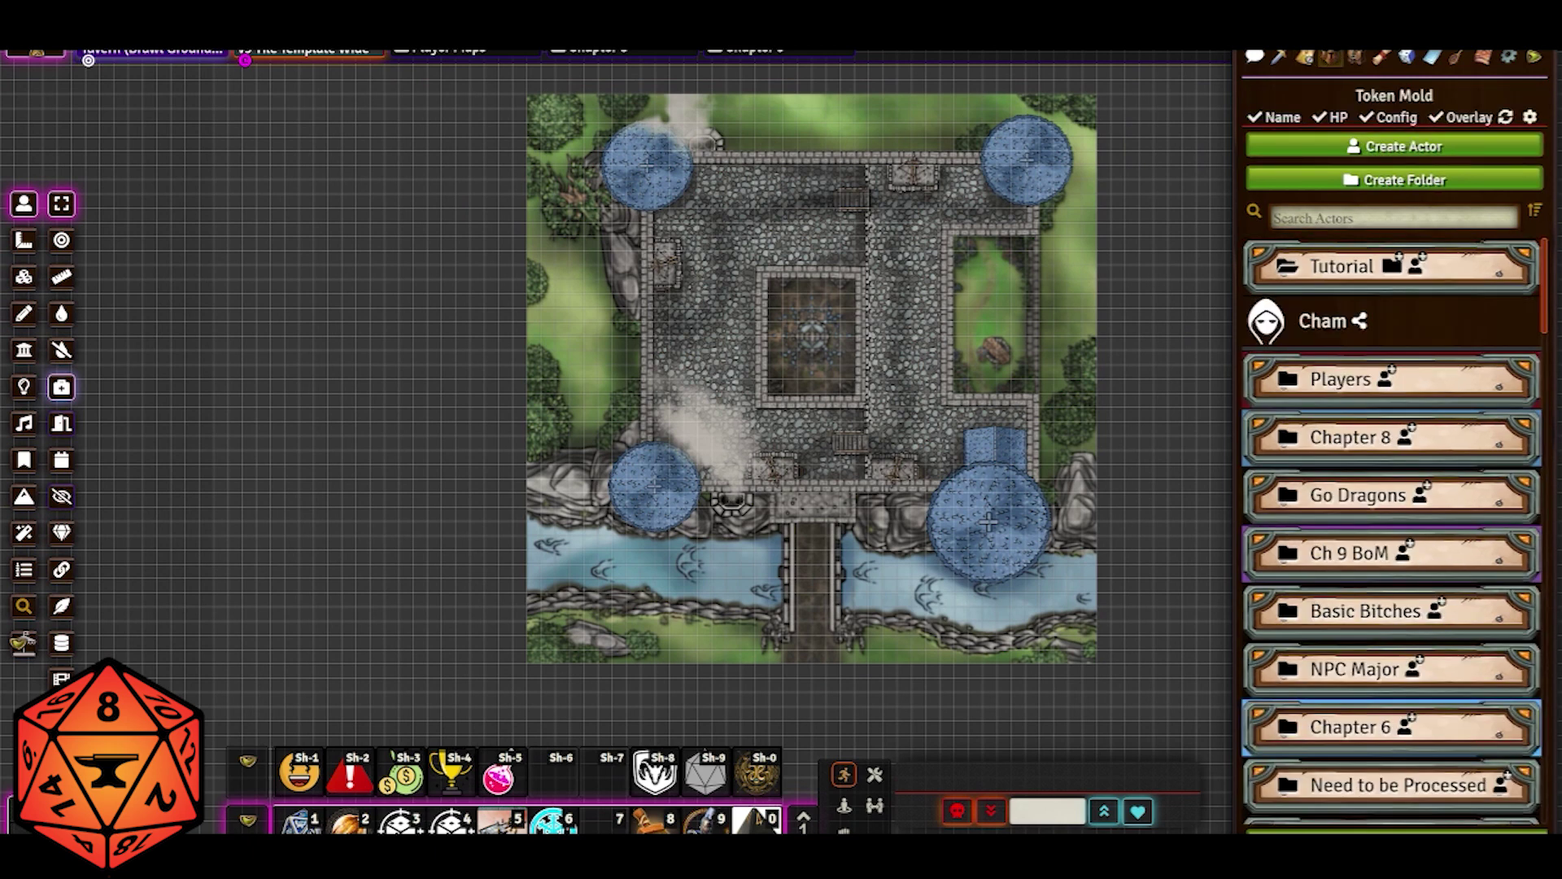
pyautogui.click(1394, 218)
pyautogui.write('dumm')
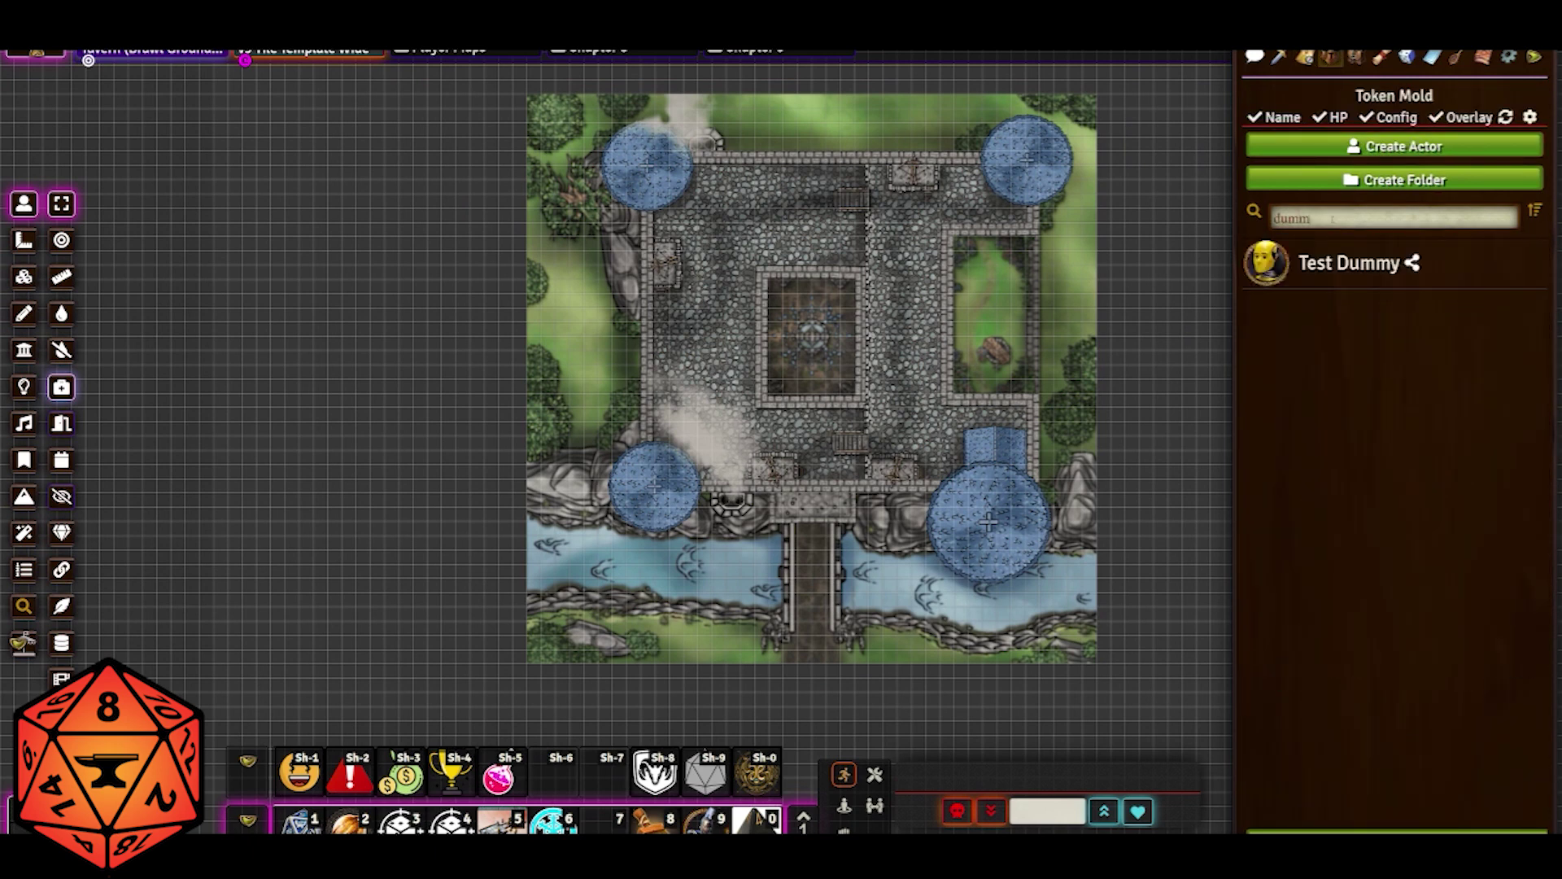
pyautogui.moveTo(1383, 273); pyautogui.dragTo(961, 249)
pyautogui.scroll(3, 963, 249)
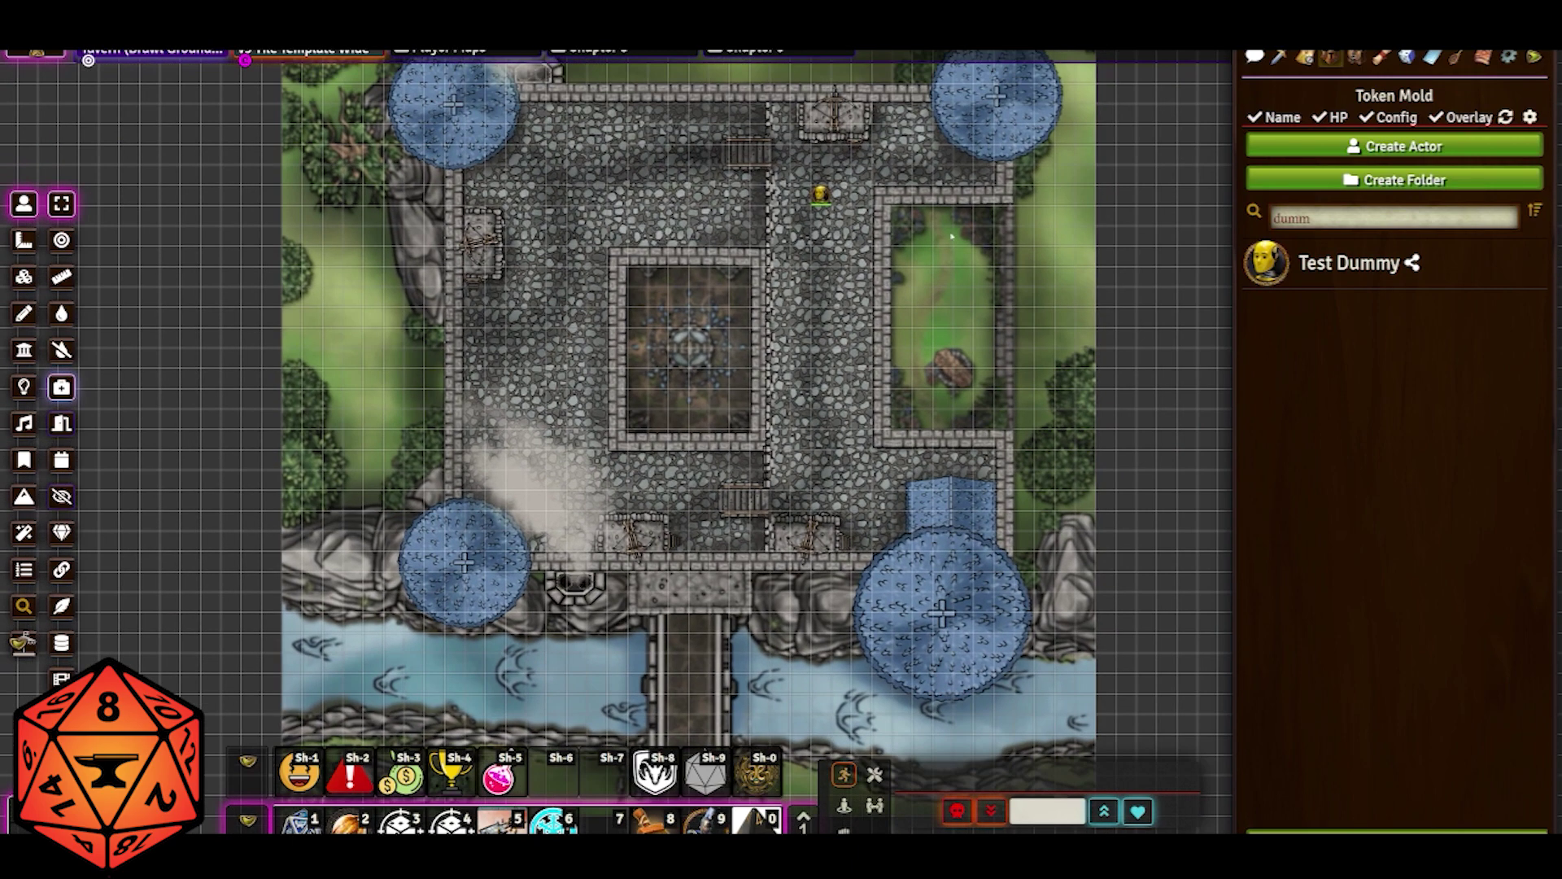
# Move the Test Dummy token to just above the central pit and check its vision on the castle map.
pyautogui.click(820, 195)
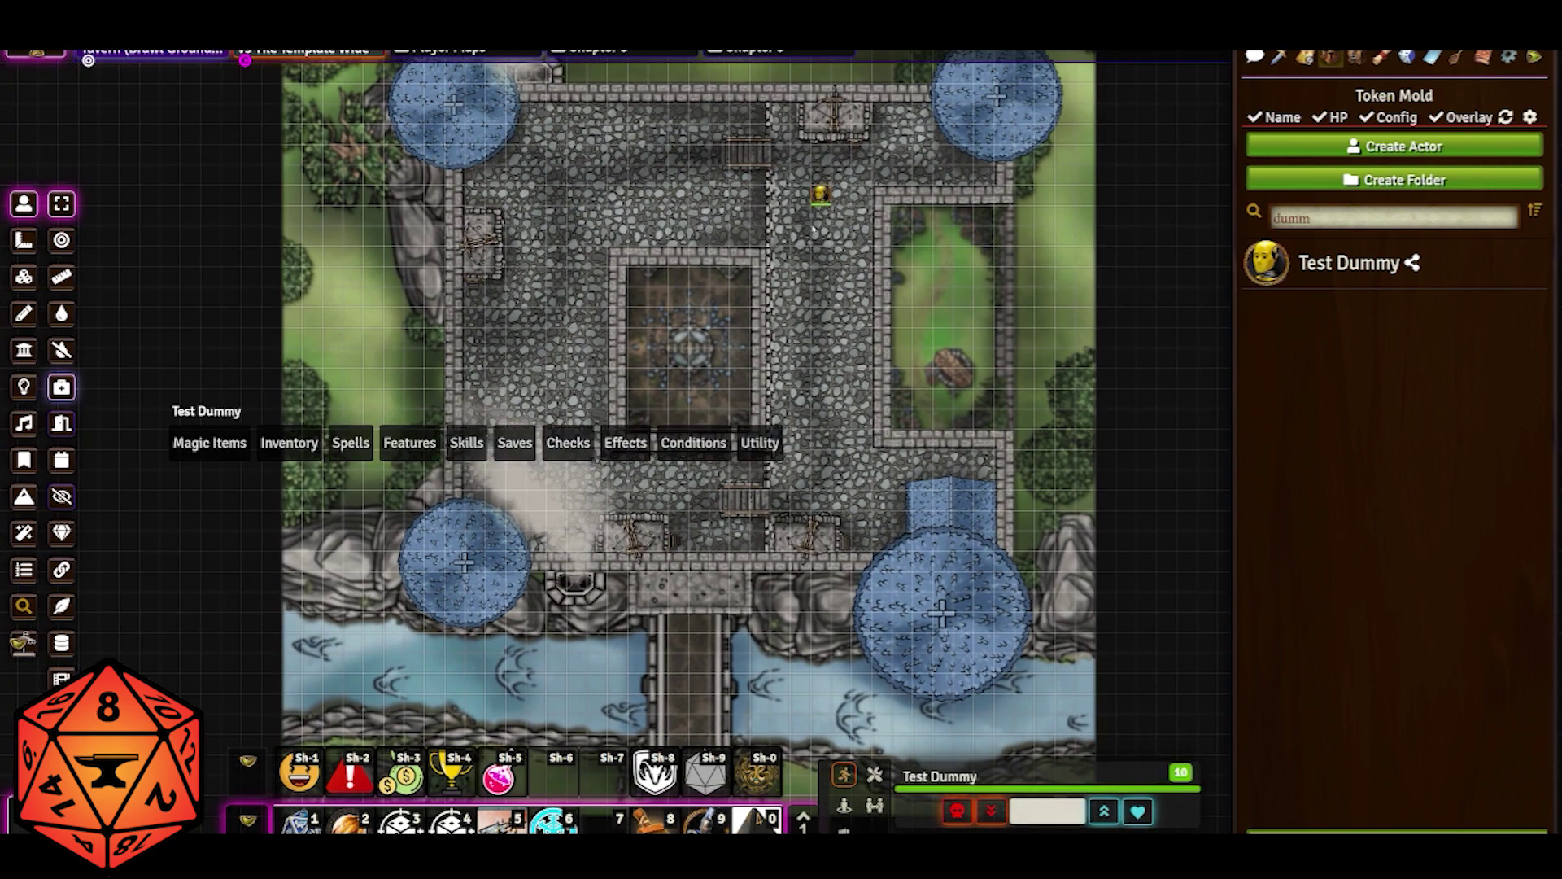
pyautogui.moveTo(814, 230); pyautogui.dragTo(706, 490)
pyautogui.click(1032, 310)
pyautogui.scroll(-5, 1032, 310)
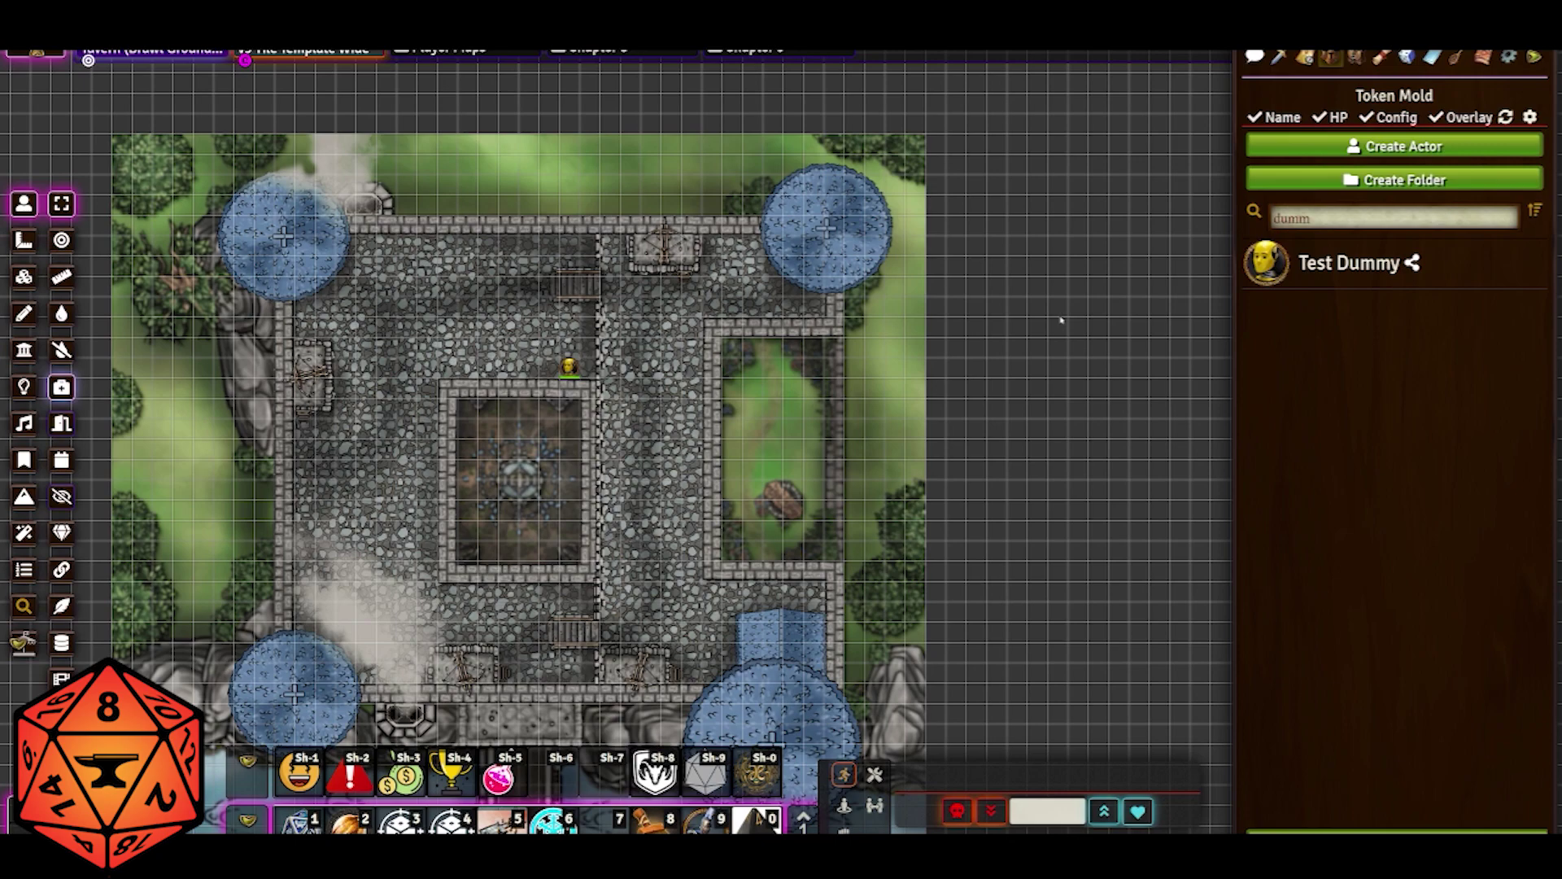
pyautogui.click(643, 396)
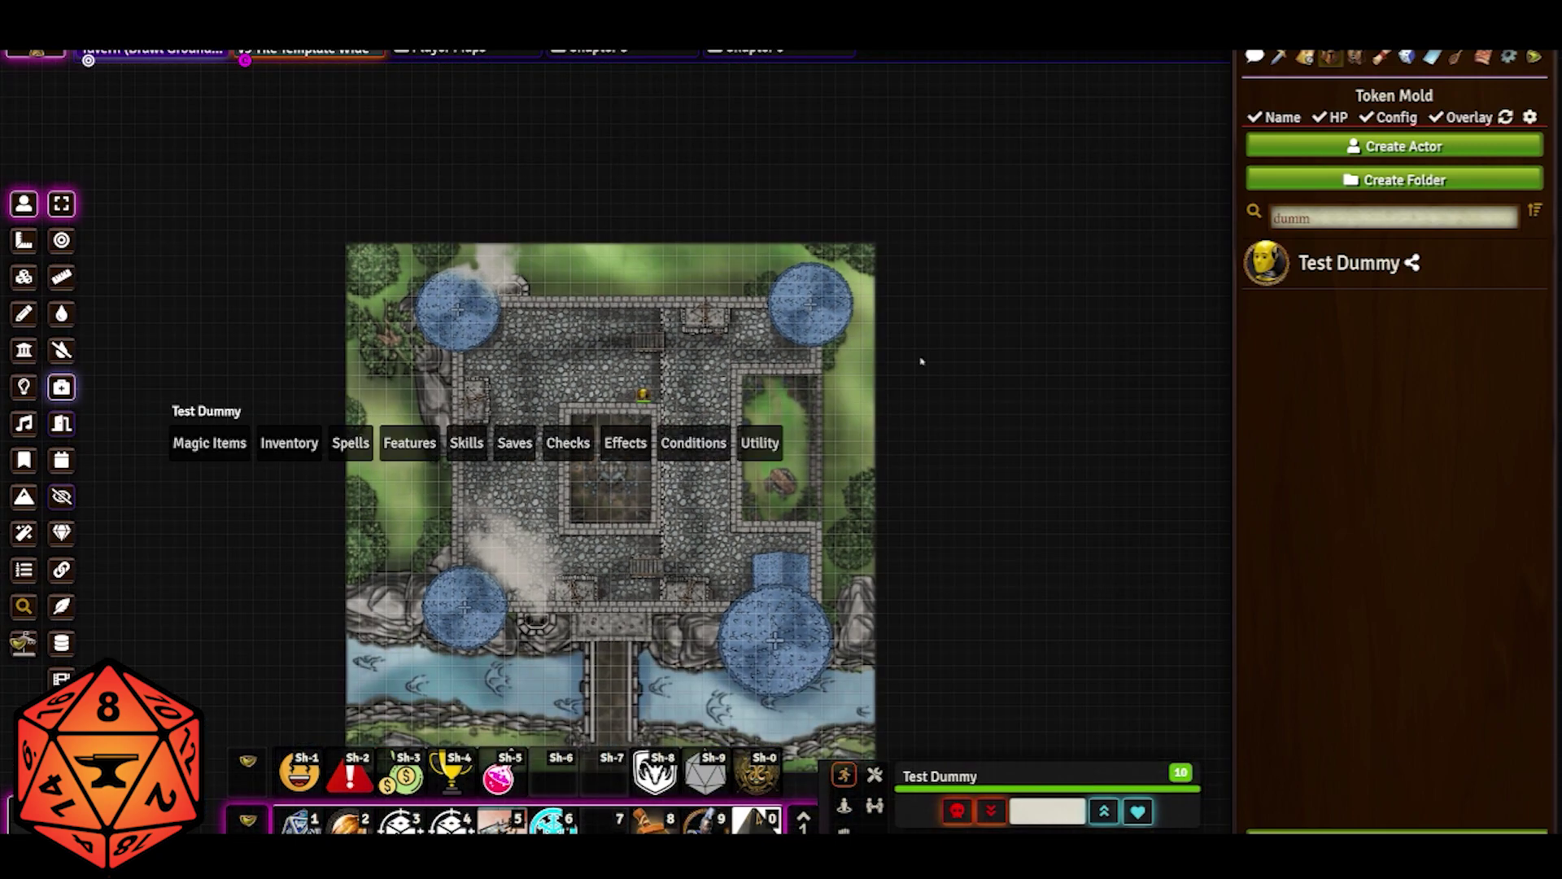
pyautogui.click(990, 455)
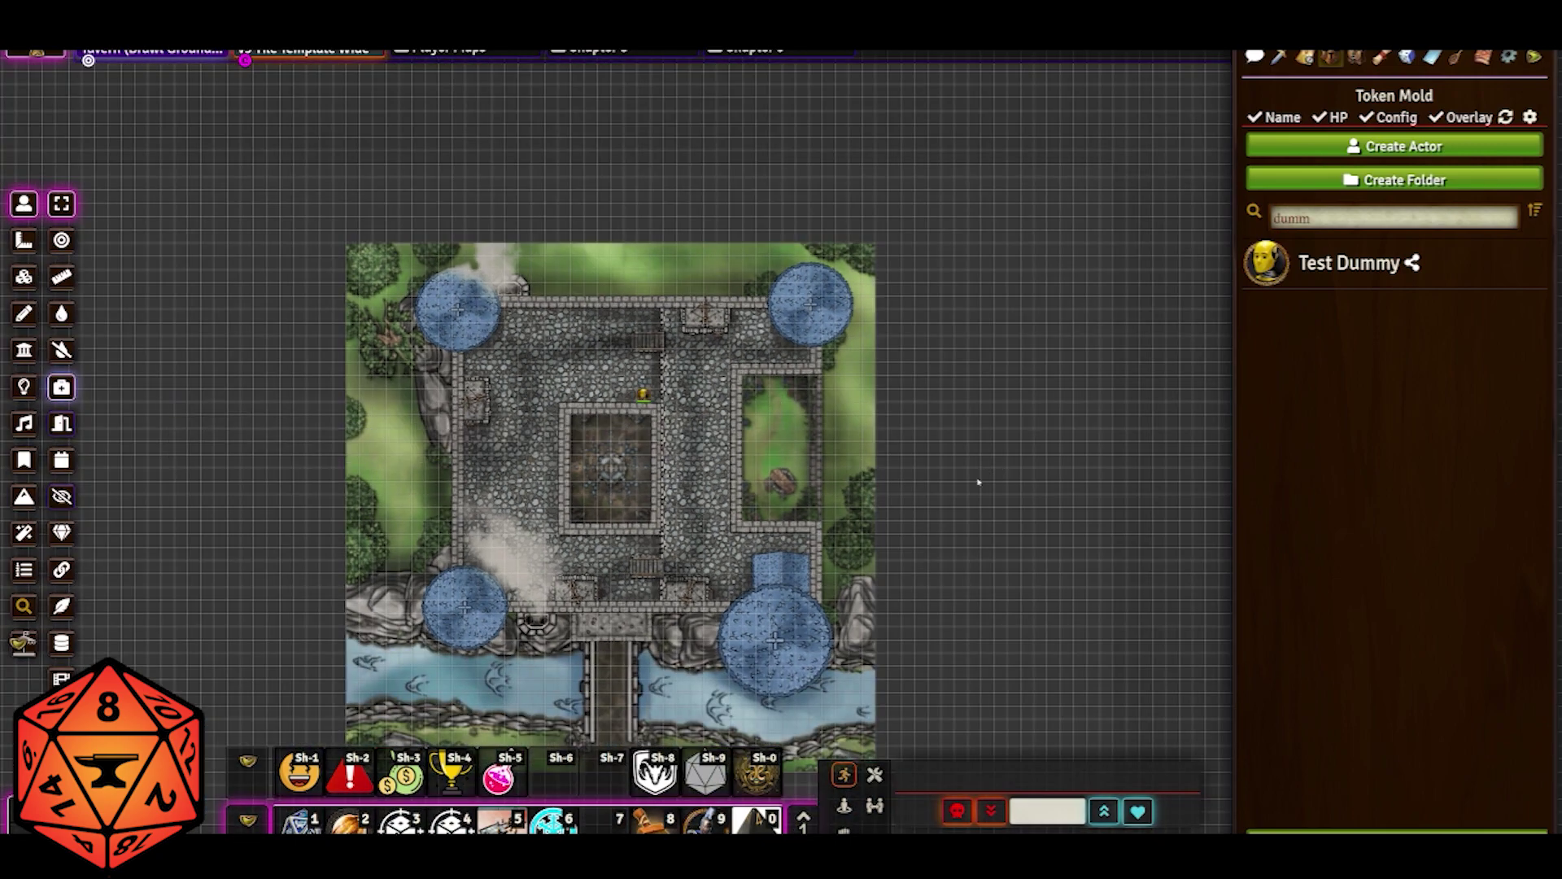
# Examine the castle map tile and the empty grid space around it.
pyautogui.scroll(5, 985, 456)
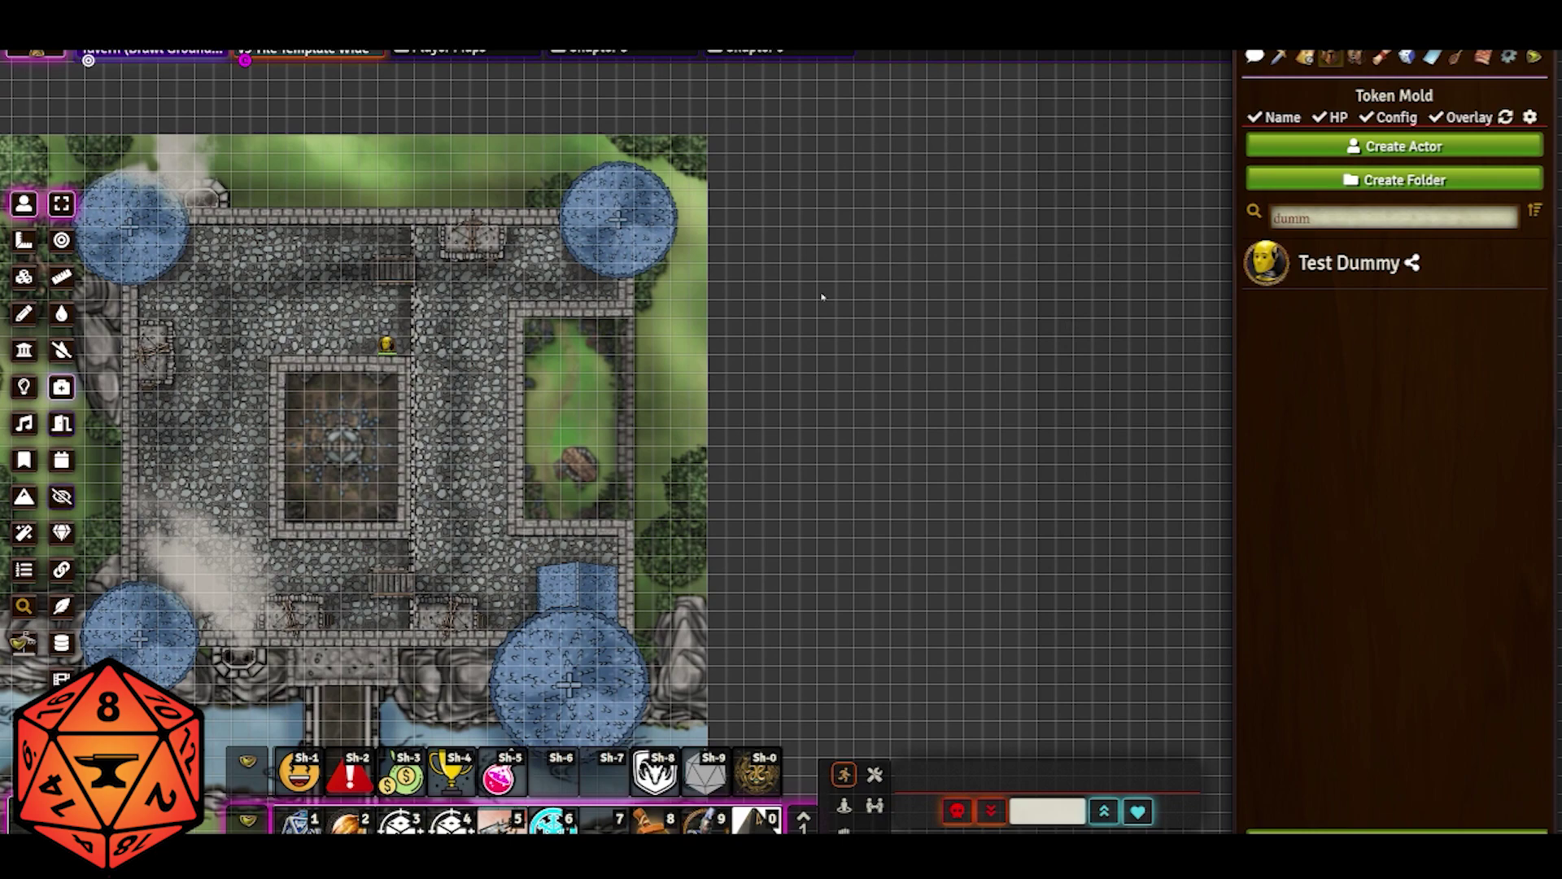
pyautogui.press('Left')
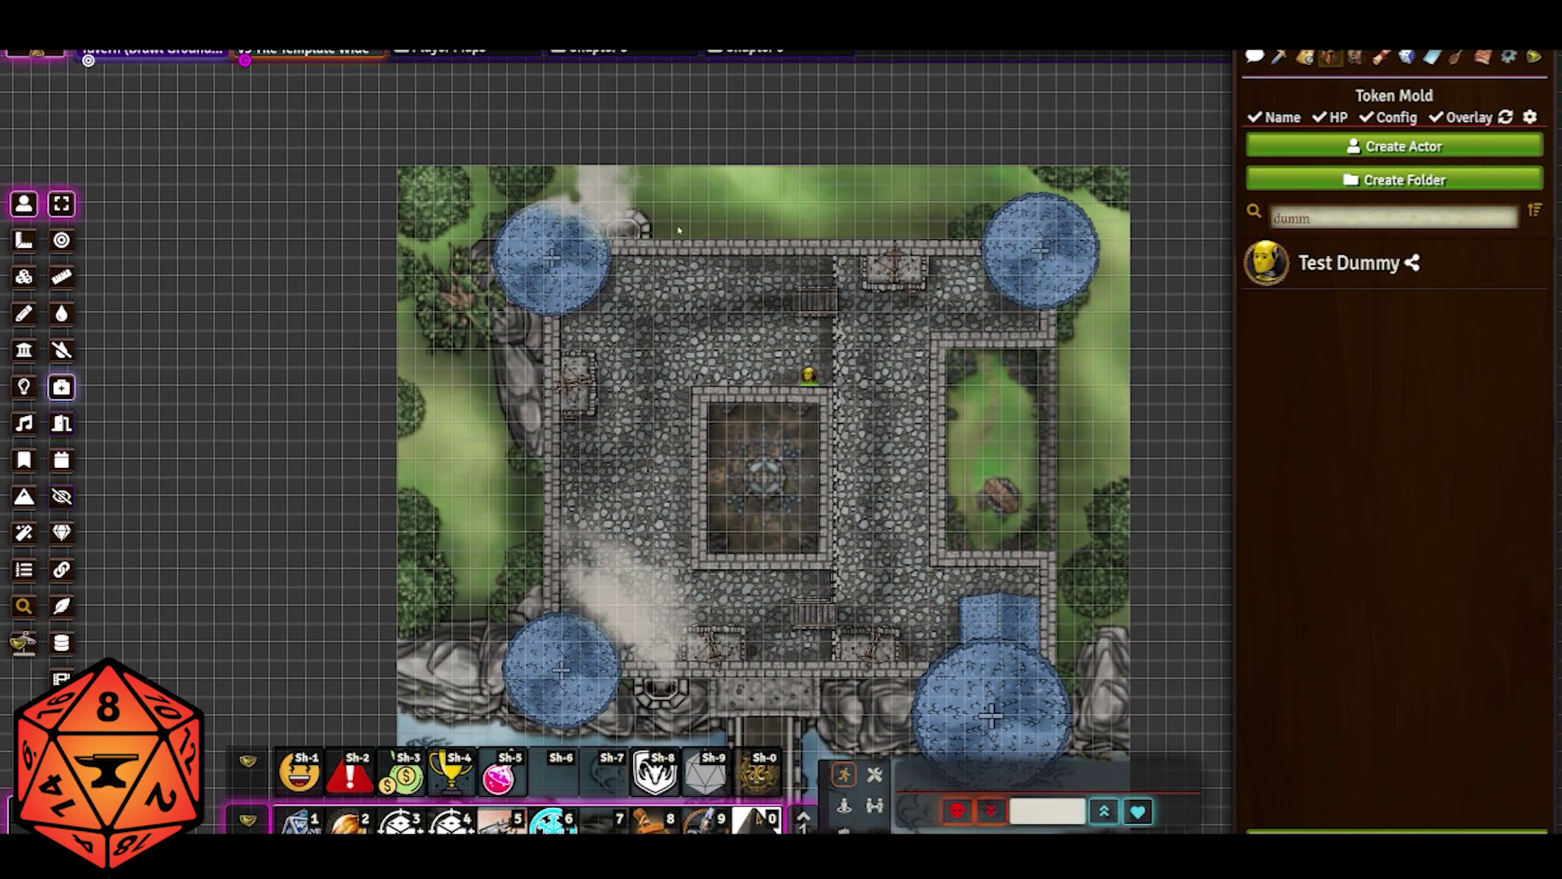
pyautogui.press('Right')
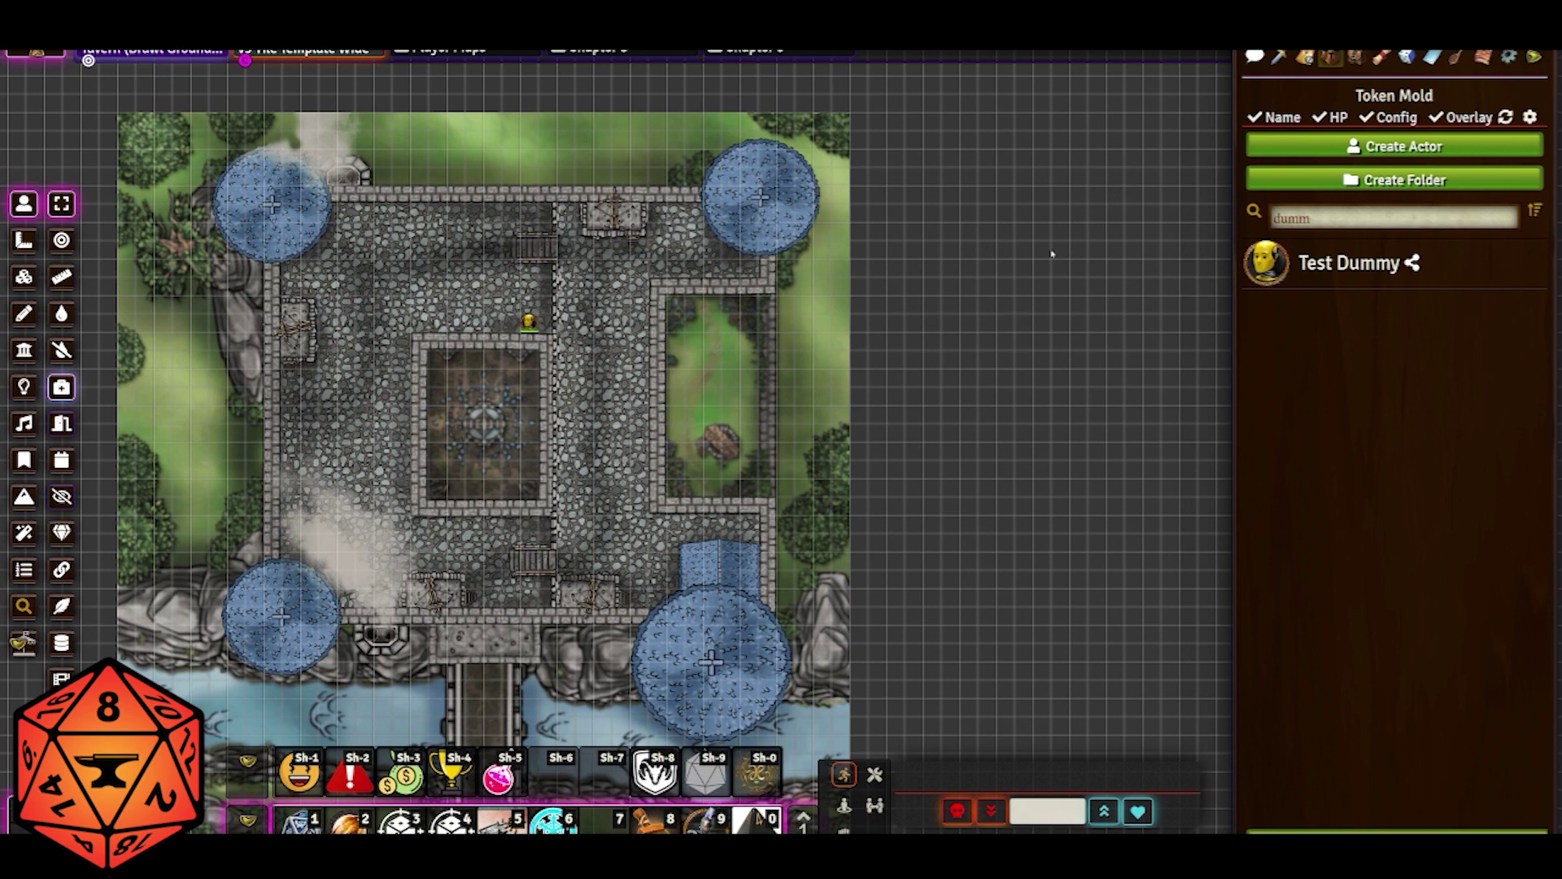
pyautogui.press('Left')
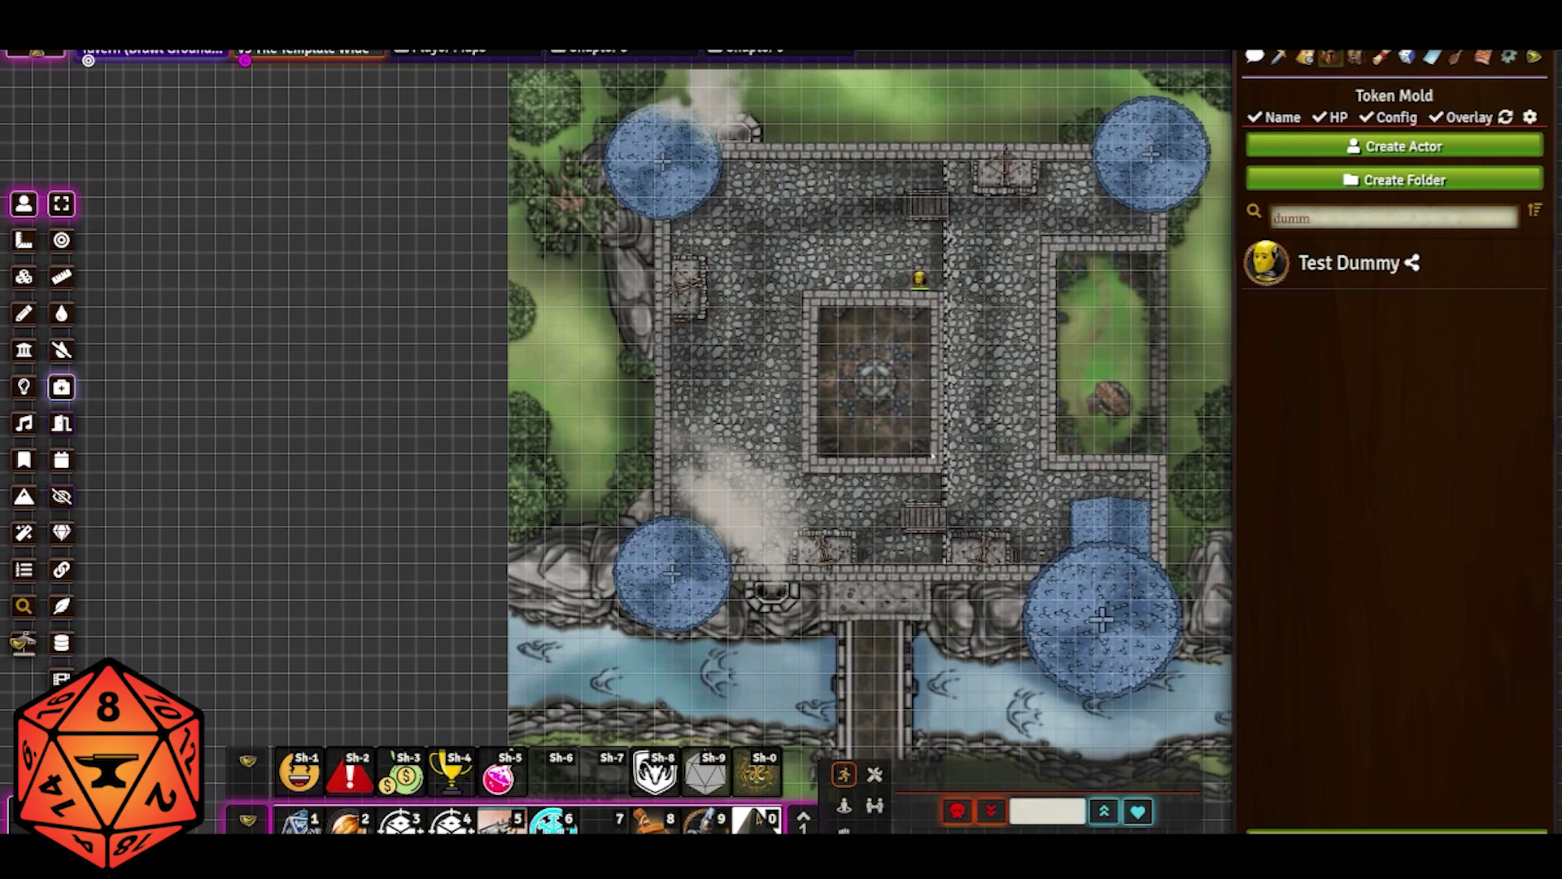
pyautogui.press('Right')
pyautogui.press('Right')
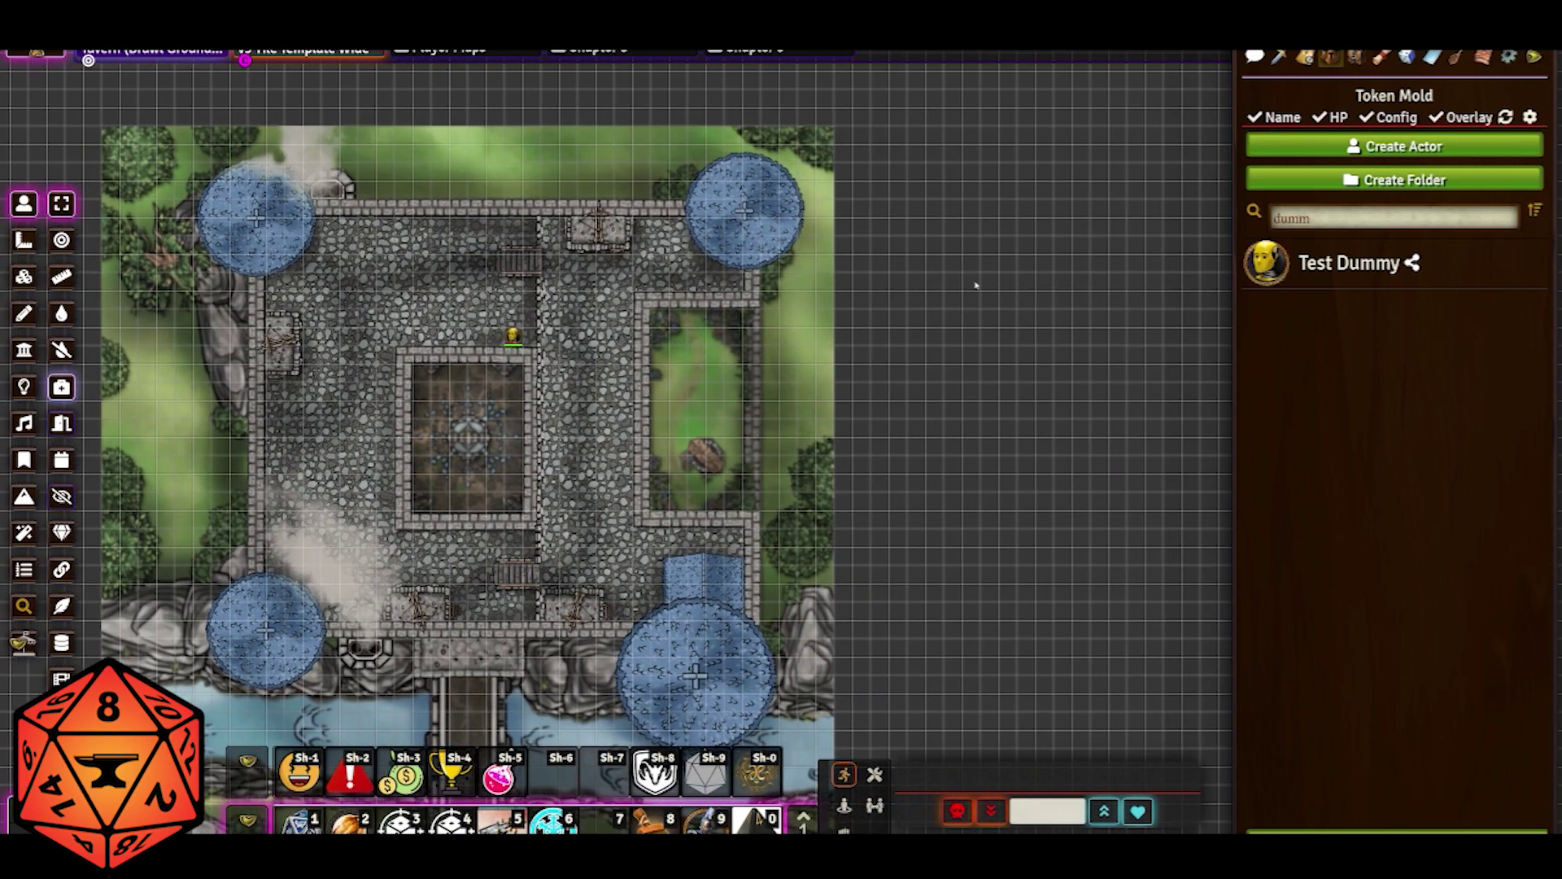
pyautogui.press('Right')
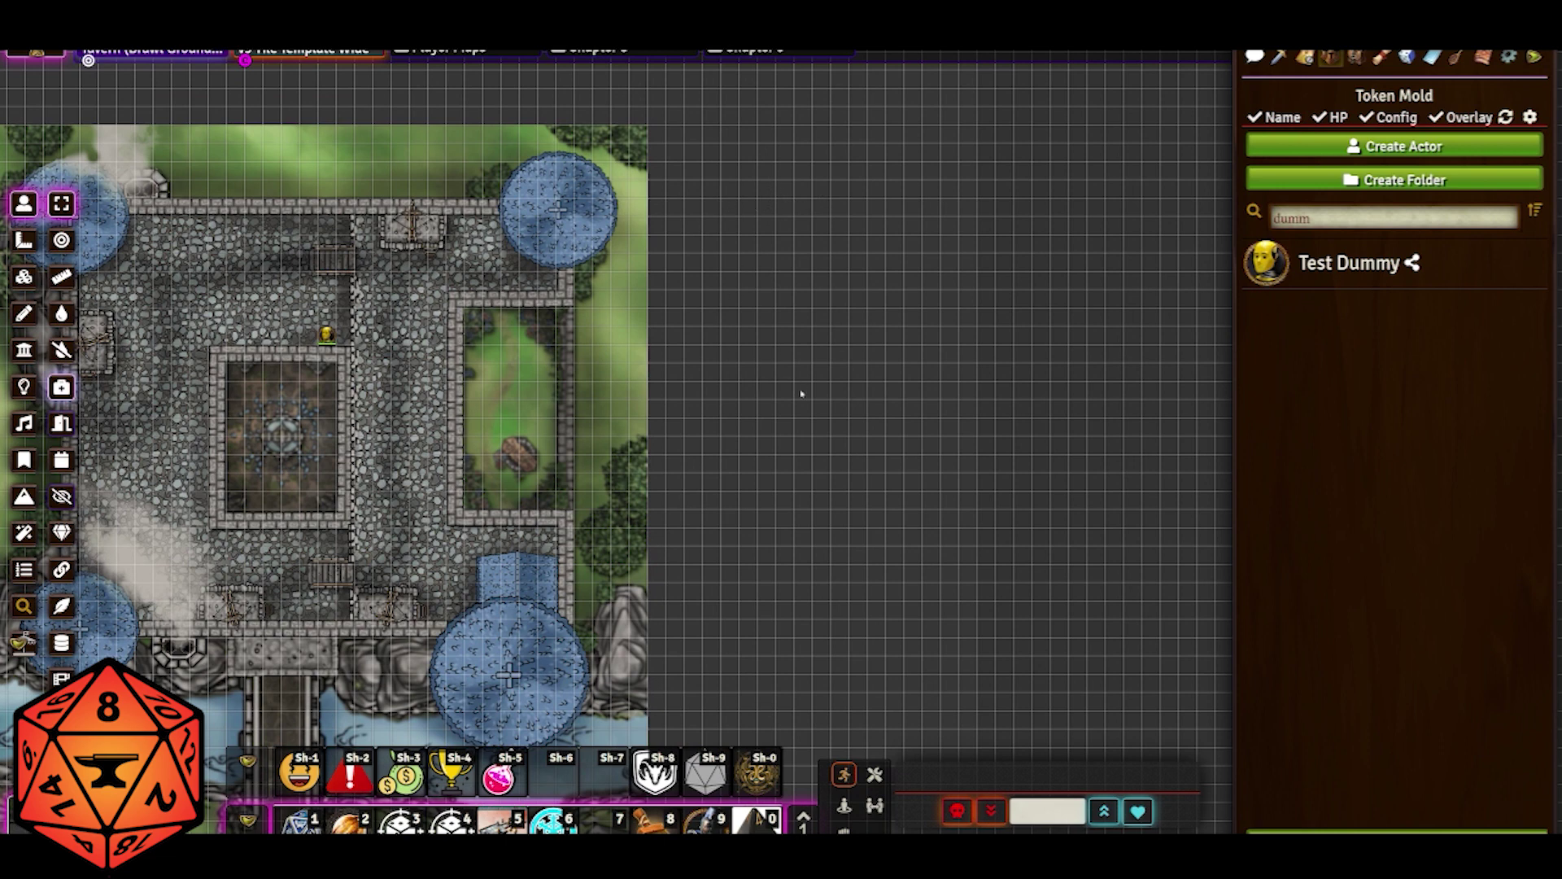
pyautogui.press('Down')
pyautogui.press('Left')
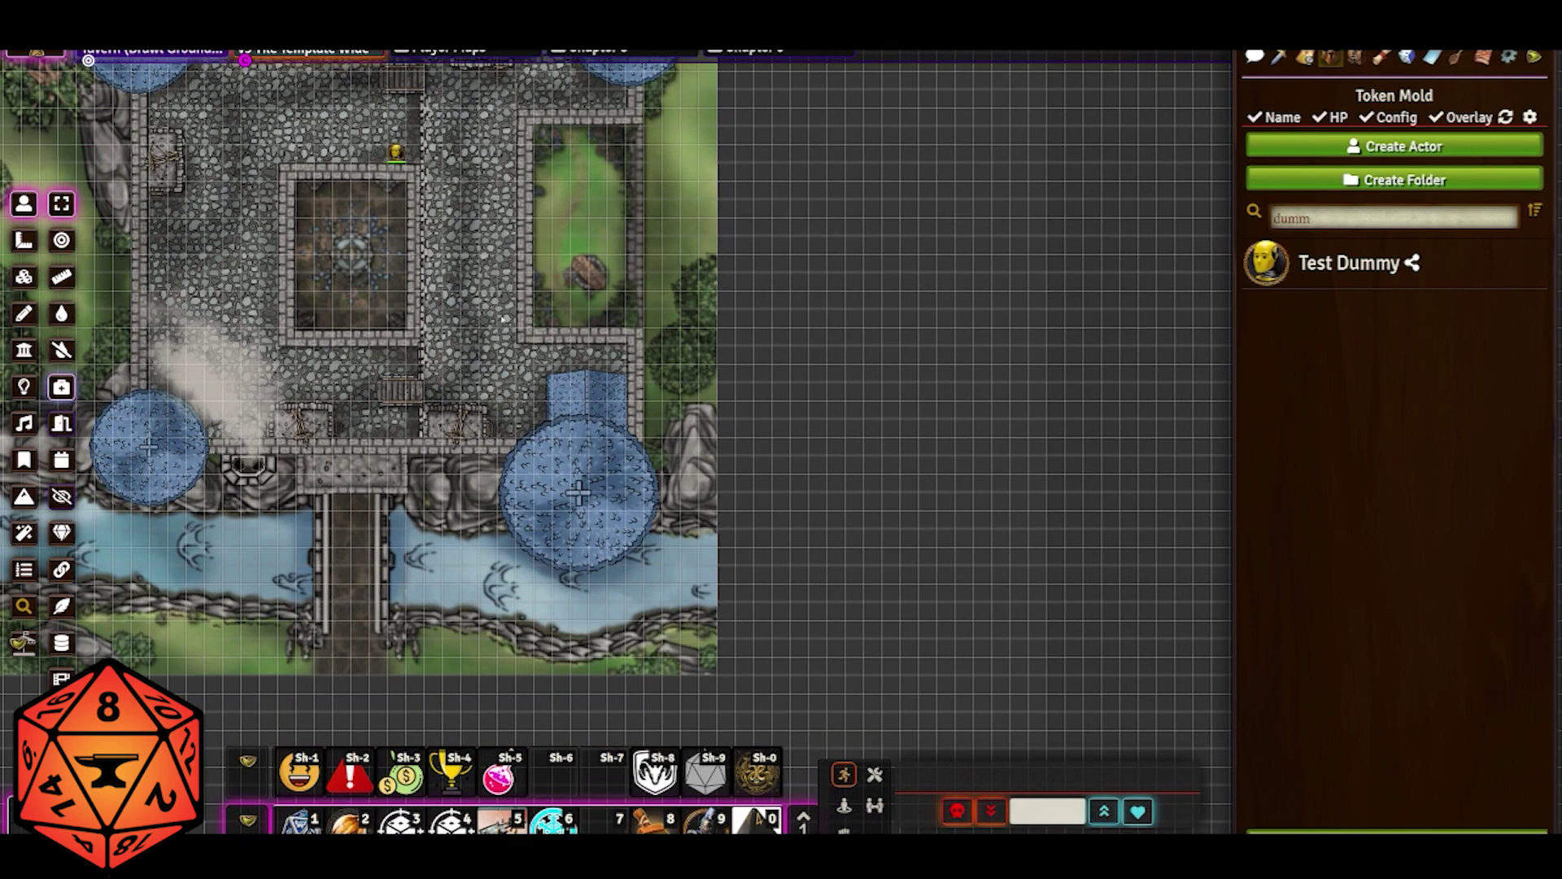
pyautogui.press('Left')
pyautogui.press('Up')
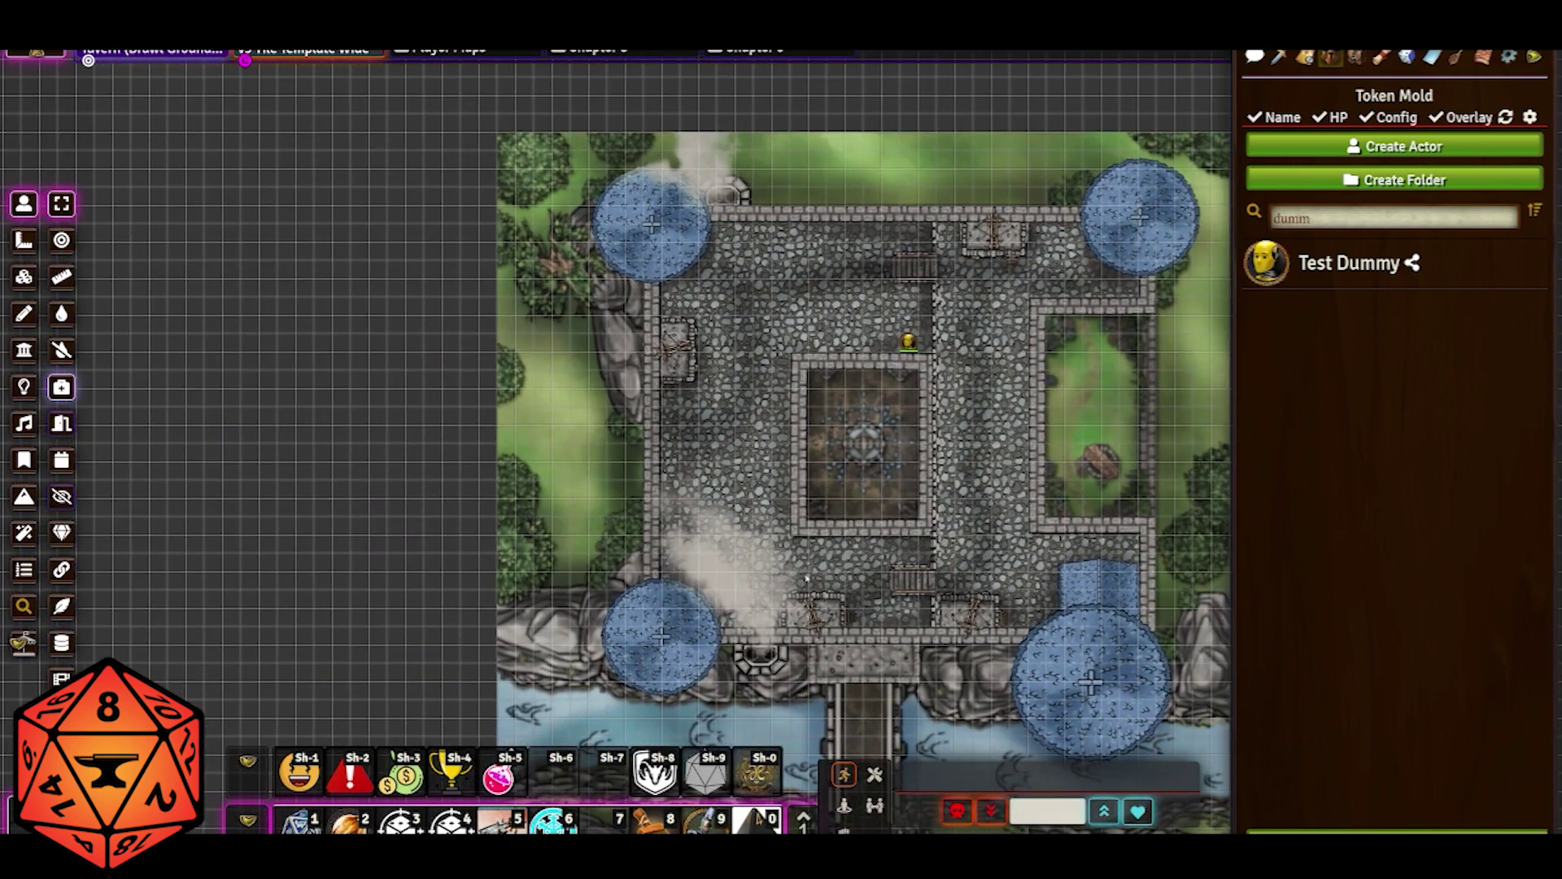
pyautogui.press('pagedown')
pyautogui.press('Right')
pyautogui.press('Down')
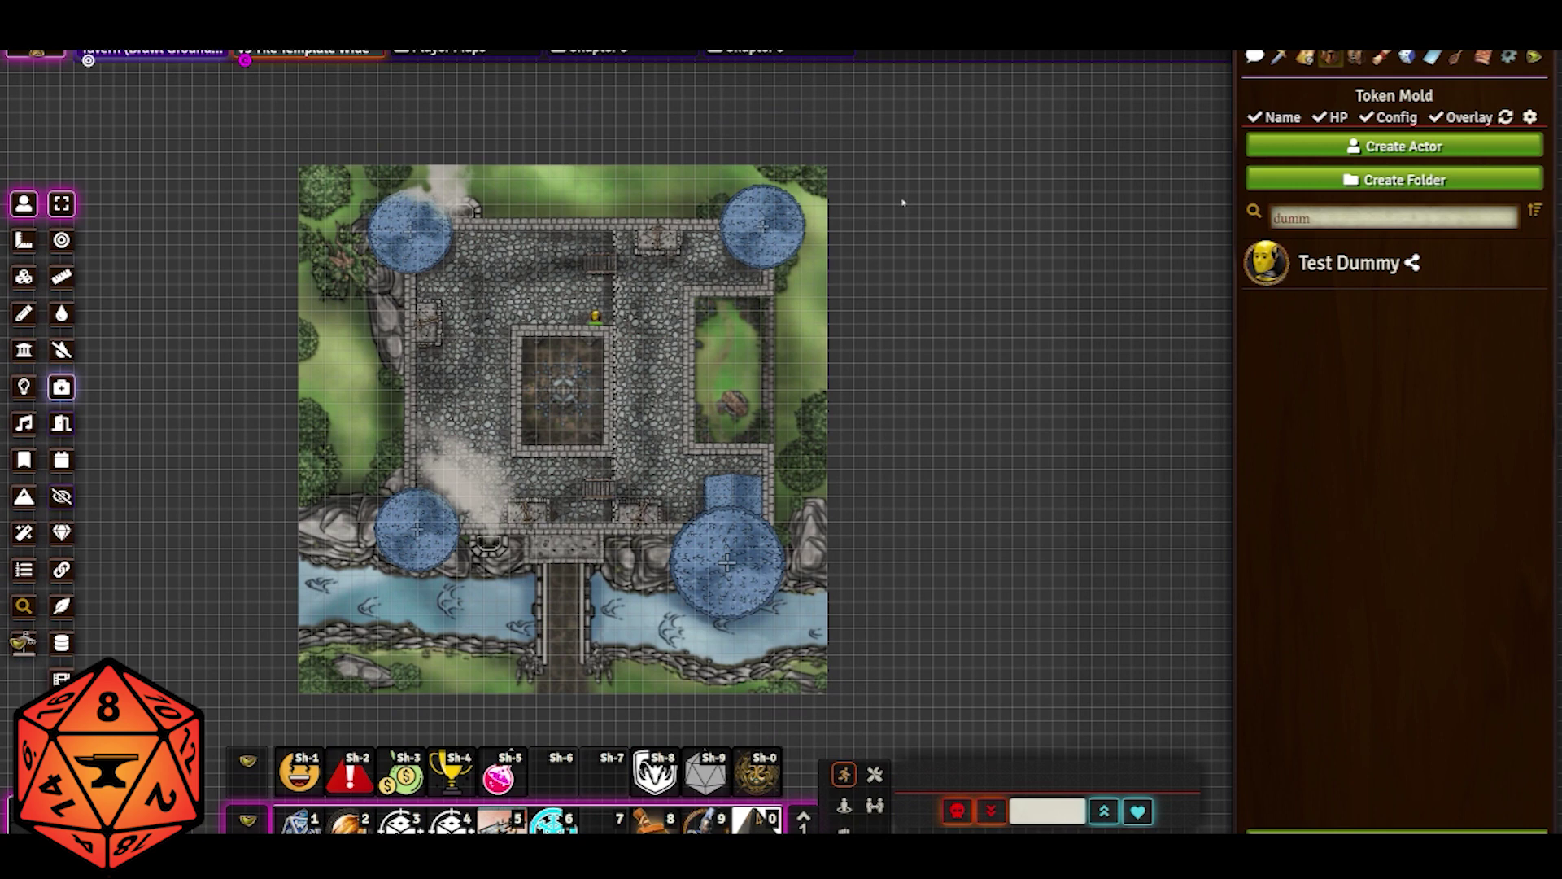
pyautogui.press('pageup')
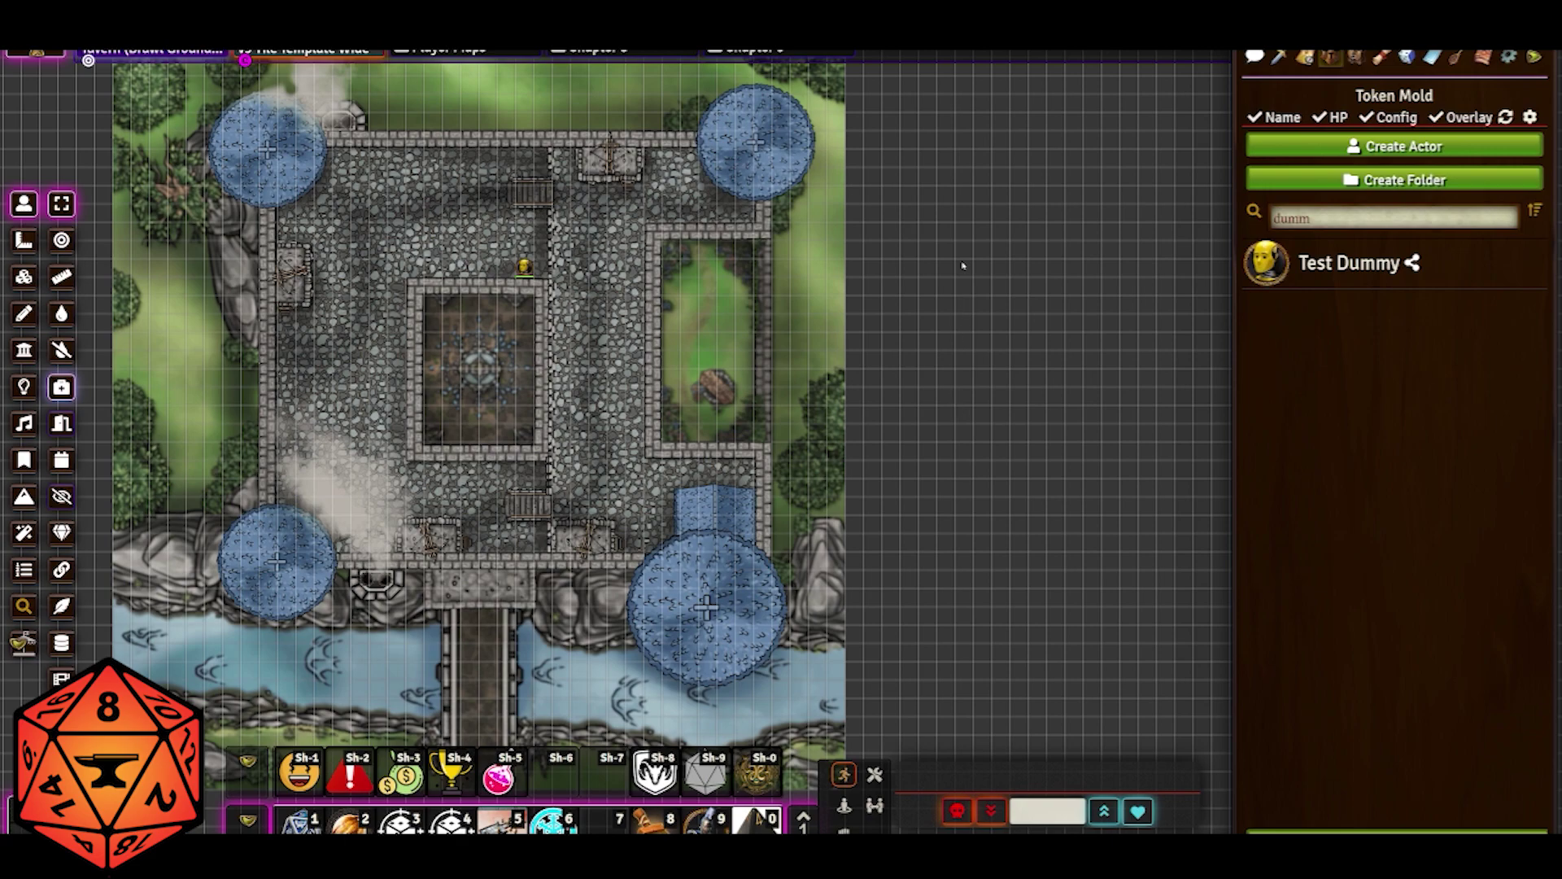
pyautogui.press('Left')
pyautogui.press('Down')
pyautogui.press('Up')
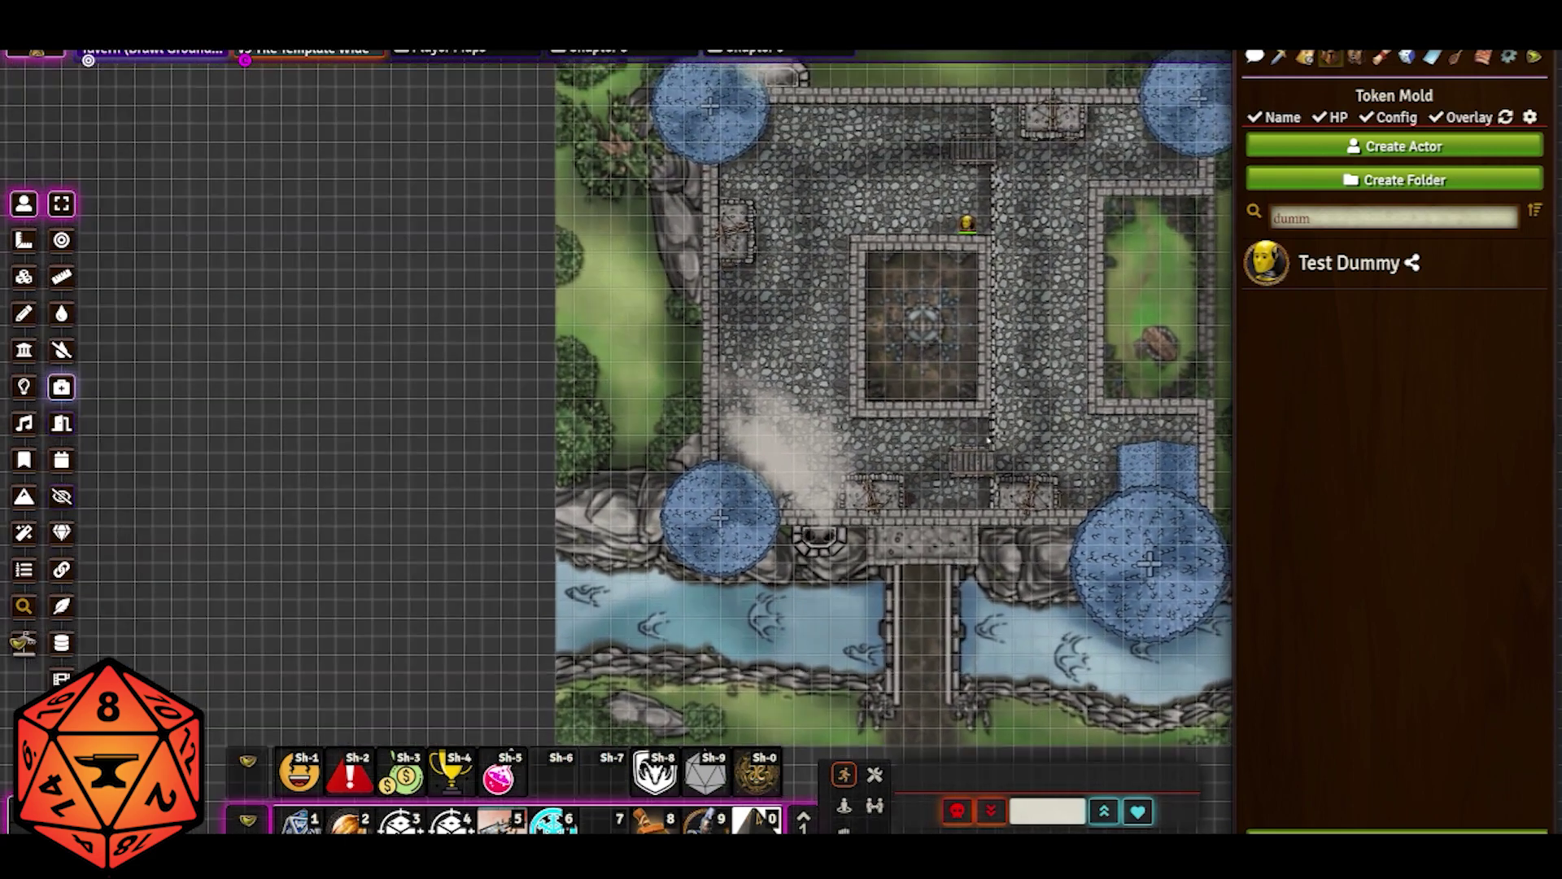
pyautogui.press('Right')
pyautogui.press('pagedown')
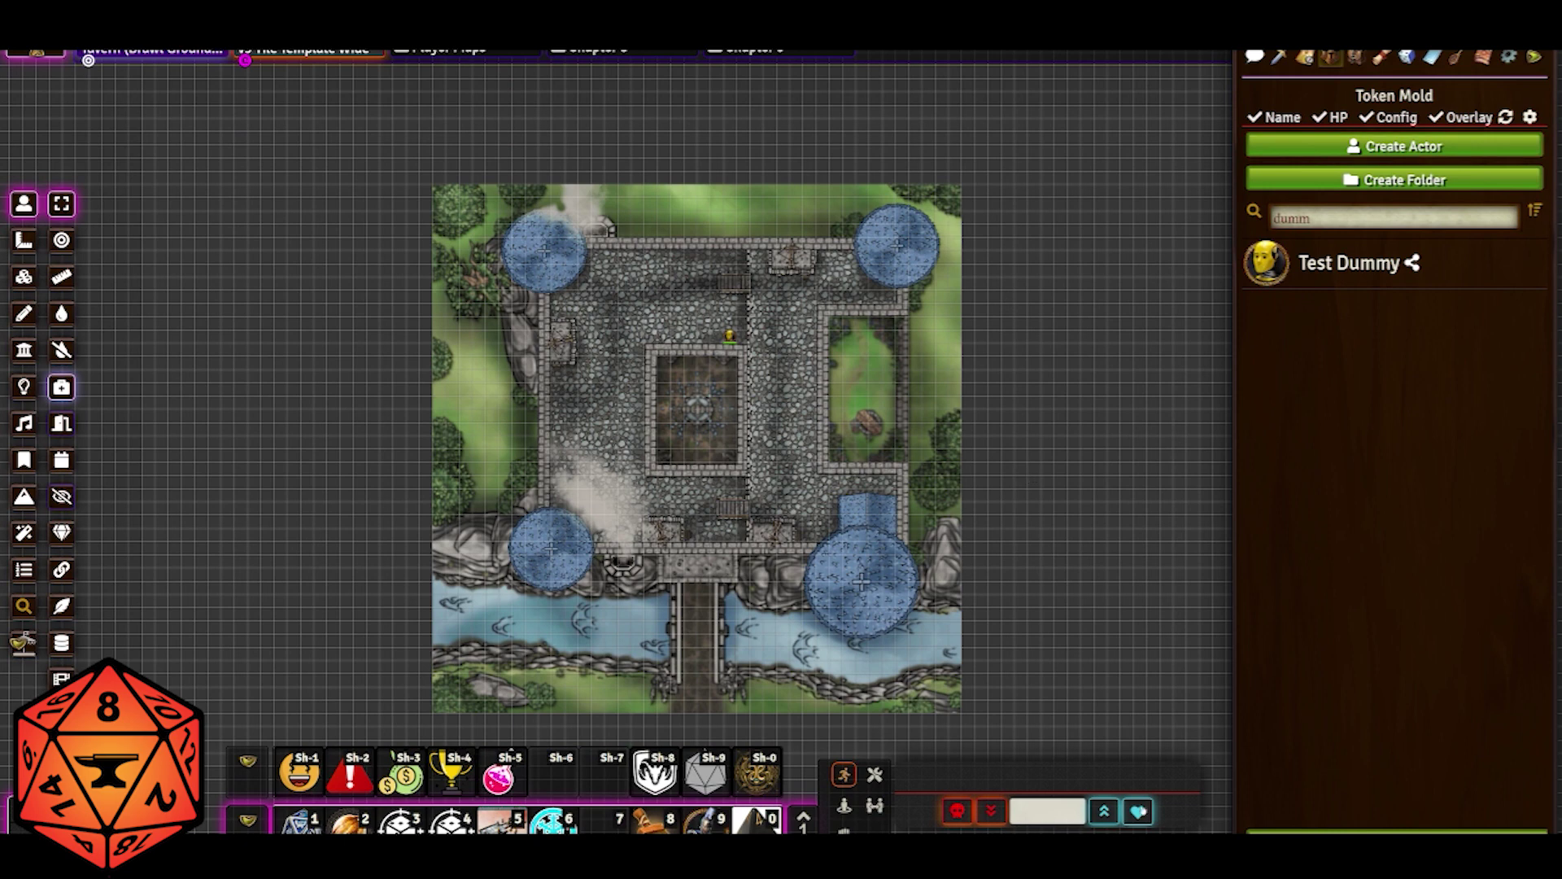
pyautogui.click(1180, 831)
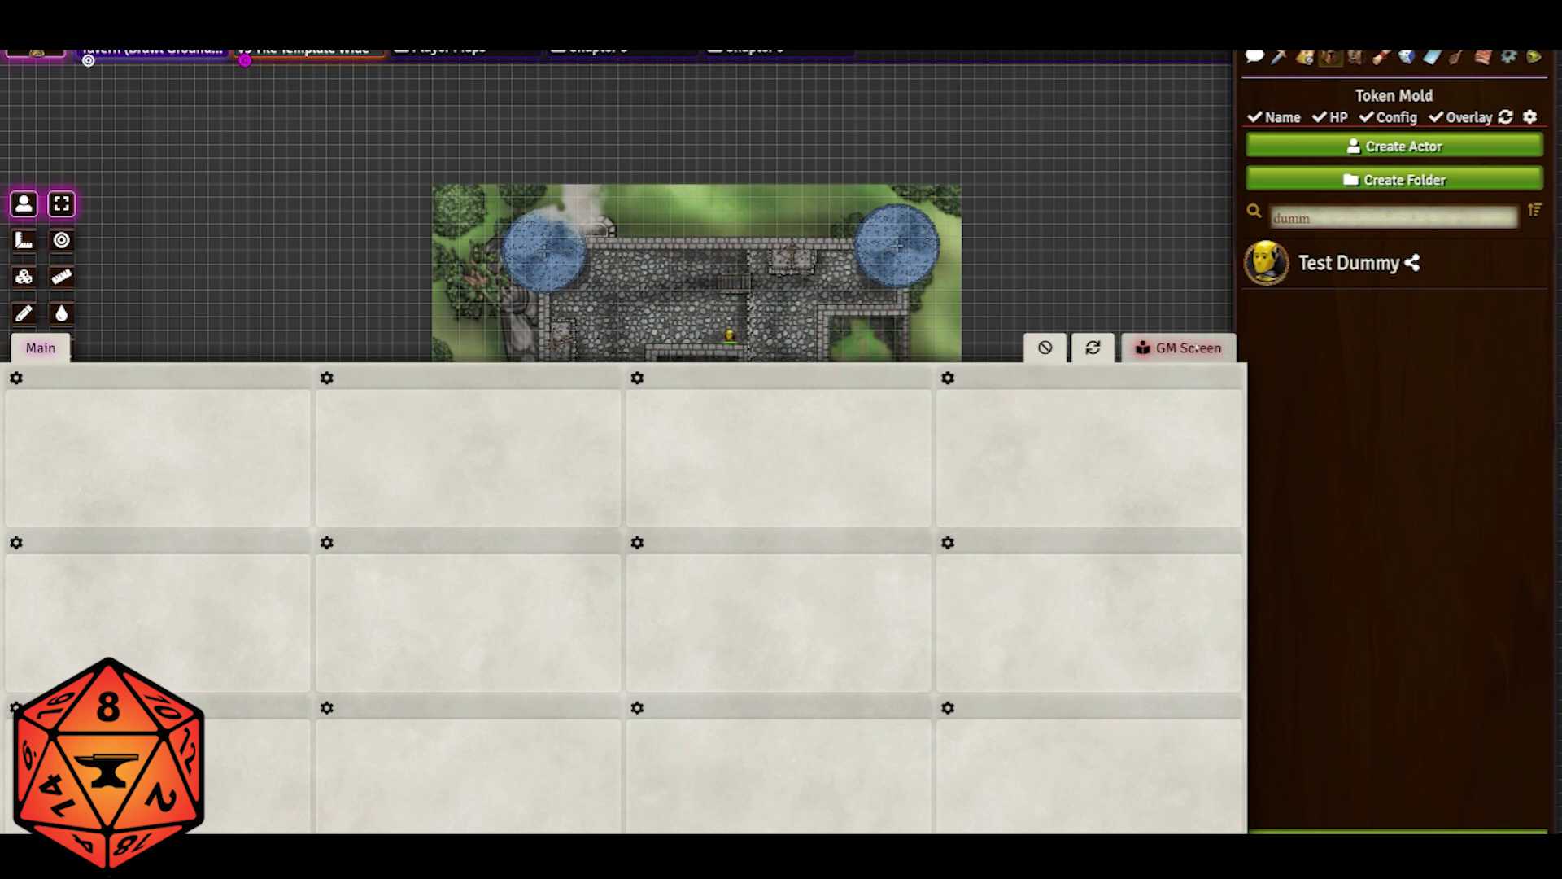
pyautogui.click(1188, 349)
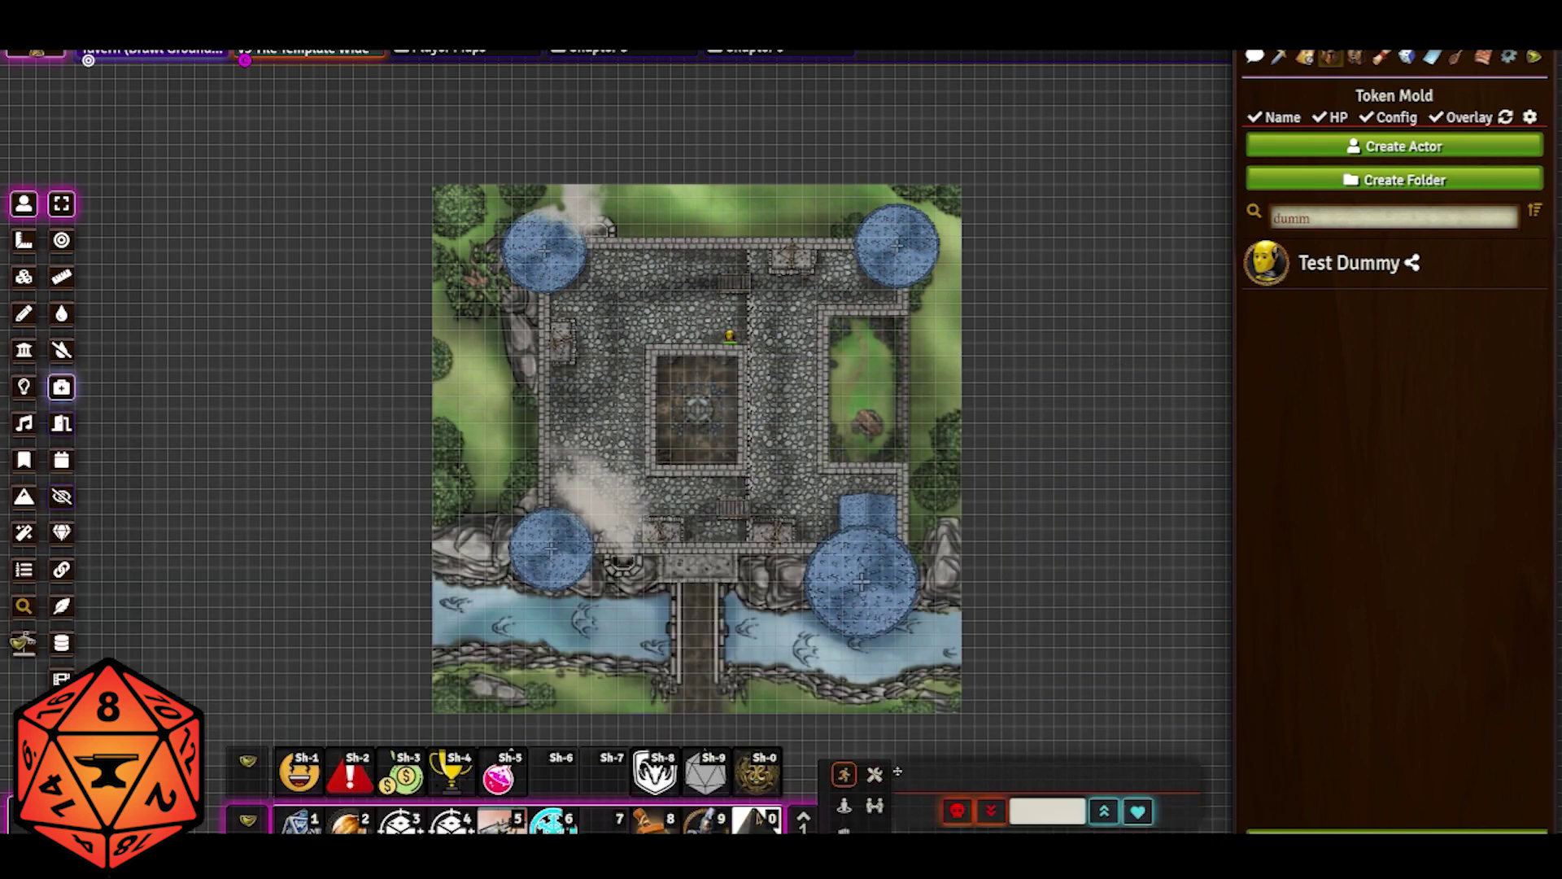
pyautogui.scroll(-3, 964, 516)
pyautogui.moveTo(976, 516); pyautogui.dragTo(938, 492)
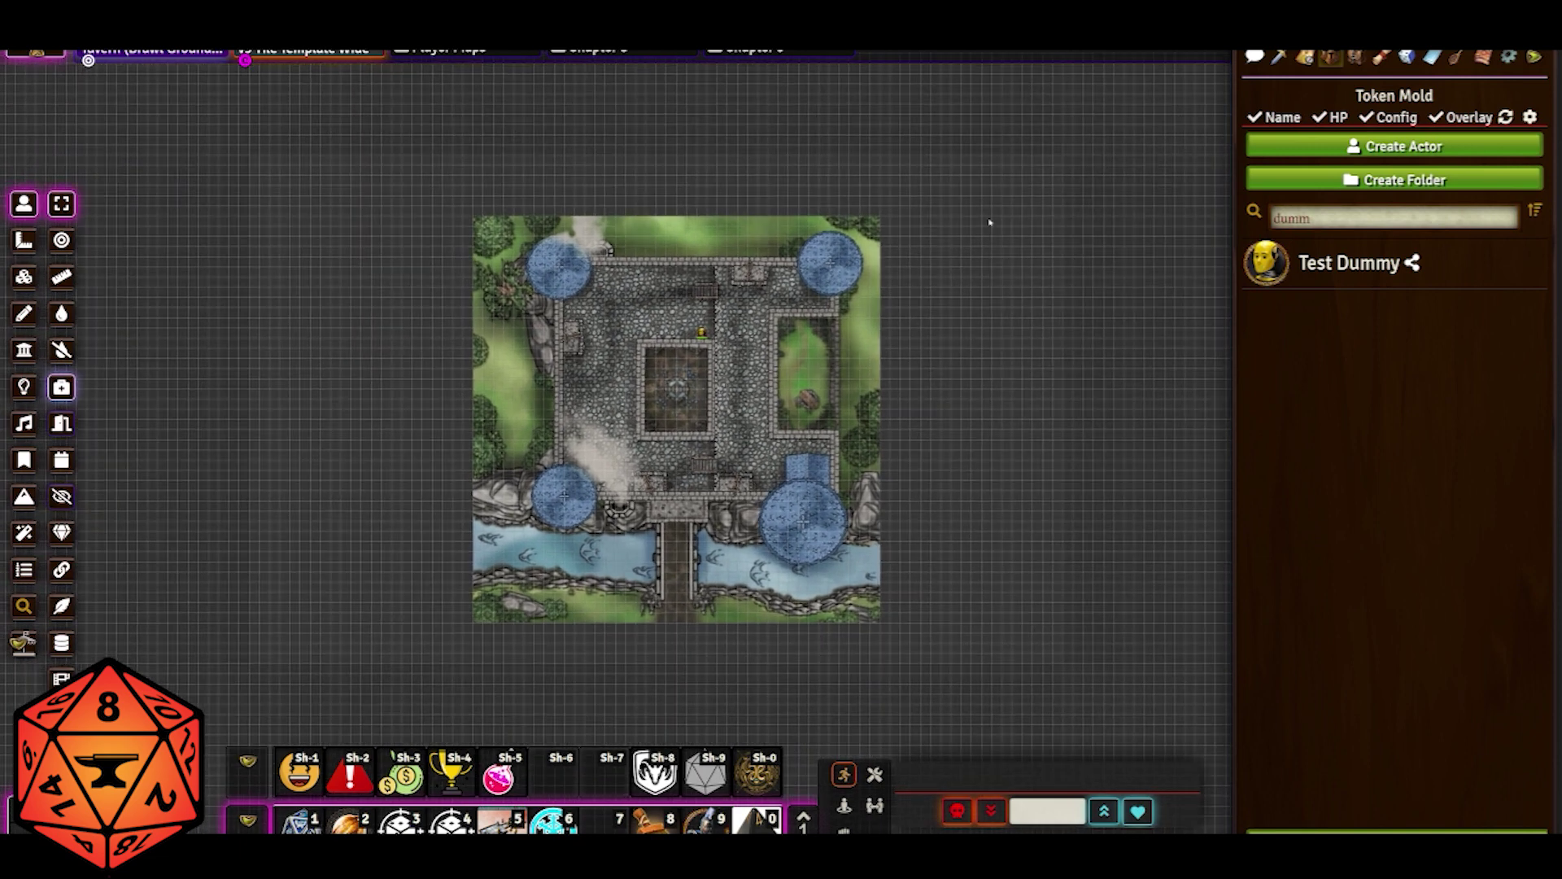
pyautogui.scroll(2, 966, 398)
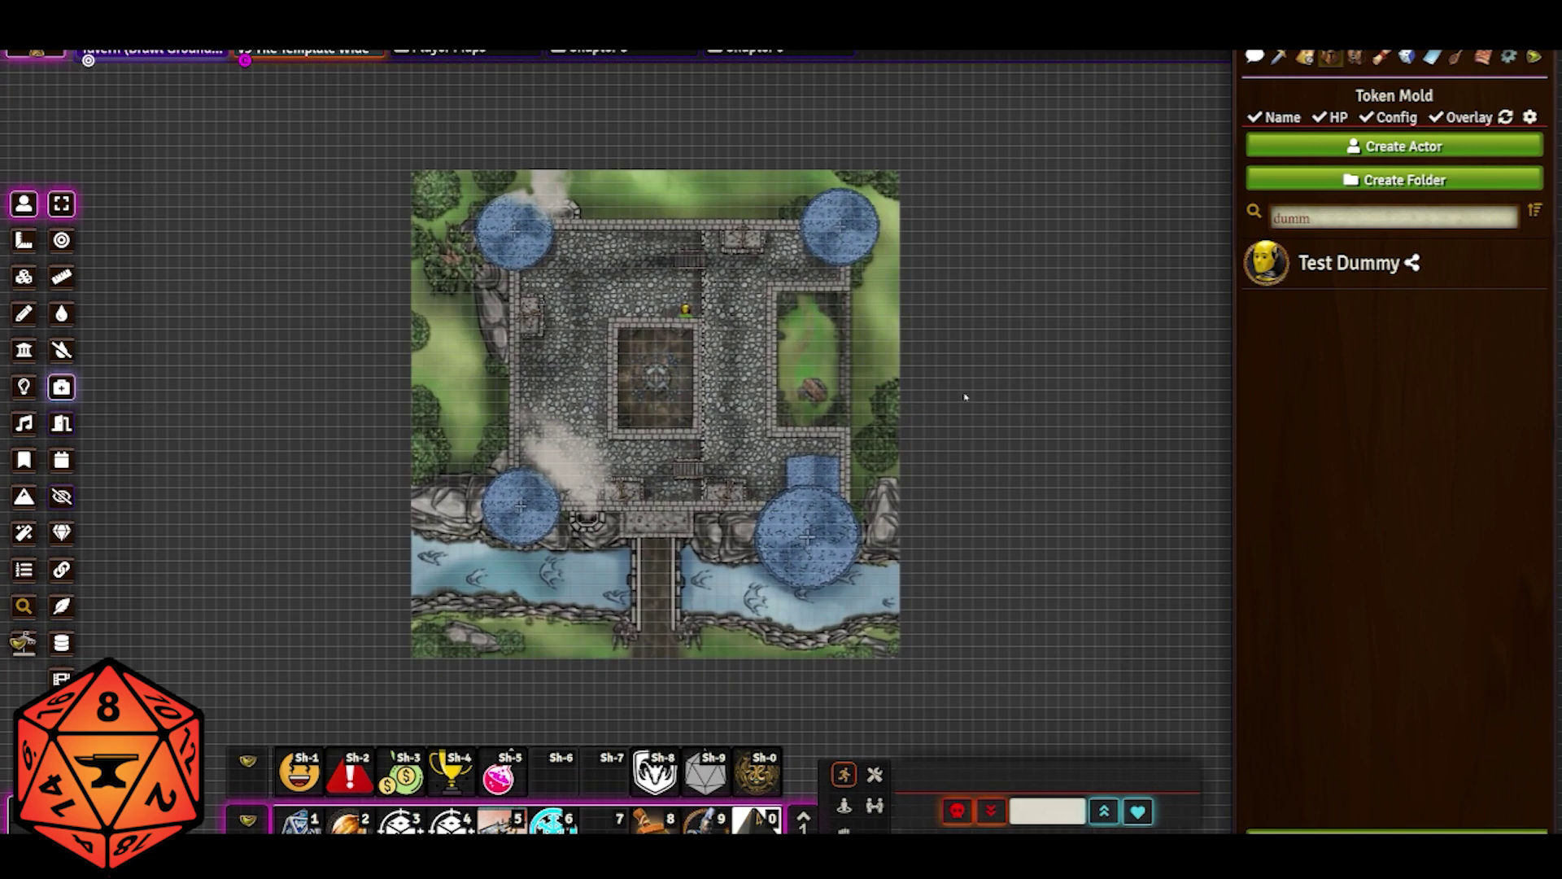
pyautogui.scroll(3, 957, 395)
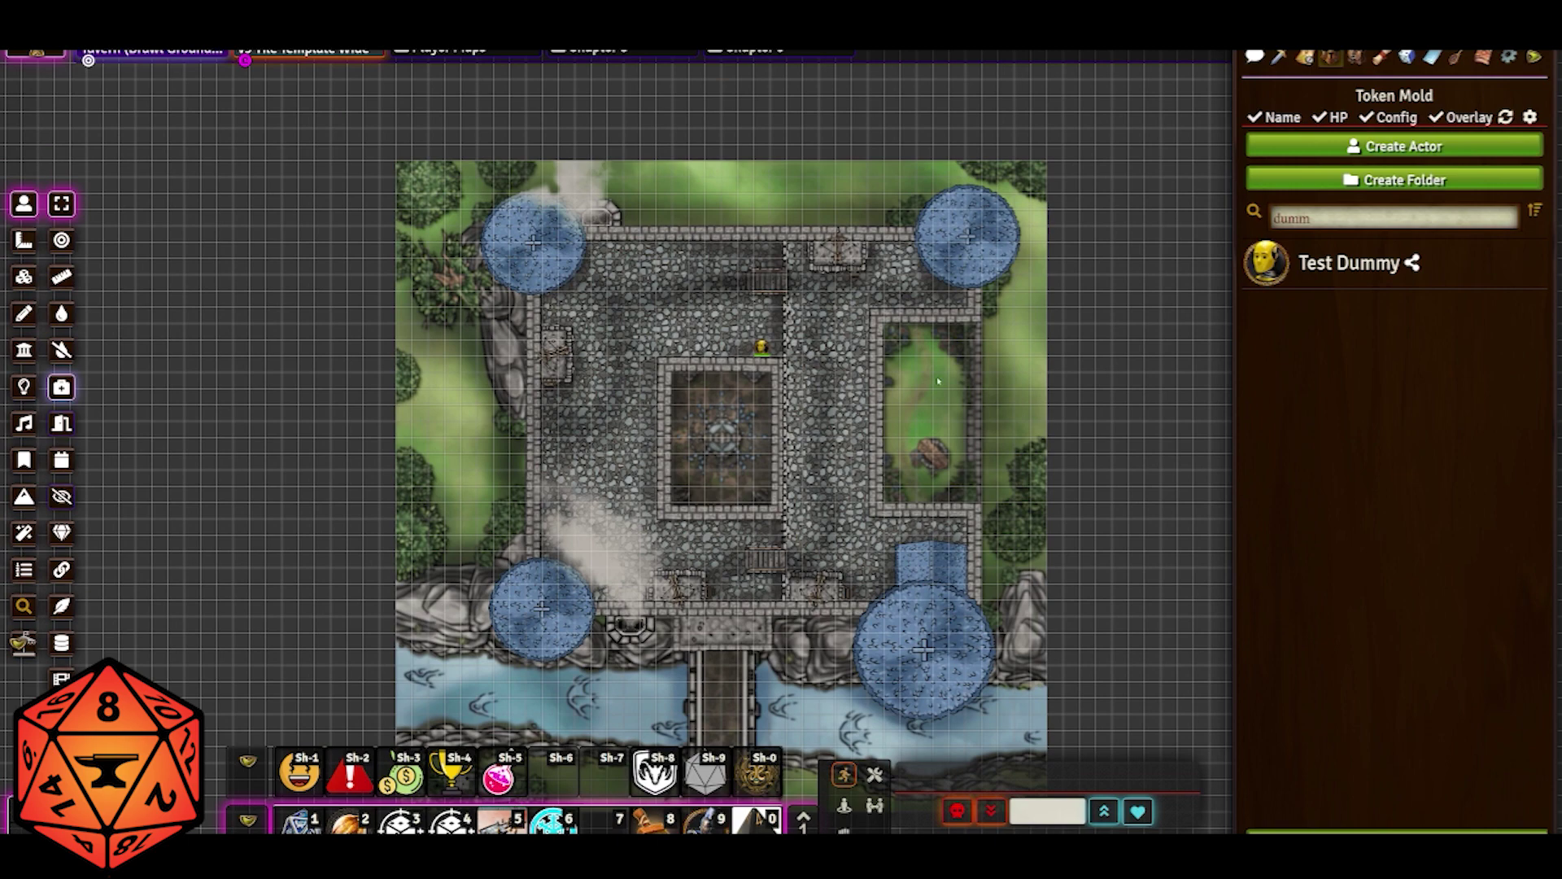
pyautogui.press('Right')
pyautogui.press('Down')
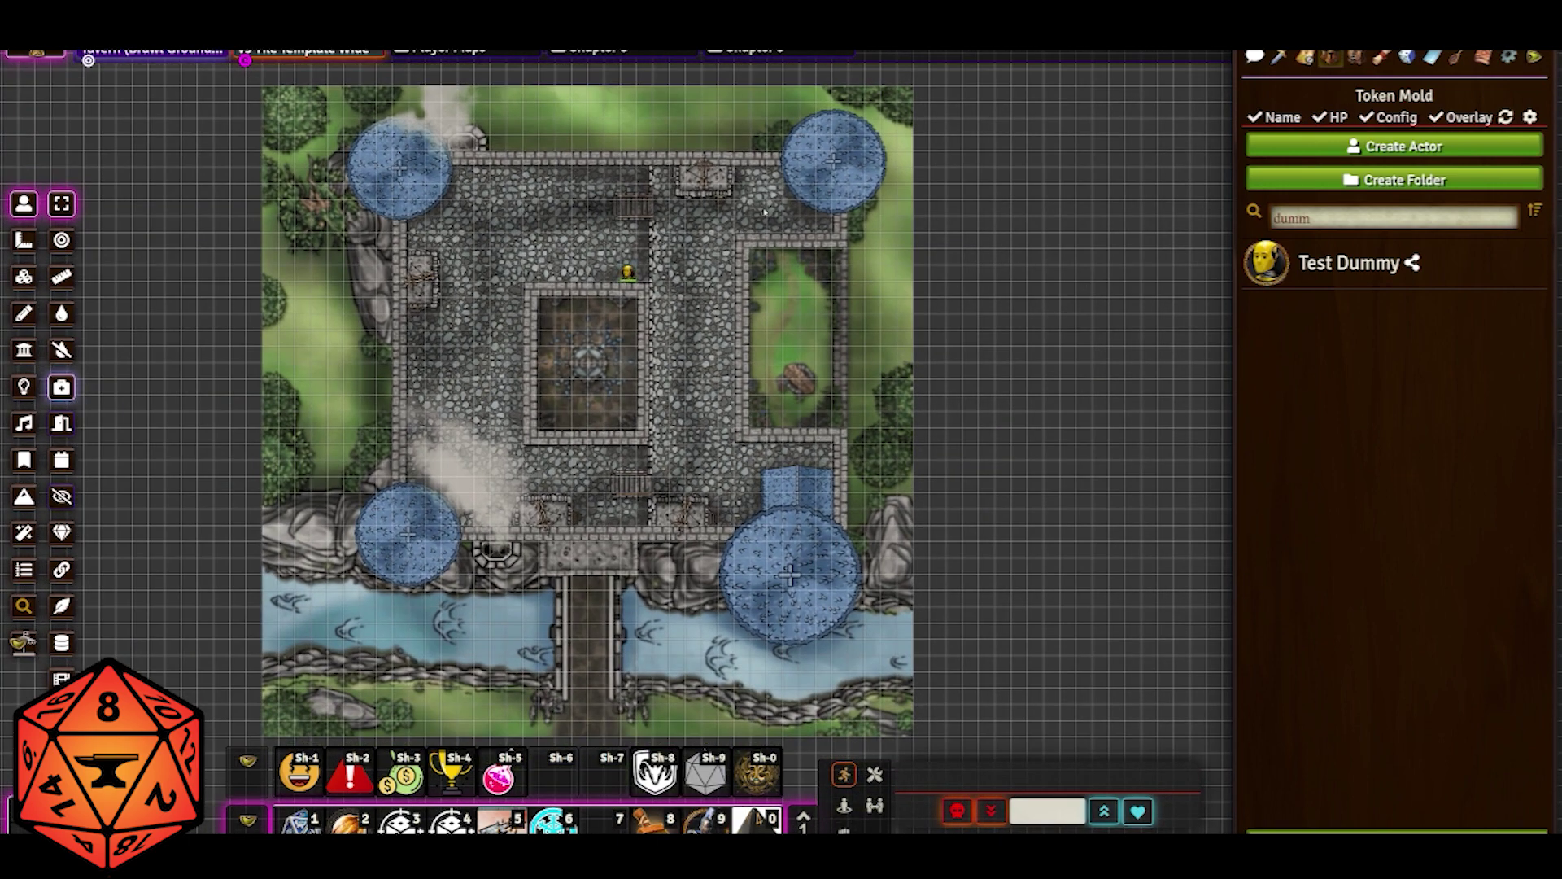
pyautogui.moveTo(765, 213); pyautogui.dragTo(871, 245)
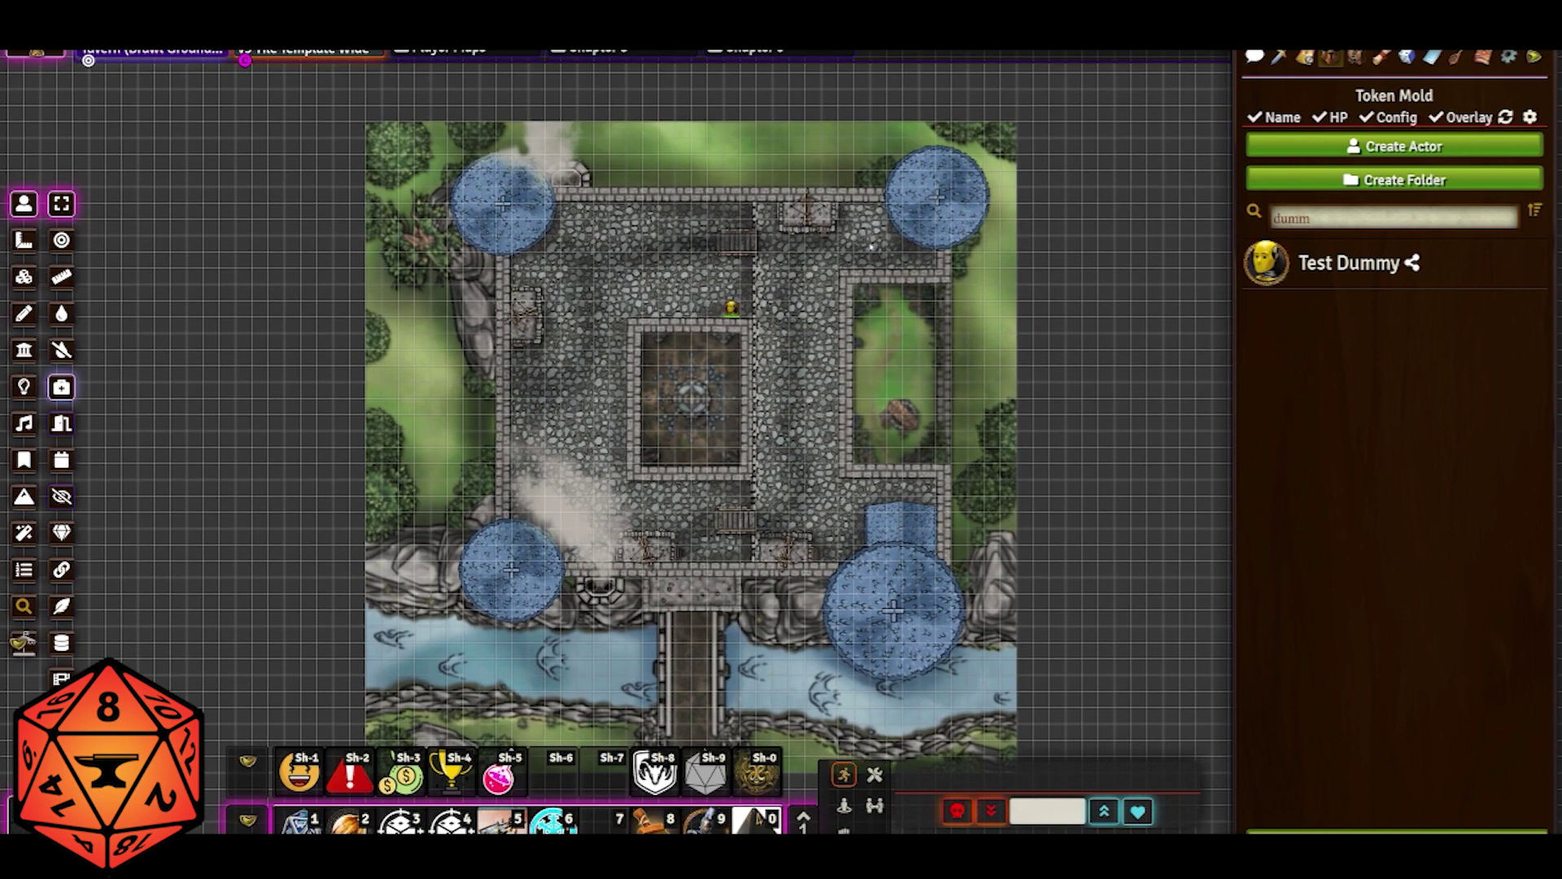
pyautogui.press('Right')
pyautogui.press('Up')
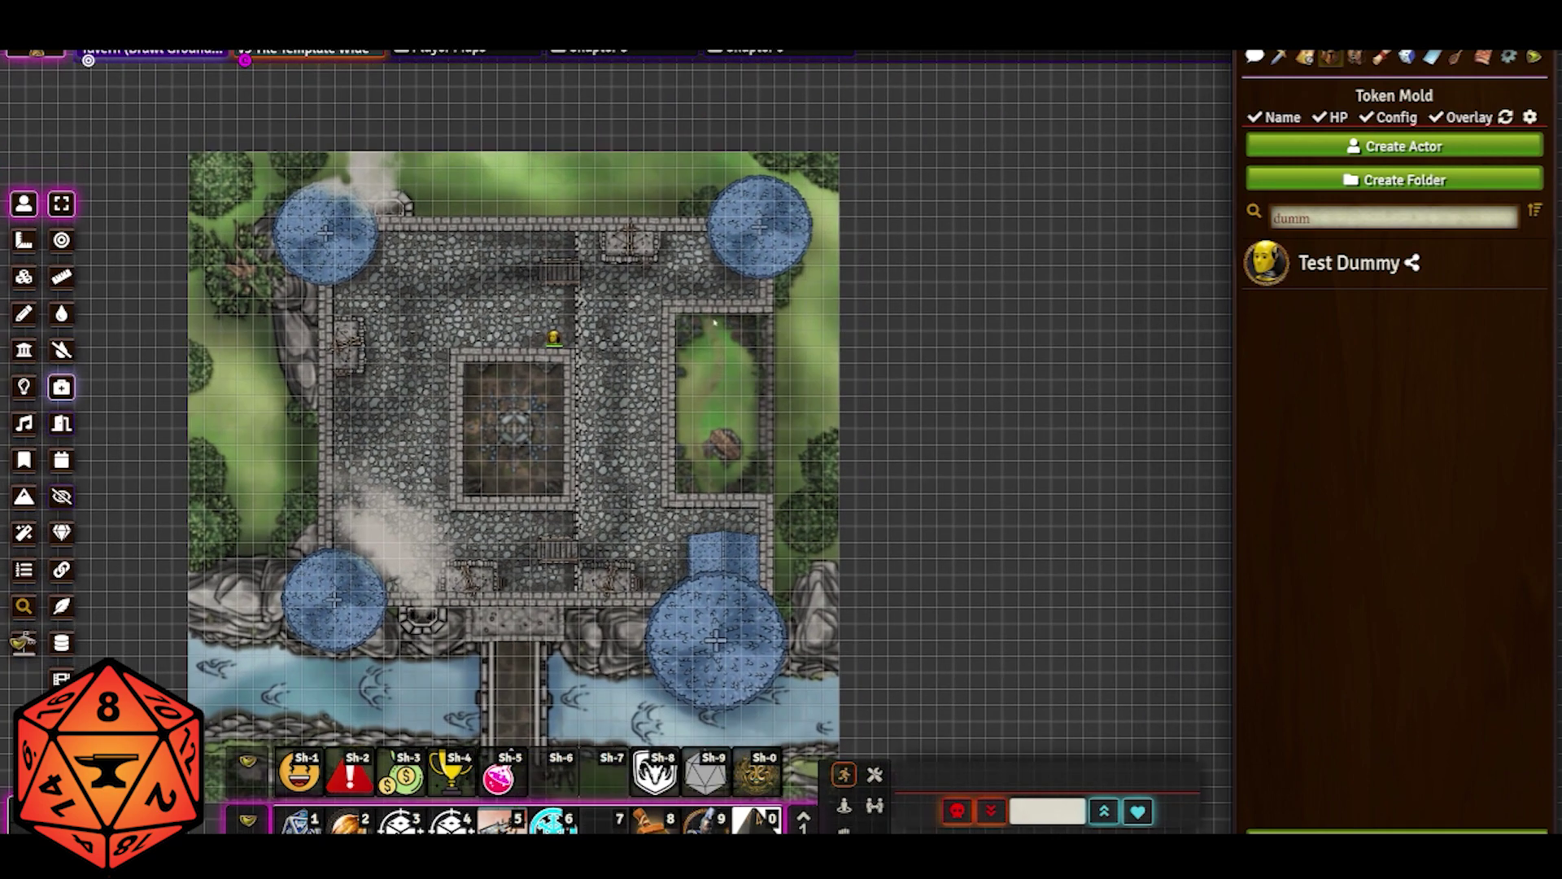
# Move the Test Dummy token outside the castle tile's outer wall onto the empty grid and check its vision there.
pyautogui.click(366, 359)
pyautogui.moveTo(367, 358); pyautogui.dragTo(872, 290)
pyautogui.press('Up')
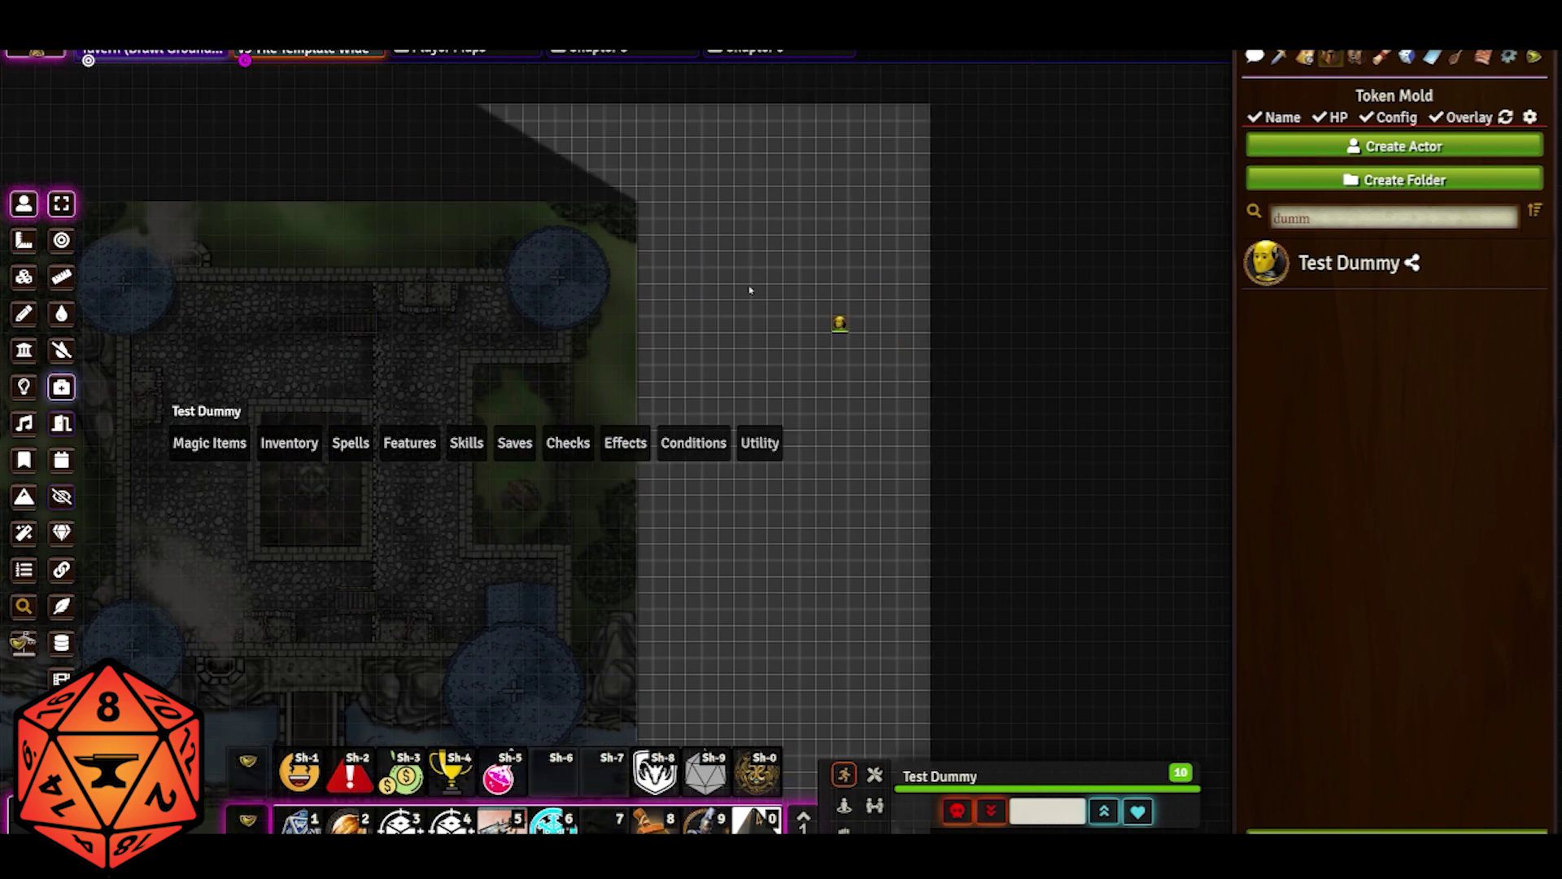
pyautogui.press('Down')
pyautogui.press('Right')
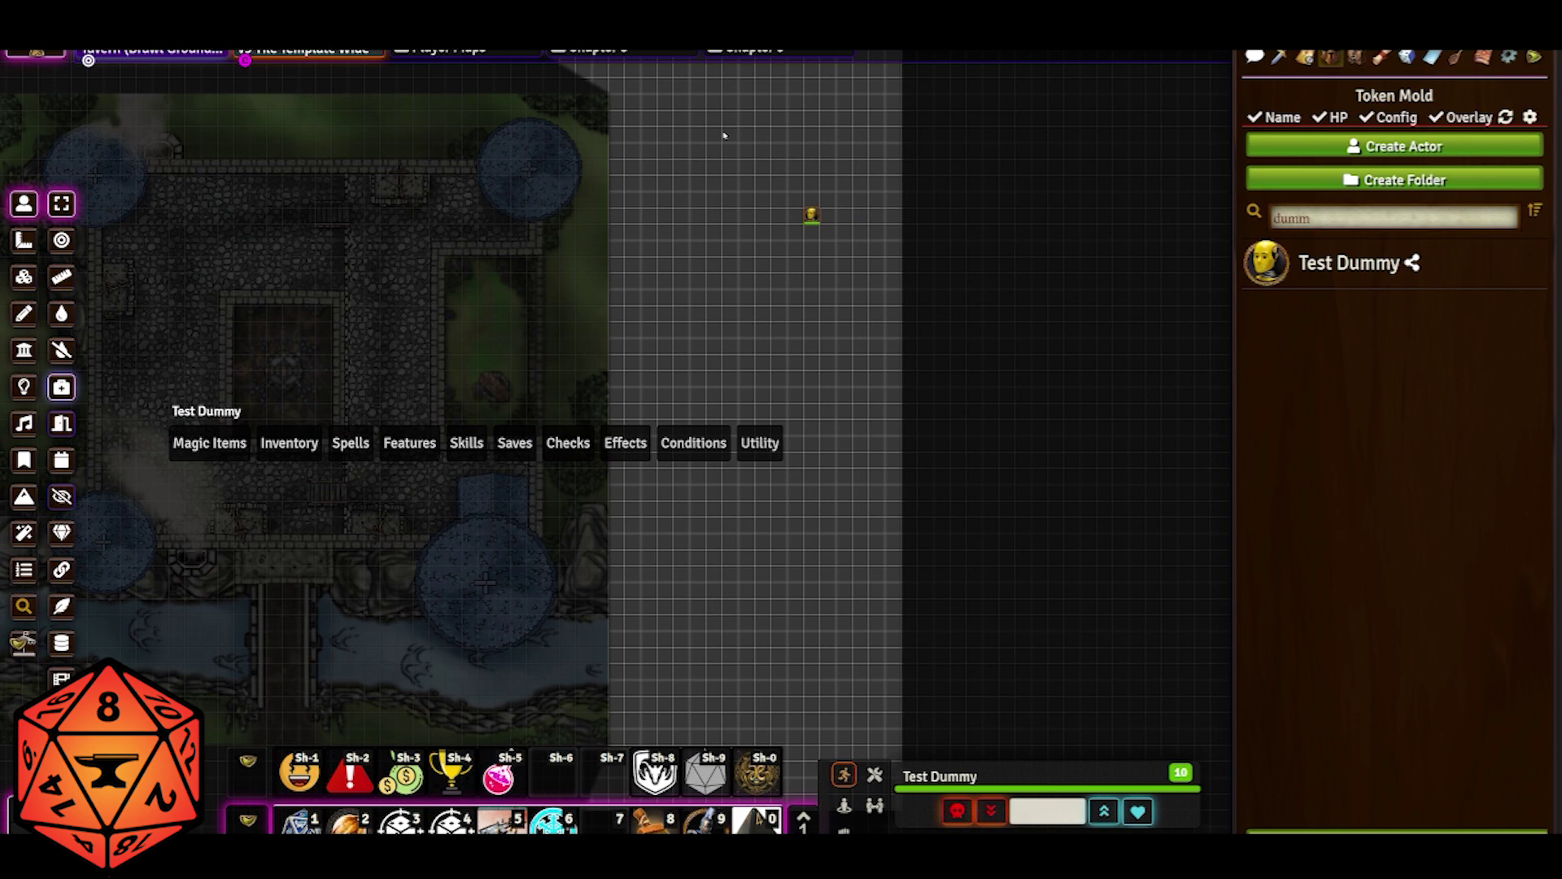
pyautogui.click(752, 289)
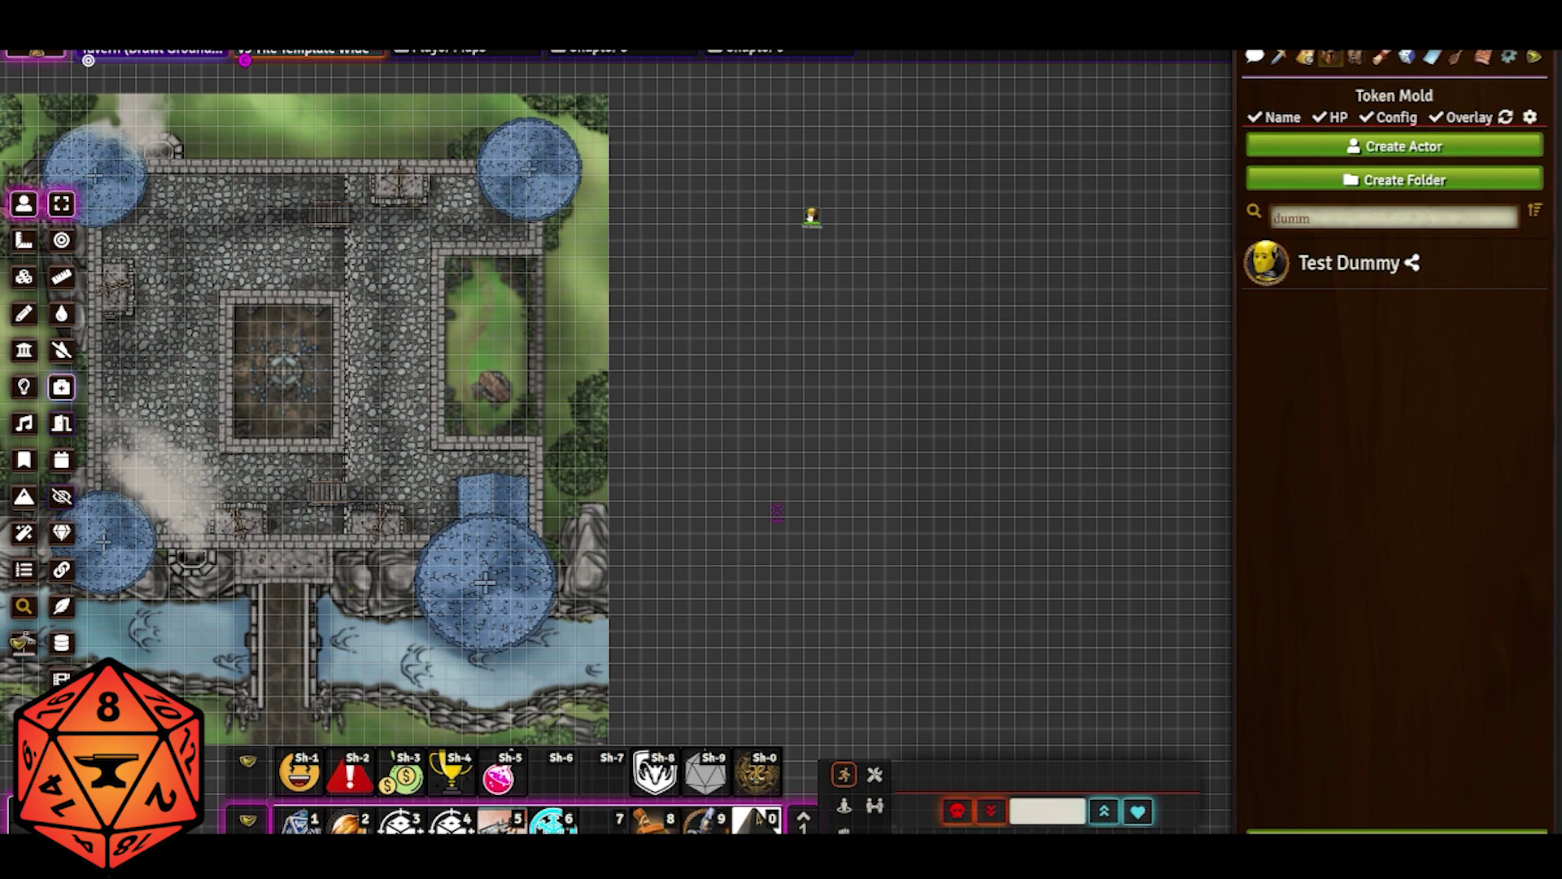
# Move the Test Dummy token back into the castle courtyard, between the central pit and the walled garden.
pyautogui.moveTo(811, 214); pyautogui.dragTo(388, 313)
pyautogui.press('Escape')
pyautogui.press('Left')
pyautogui.press('Left')
pyautogui.press('Left')
pyautogui.press('Left')
pyautogui.press('Left')
pyautogui.press('Left')
pyautogui.press('Left')
pyautogui.press('Left')
pyautogui.scroll(-7, 824, 335)
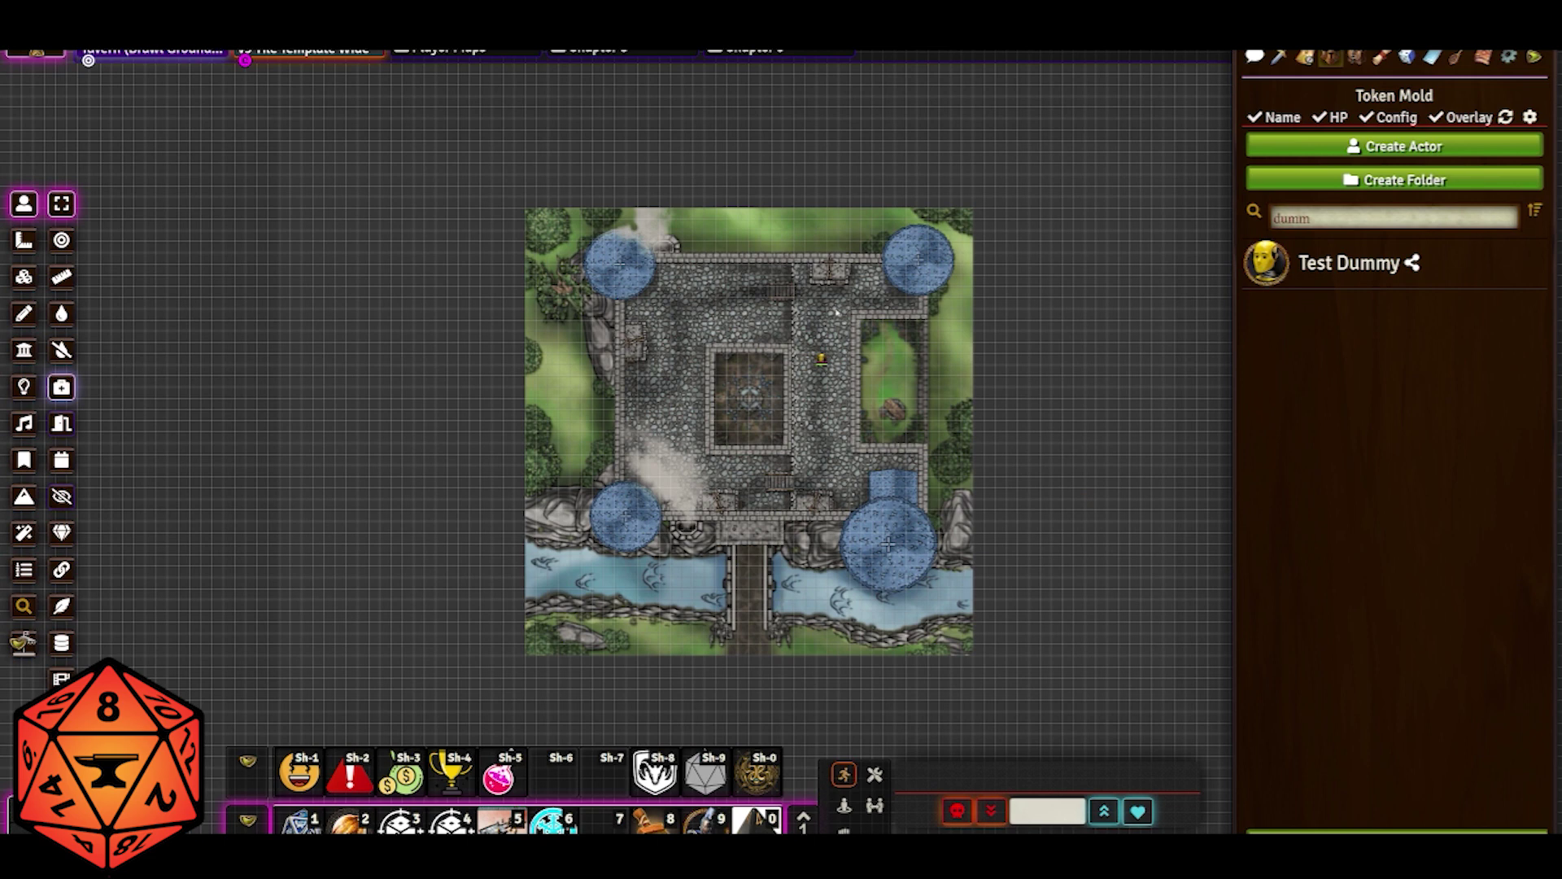
# Look over the walled castle level and the unused grid area to the east of it.
pyautogui.scroll(6, 804, 385)
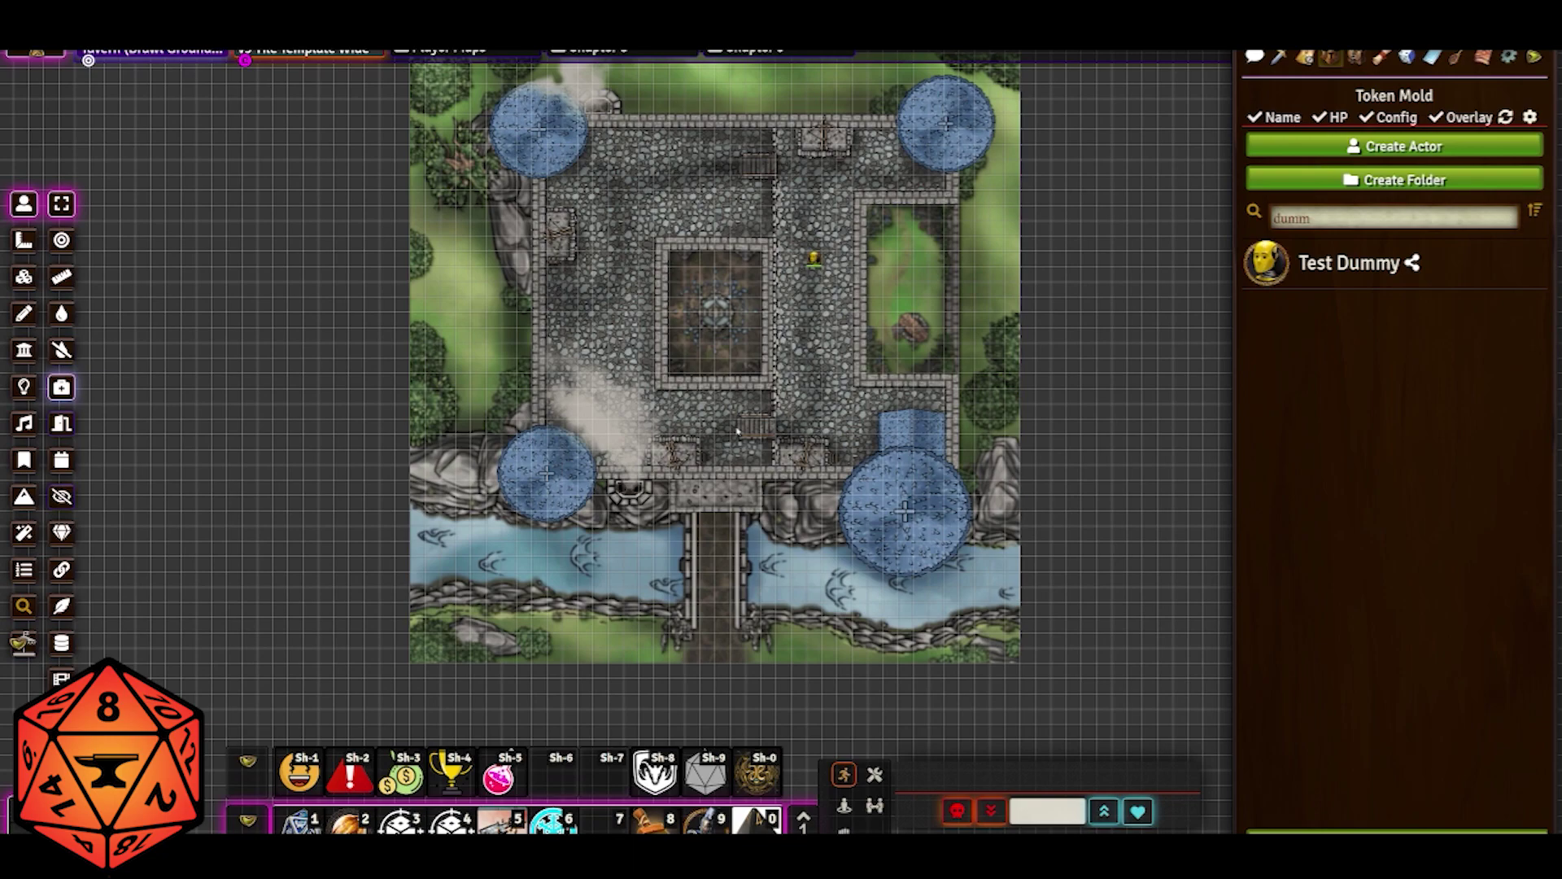
pyautogui.press('Left')
pyautogui.press('Left')
pyautogui.press('Left')
pyautogui.press('Left')
pyautogui.press('Up')
pyautogui.press('Up')
pyautogui.press('Right')
pyautogui.press('Right')
pyautogui.press('Right')
pyautogui.press('Right')
pyautogui.press('Right')
pyautogui.press('Right')
pyautogui.press('Right')
pyautogui.press('Right')
pyautogui.press('Right')
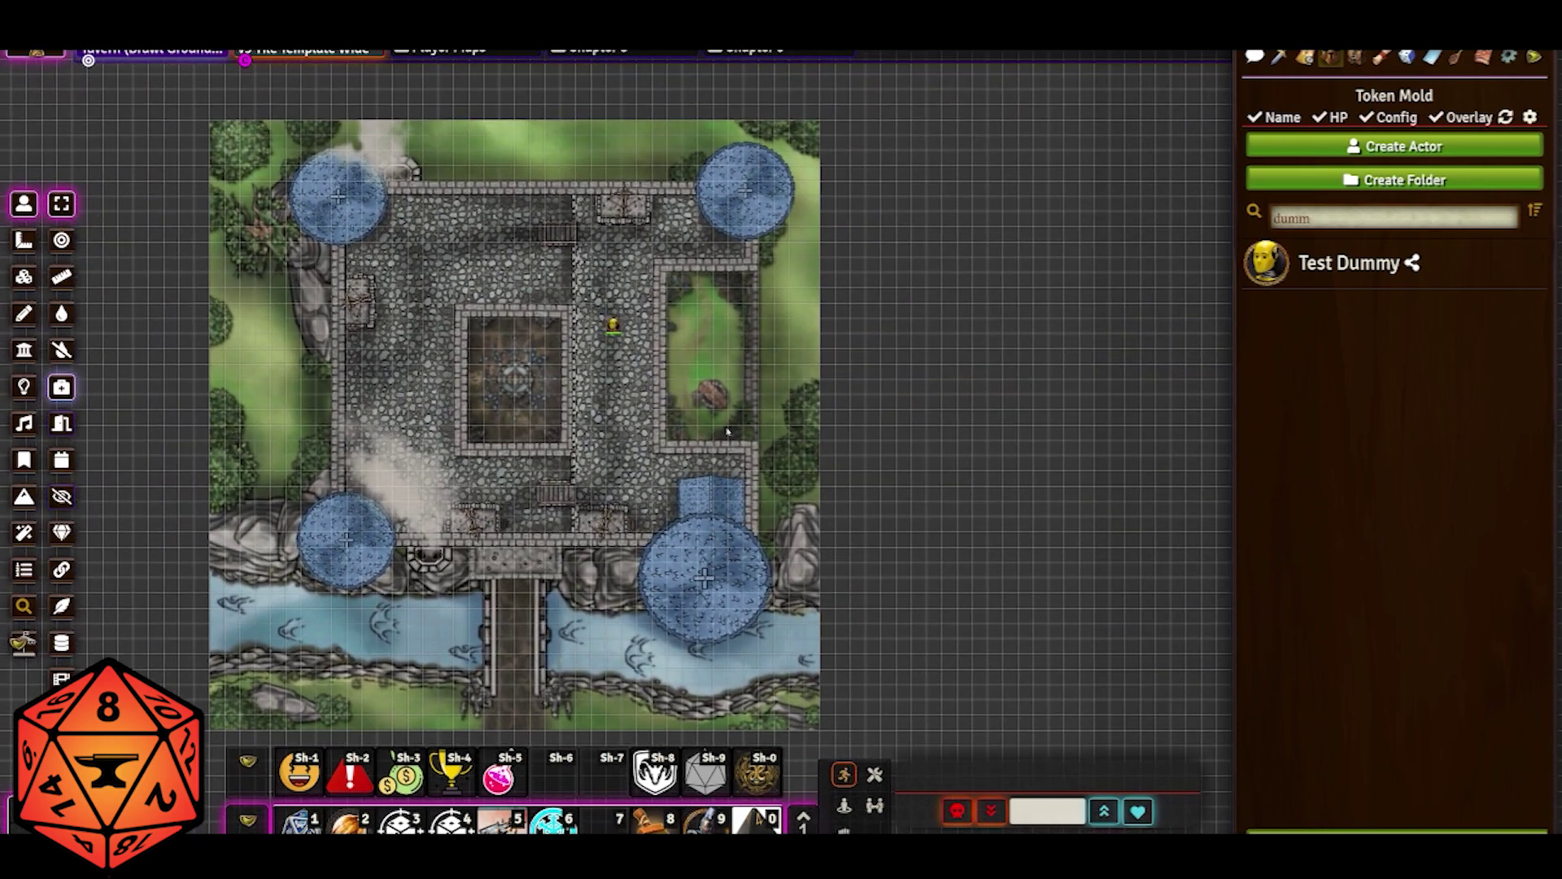
pyautogui.moveTo(872, 217); pyautogui.dragTo(1018, 456)
pyautogui.moveTo(876, 182); pyautogui.dragTo(1043, 464)
pyautogui.scroll(5, 657, 402)
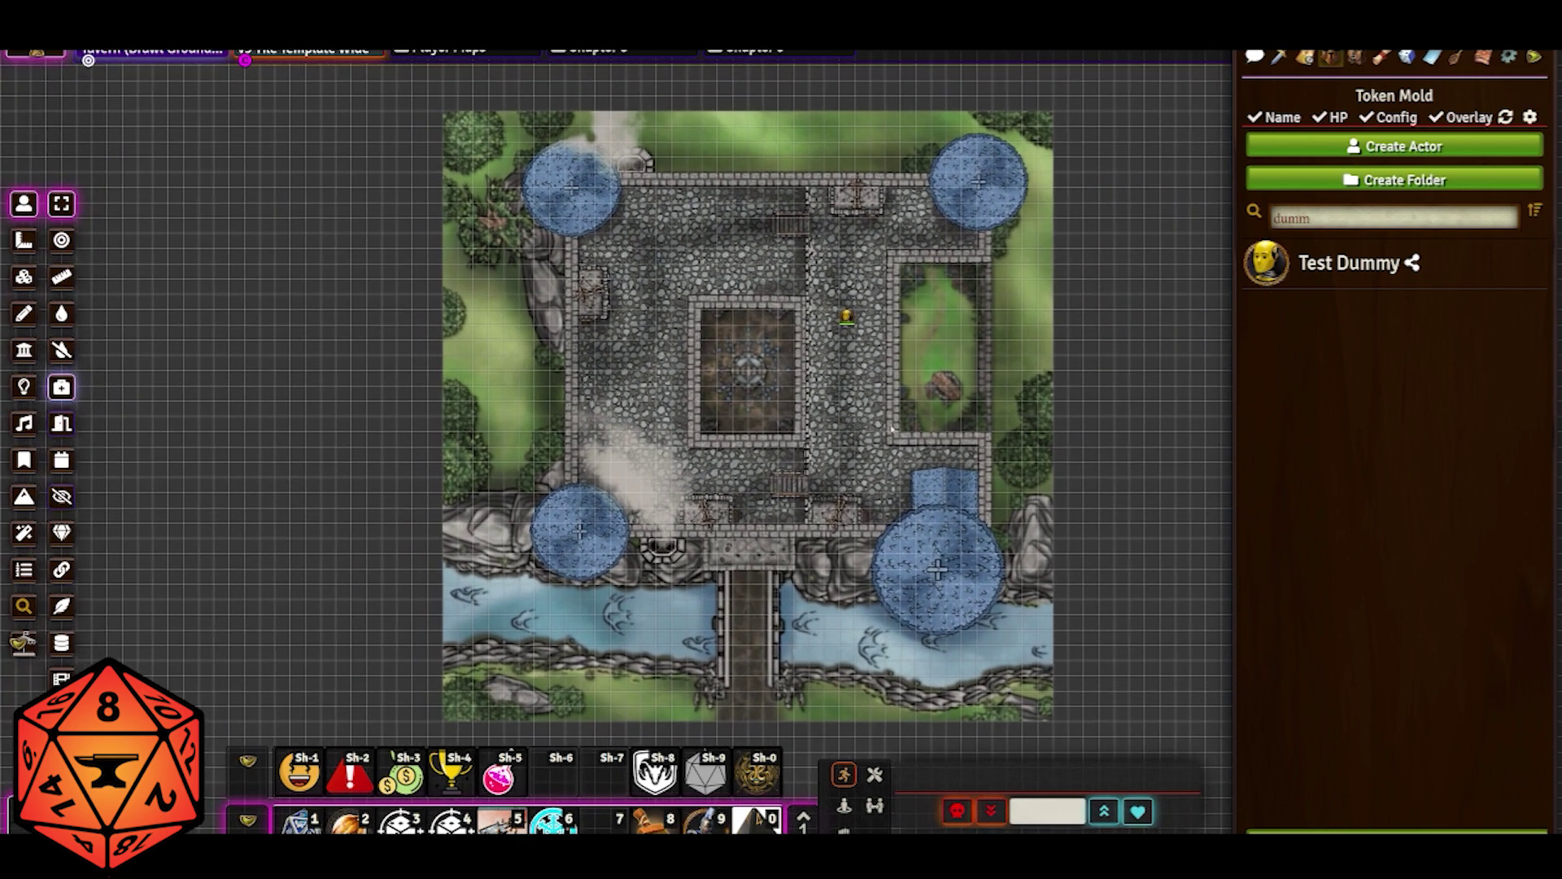
# Examine the castle roof map's towers, central pit, walled garden and river crossing together with the Test Dummy's placement.
pyautogui.scroll(2, 882, 441)
pyautogui.press('Down')
pyautogui.press('Down')
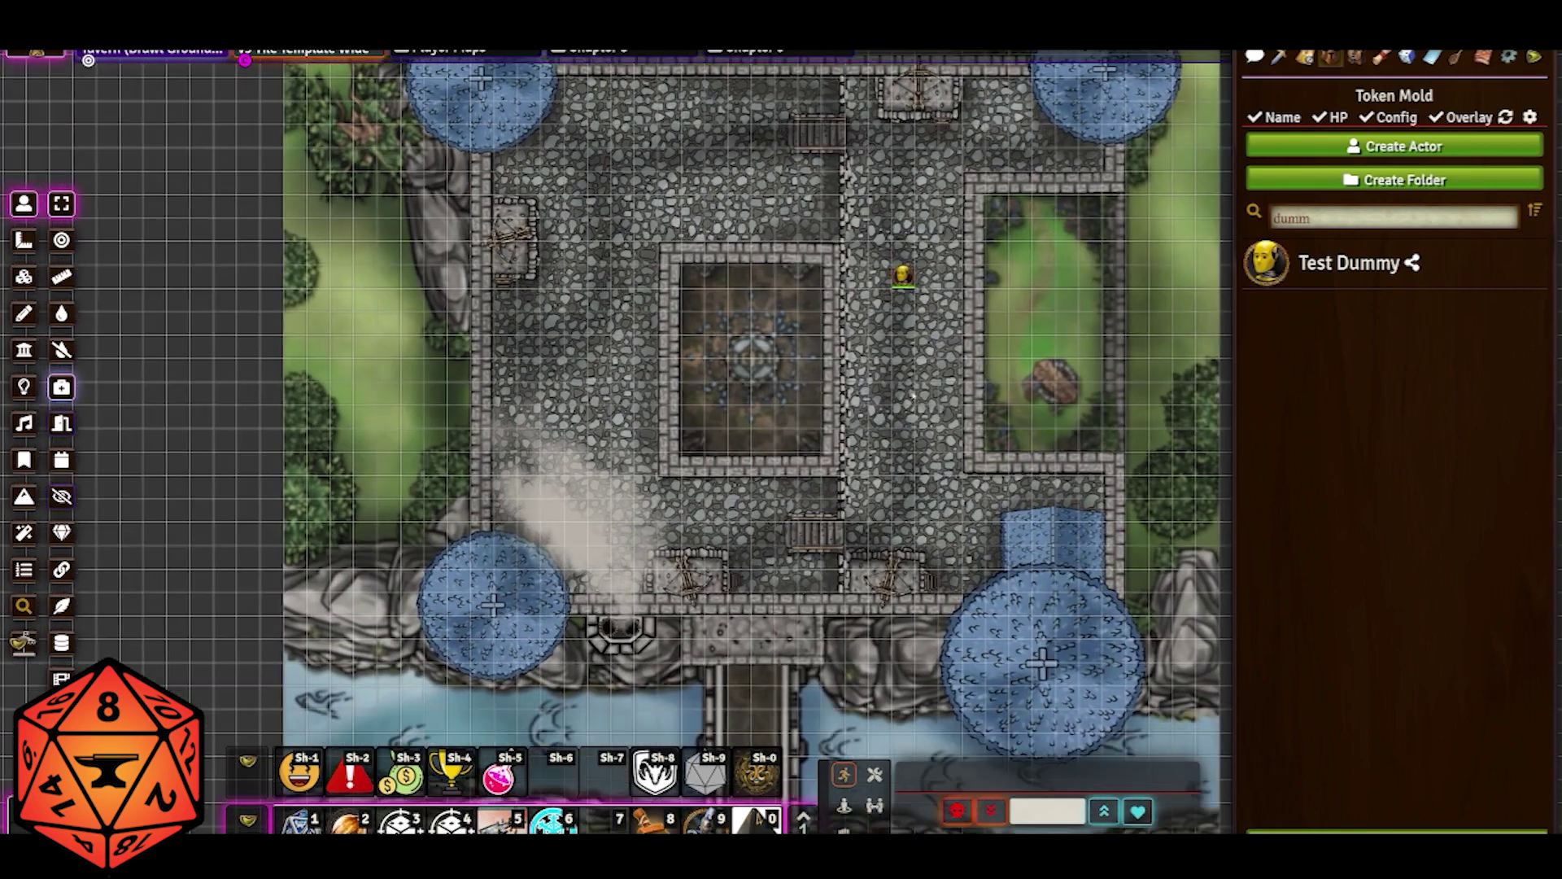
pyautogui.scroll(-2, 878, 407)
pyautogui.press('Up')
pyautogui.press('Right')
pyautogui.press('Up')
pyautogui.press('Right')
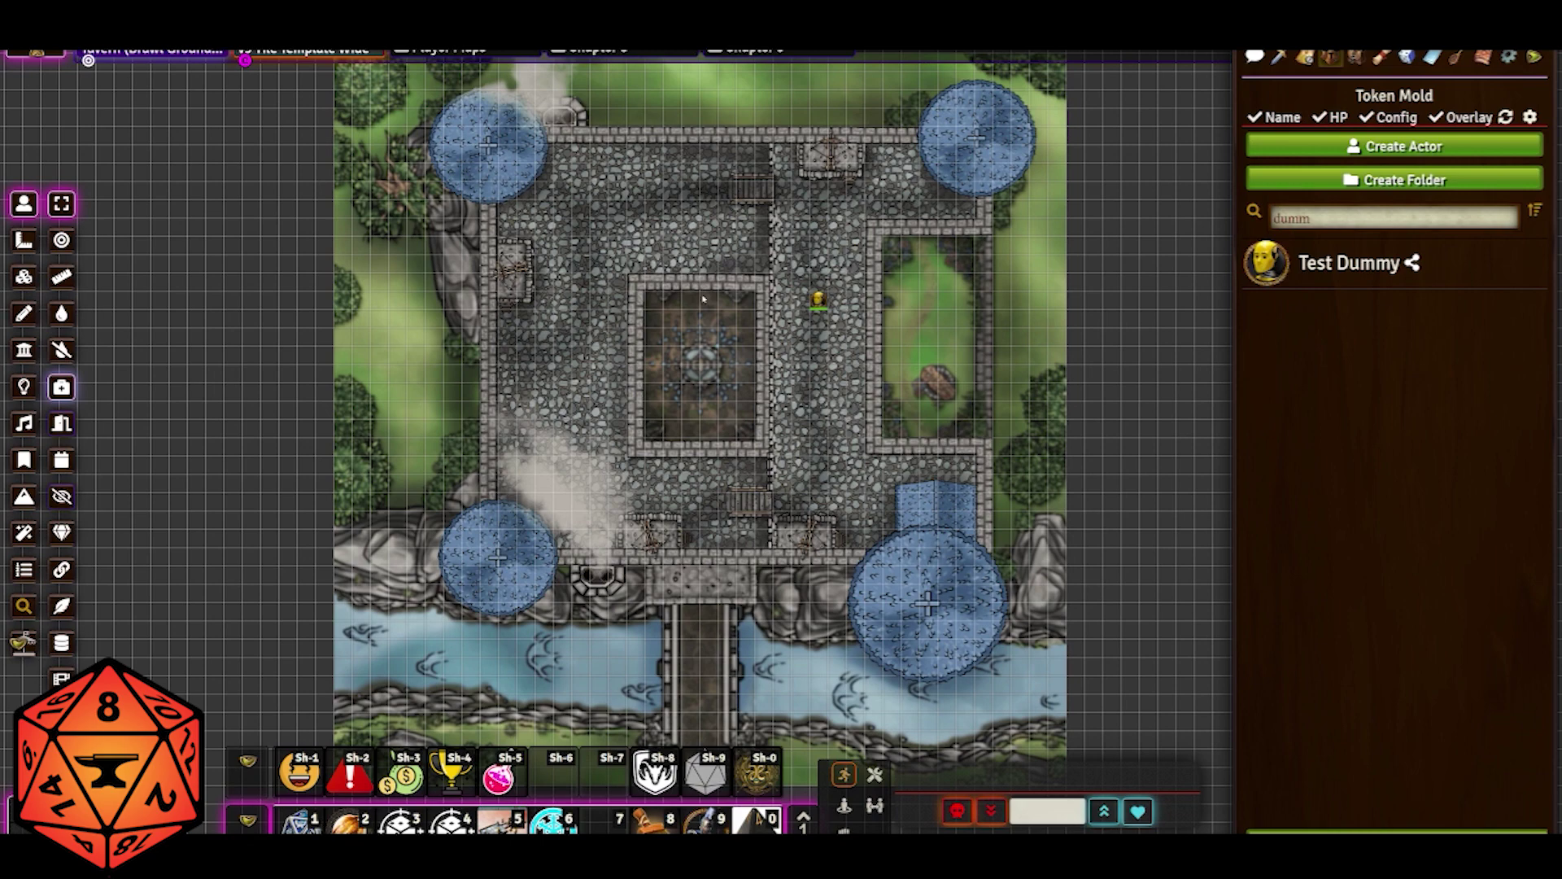
pyautogui.scroll(-3, 839, 359)
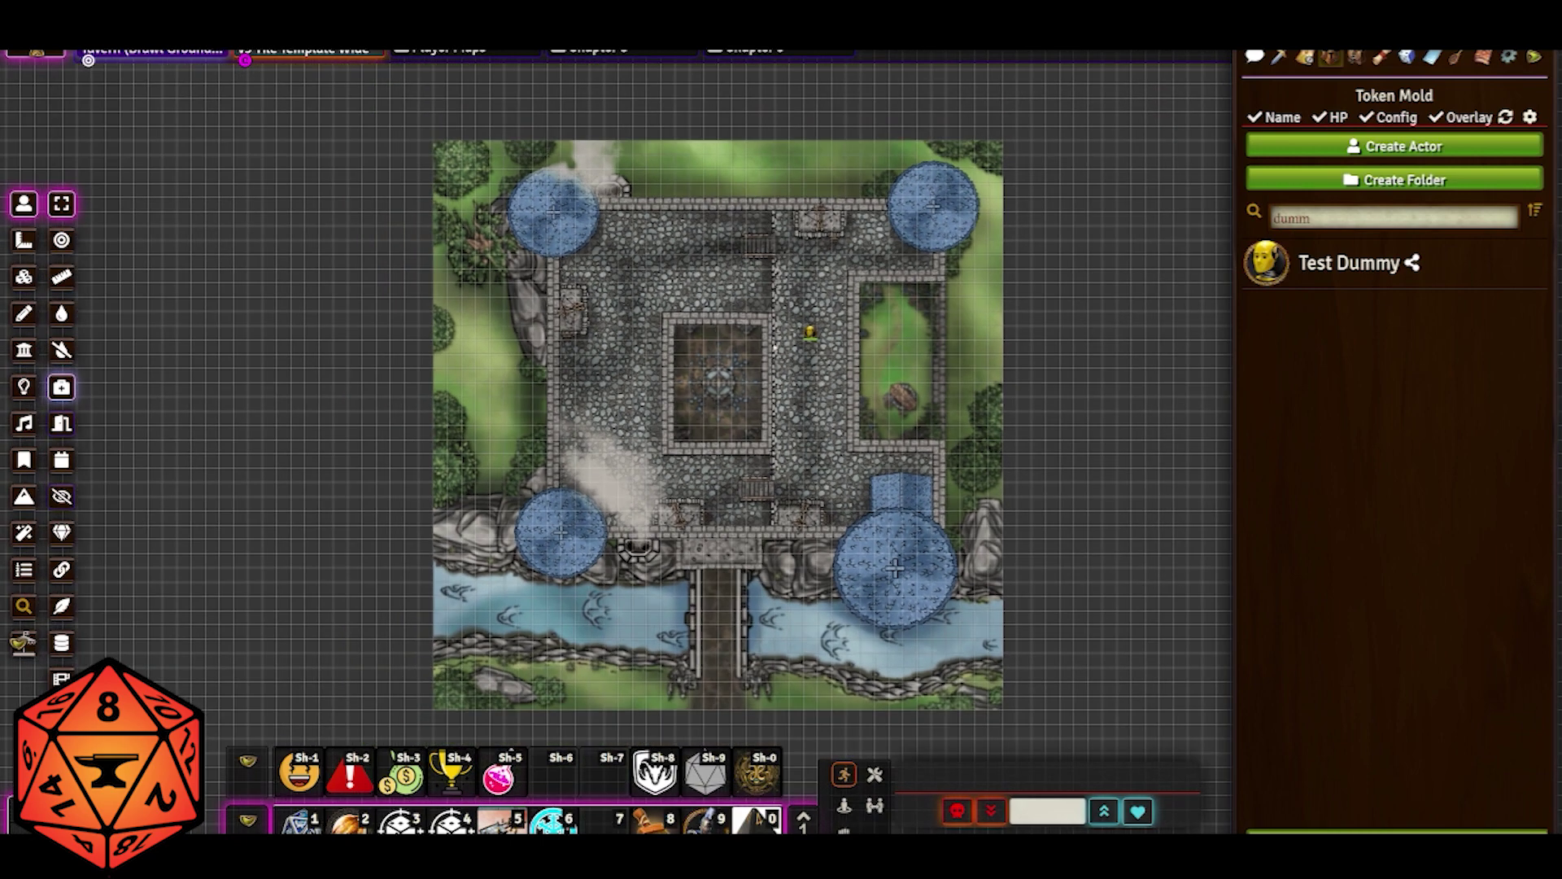
pyautogui.scroll(1, 775, 349)
pyautogui.press('Down')
pyautogui.press('Right')
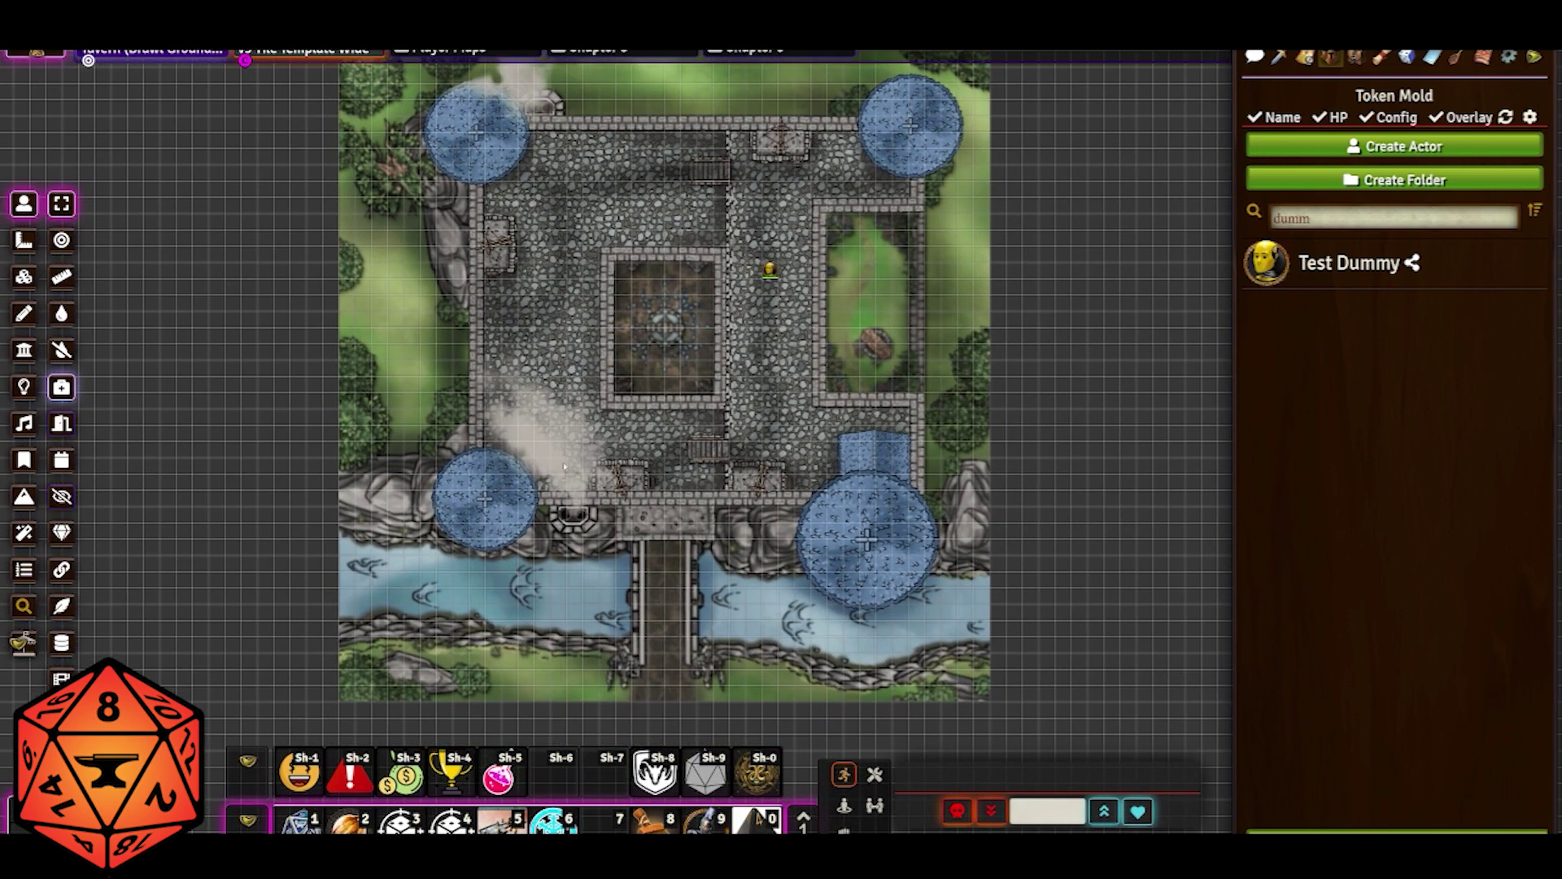
pyautogui.scroll(2, 564, 467)
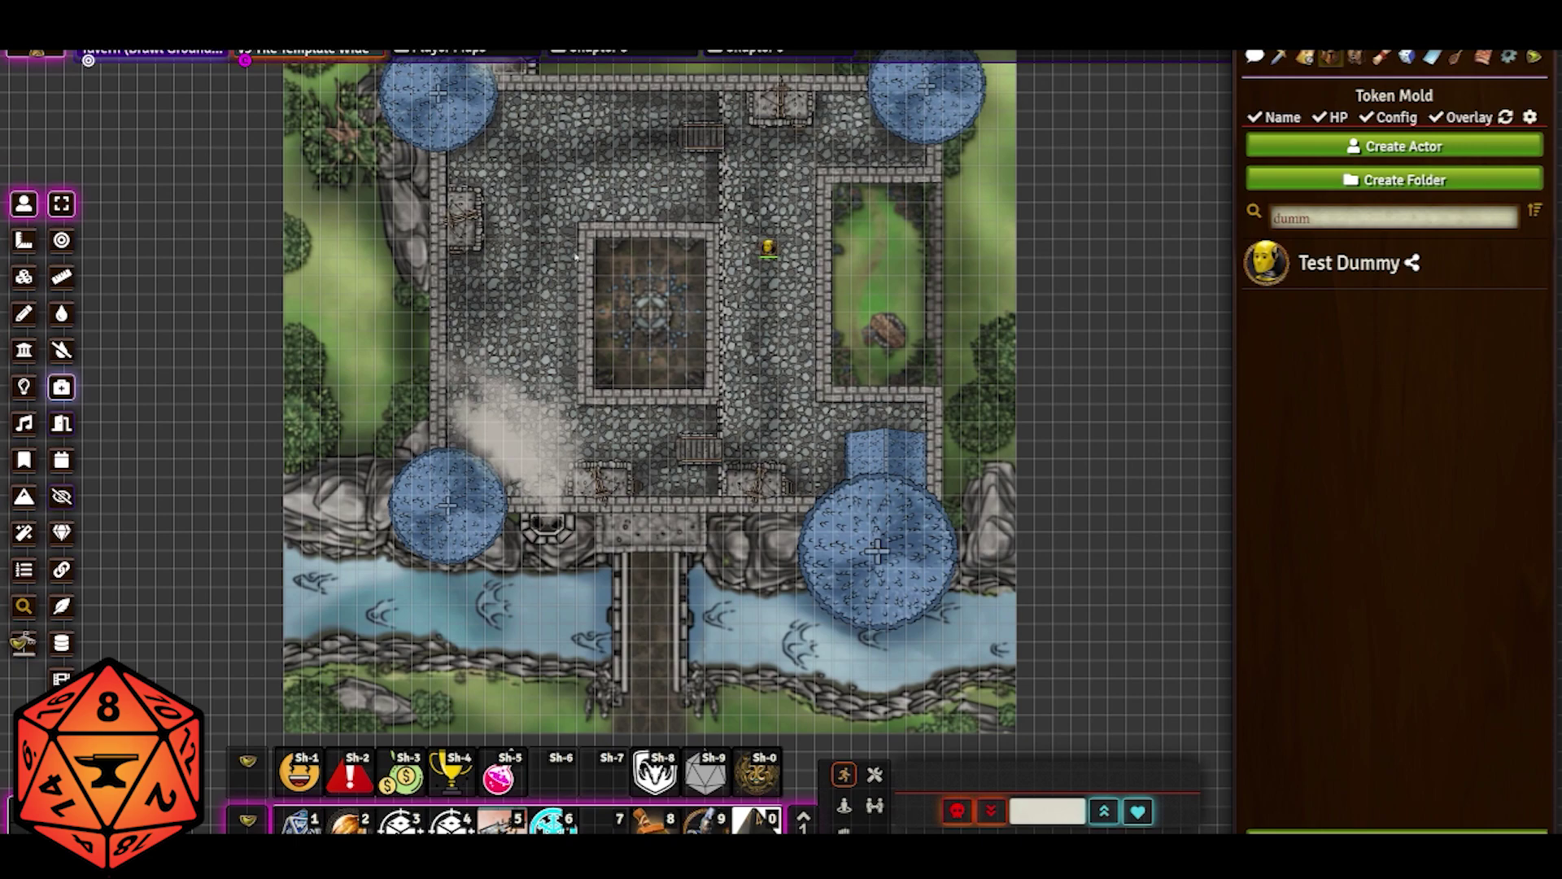
pyautogui.moveTo(575, 256); pyautogui.dragTo(595, 284)
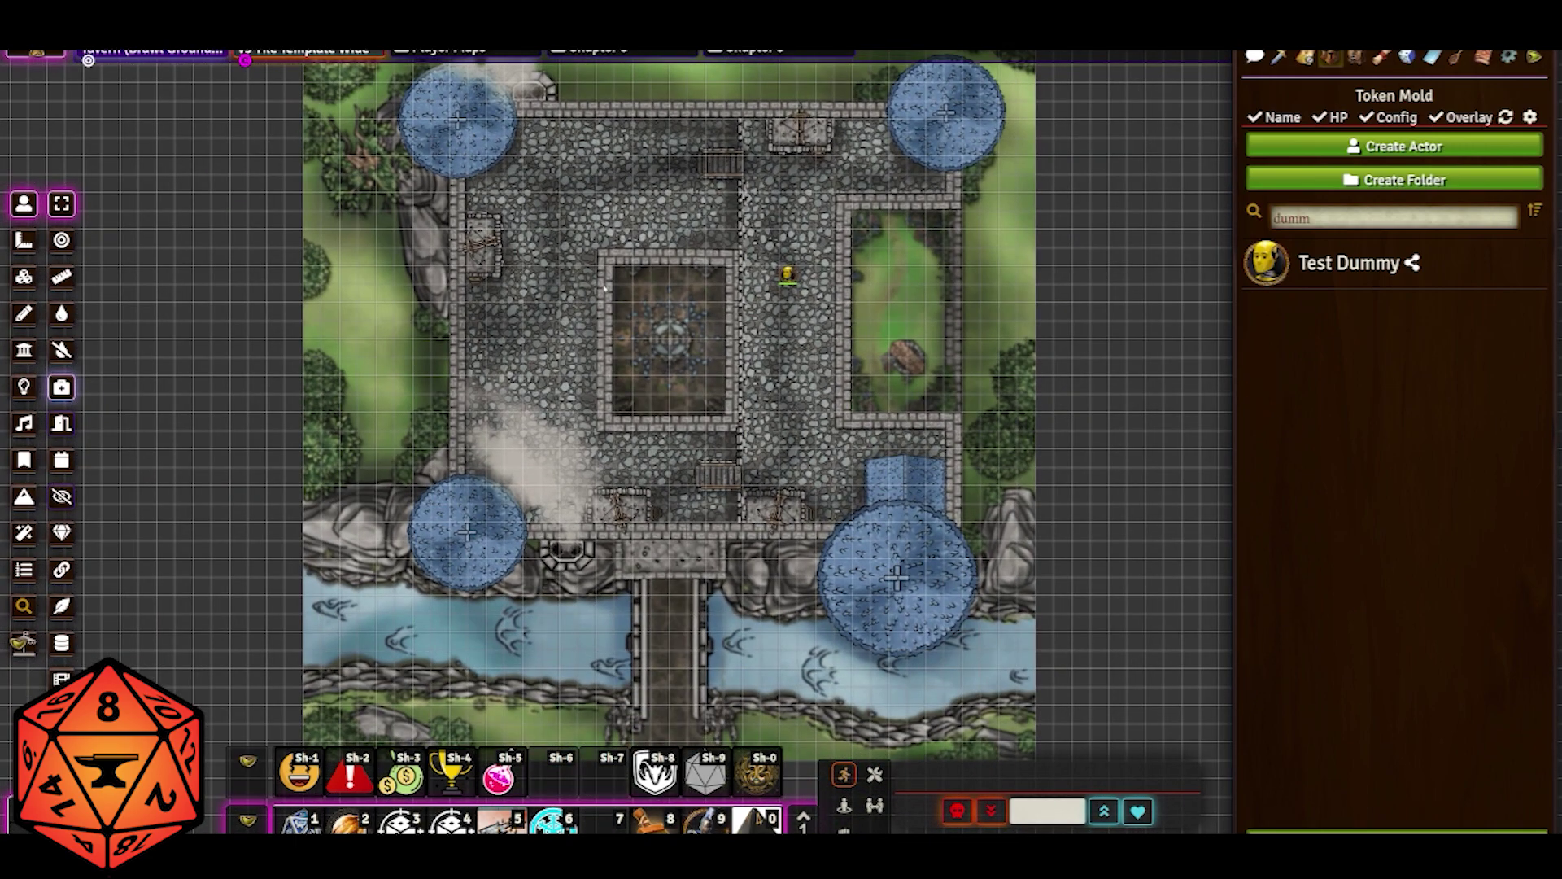
pyautogui.scroll(-2, 629, 296)
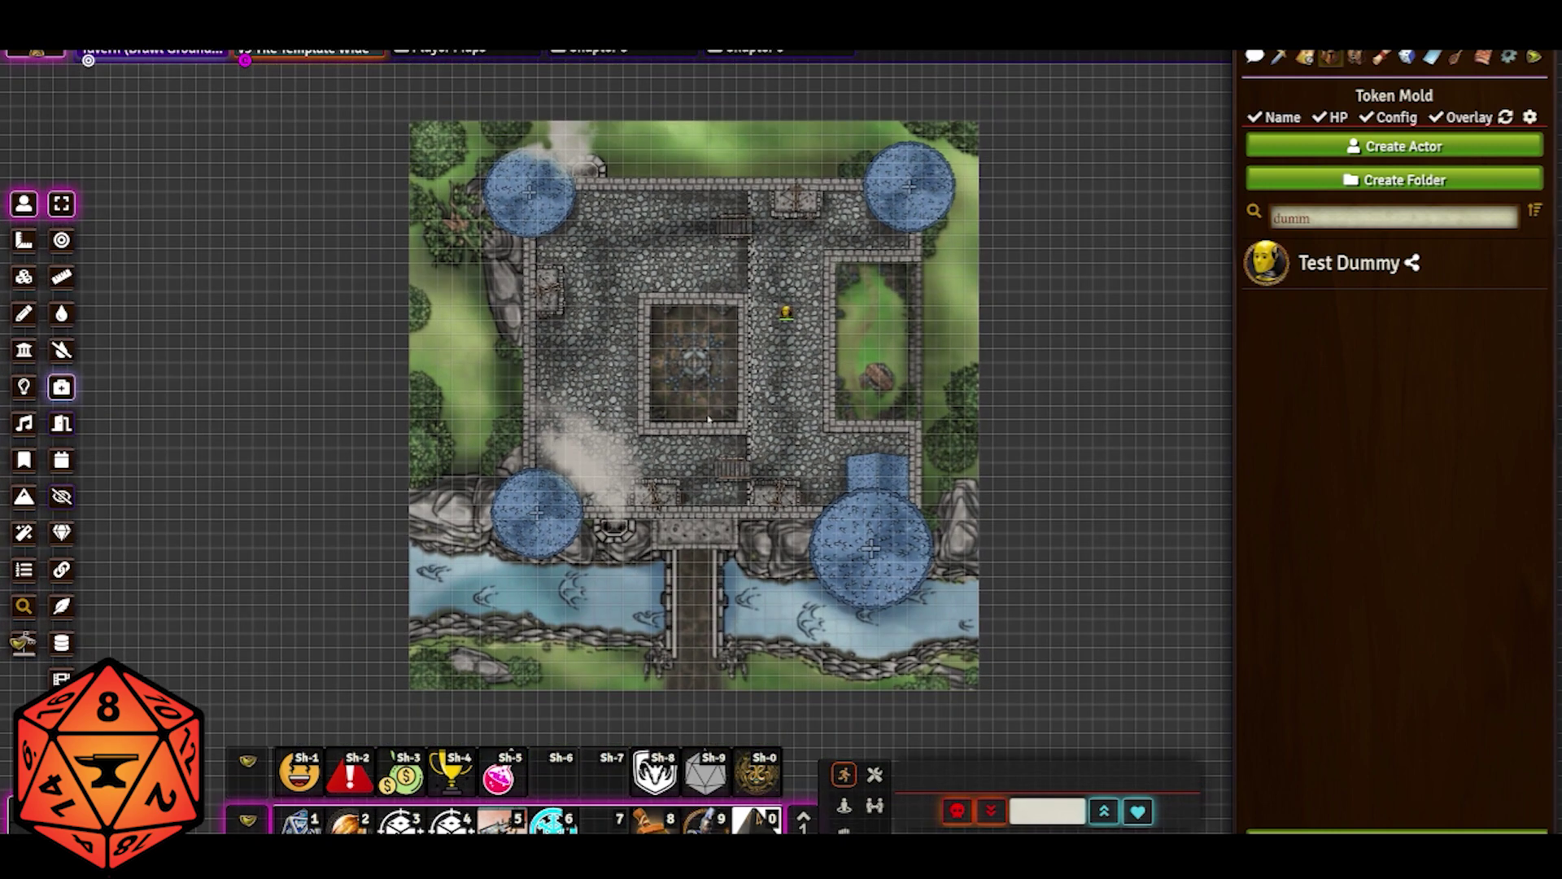
pyautogui.scroll(3, 708, 418)
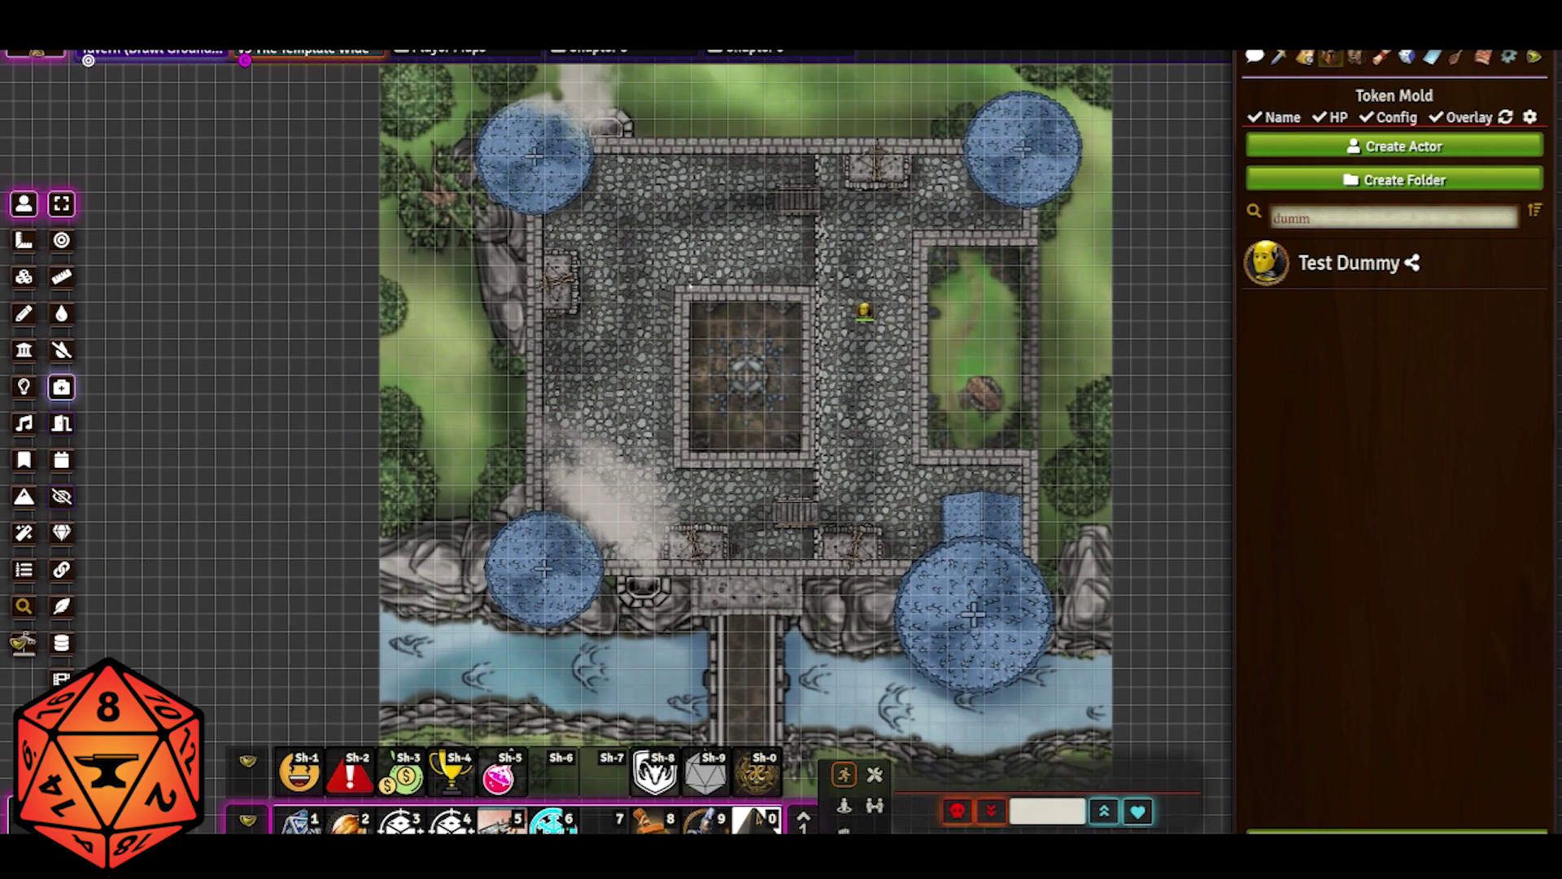
pyautogui.press('Up')
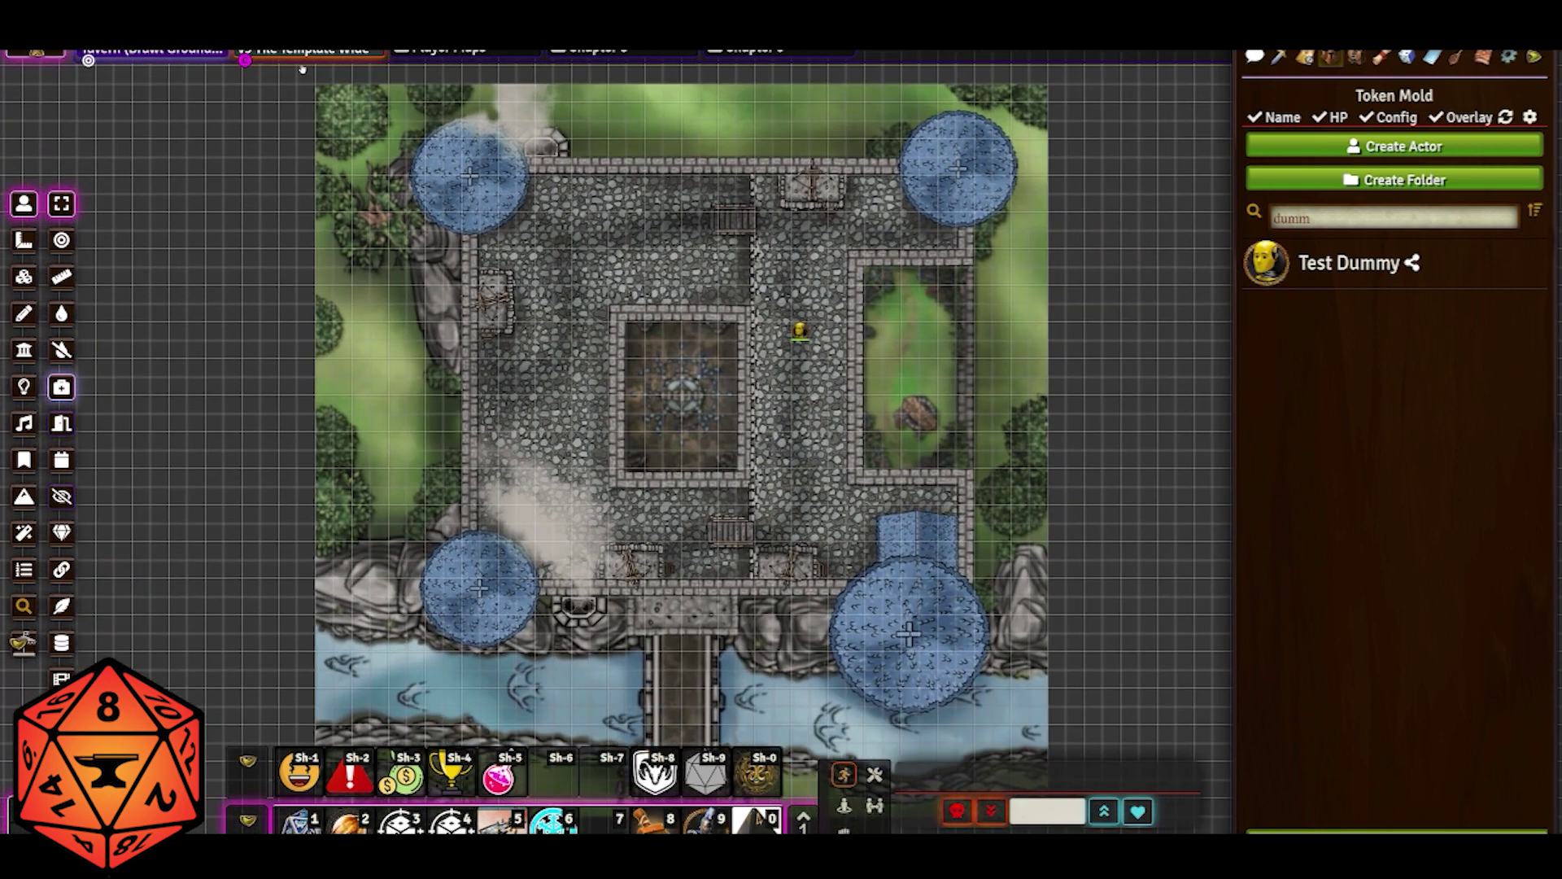
# Copy the image path from the castle map tile's configuration and close it without changing the tile.
pyautogui.rightClick(295, 52)
pyautogui.click(23, 277)
pyautogui.doubleClick(597, 275)
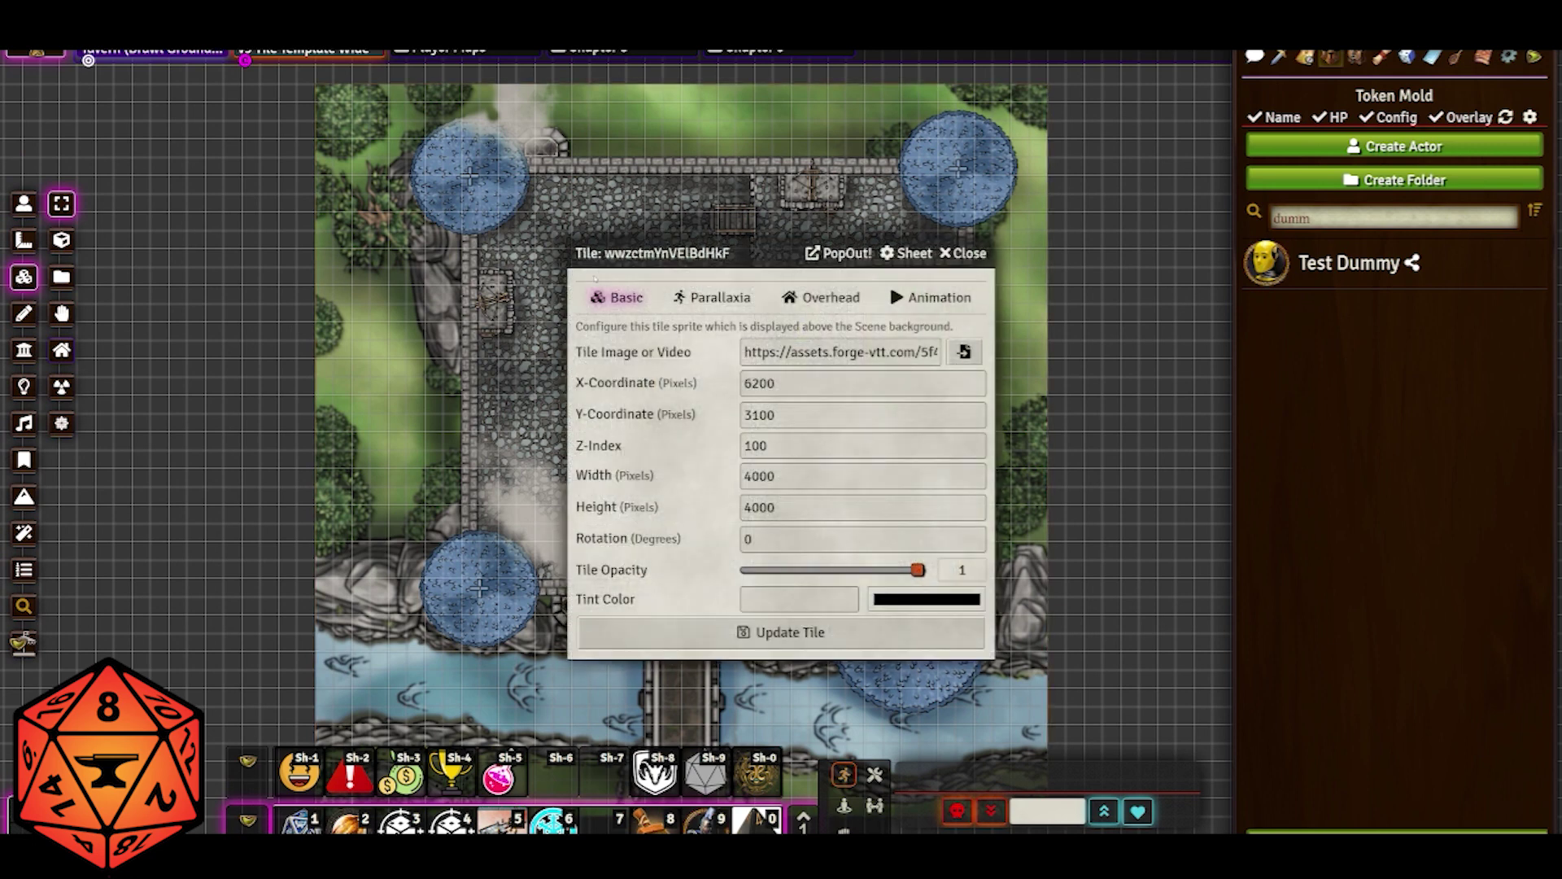
pyautogui.click(826, 351)
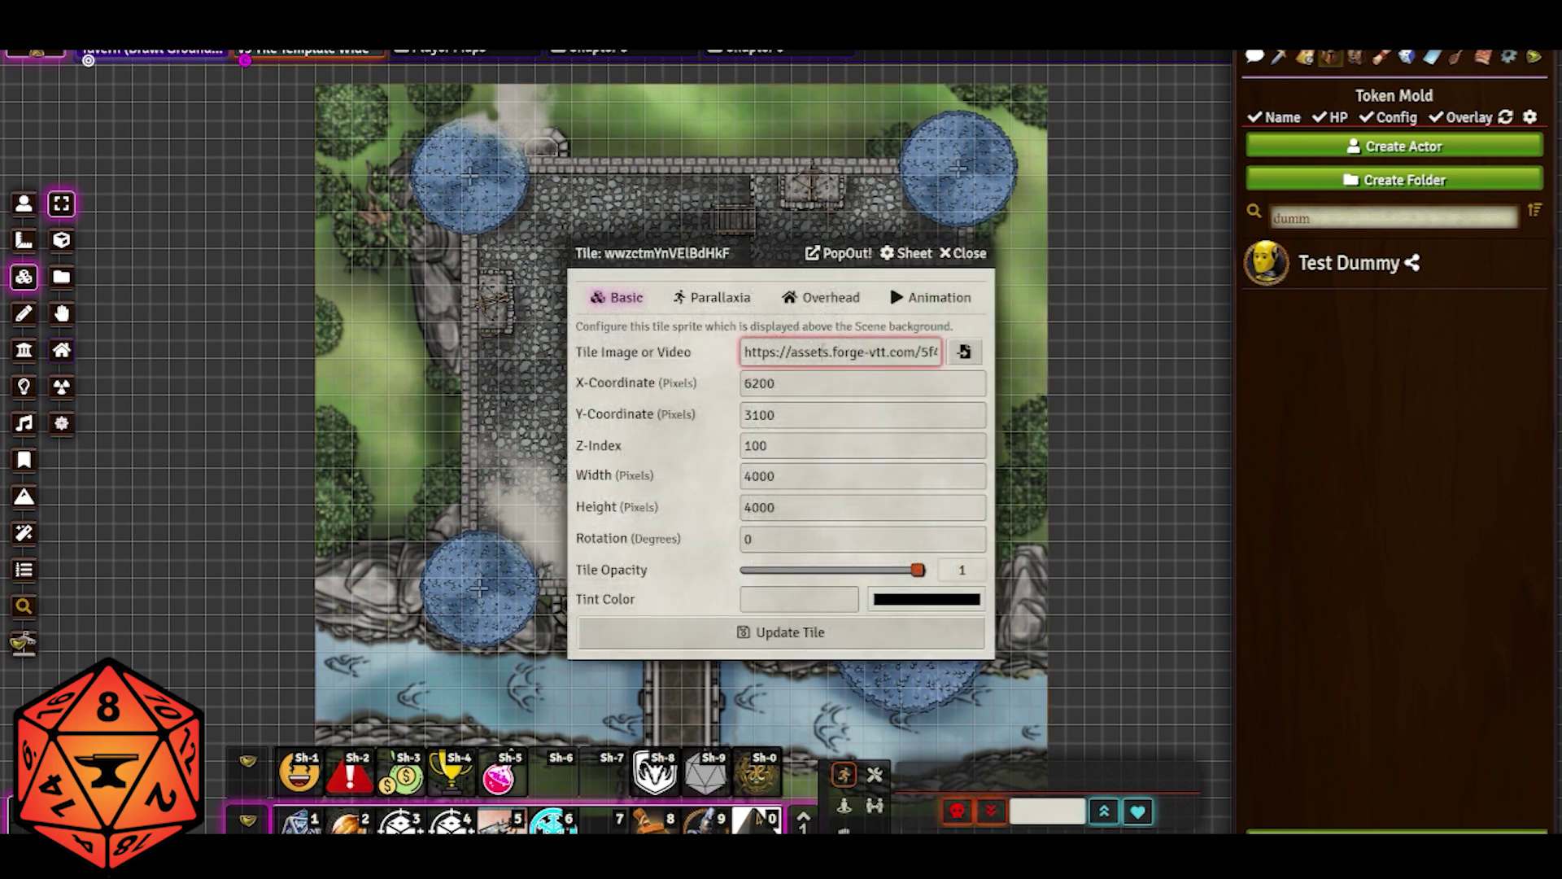
pyautogui.hotkey('ctrl', 'a')
pyautogui.click(964, 253)
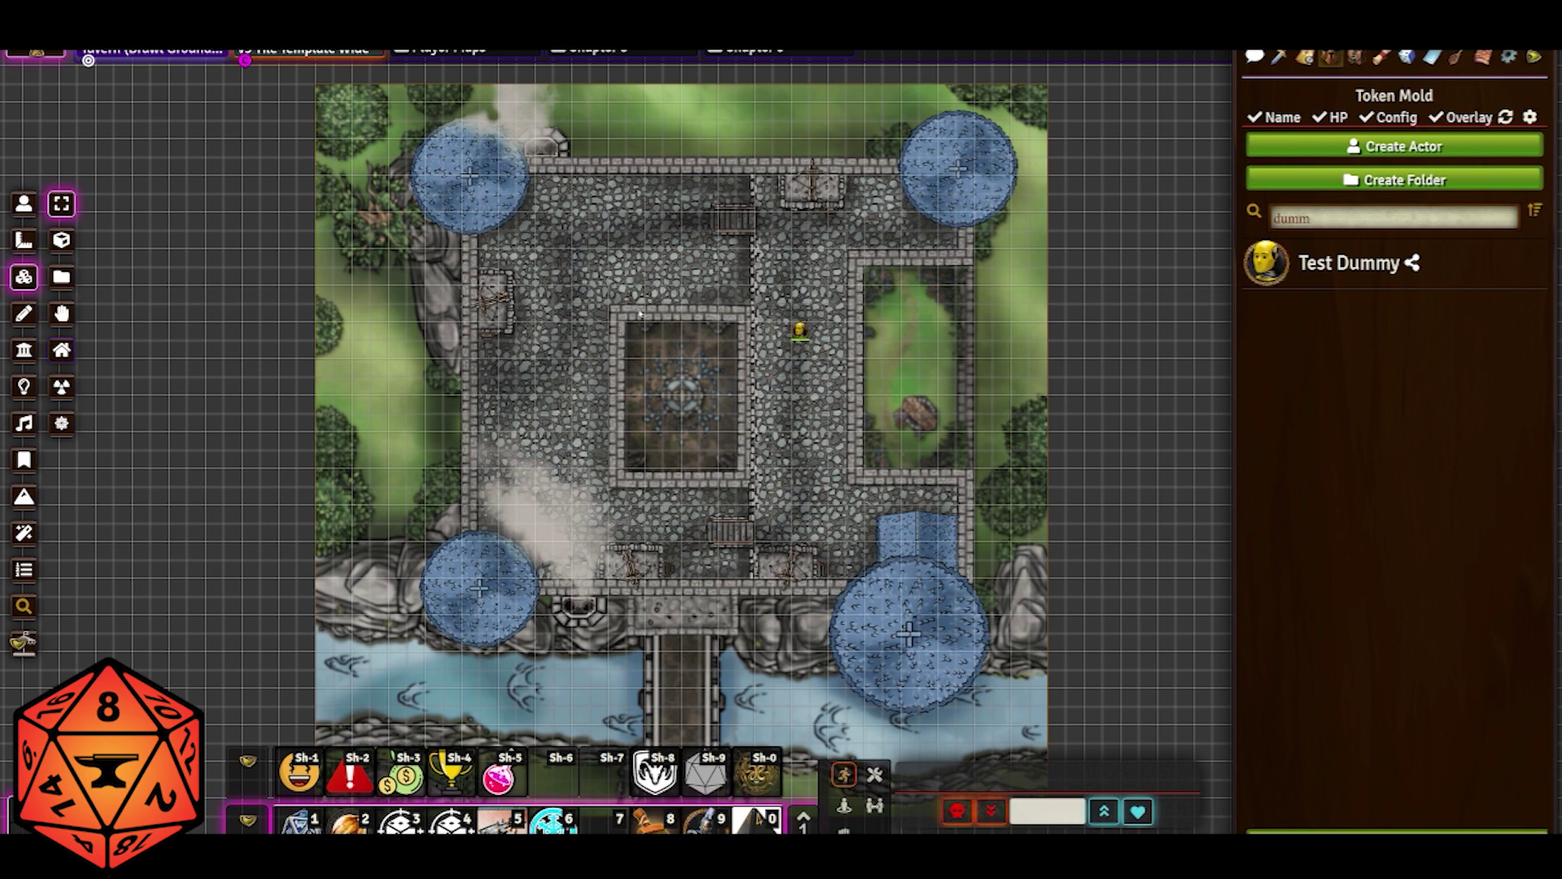
# Rename the v9 Tile Template Wide scene to PH Rooftop and set its navigation name to Castle Roof.
pyautogui.rightClick(307, 52)
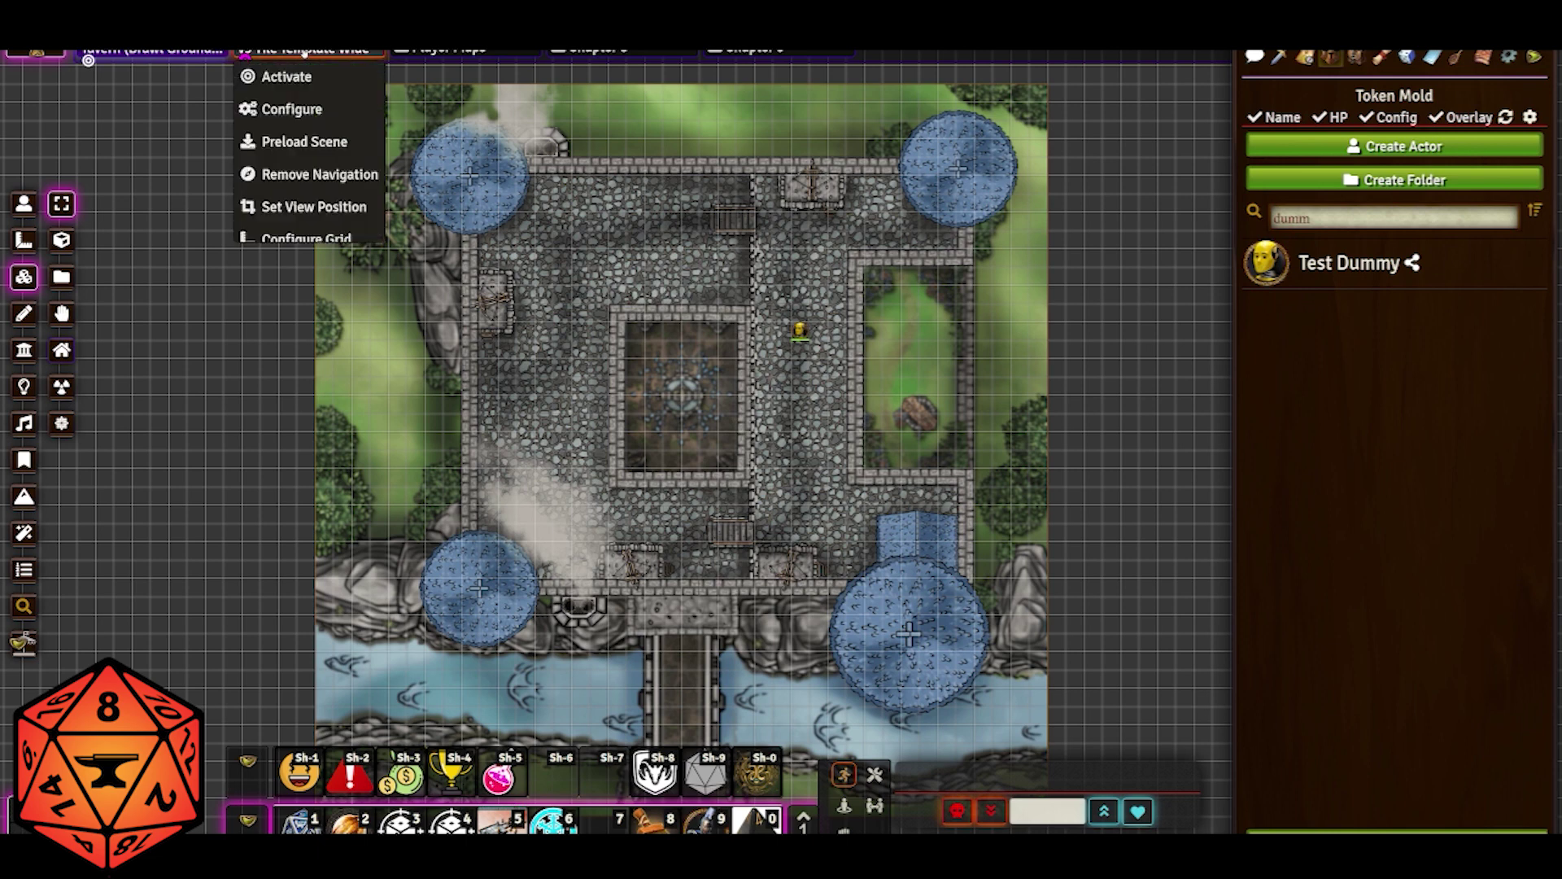
pyautogui.click(291, 109)
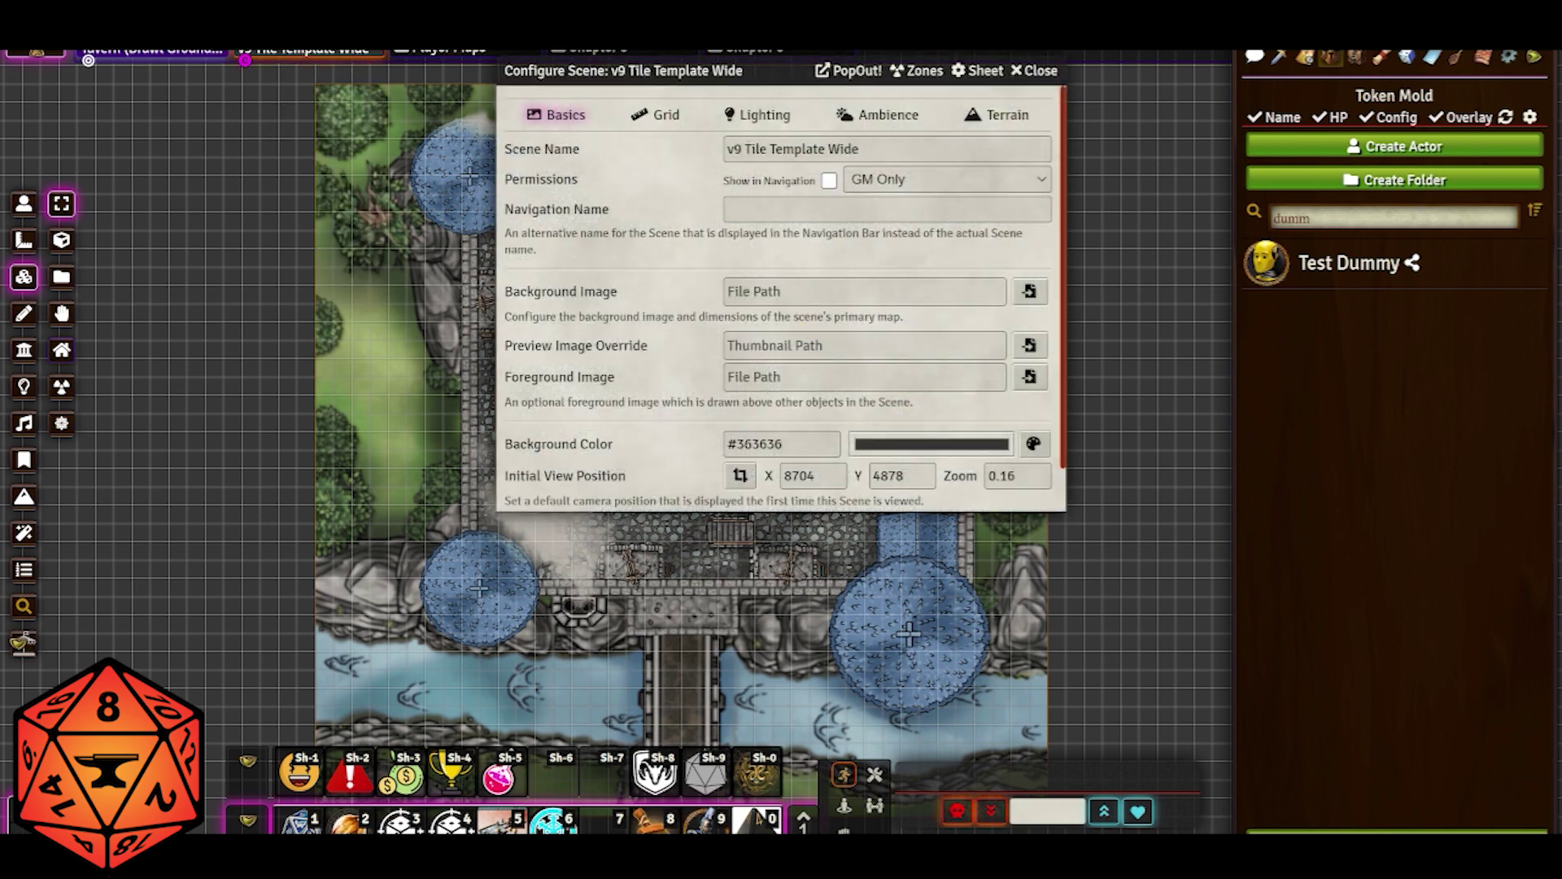
pyautogui.moveTo(887, 148); pyautogui.dragTo(704, 141)
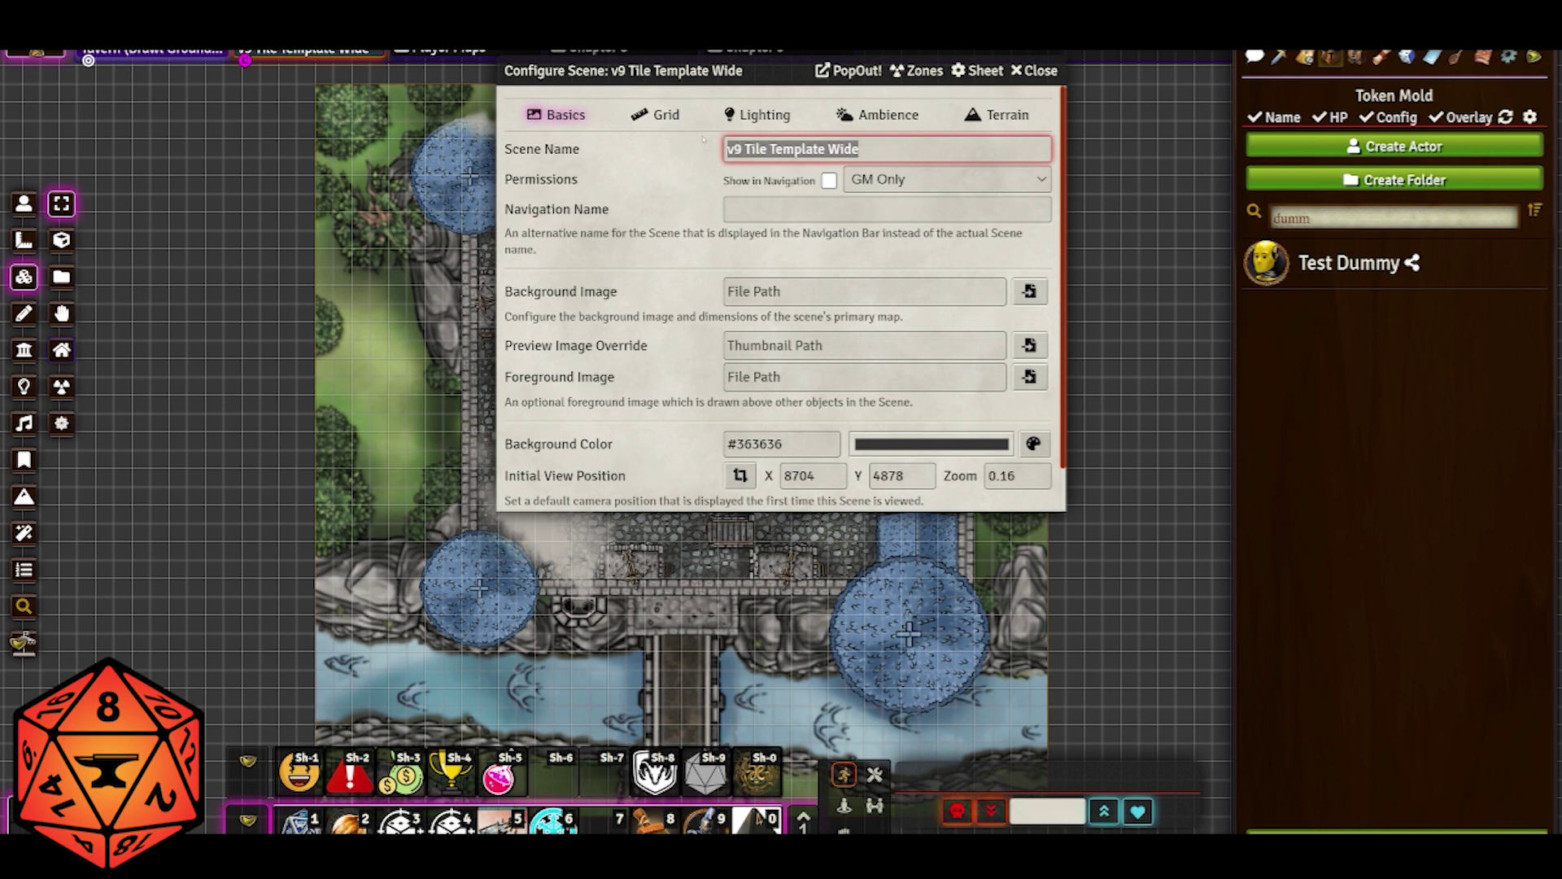
pyautogui.write('P')
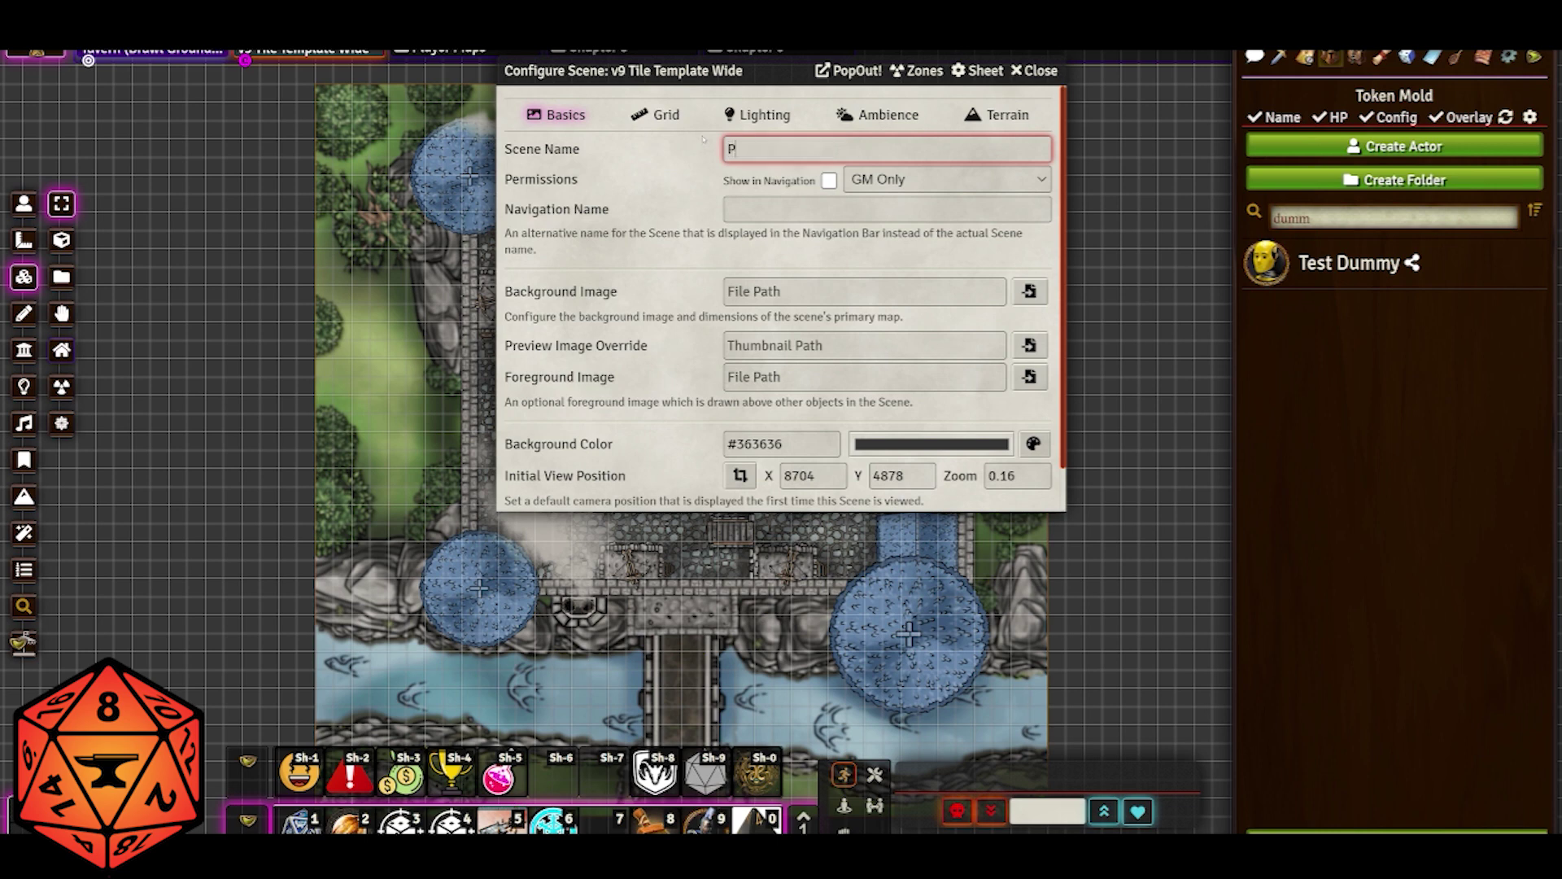
pyautogui.write('H Rooftop')
pyautogui.click(751, 214)
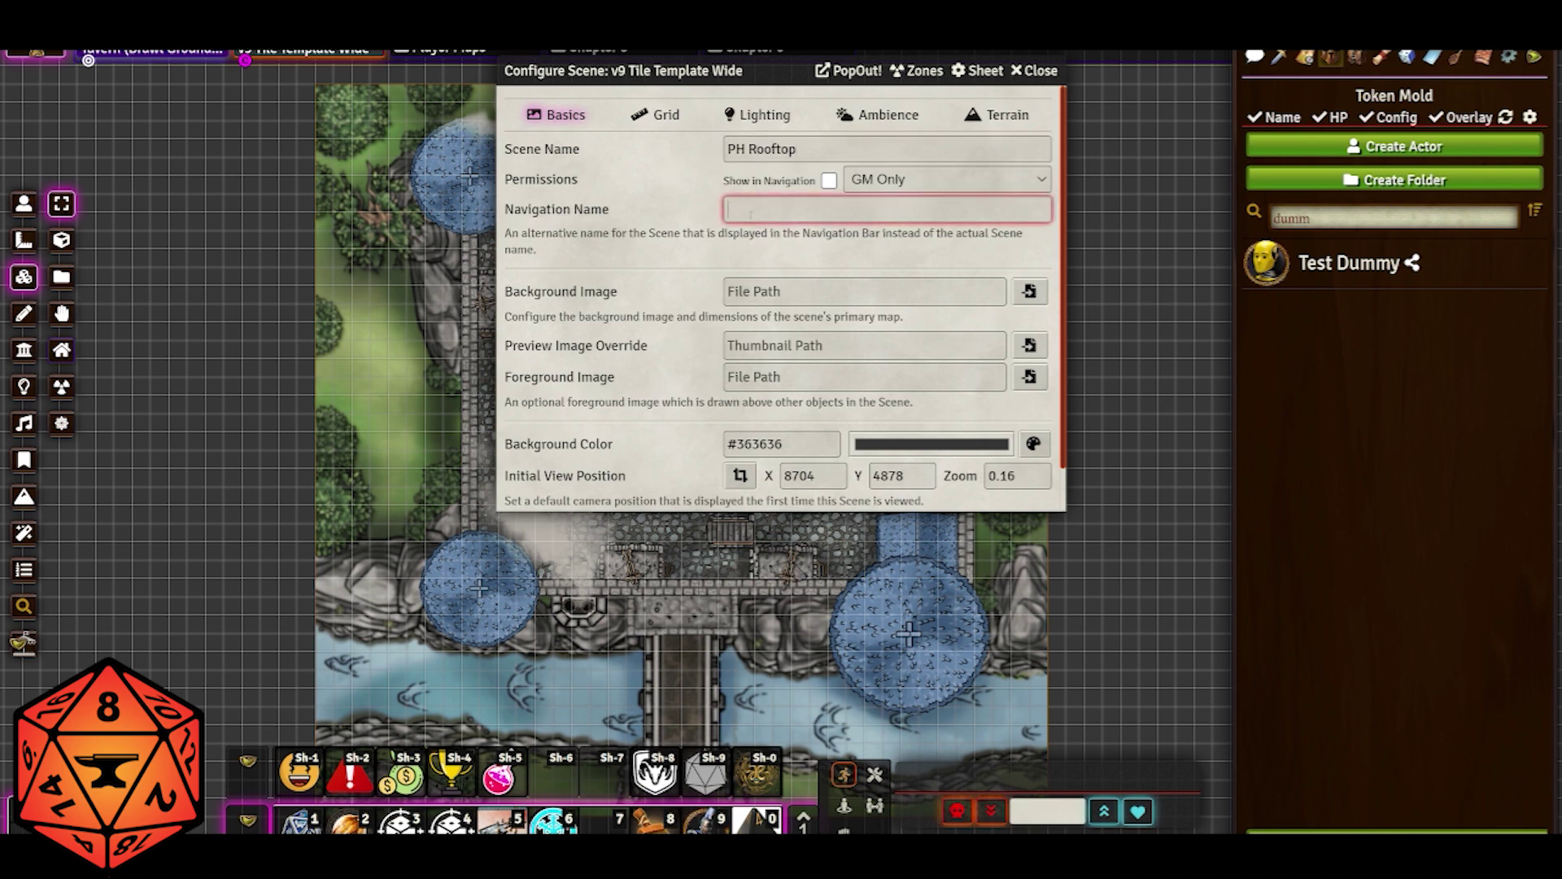
pyautogui.write('Castle')
pyautogui.write('Roof')
pyautogui.click(695, 212)
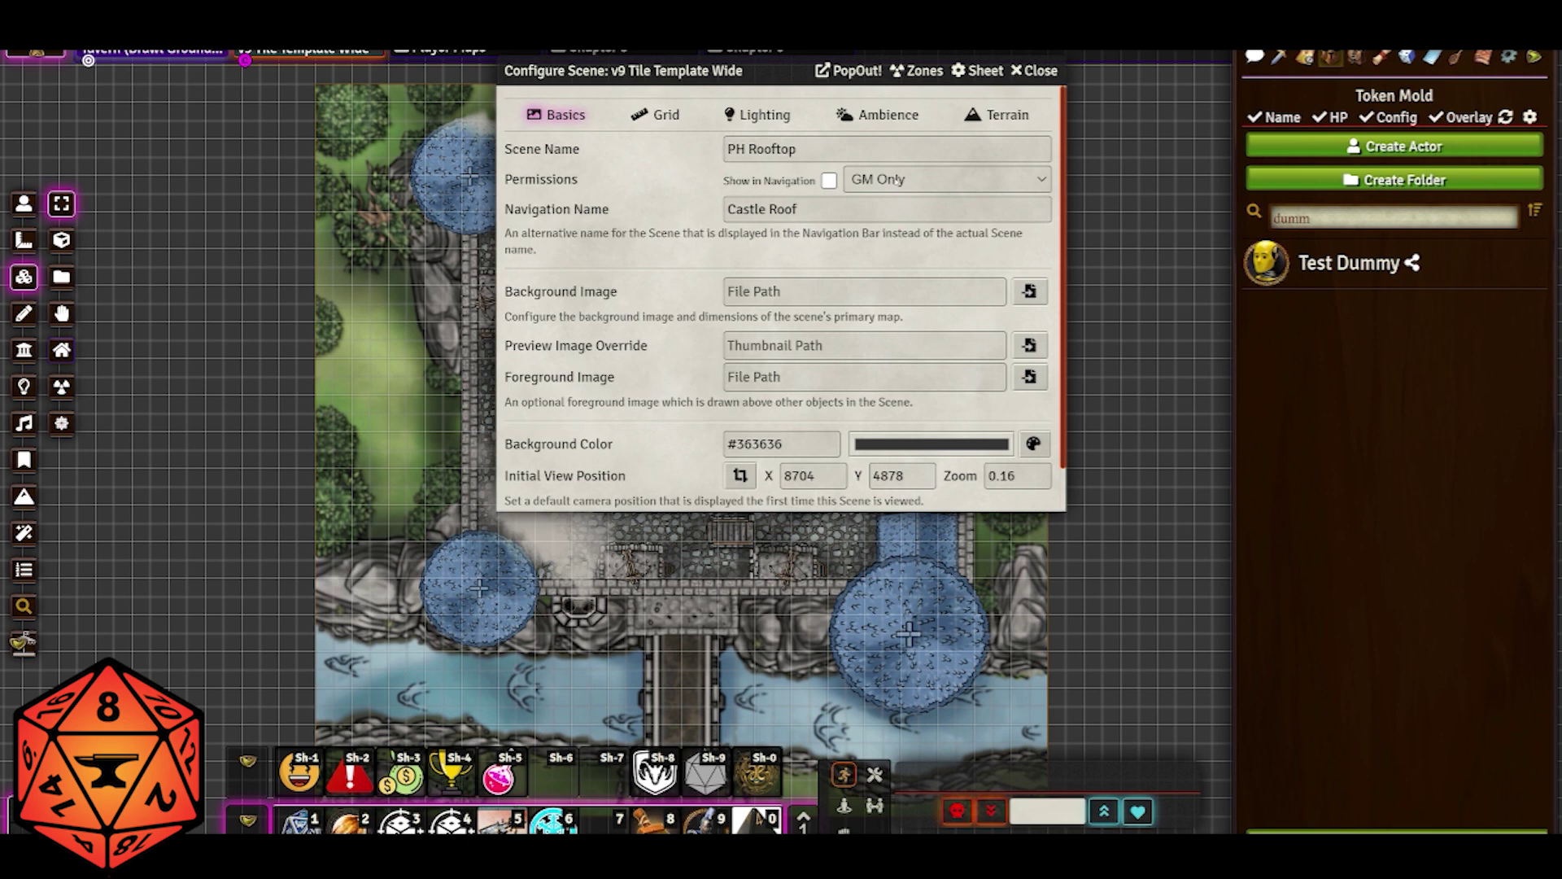
# Review the scene's permission choices, keeping GM Only, and try out the Show in Navigation option.
pyautogui.click(885, 179)
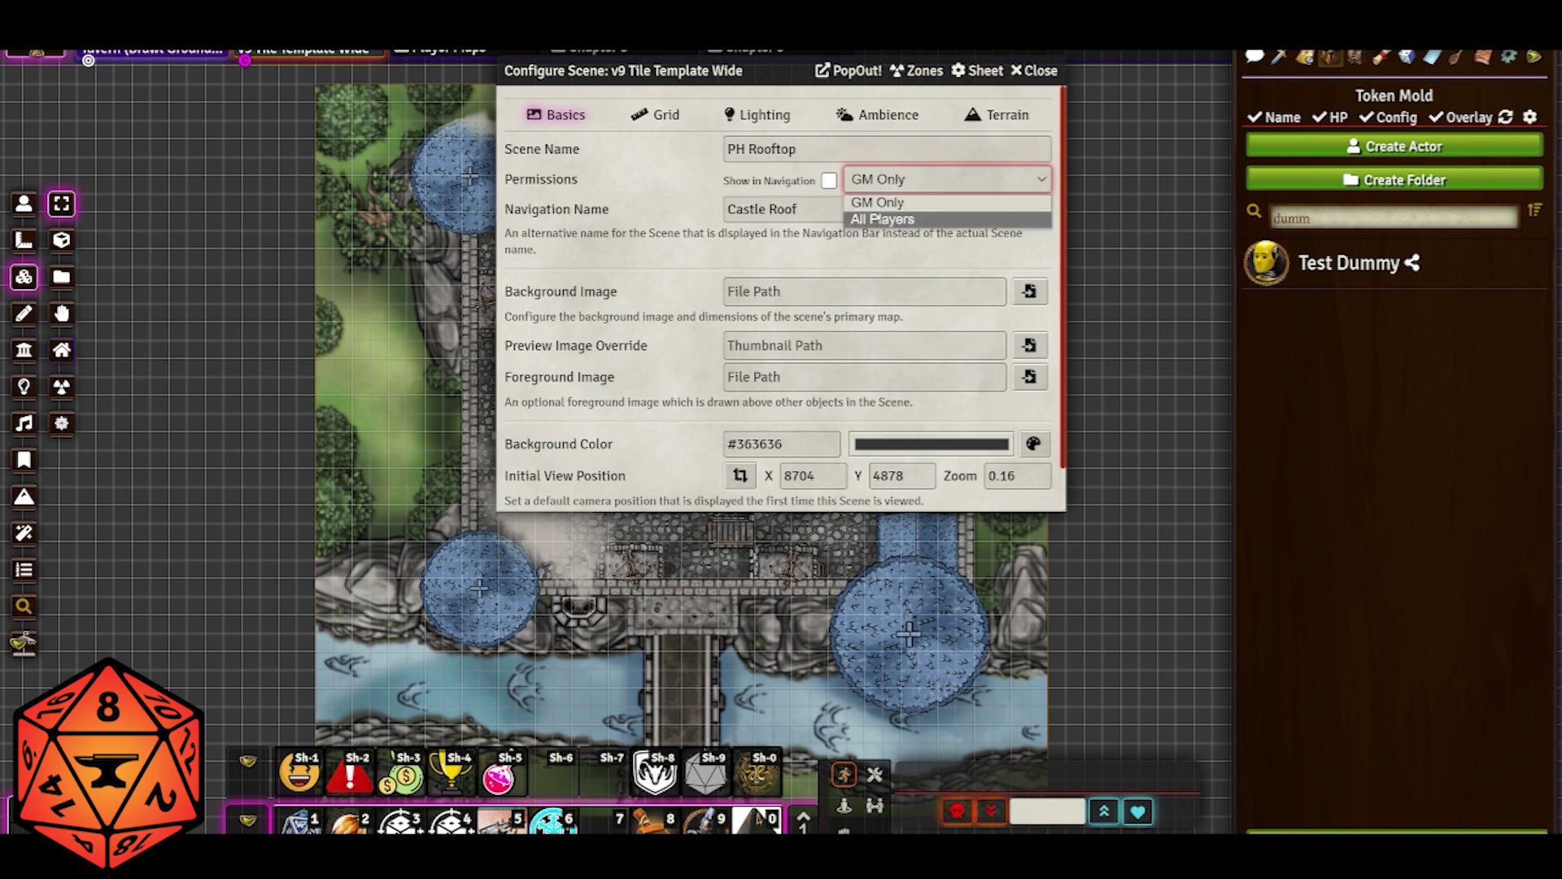
pyautogui.click(877, 201)
pyautogui.click(829, 180)
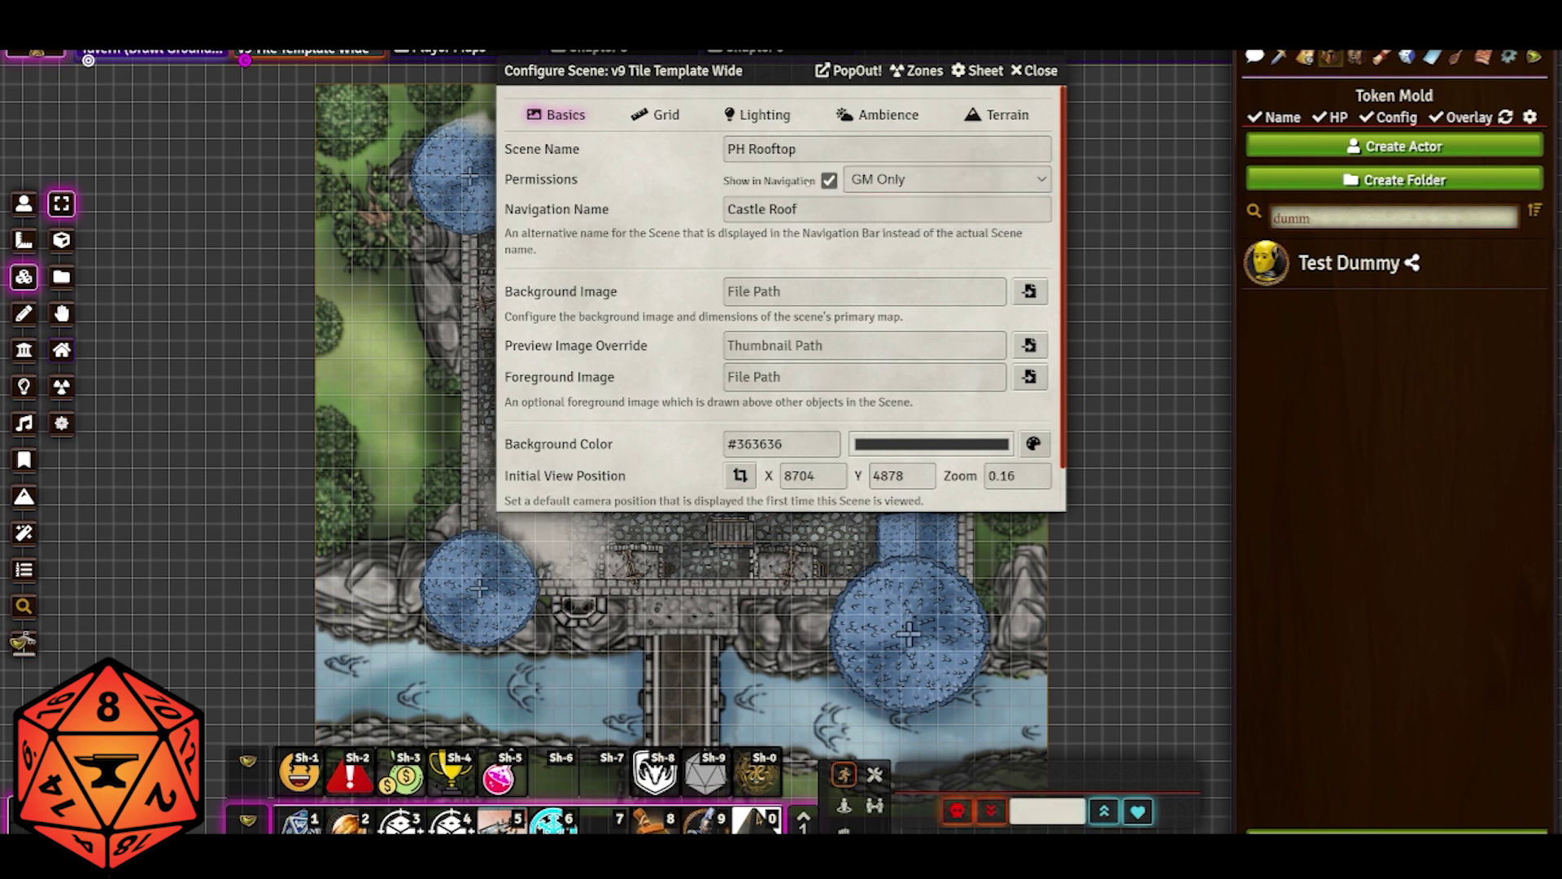
pyautogui.click(828, 180)
# Paste the copied PH_Map_01_Roof.png path as the scene's preview image override.
pyautogui.scroll(-1, 684, 247)
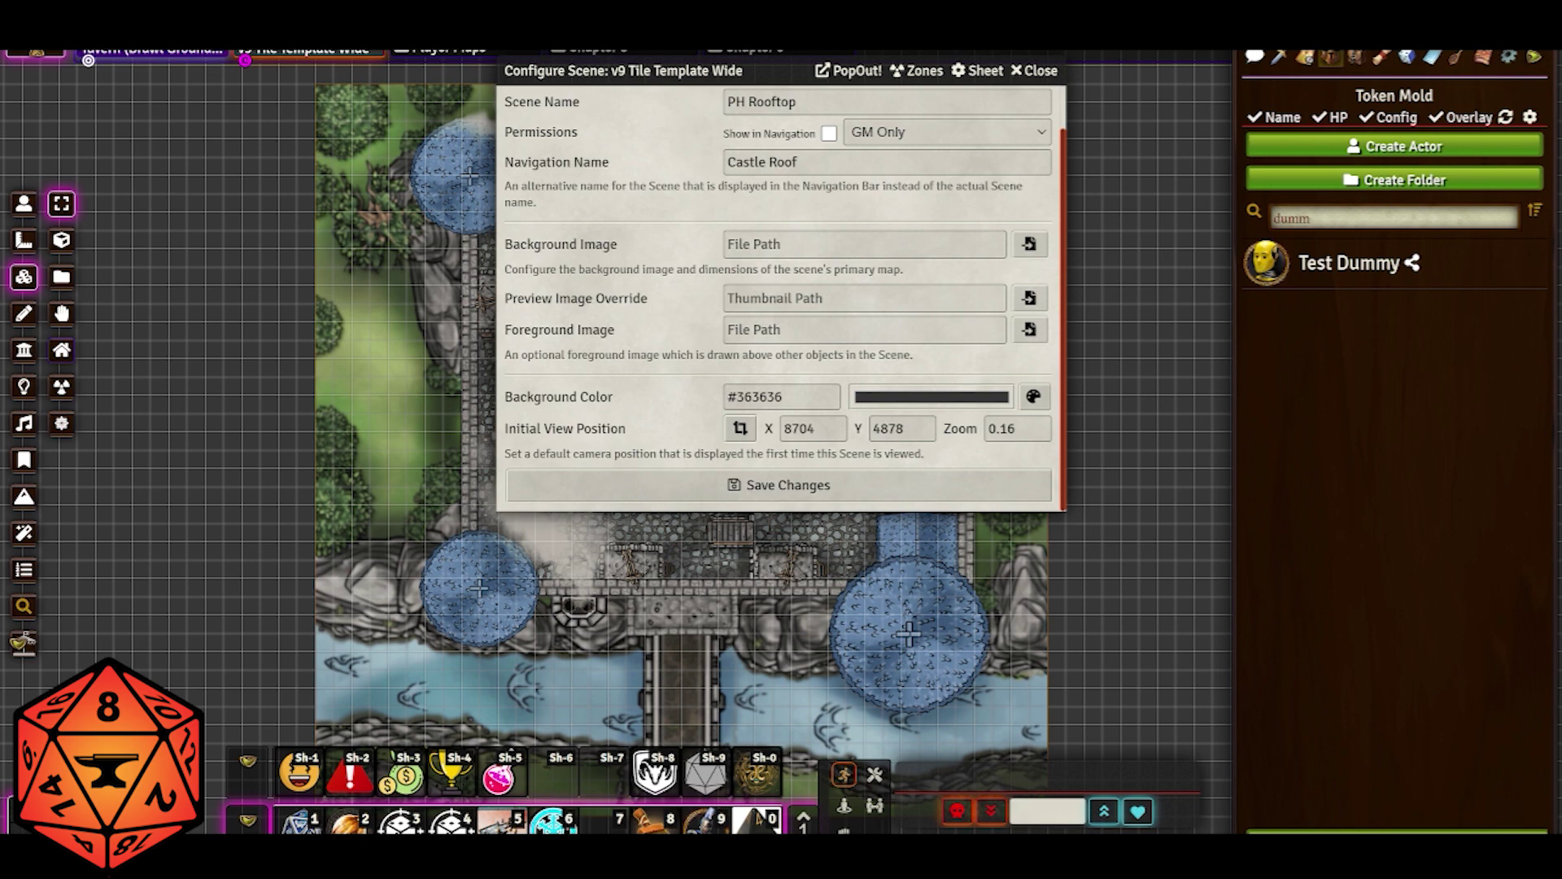
pyautogui.click(773, 299)
pyautogui.hotkey('ctrl', 'v')
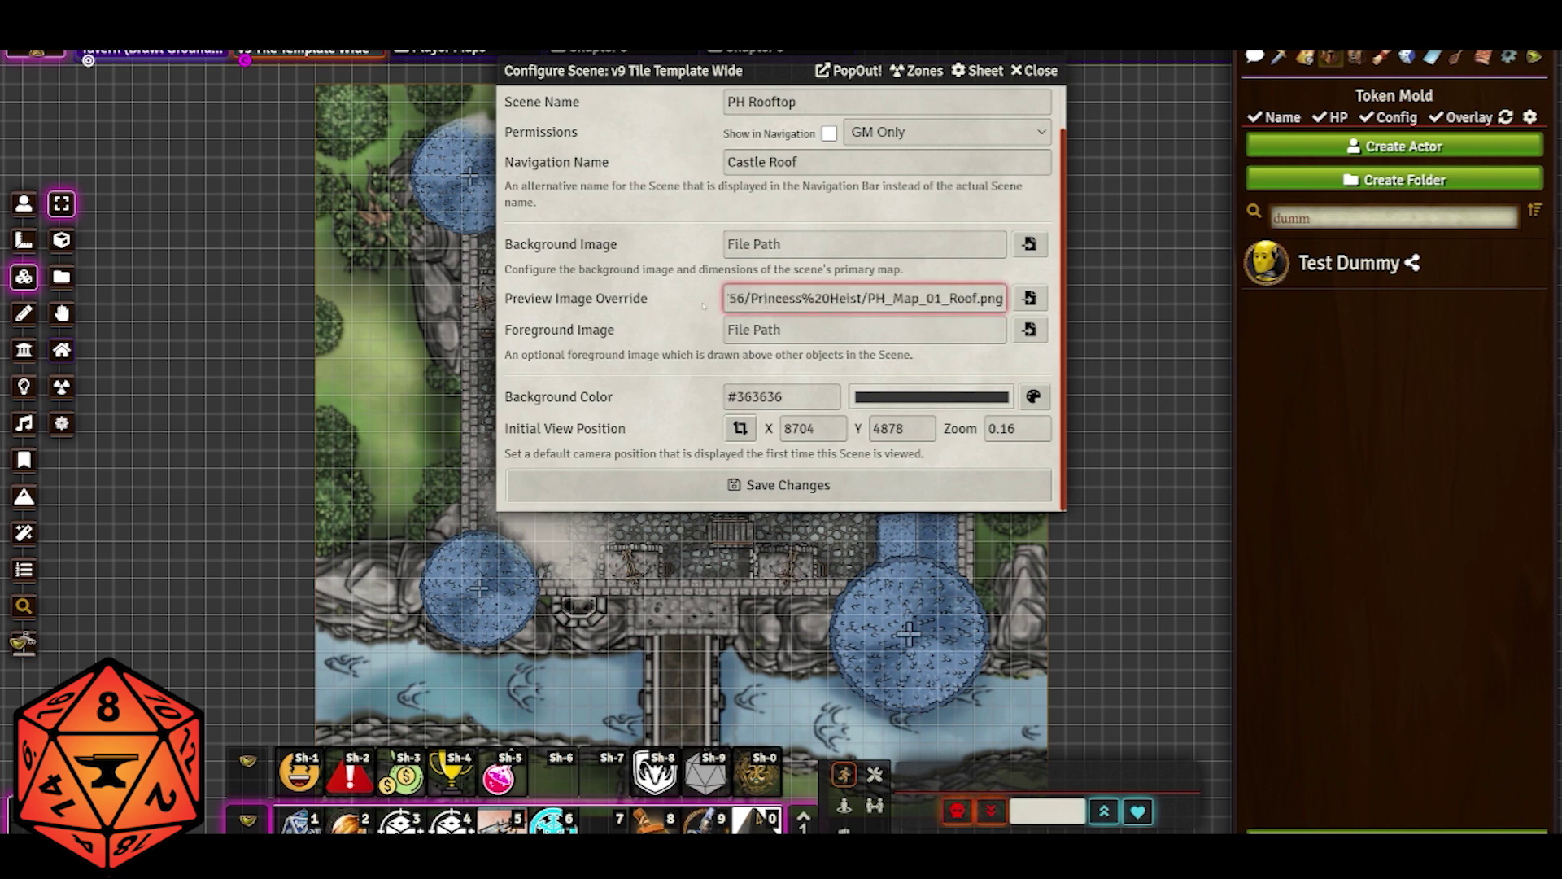
pyautogui.click(687, 301)
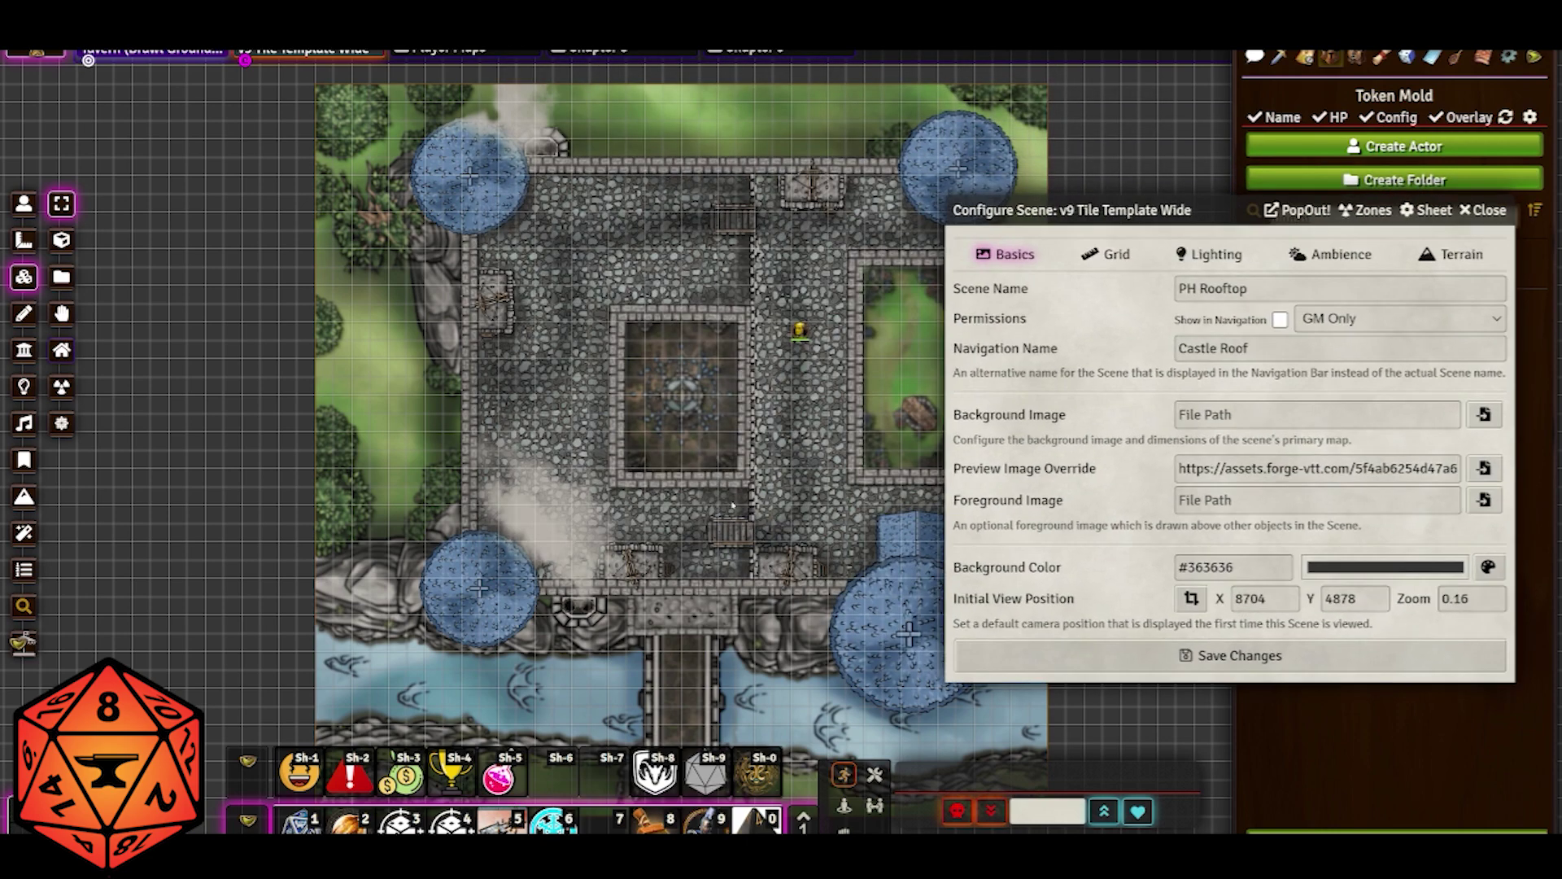
# Capture a close-up view of the courtyard around the Test Dummy token as the scene's initial view position.
pyautogui.scroll(-2, 673, 457)
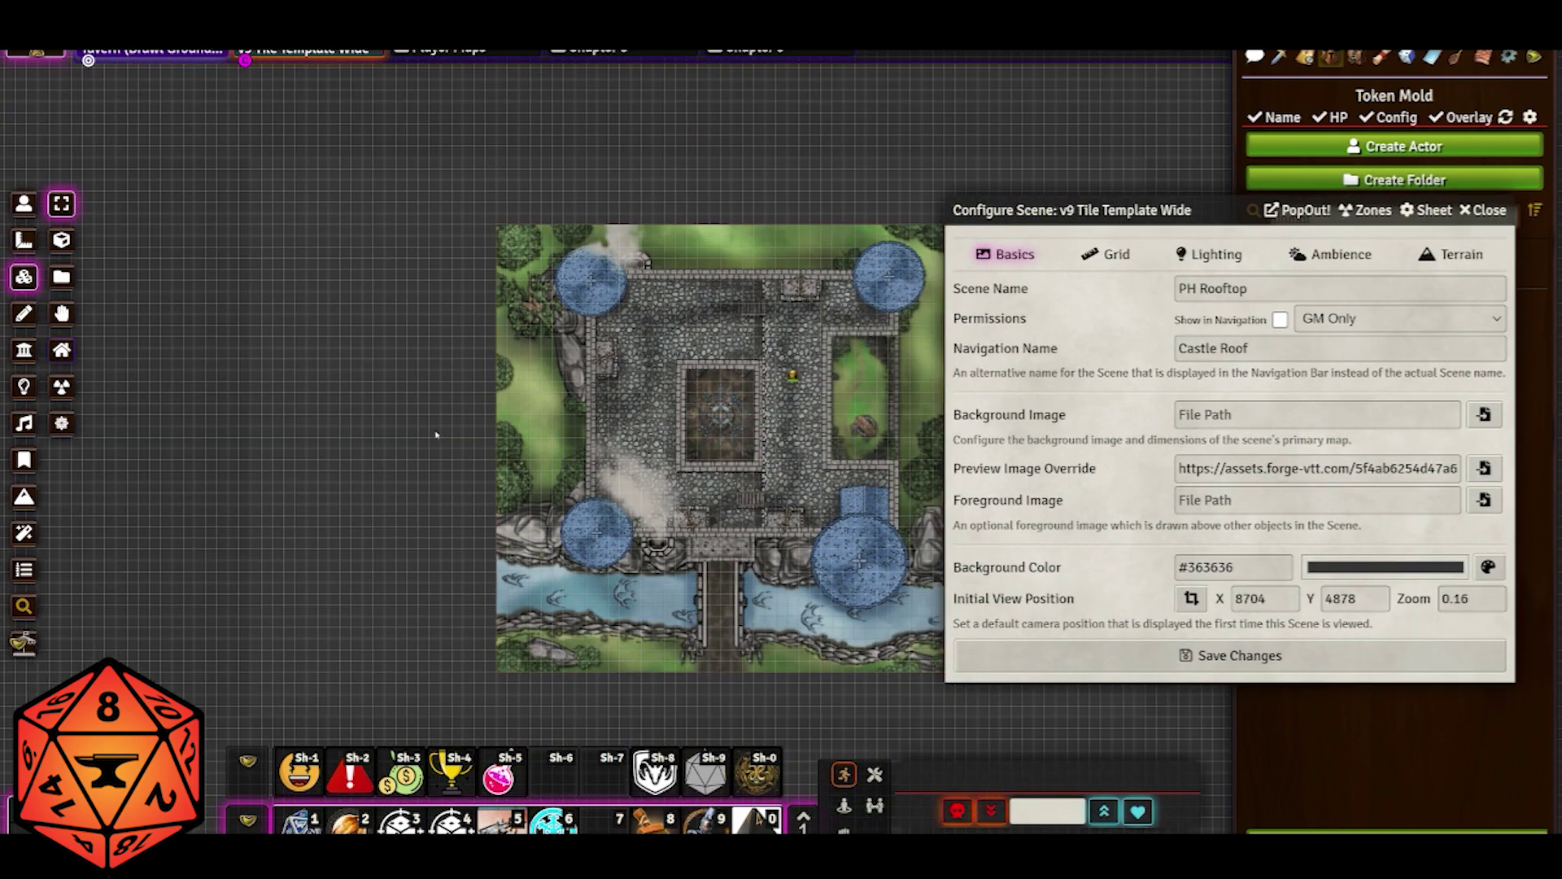
pyautogui.scroll(5, 694, 195)
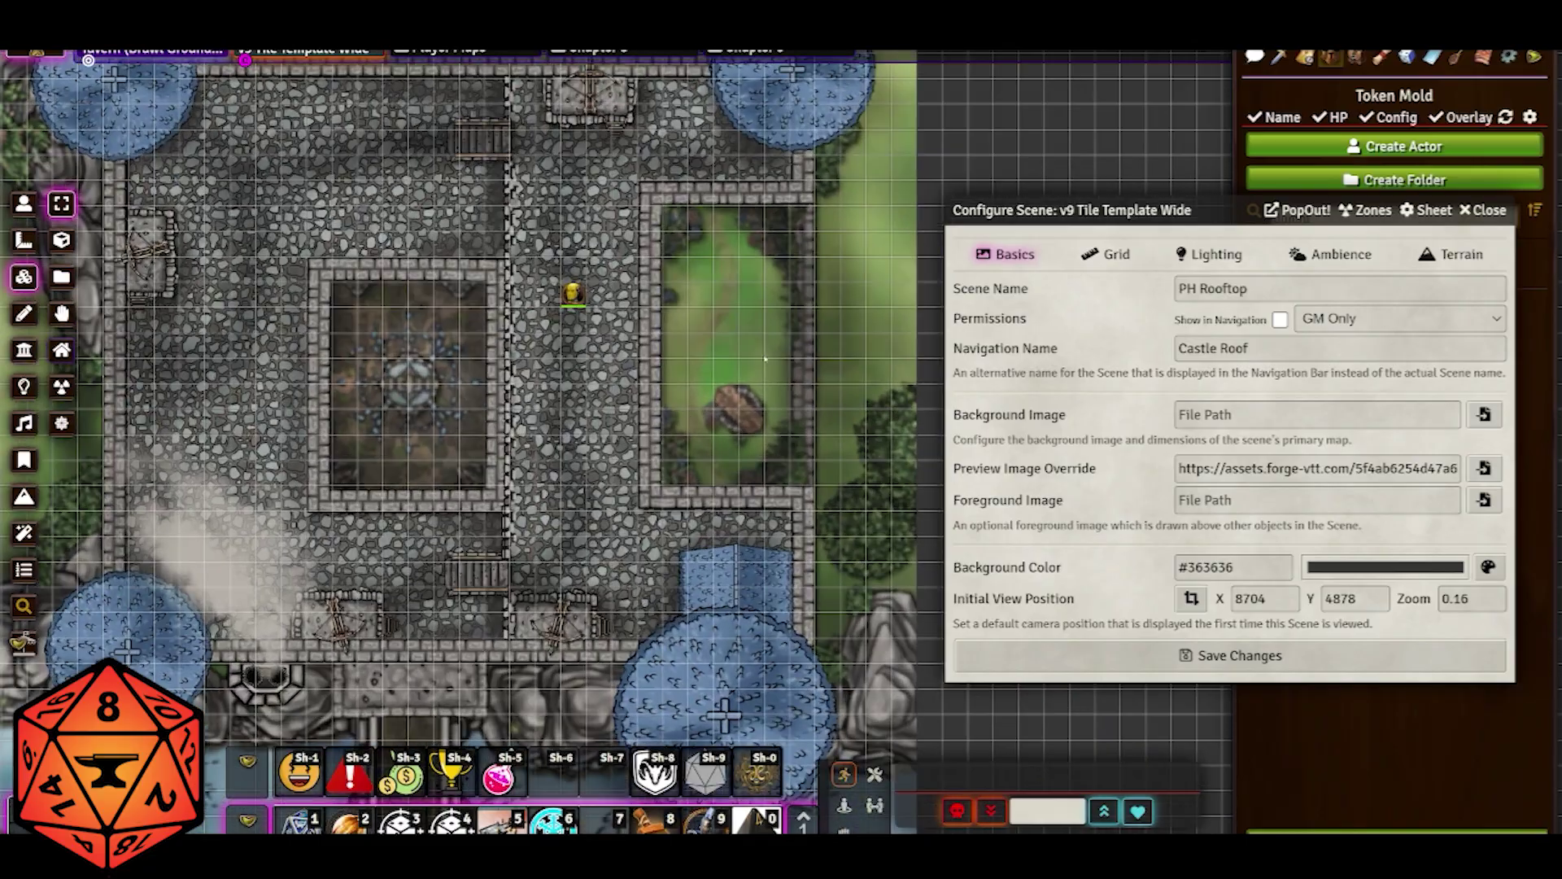
pyautogui.scroll(4, 666, 273)
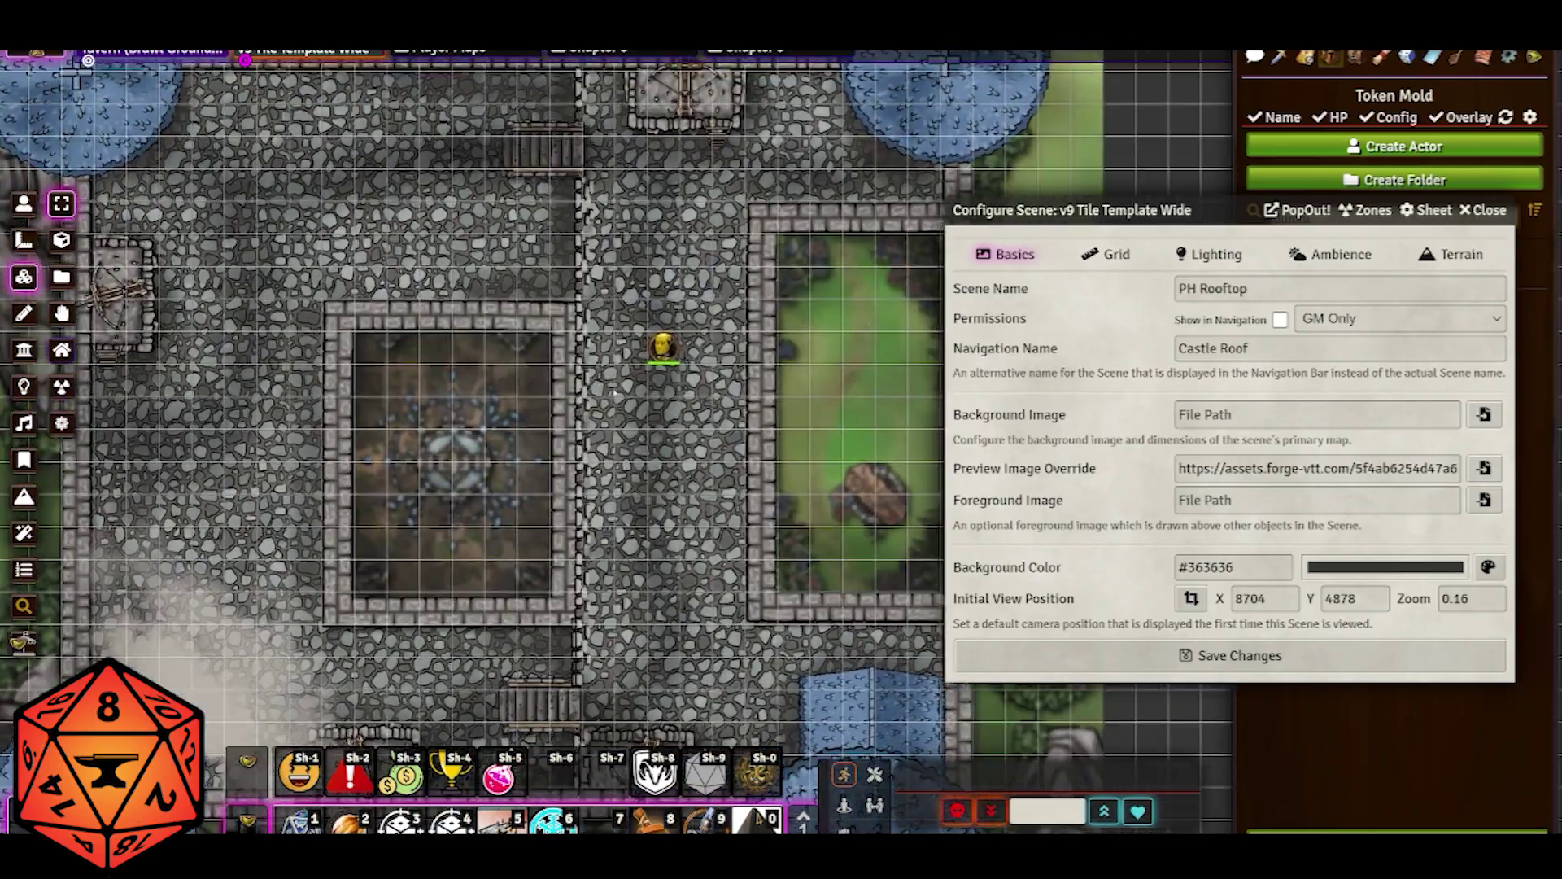
pyautogui.scroll(3, 666, 273)
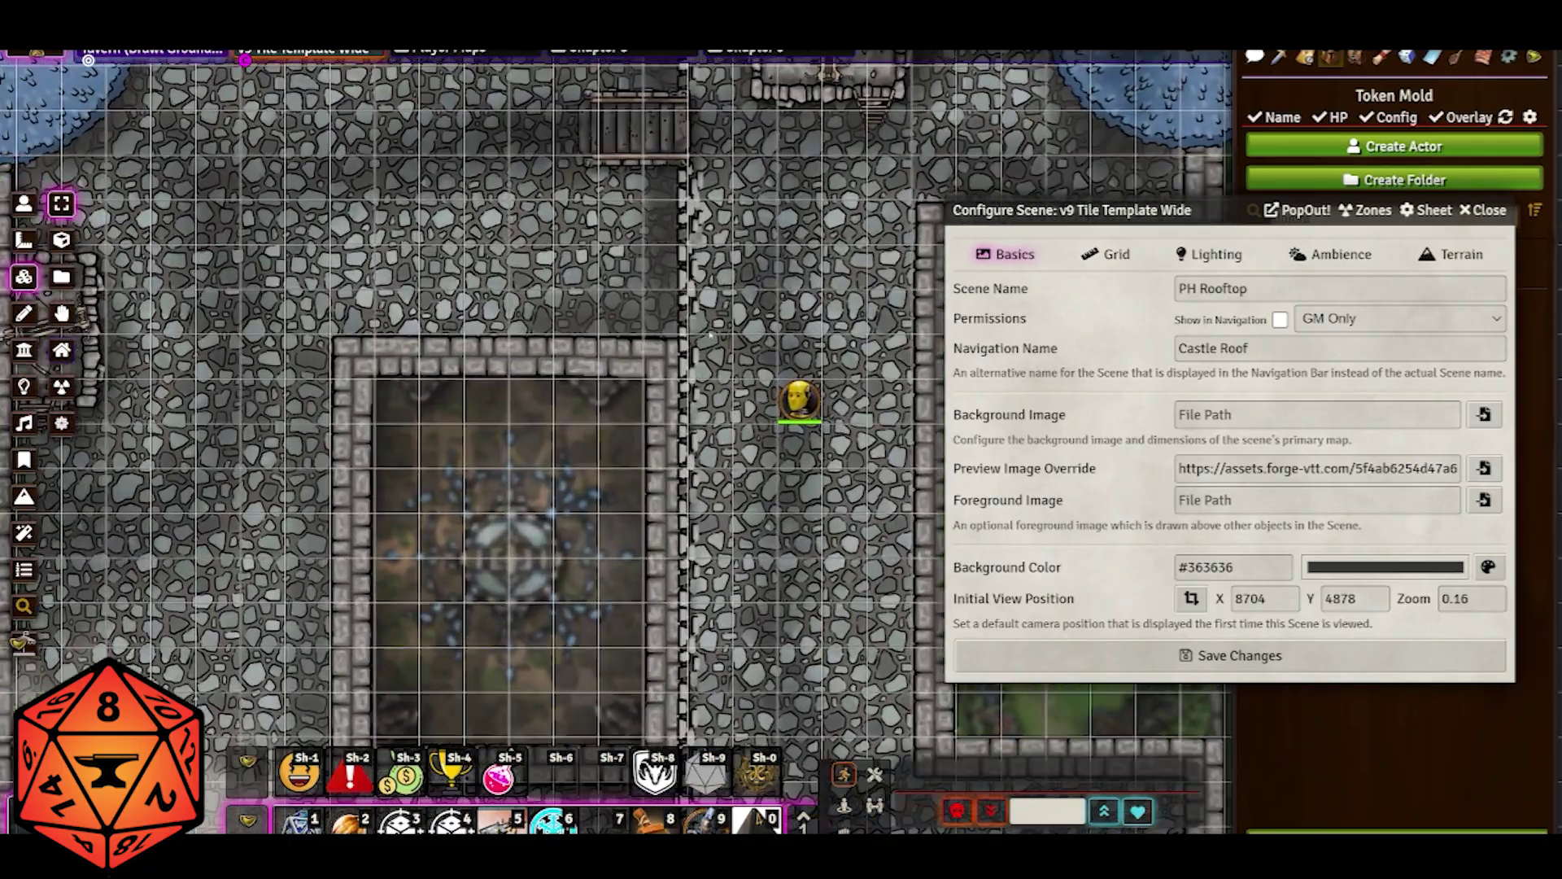
pyautogui.scroll(3, 827, 358)
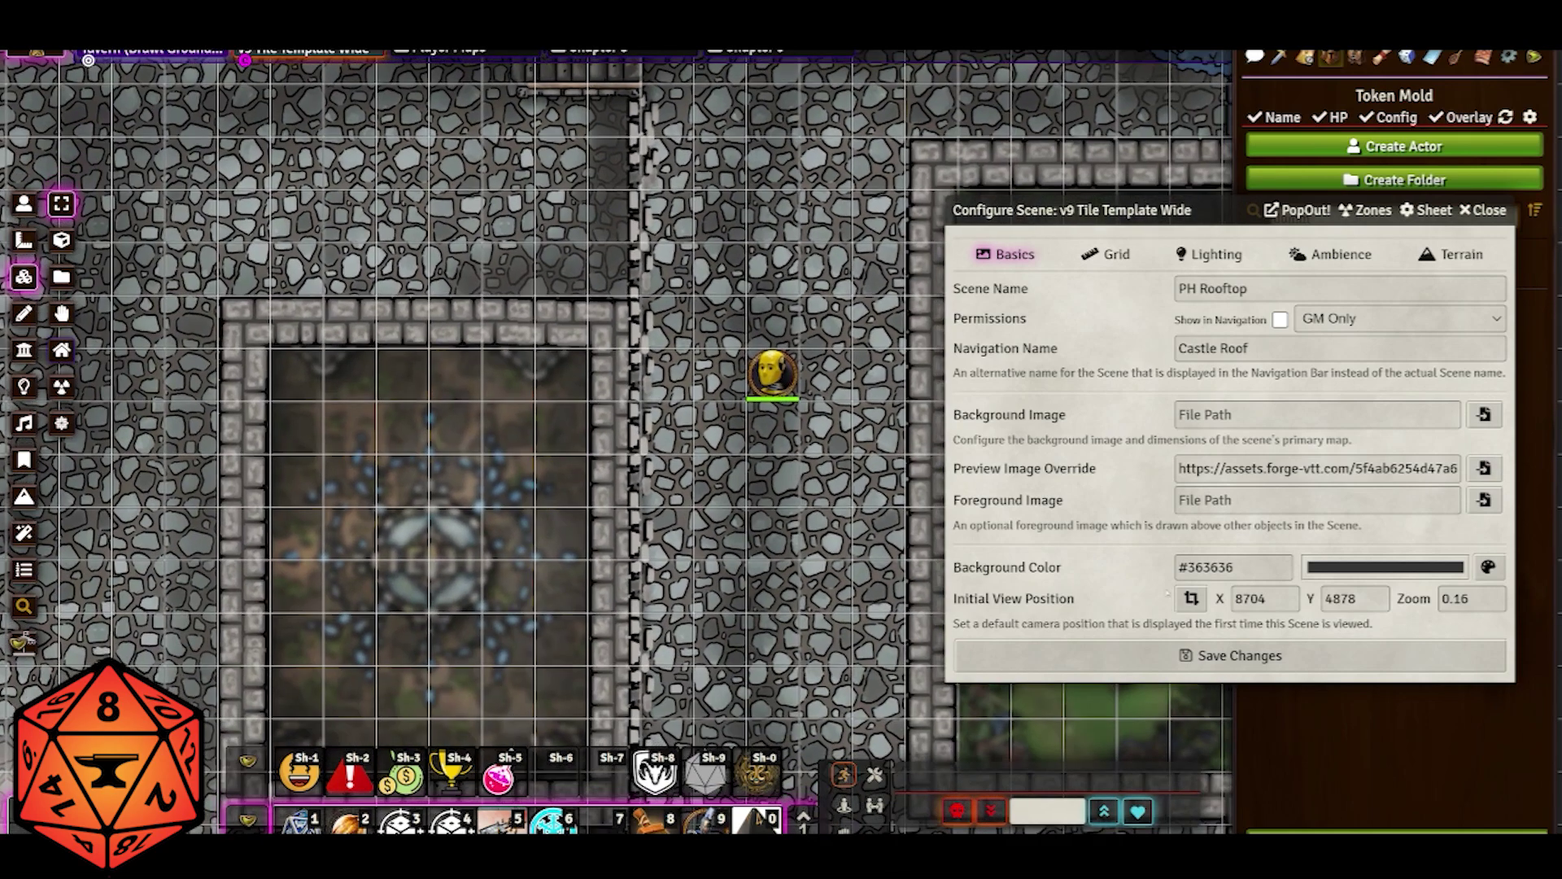
pyautogui.click(1191, 599)
# Change the scene's grid color to light blue #69b0ce.
pyautogui.click(1109, 254)
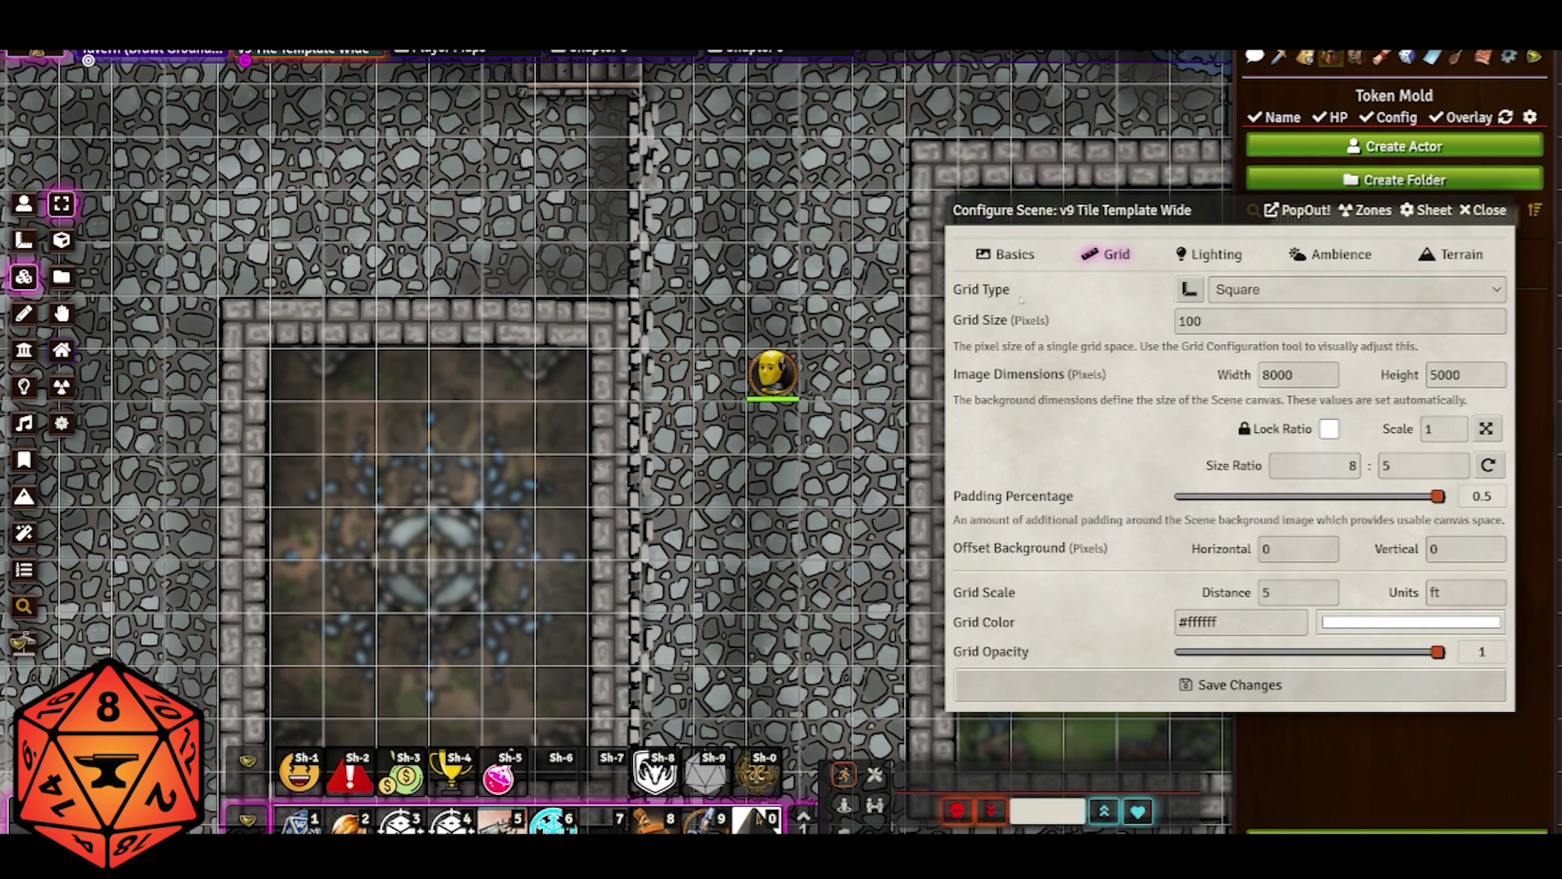
pyautogui.click(1368, 626)
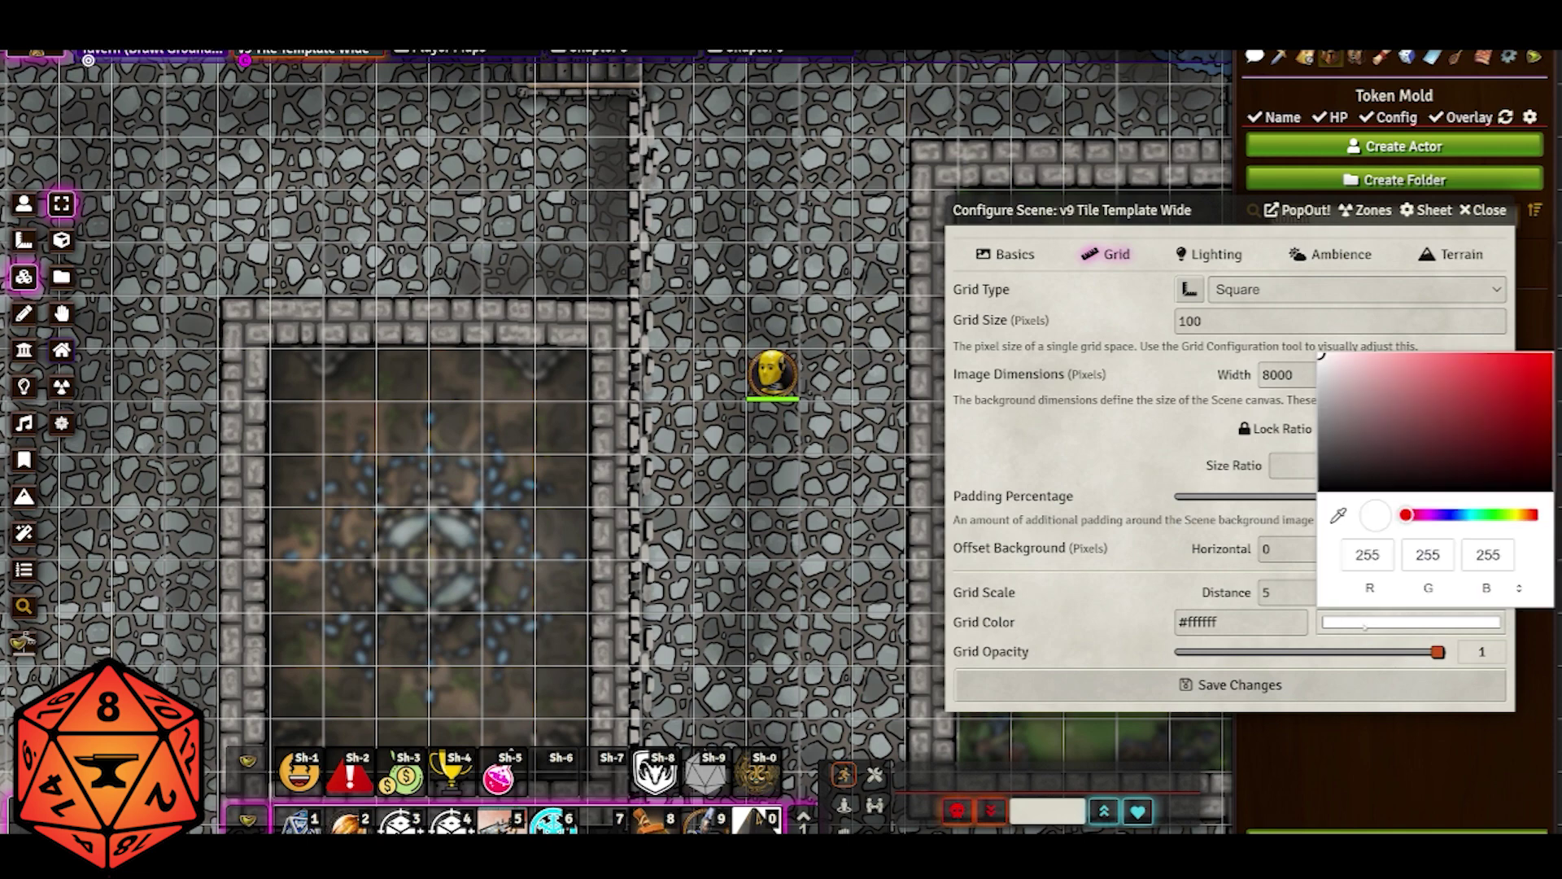
pyautogui.click(1465, 514)
pyautogui.moveTo(1426, 407); pyautogui.dragTo(1432, 380)
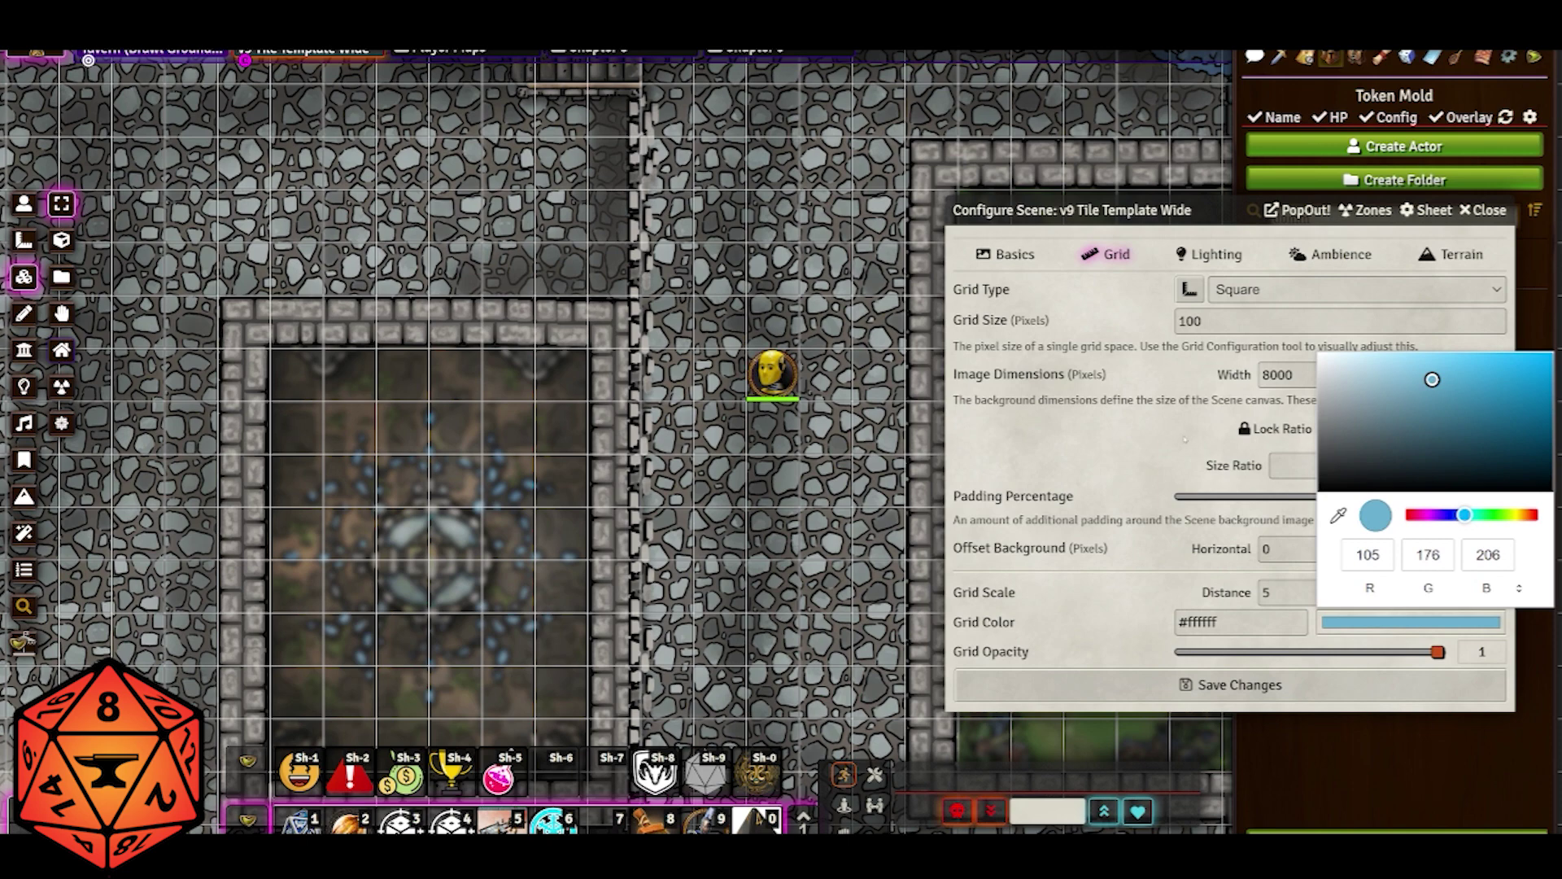
pyautogui.click(1184, 439)
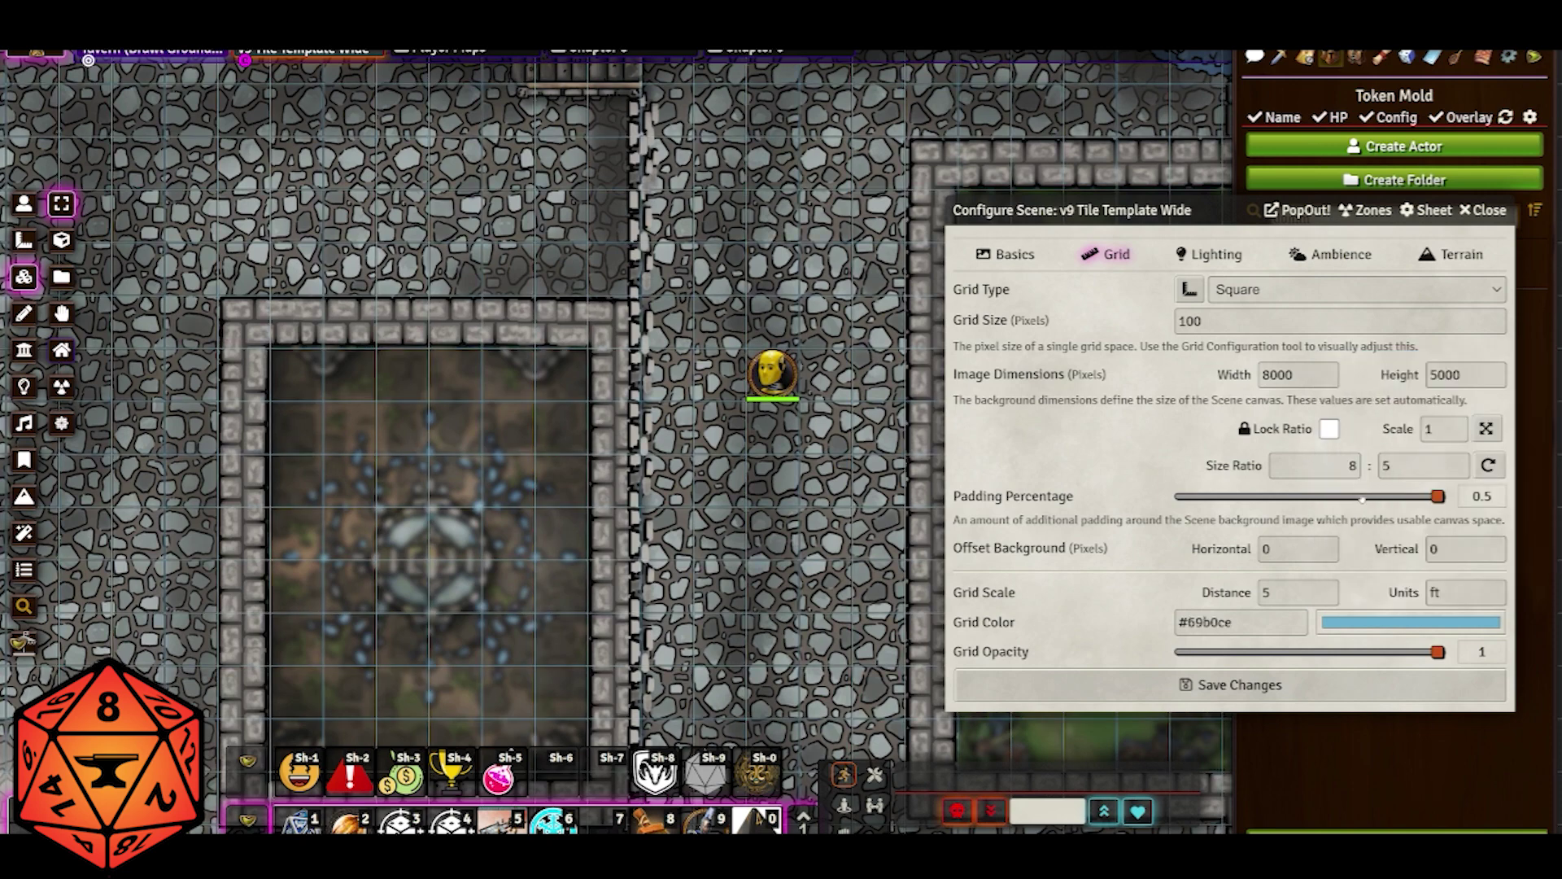
# Try a padding percentage of 0.35 for the scene, then restore it to 0.5.
pyautogui.click(1362, 497)
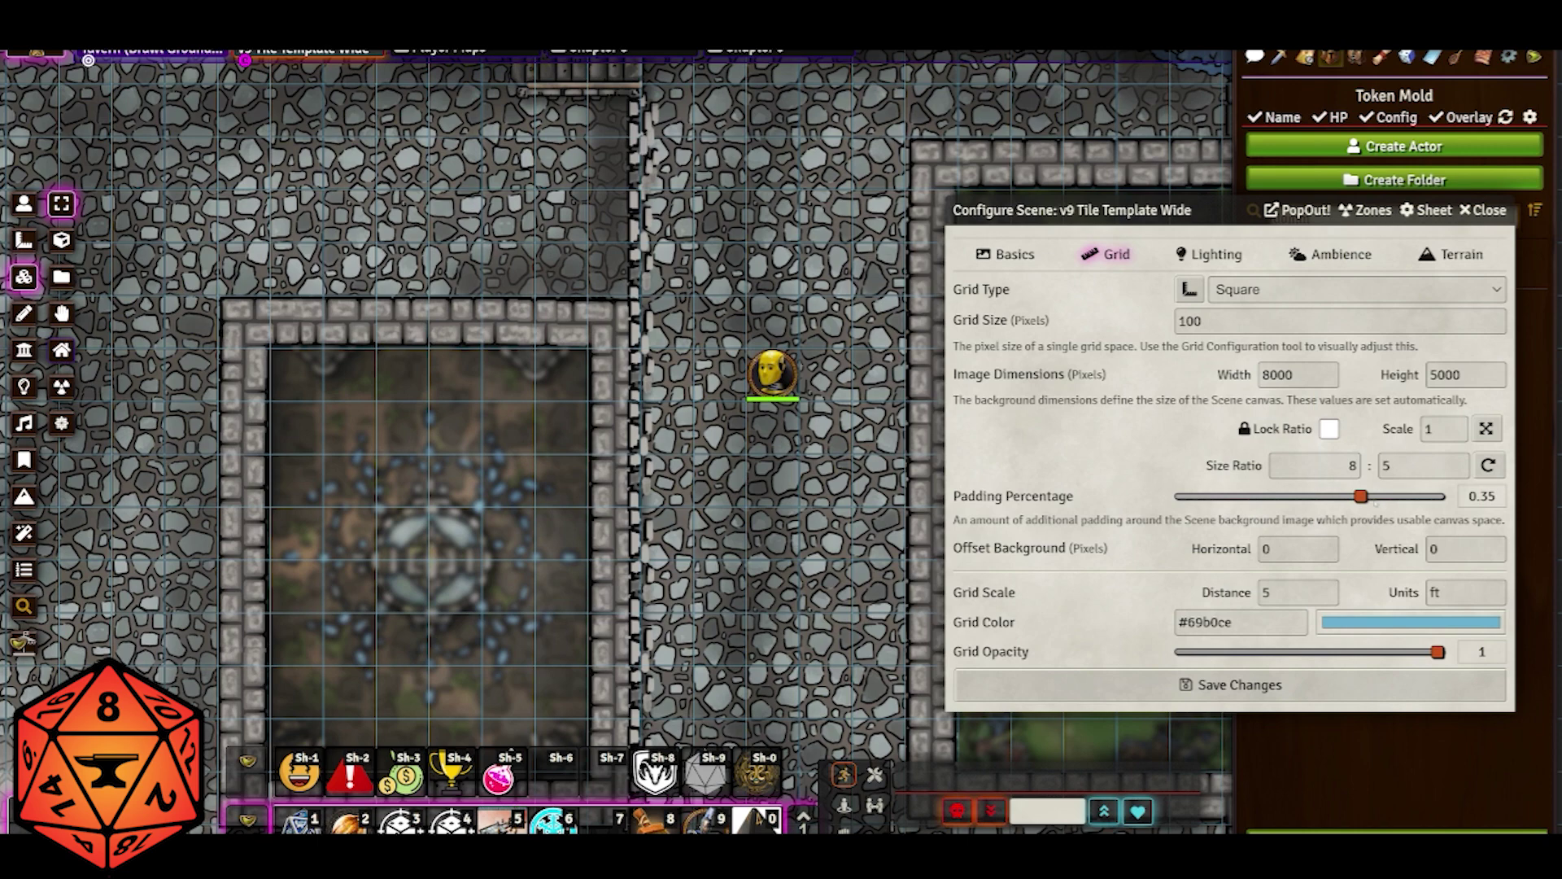
pyautogui.click(1387, 498)
pyautogui.moveTo(1386, 500); pyautogui.dragTo(1438, 498)
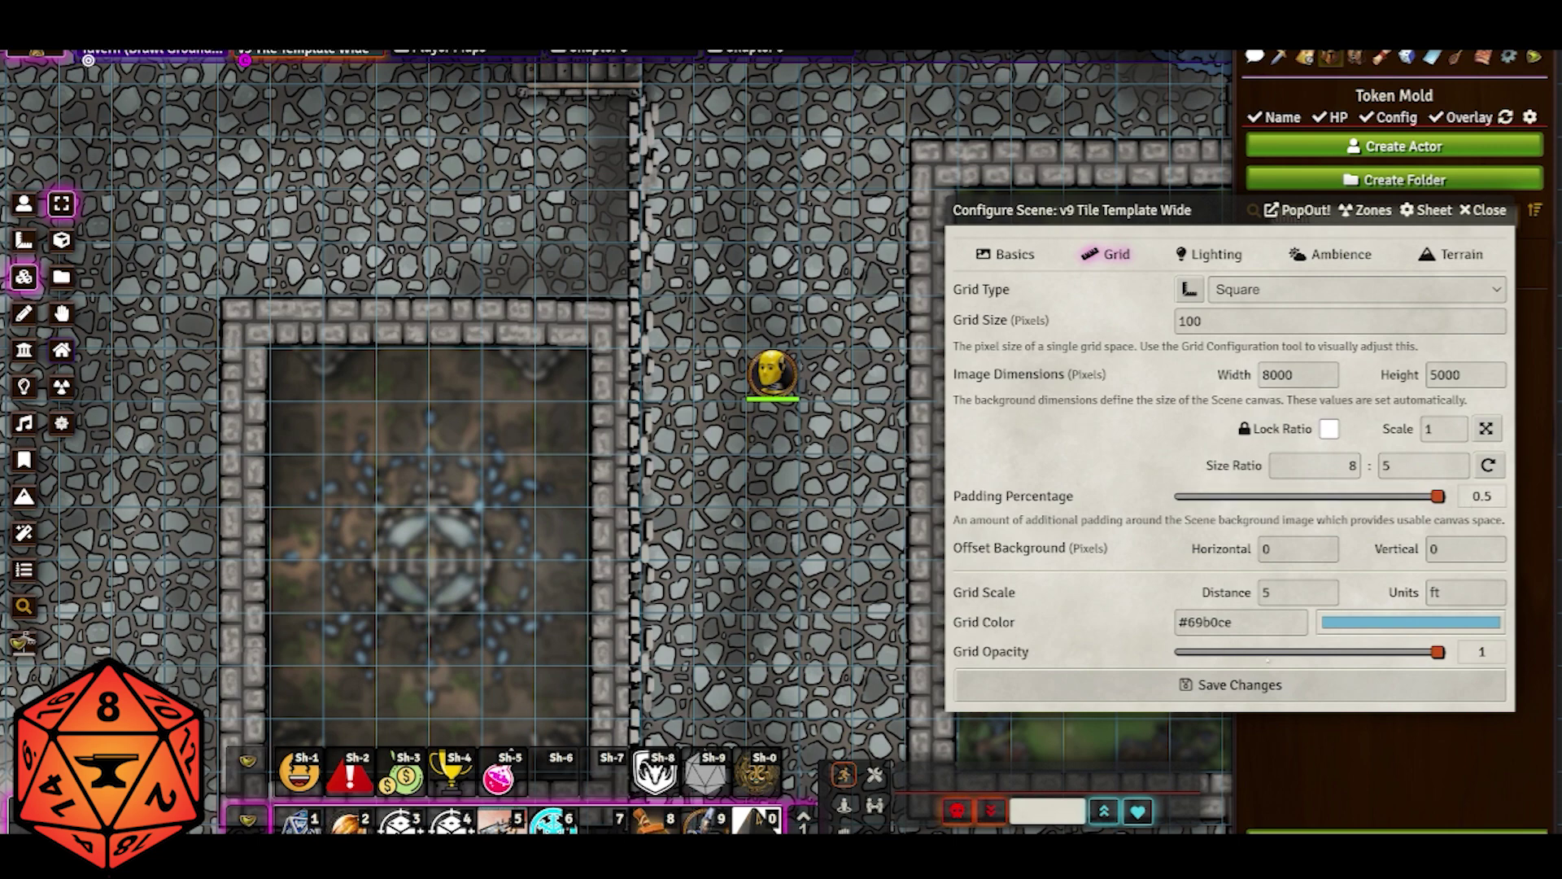
# Lower the scene's grid opacity to 0.45 and check the fainter grid on the castle map.
pyautogui.click(1329, 654)
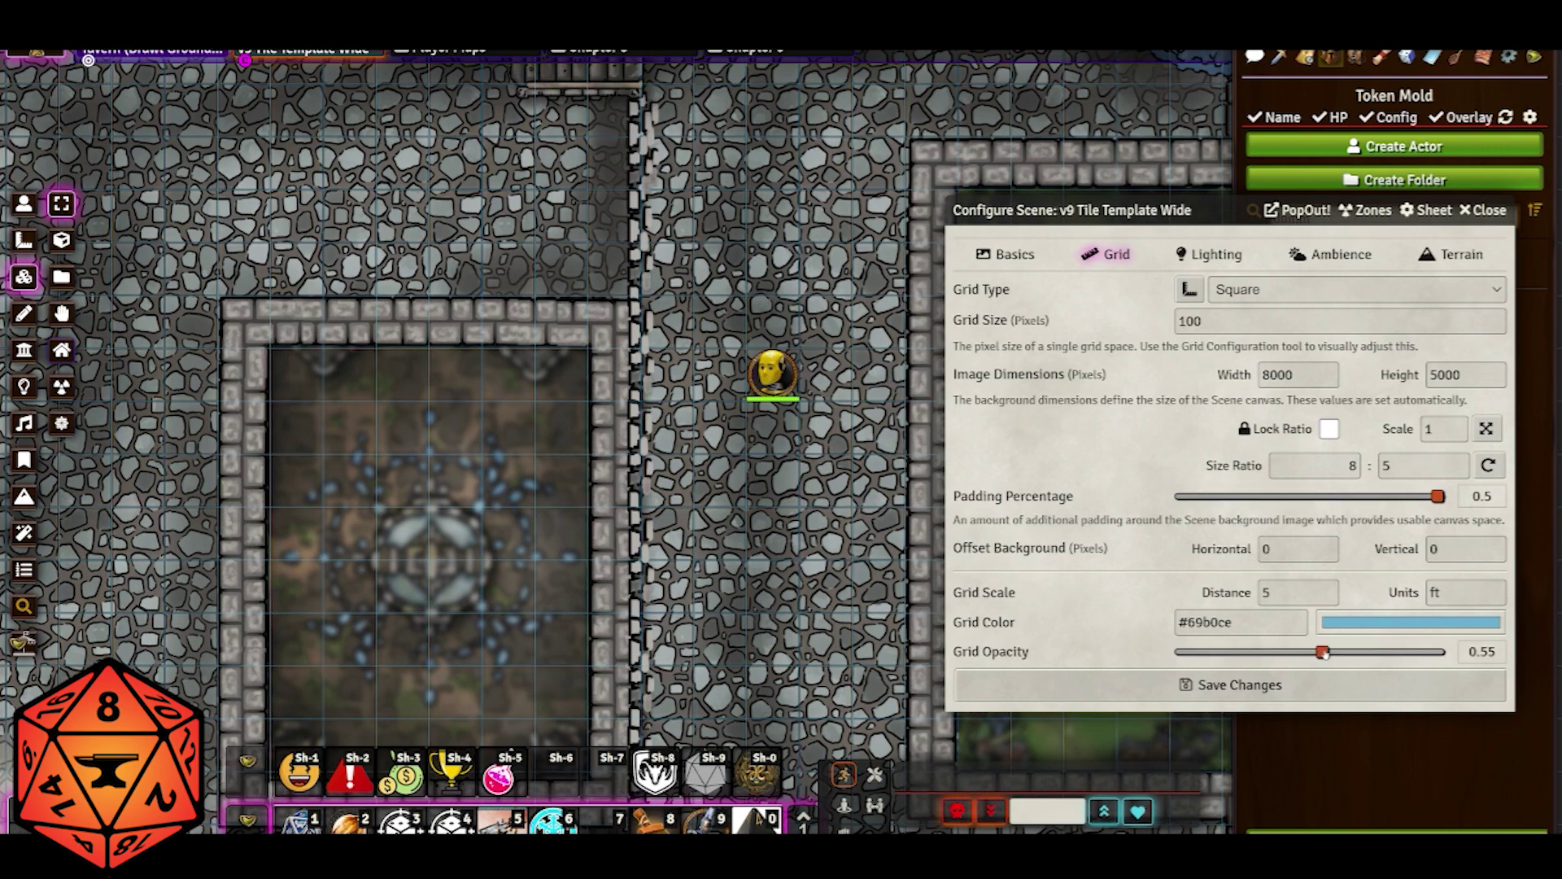
pyautogui.moveTo(1321, 652); pyautogui.dragTo(1299, 655)
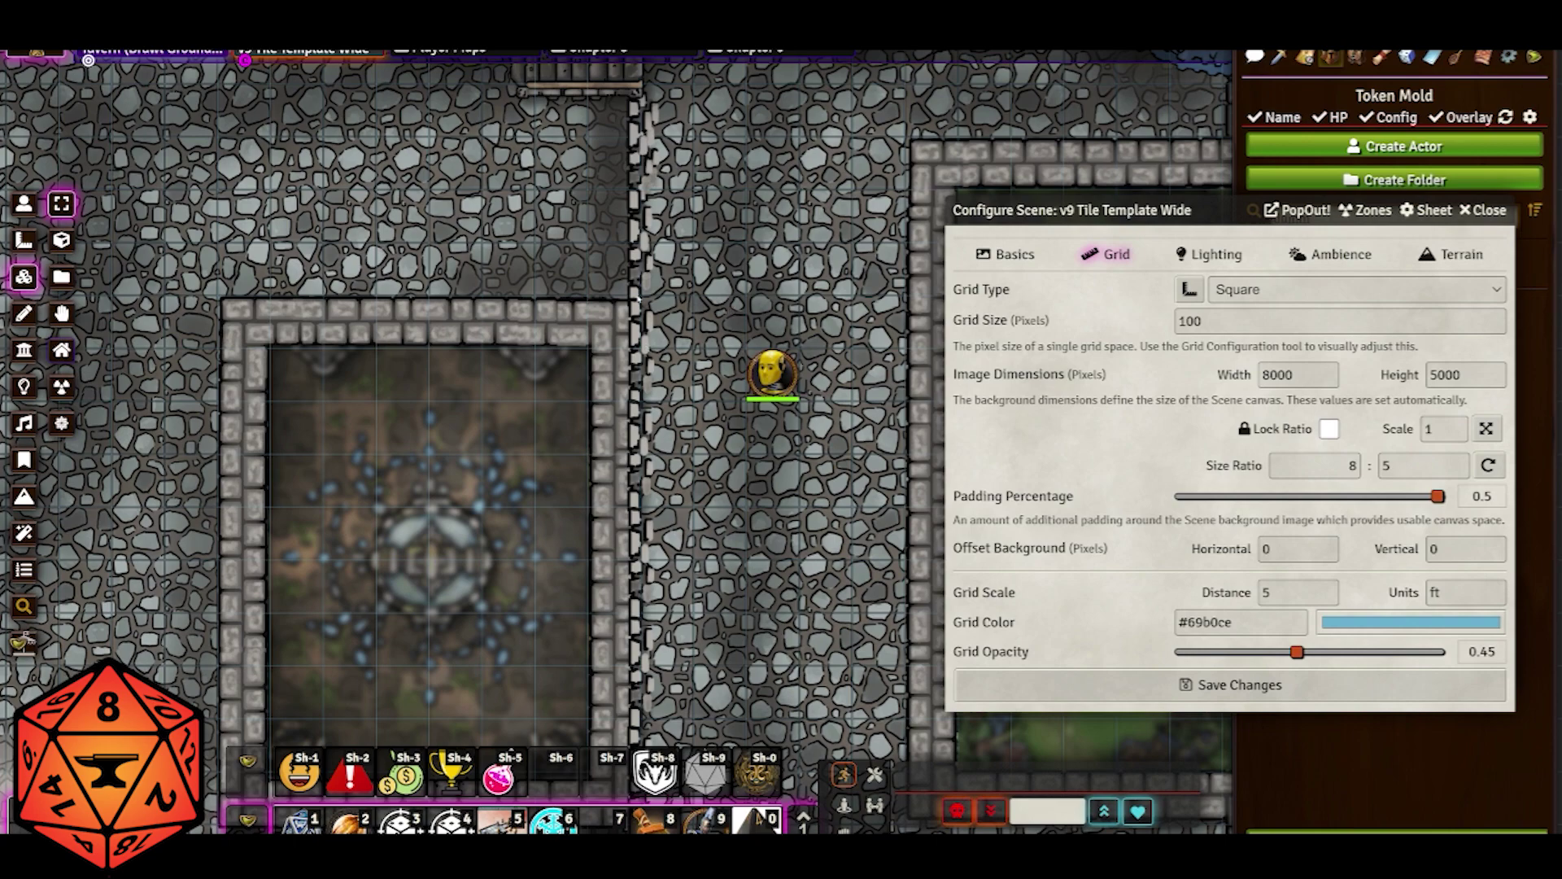
pyautogui.scroll(-6, 570, 303)
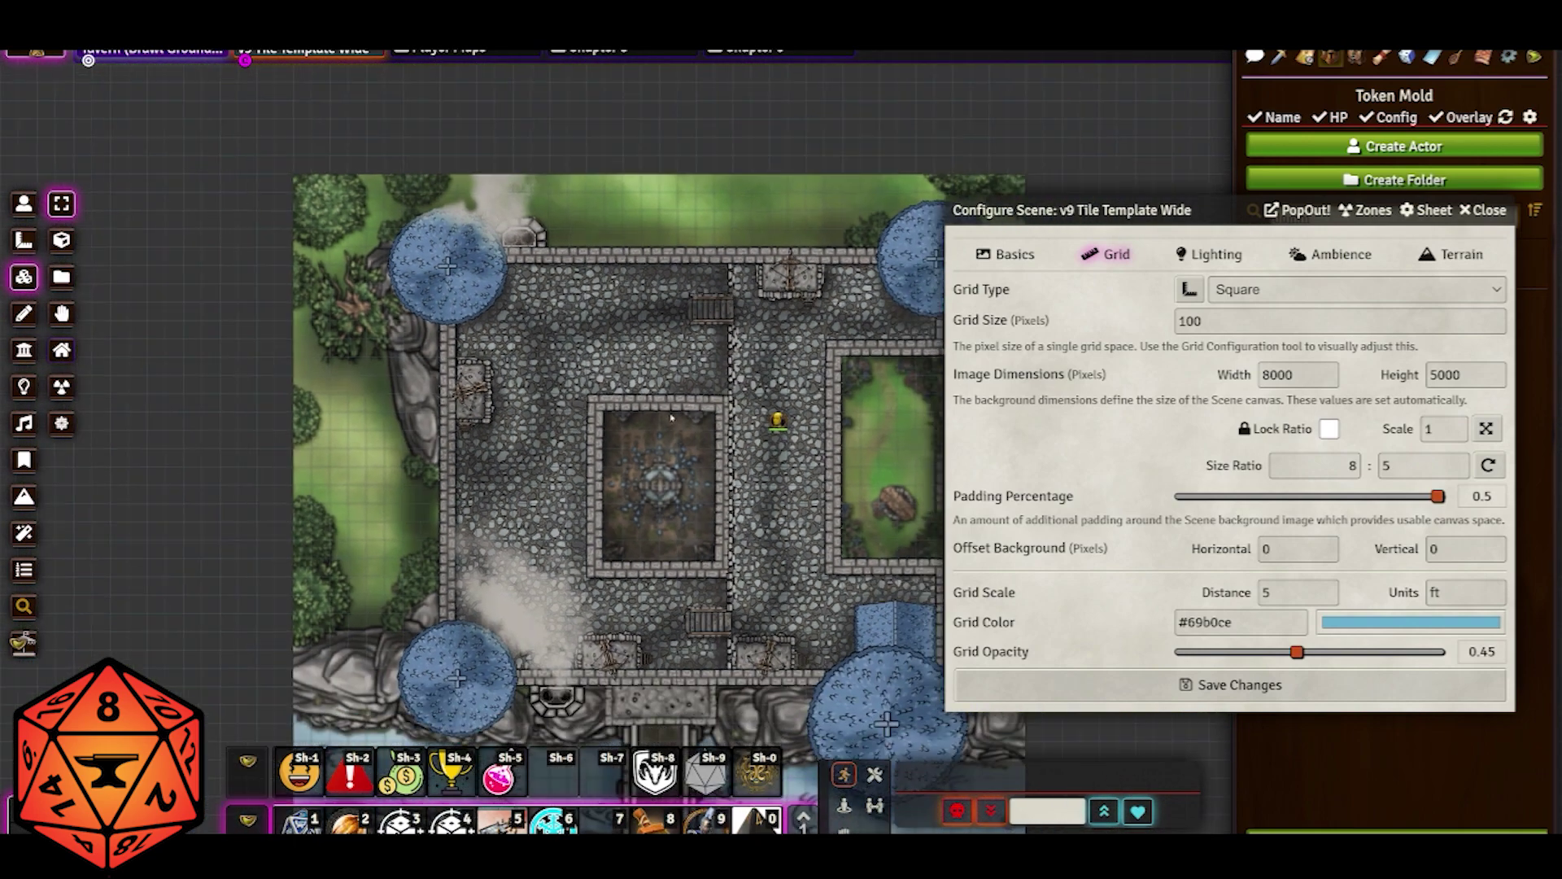
pyautogui.scroll(5, 707, 541)
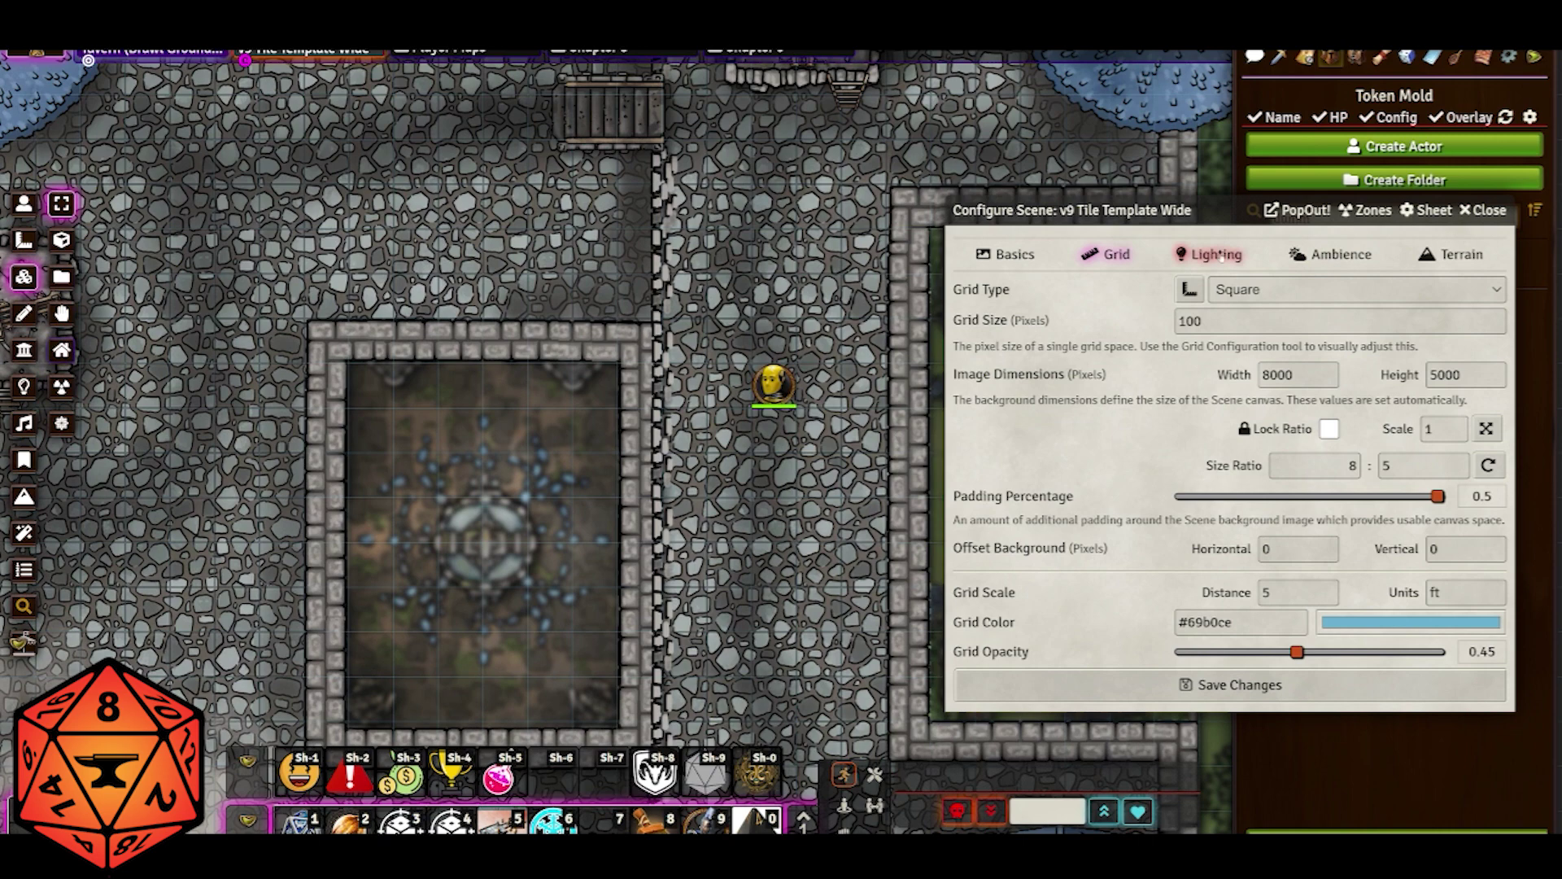
# Try a warm pale yellow daylight color, #fff6d6, in the scene's lighting settings.
pyautogui.click(1224, 258)
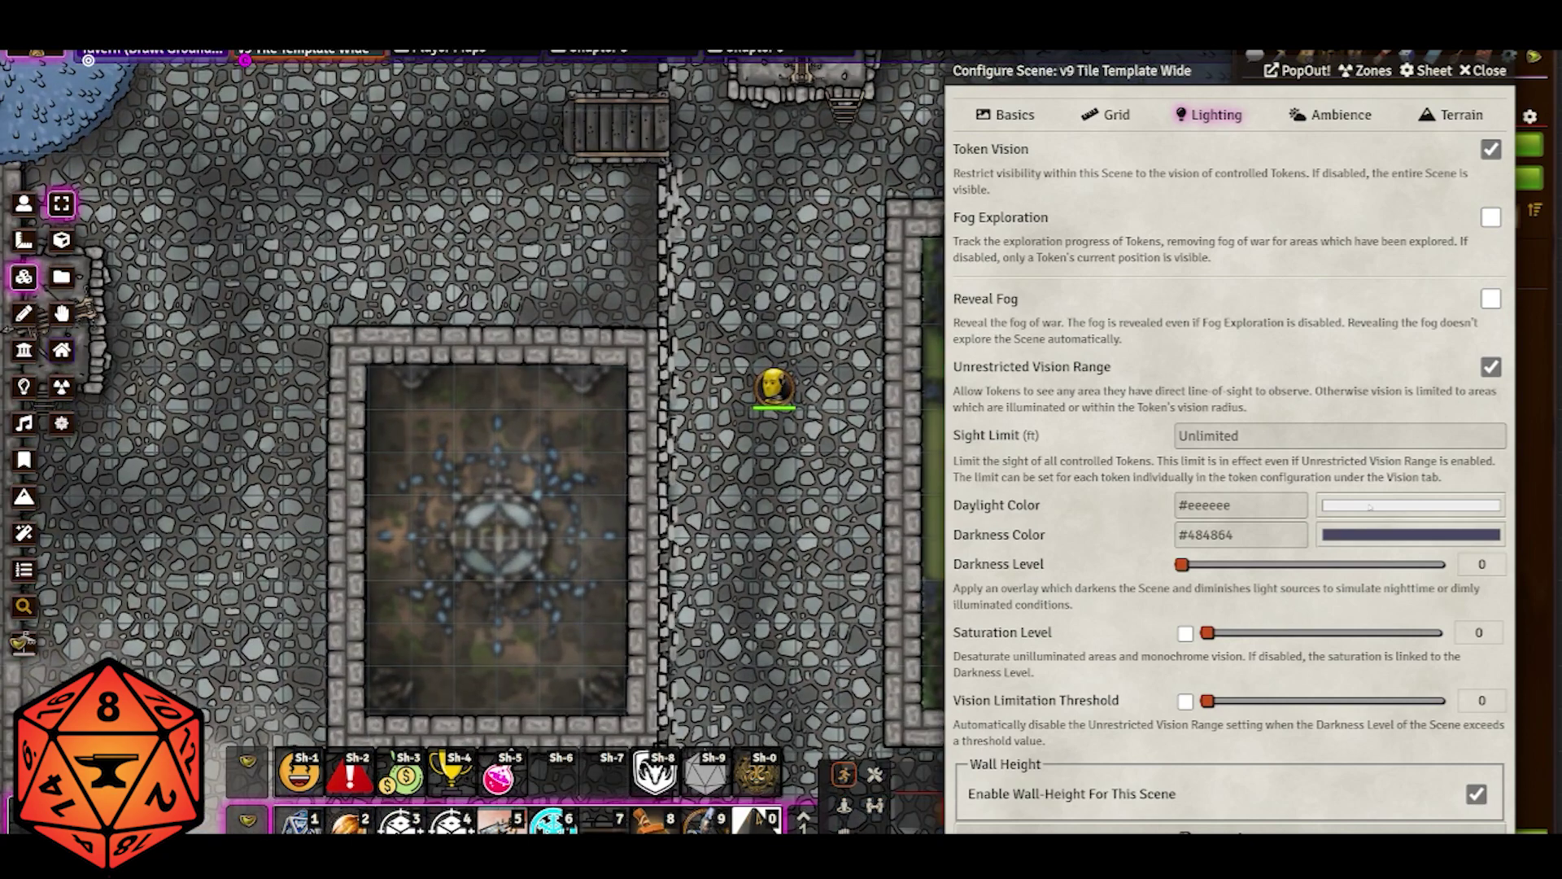
pyautogui.click(1364, 508)
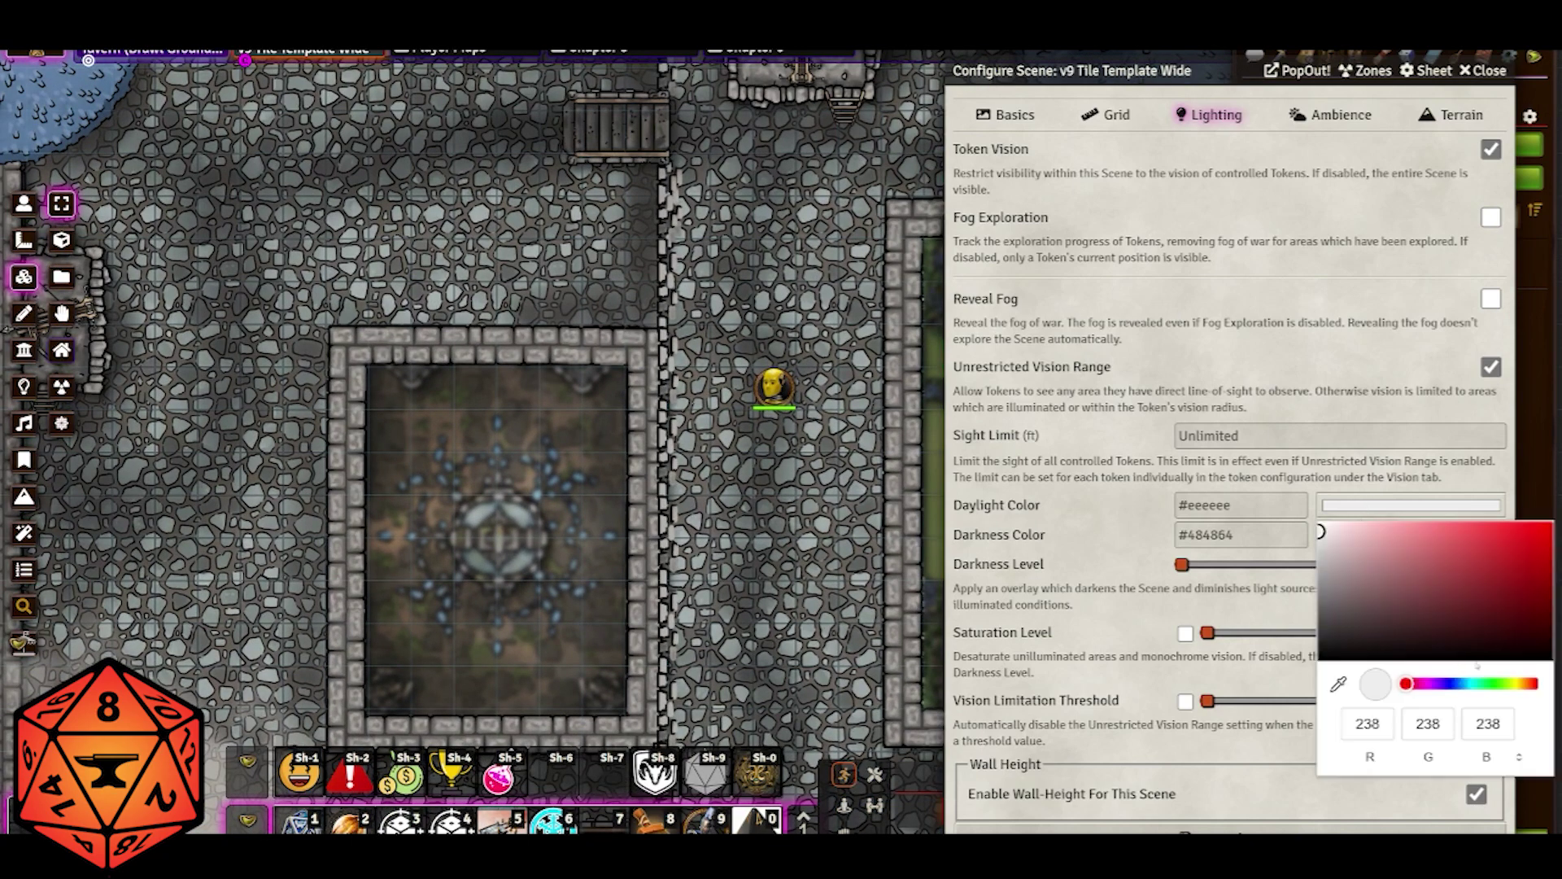
pyautogui.moveTo(1522, 687); pyautogui.dragTo(1519, 684)
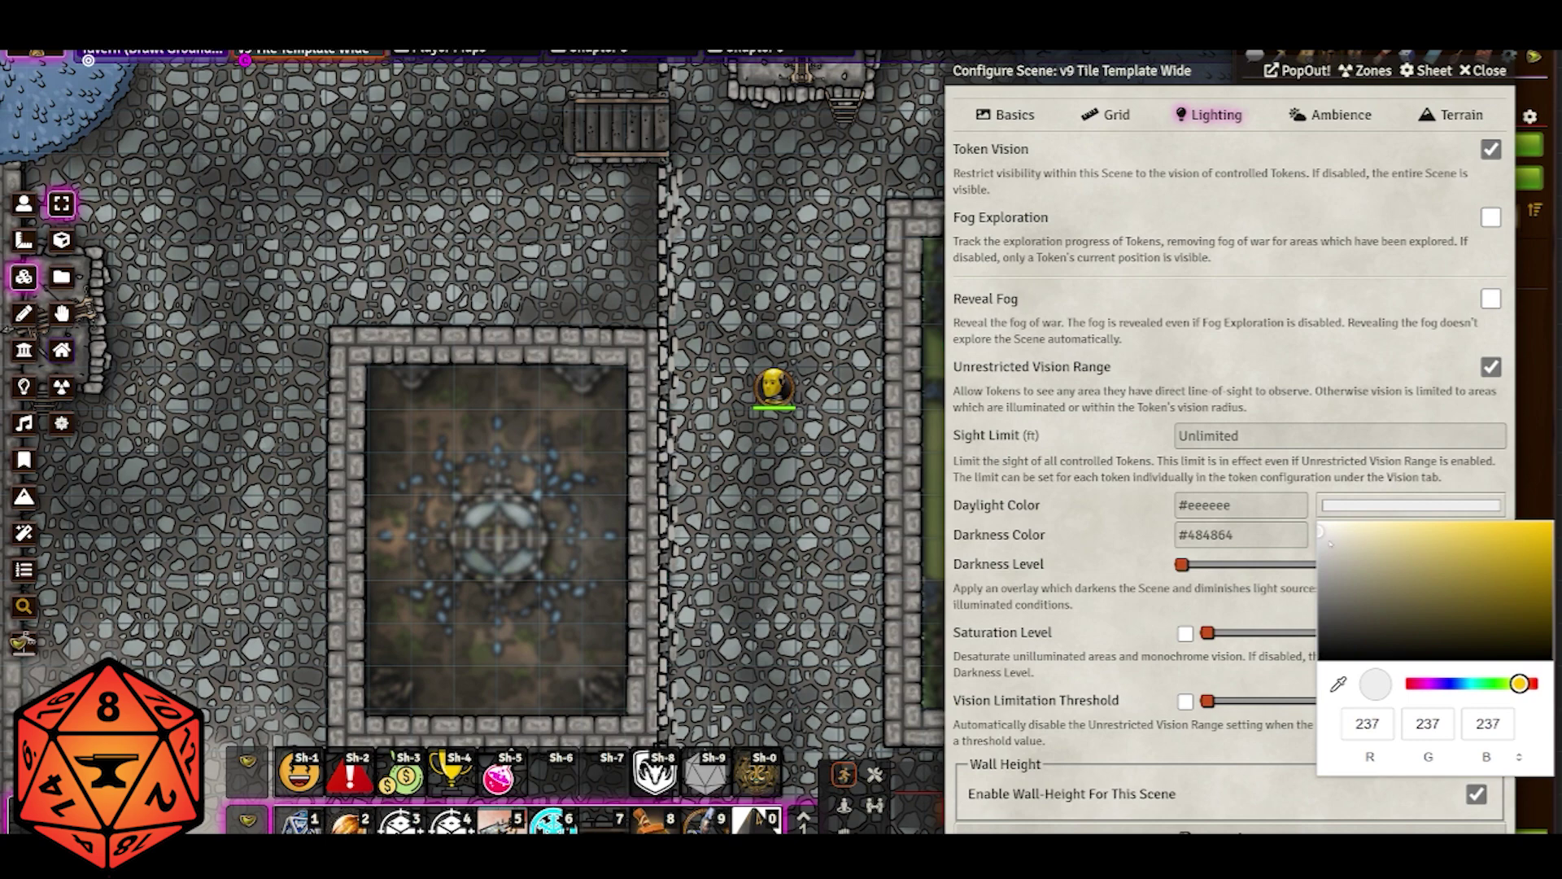
pyautogui.moveTo(1362, 534); pyautogui.dragTo(1358, 523)
pyautogui.click(1132, 499)
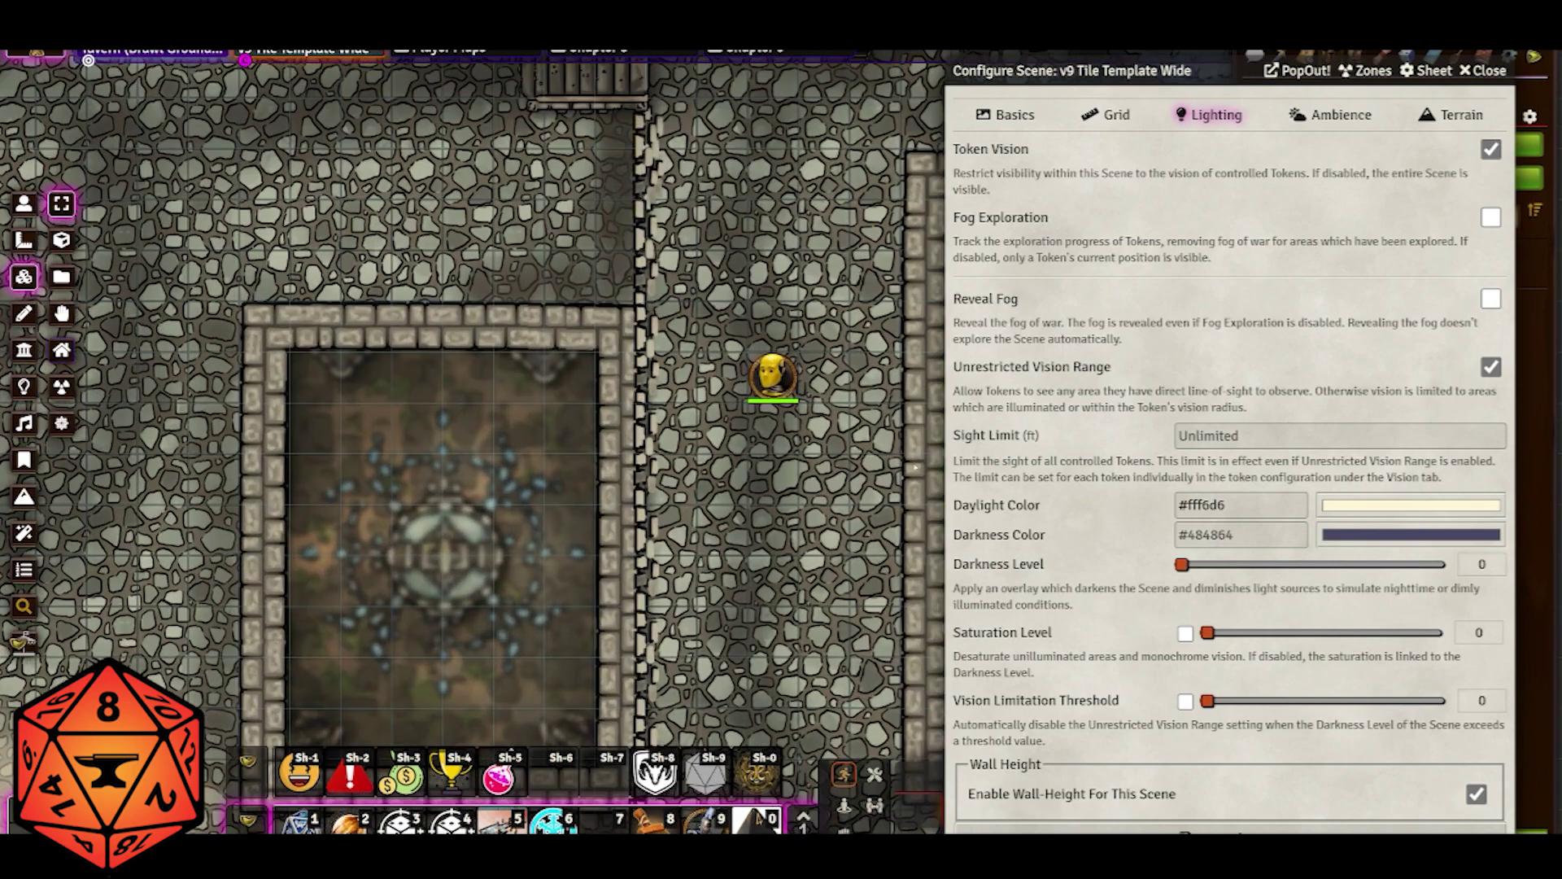
# Try a softer pale yellow daylight color, #fff9e5, and inspect its effect on the map.
pyautogui.click(1369, 505)
pyautogui.moveTo(1356, 525); pyautogui.dragTo(1343, 522)
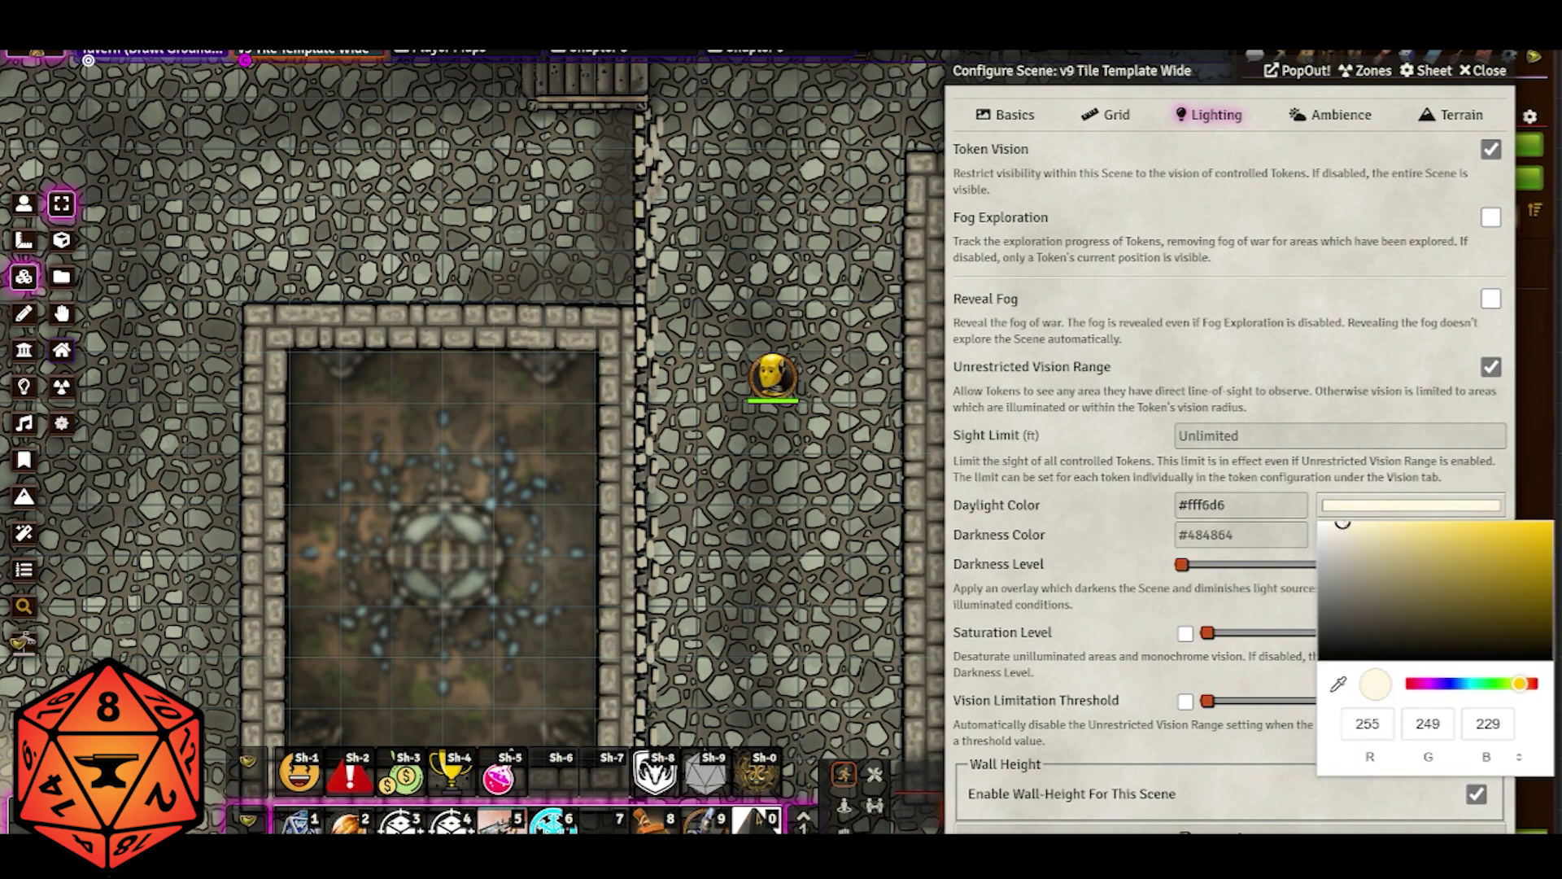
pyautogui.click(1143, 501)
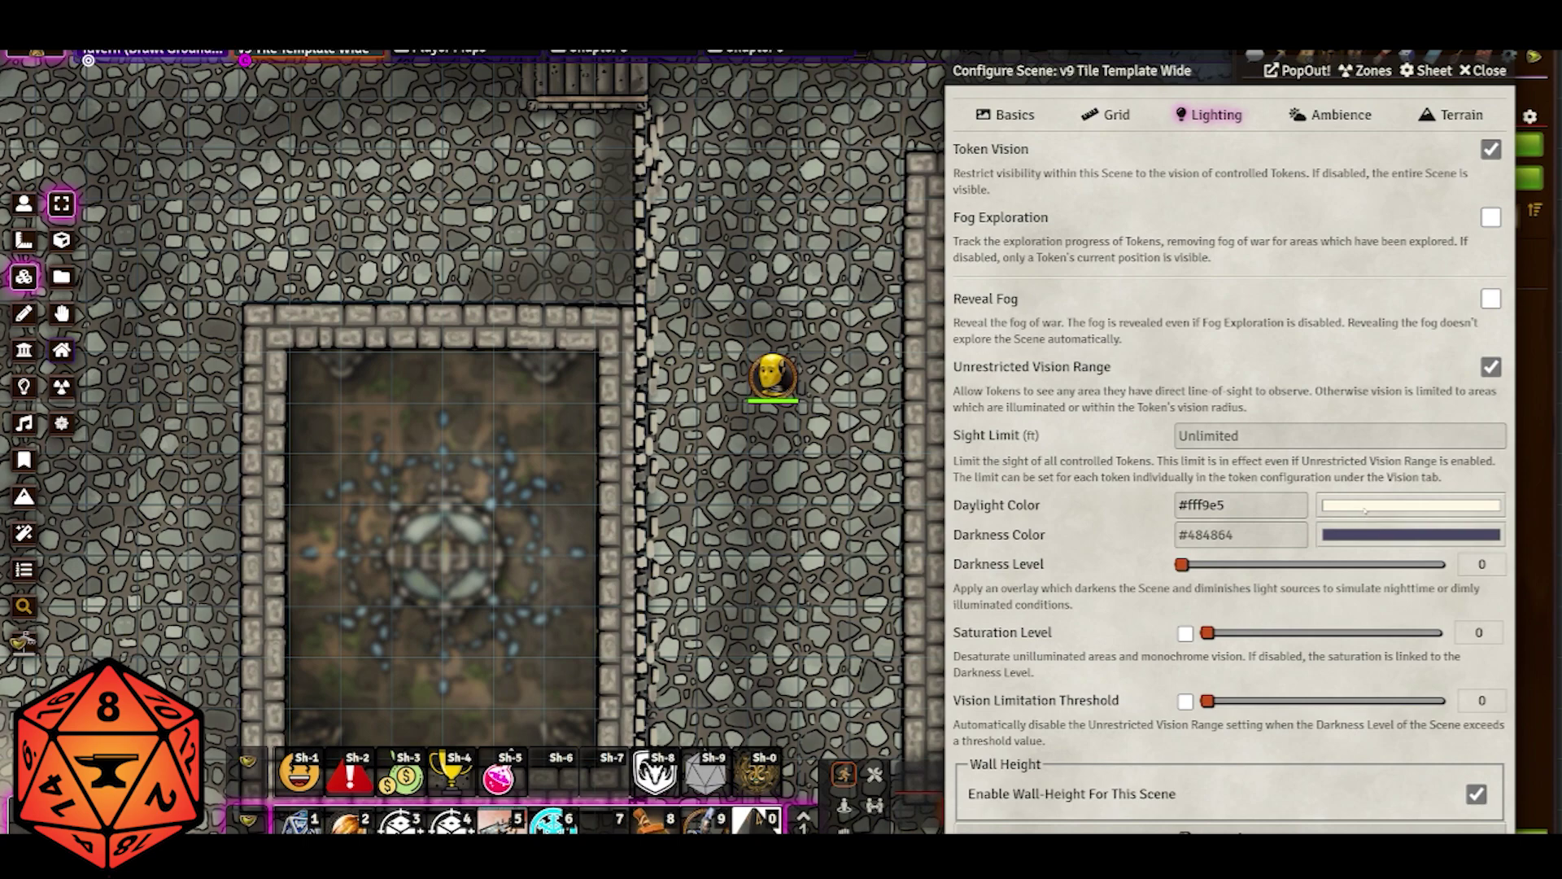
pyautogui.scroll(-5, 644, 389)
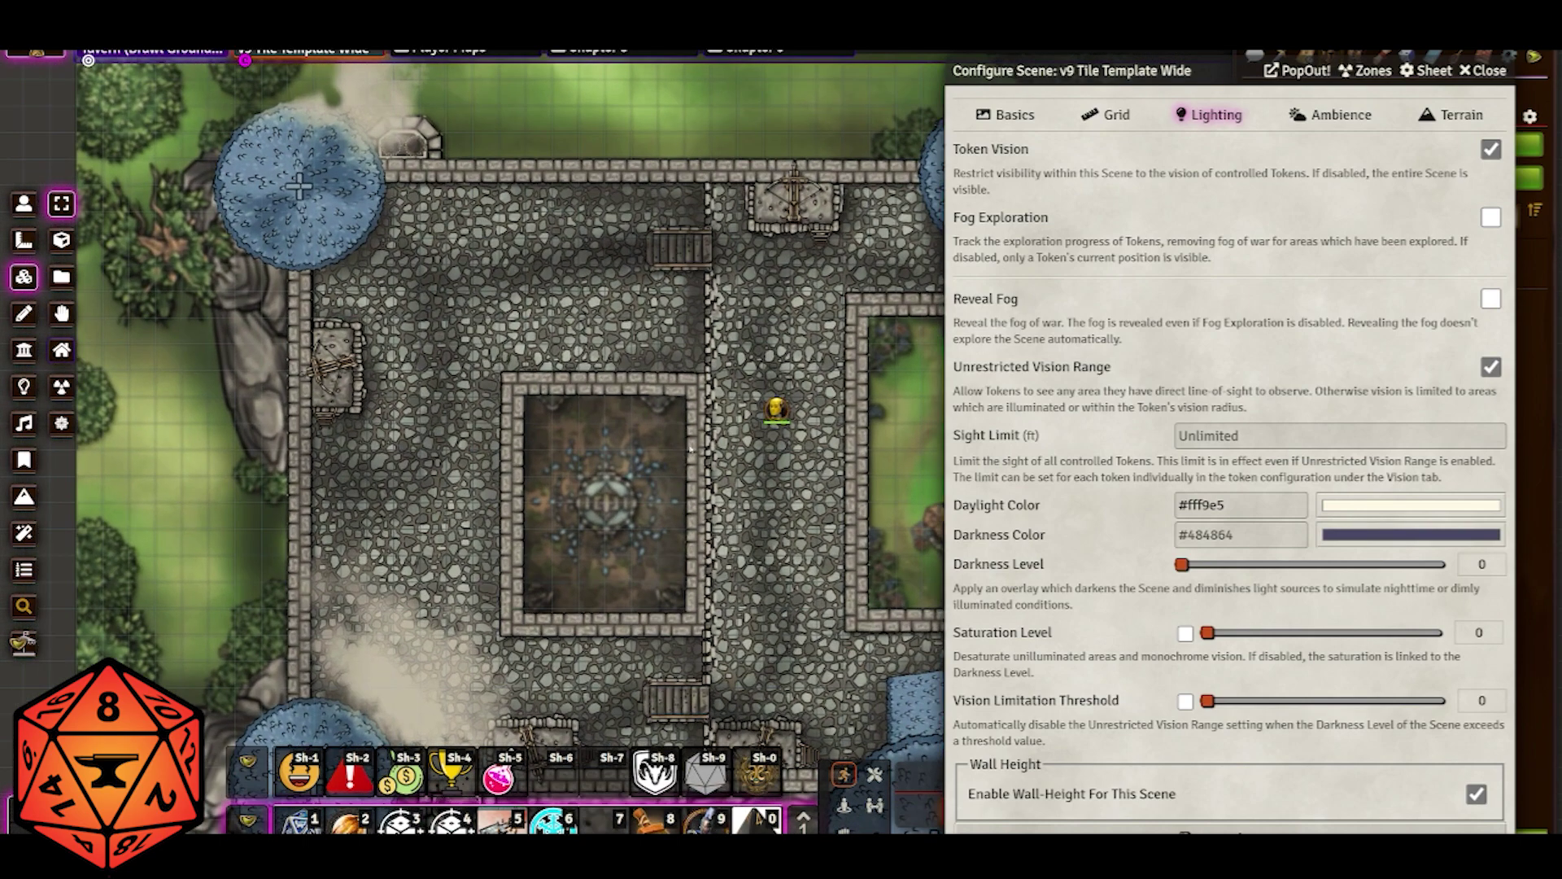
pyautogui.scroll(2, 690, 448)
# Try a reddish-orange daylight tint of #ffad8a, then a lighter #febfa4, and inspect the effect on the map.
pyautogui.click(1375, 507)
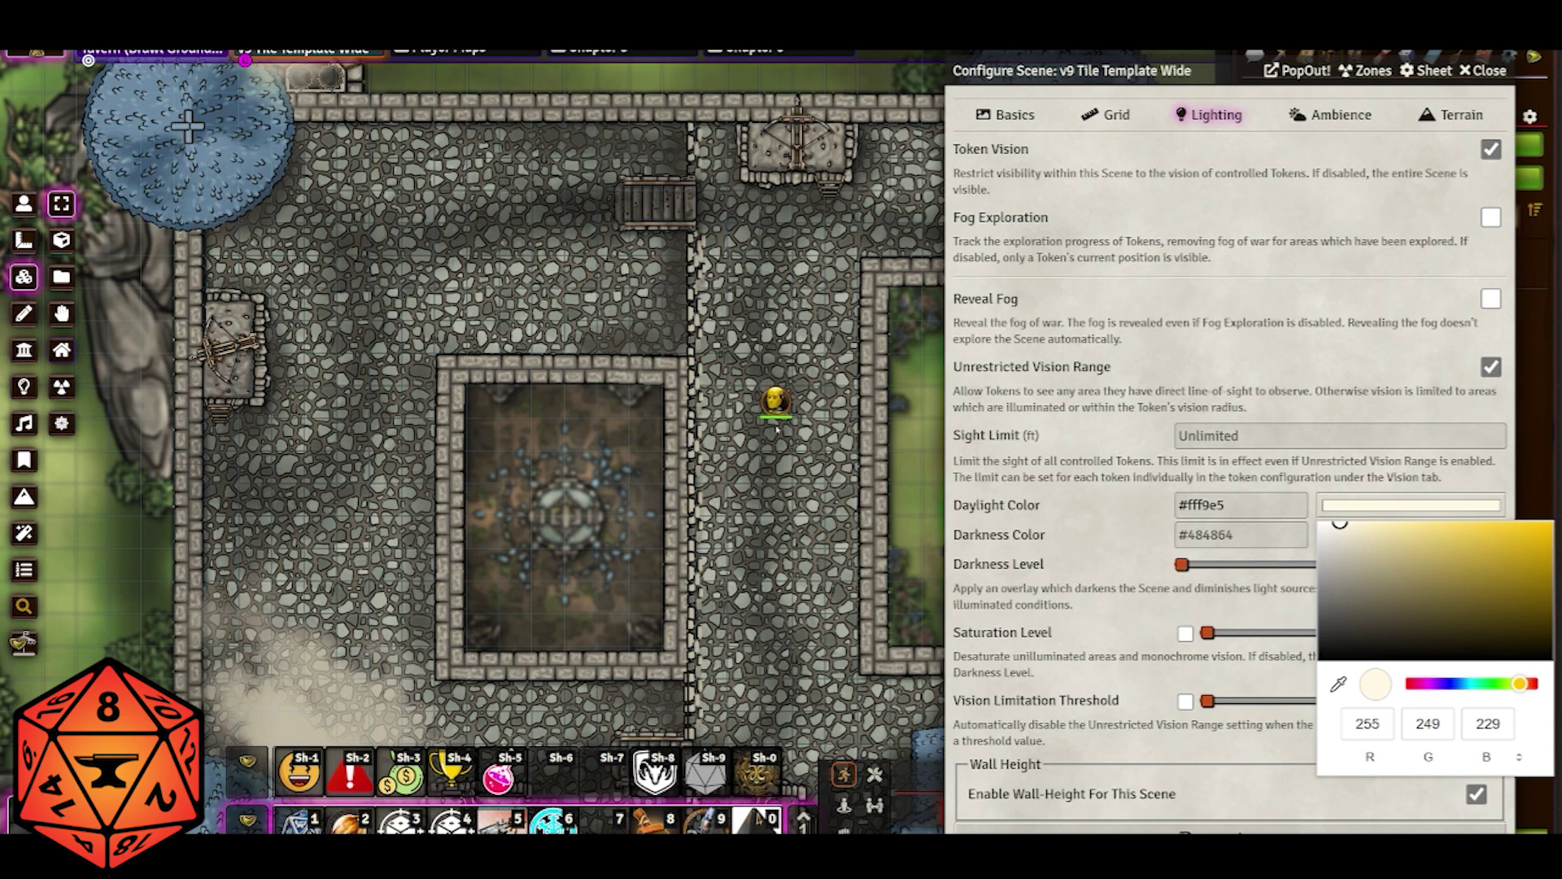
pyautogui.moveTo(1518, 684); pyautogui.dragTo(1530, 684)
pyautogui.click(1425, 522)
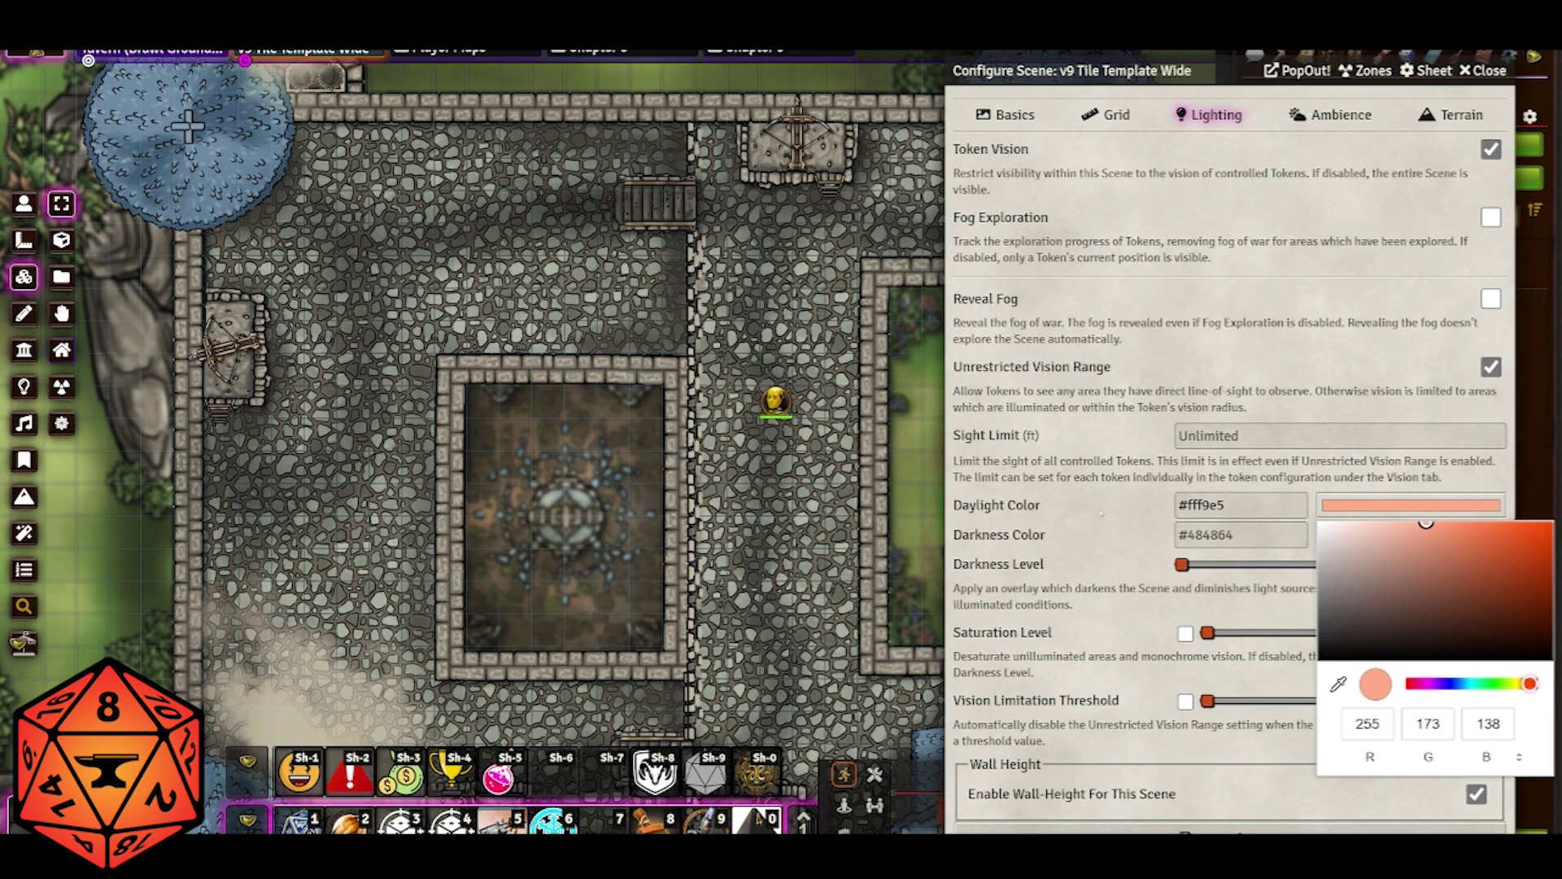
pyautogui.click(1101, 514)
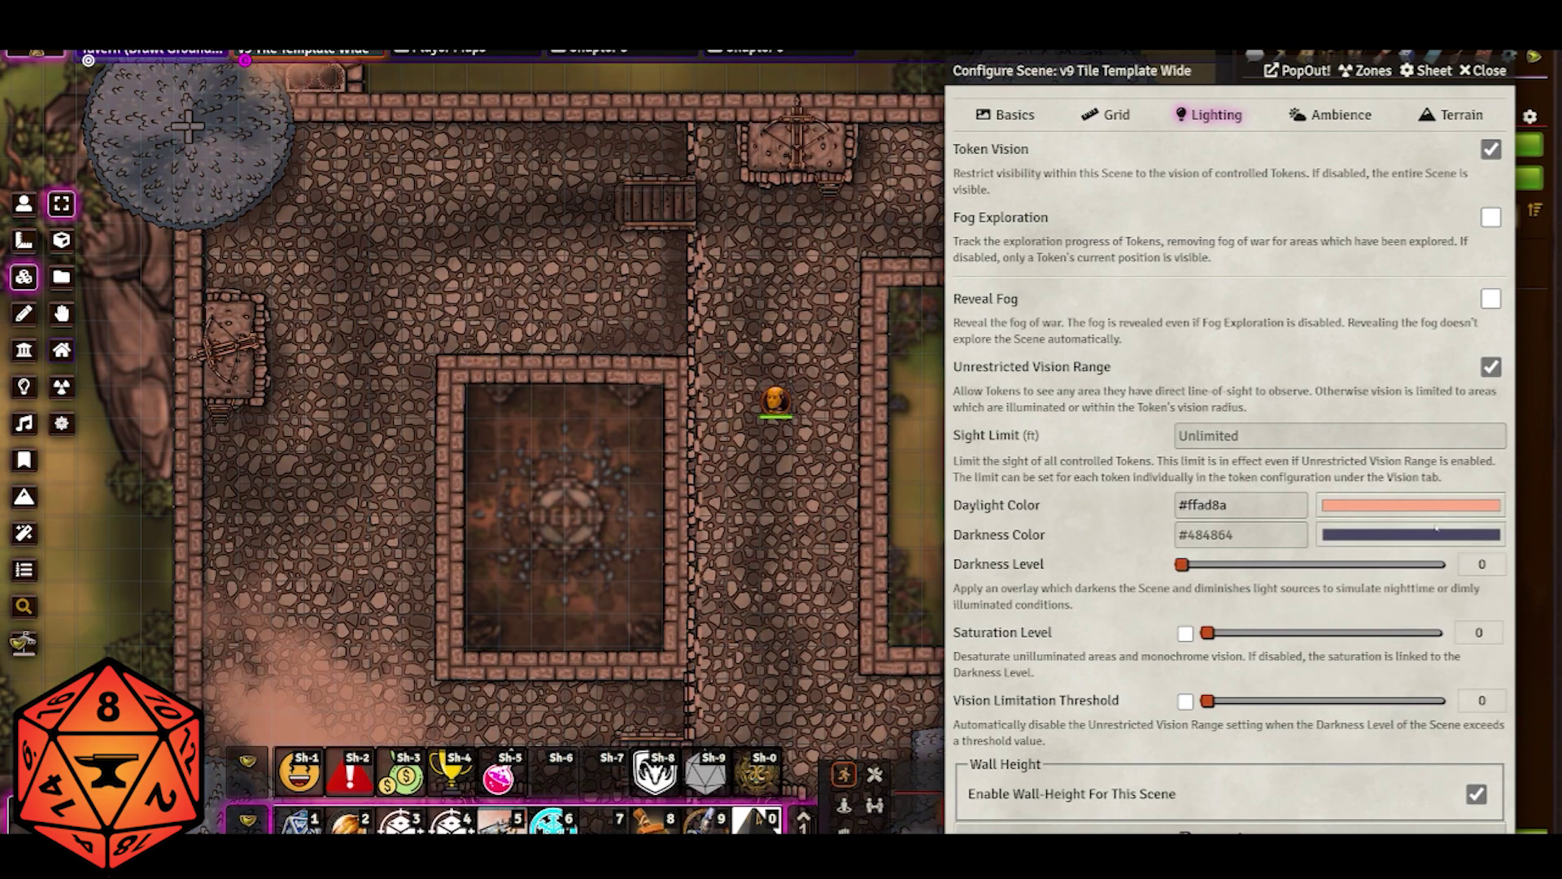
pyautogui.click(1420, 505)
pyautogui.moveTo(1424, 521)
pyautogui.mouseDown()
pyautogui.moveTo(1428, 541)
pyautogui.moveTo(1403, 521)
pyautogui.mouseUp()
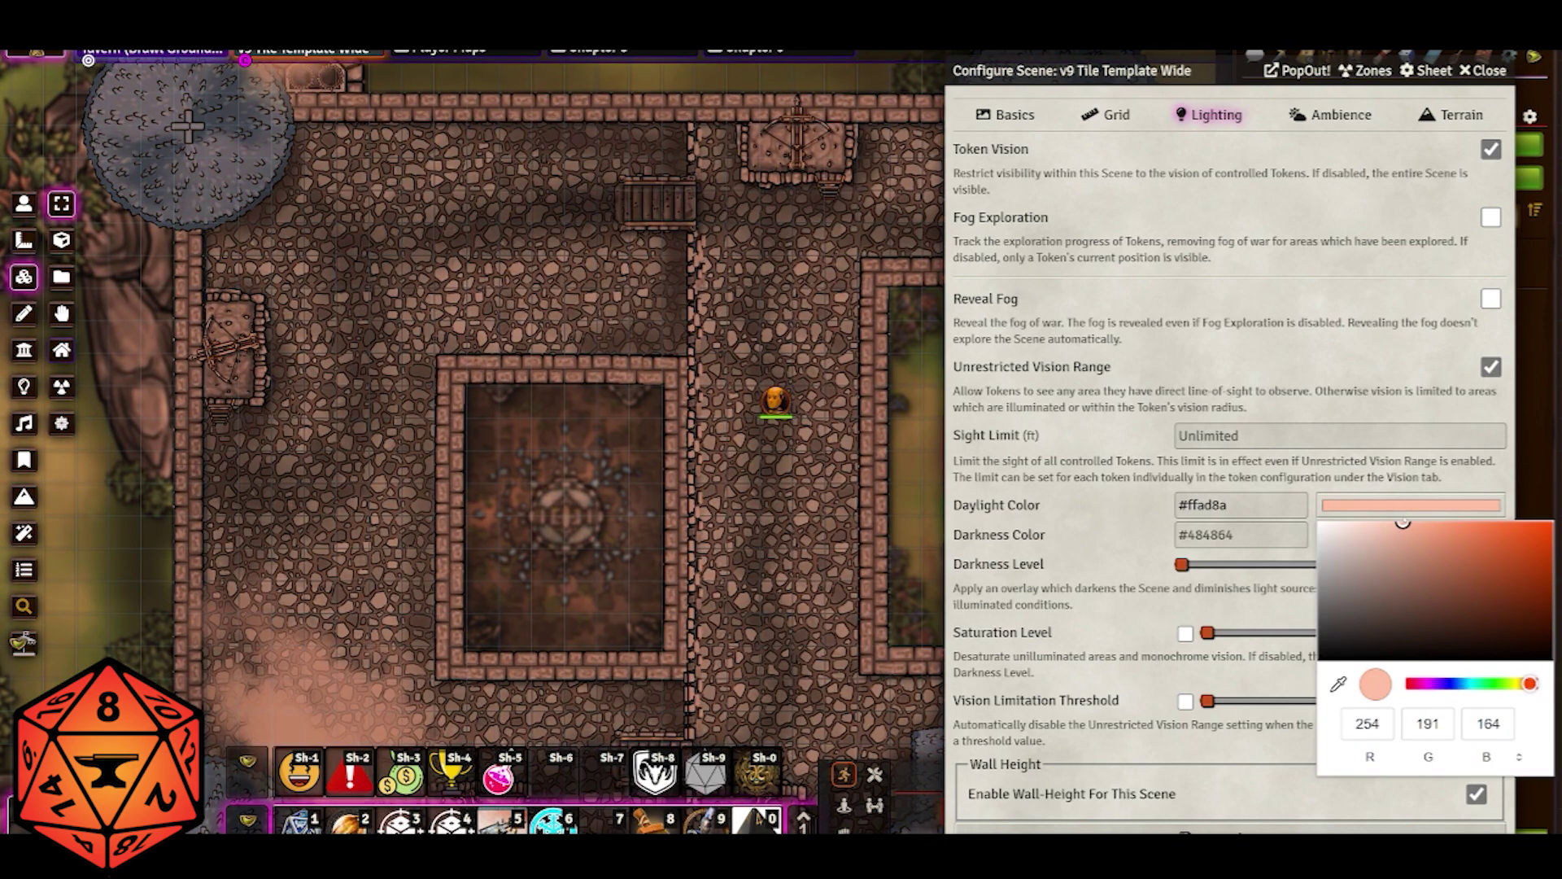
pyautogui.click(1117, 502)
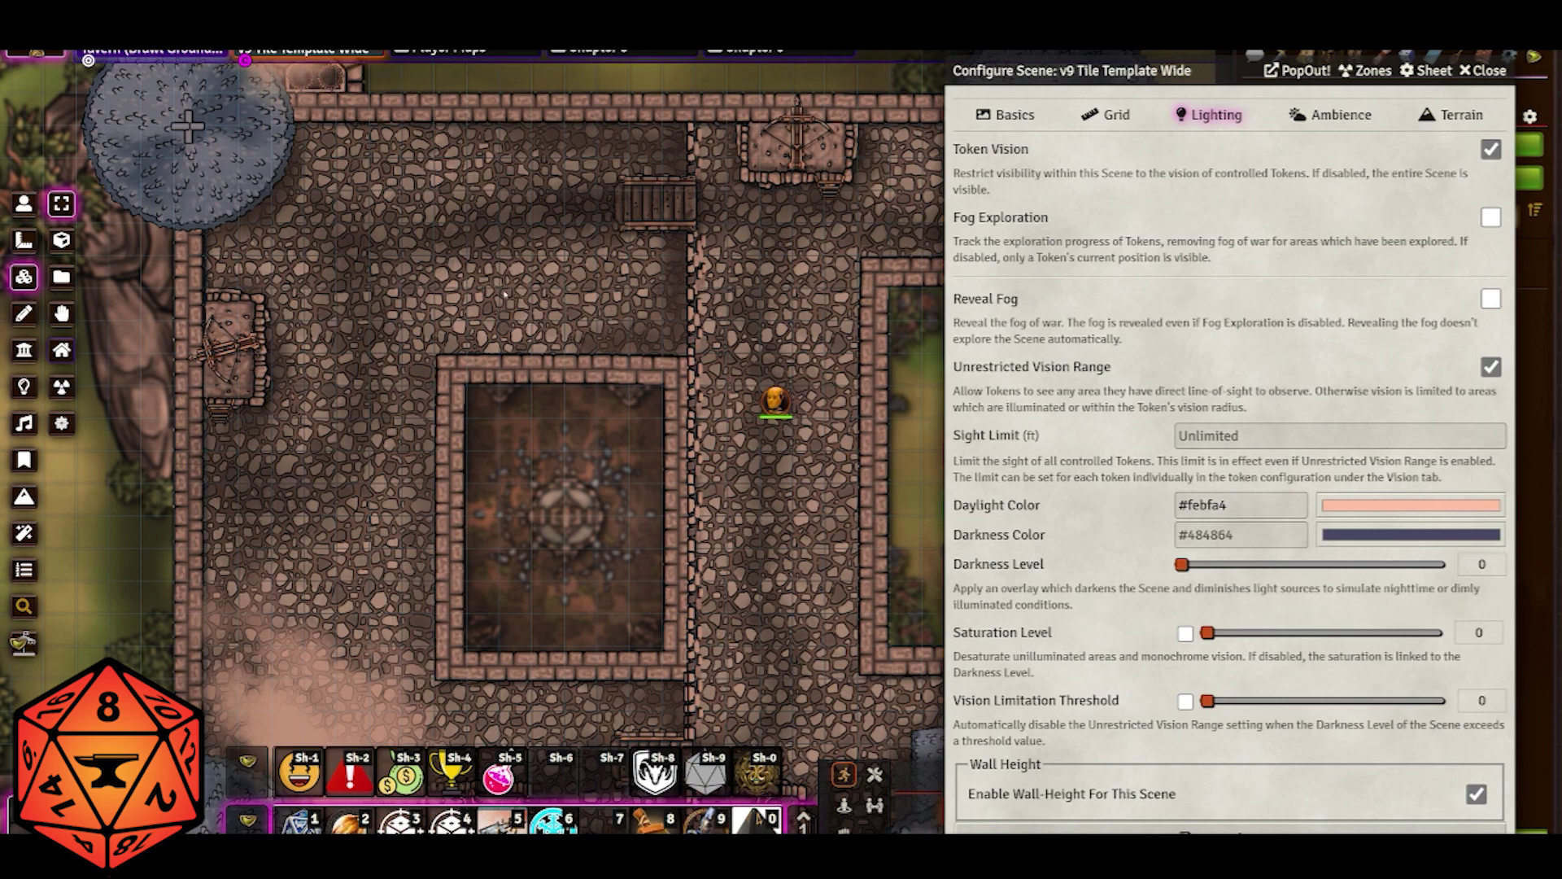
pyautogui.scroll(-3, 570, 366)
pyautogui.scroll(2, 647, 490)
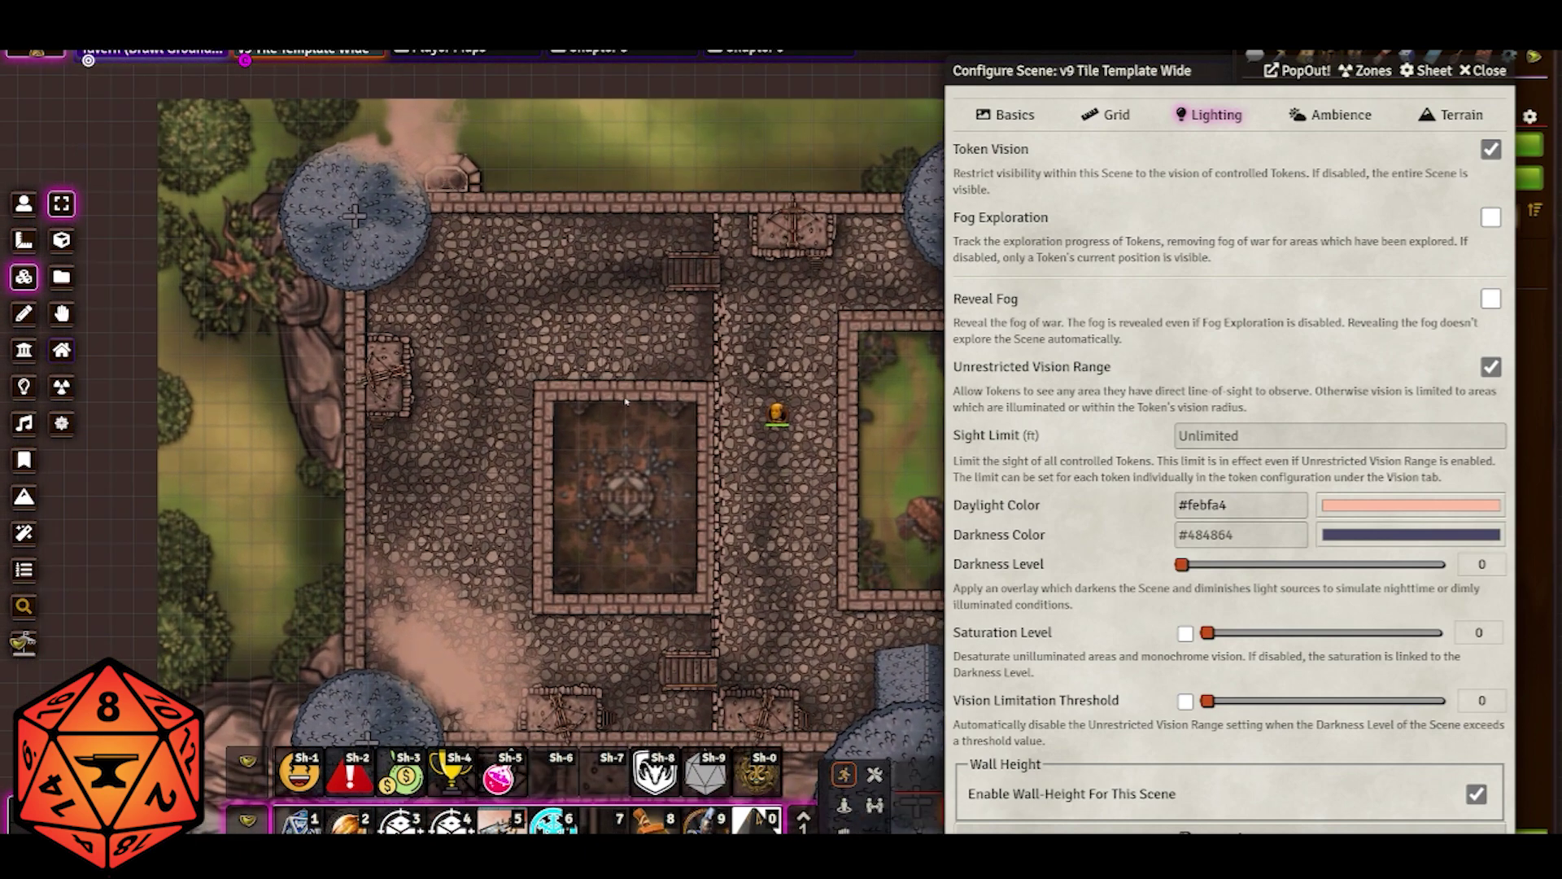
pyautogui.scroll(1, 634, 476)
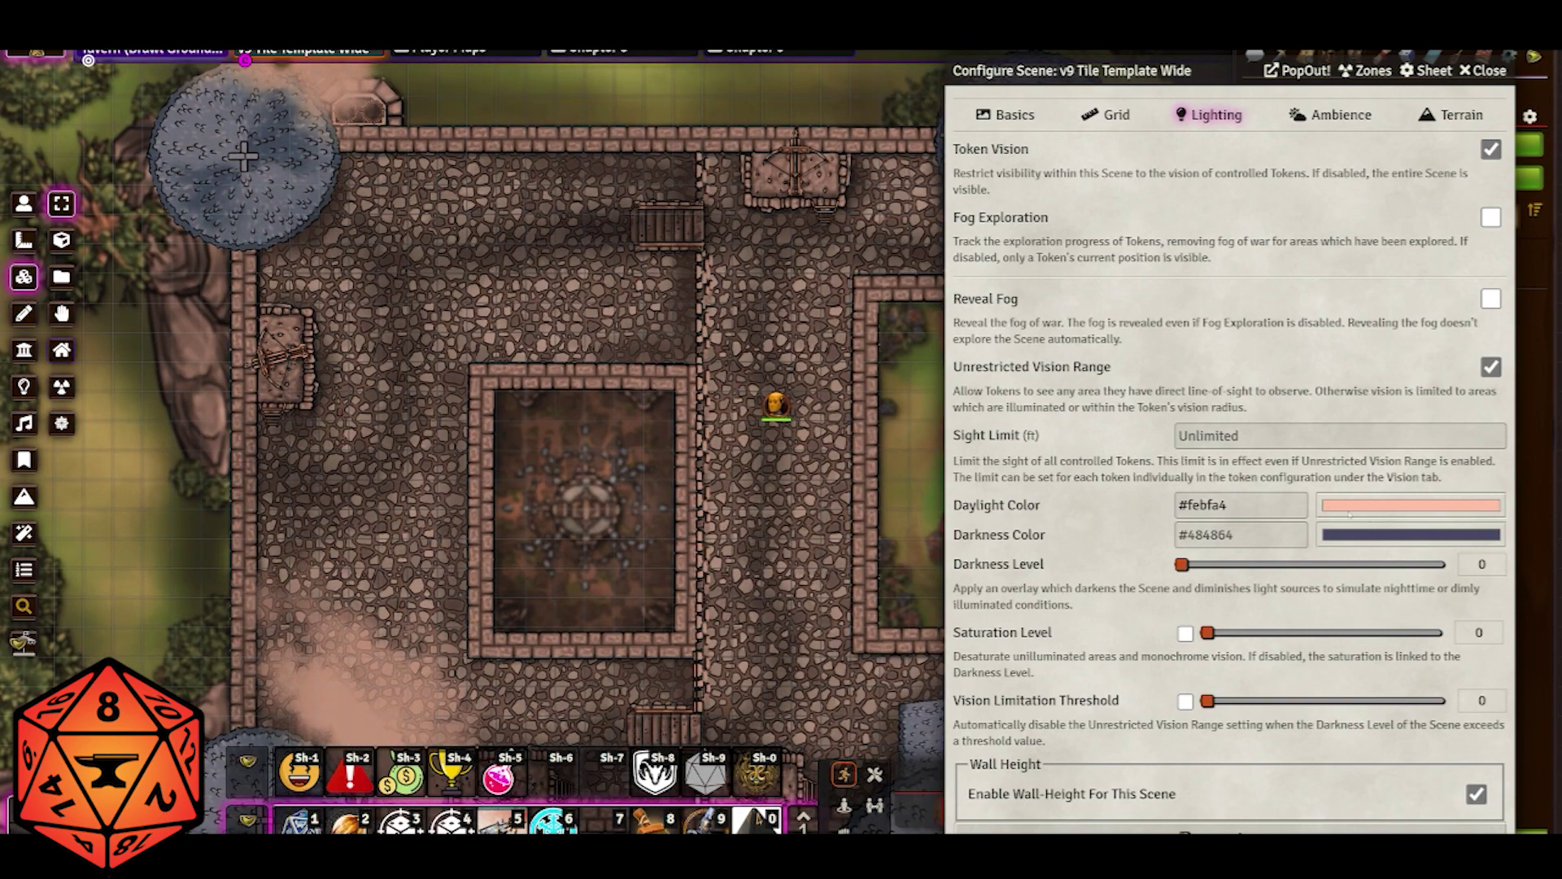
# Set the scene's daylight color to a very pale warm cream, #fff7eb.
pyautogui.click(1355, 508)
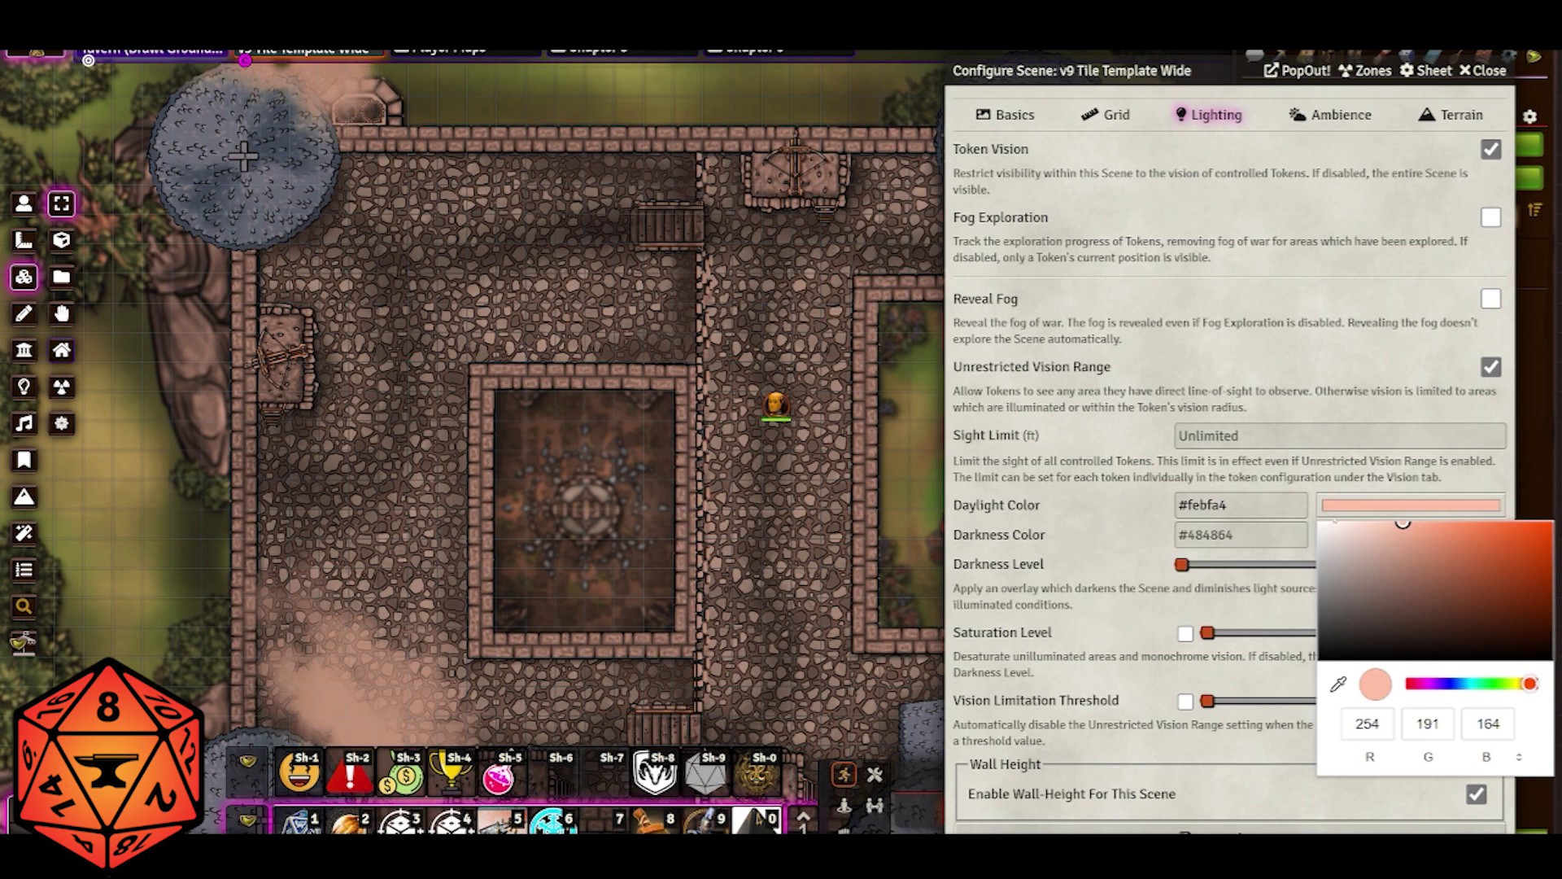
pyautogui.moveTo(1351, 531); pyautogui.dragTo(1338, 521)
pyautogui.moveTo(1530, 684); pyautogui.dragTo(1523, 684)
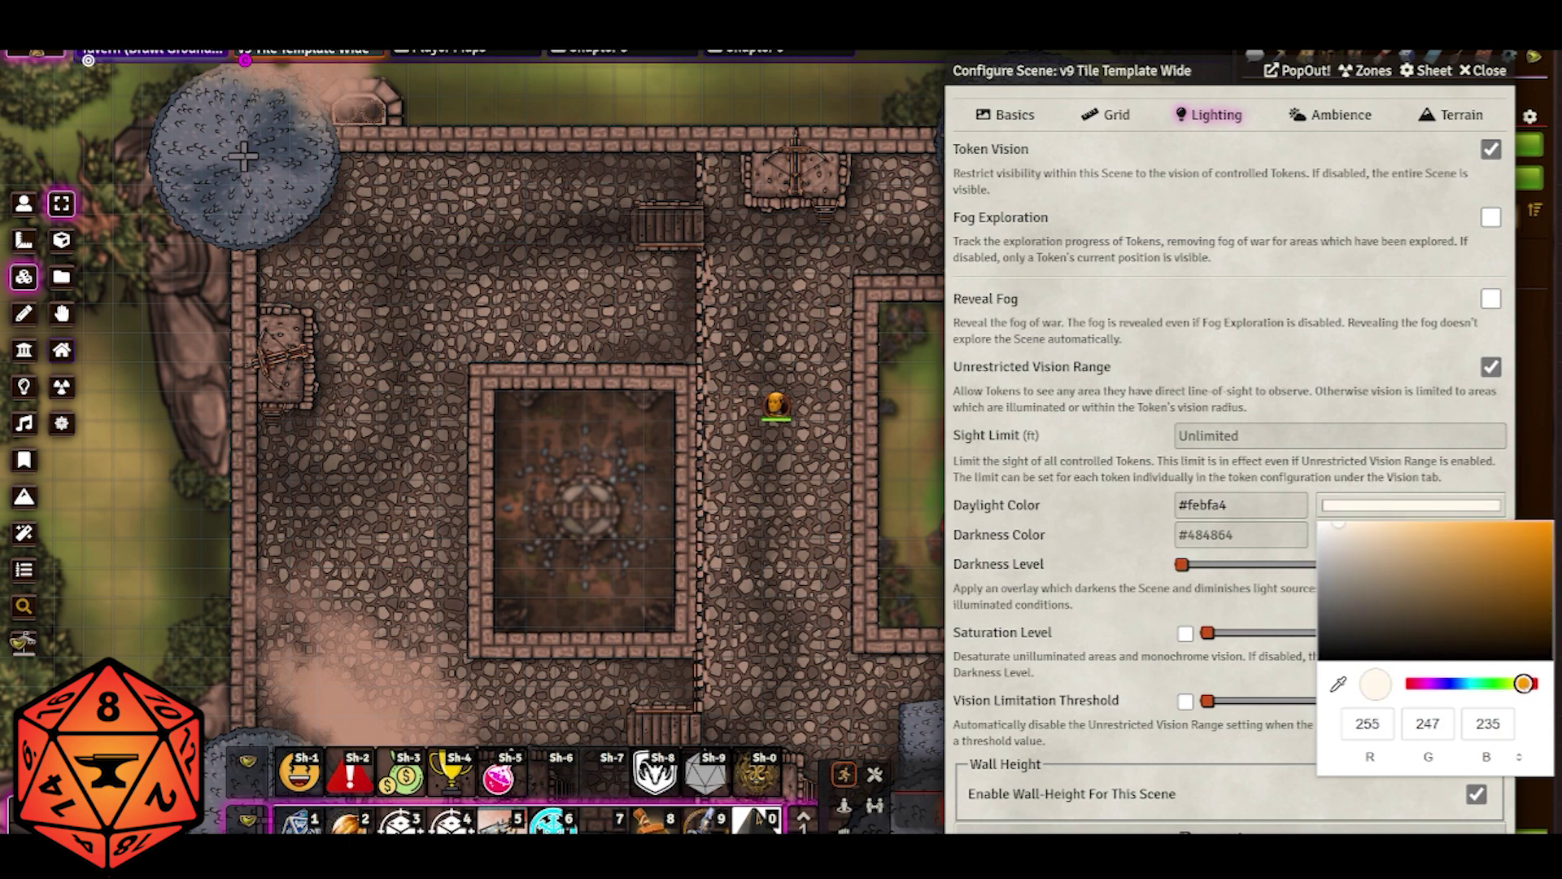
pyautogui.click(1149, 502)
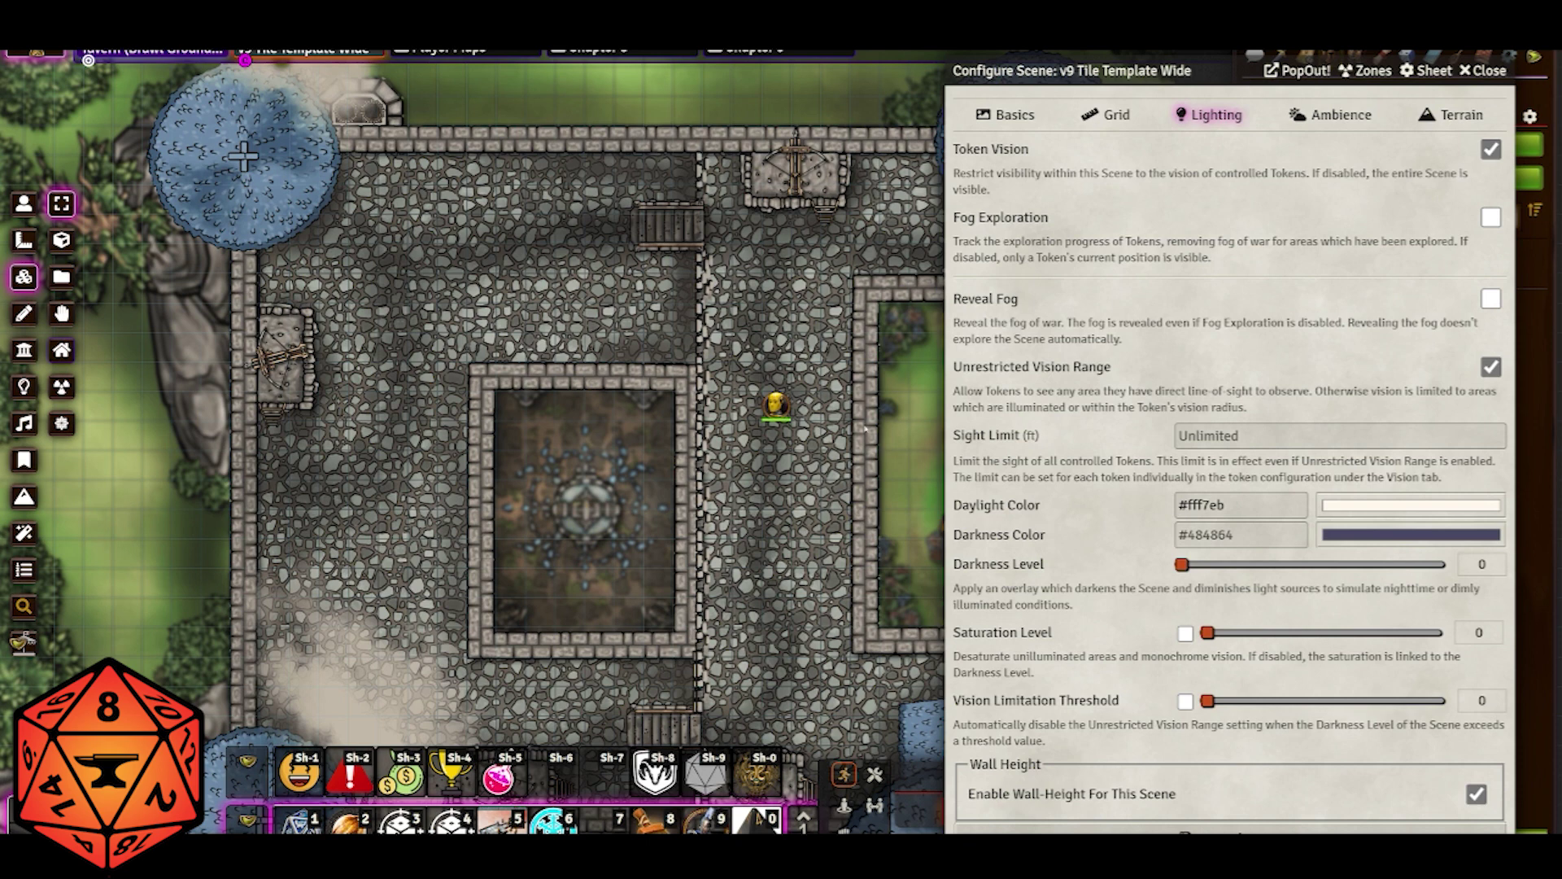
# Try a dark green darkness color, #516549, for the scene.
pyautogui.click(1359, 535)
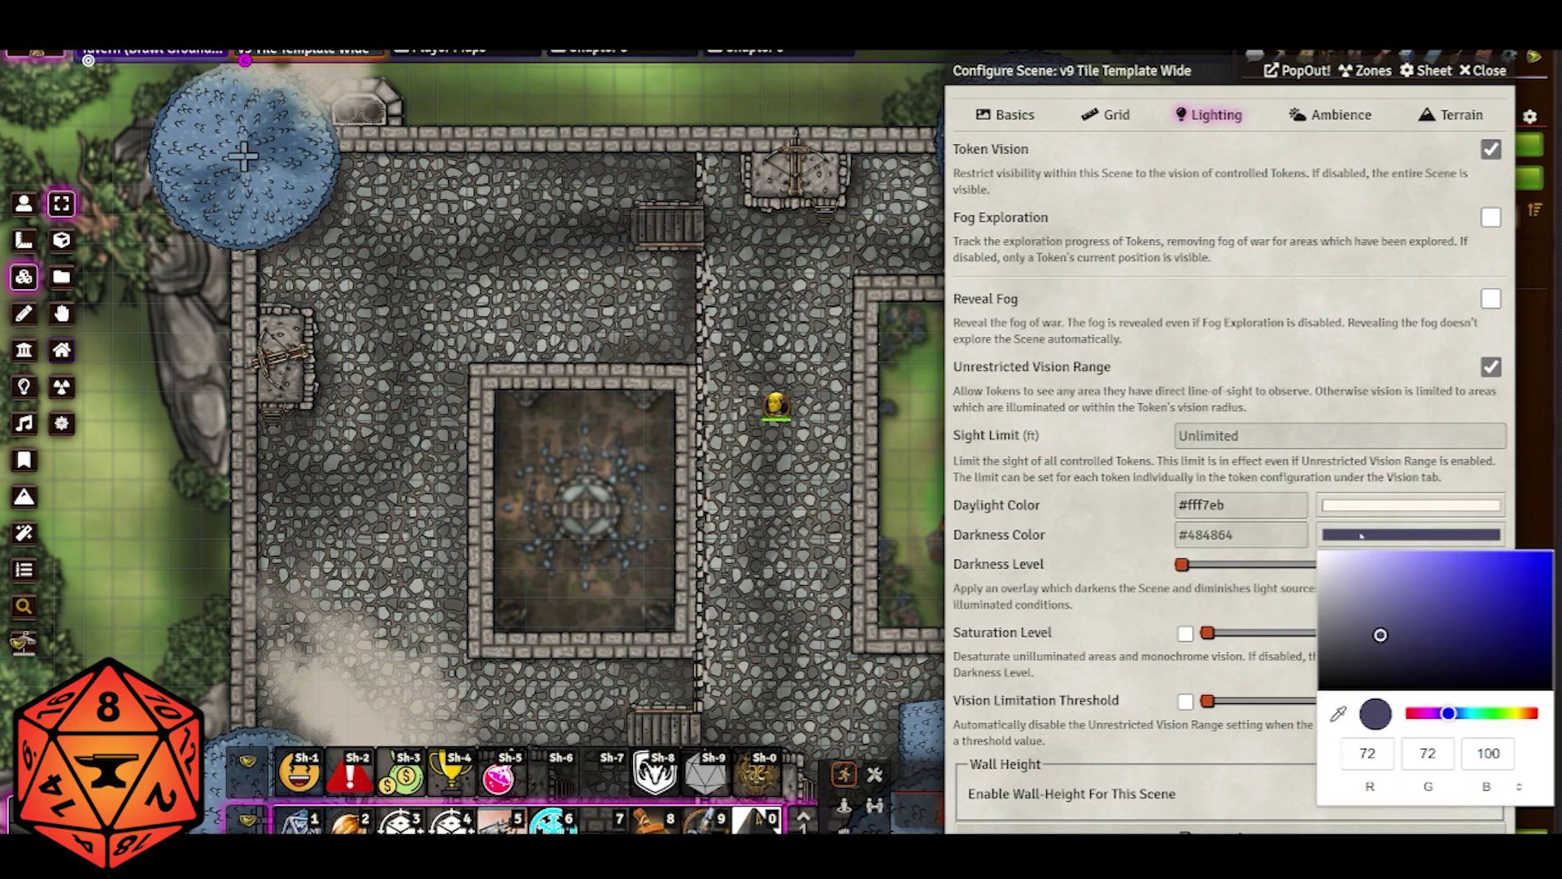
pyautogui.moveTo(1449, 714); pyautogui.dragTo(1501, 714)
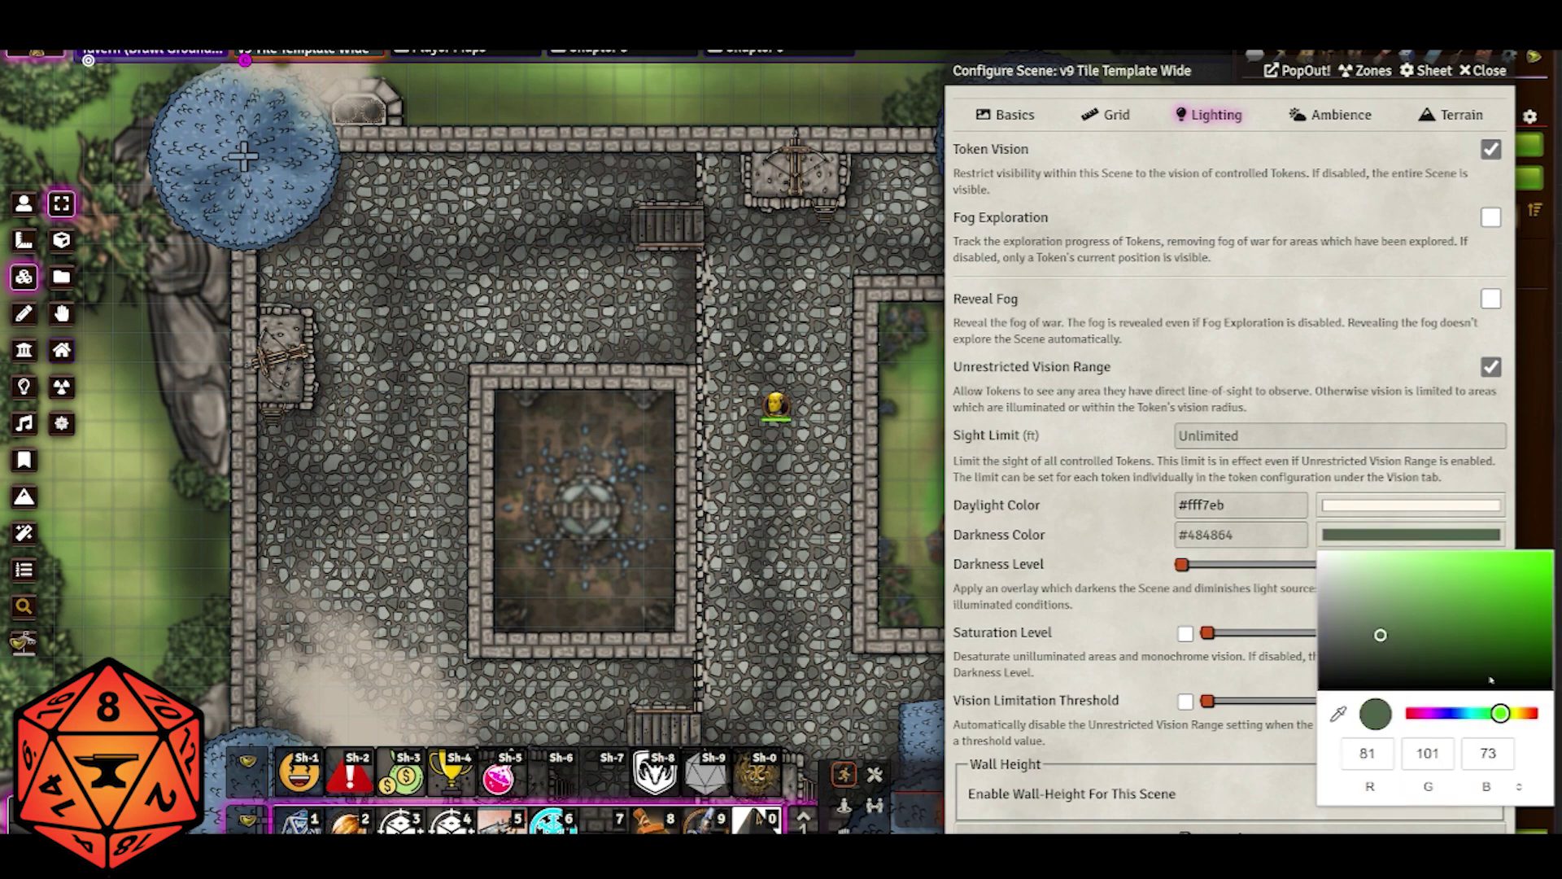
pyautogui.click(1126, 525)
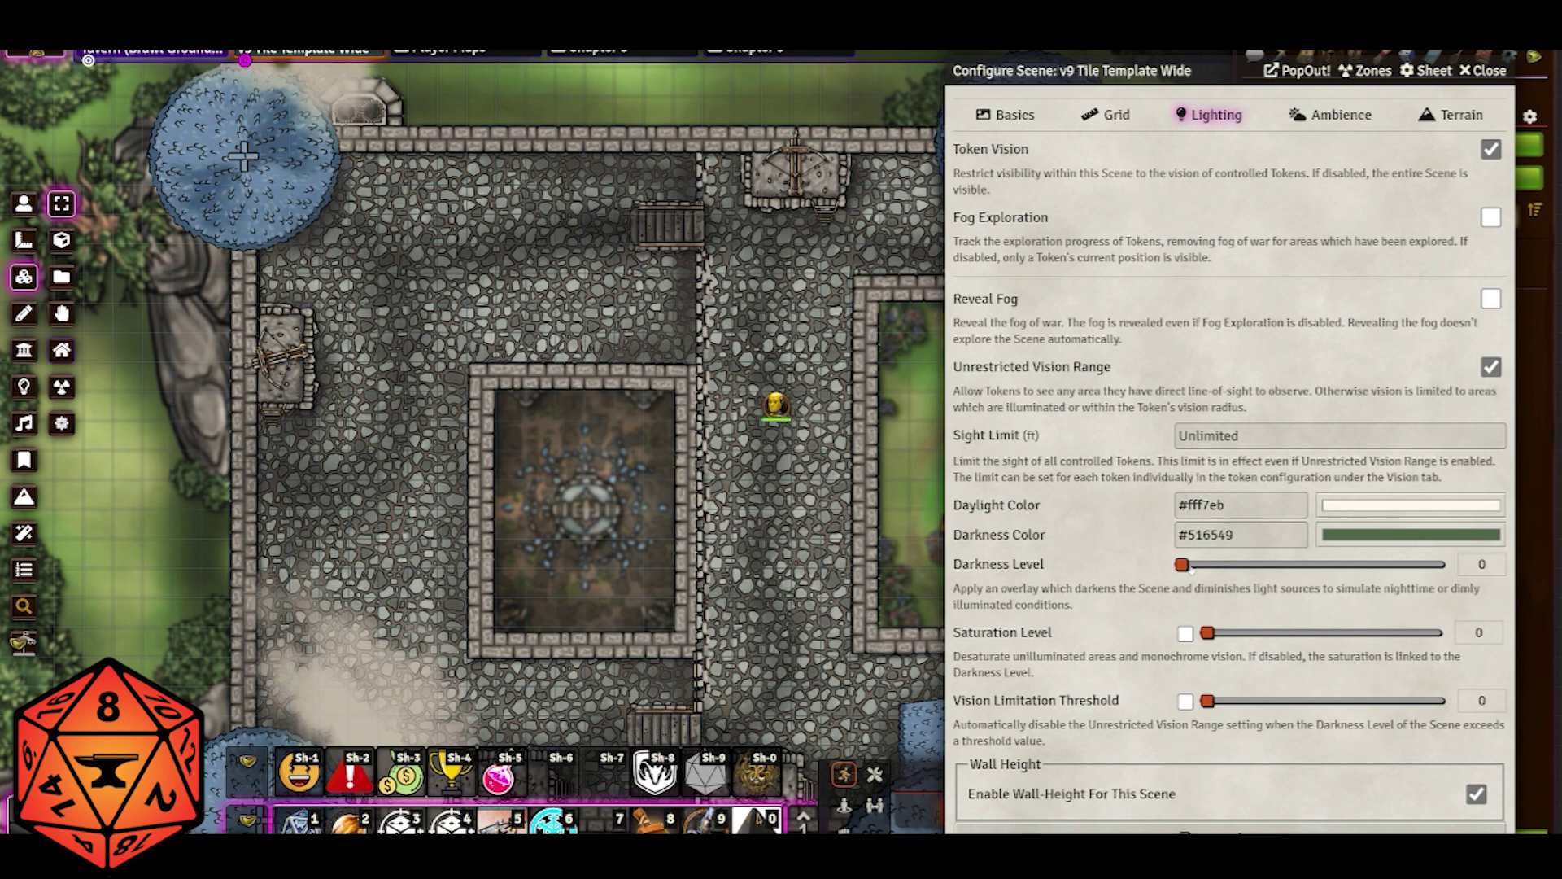
# Set the scene's darkness color to a muted dark blue, #494c65.
pyautogui.click(1401, 542)
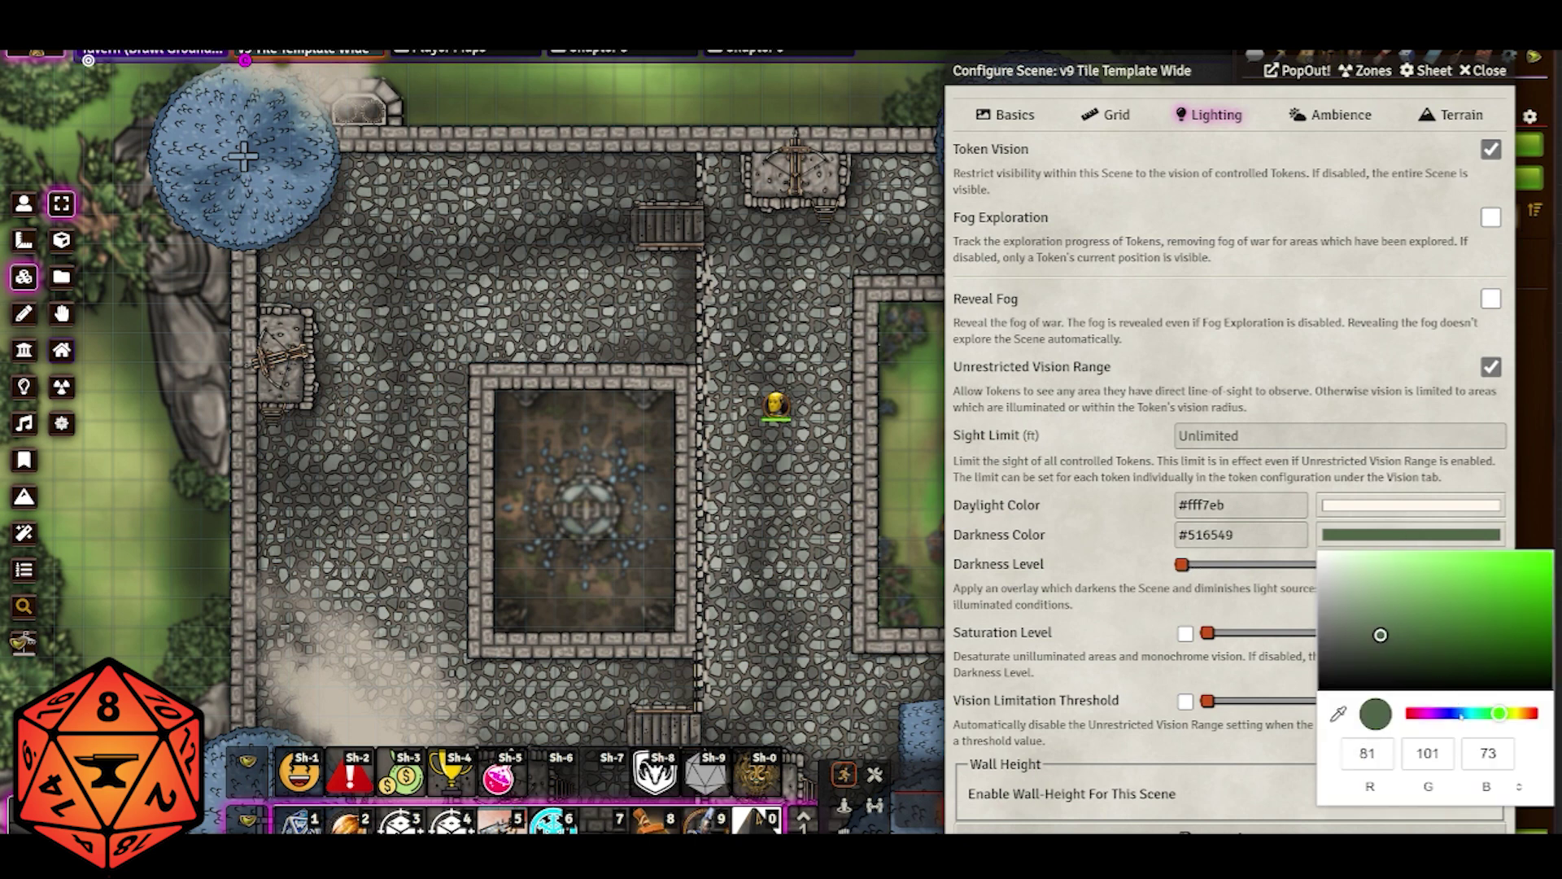
pyautogui.moveTo(1461, 714); pyautogui.dragTo(1452, 713)
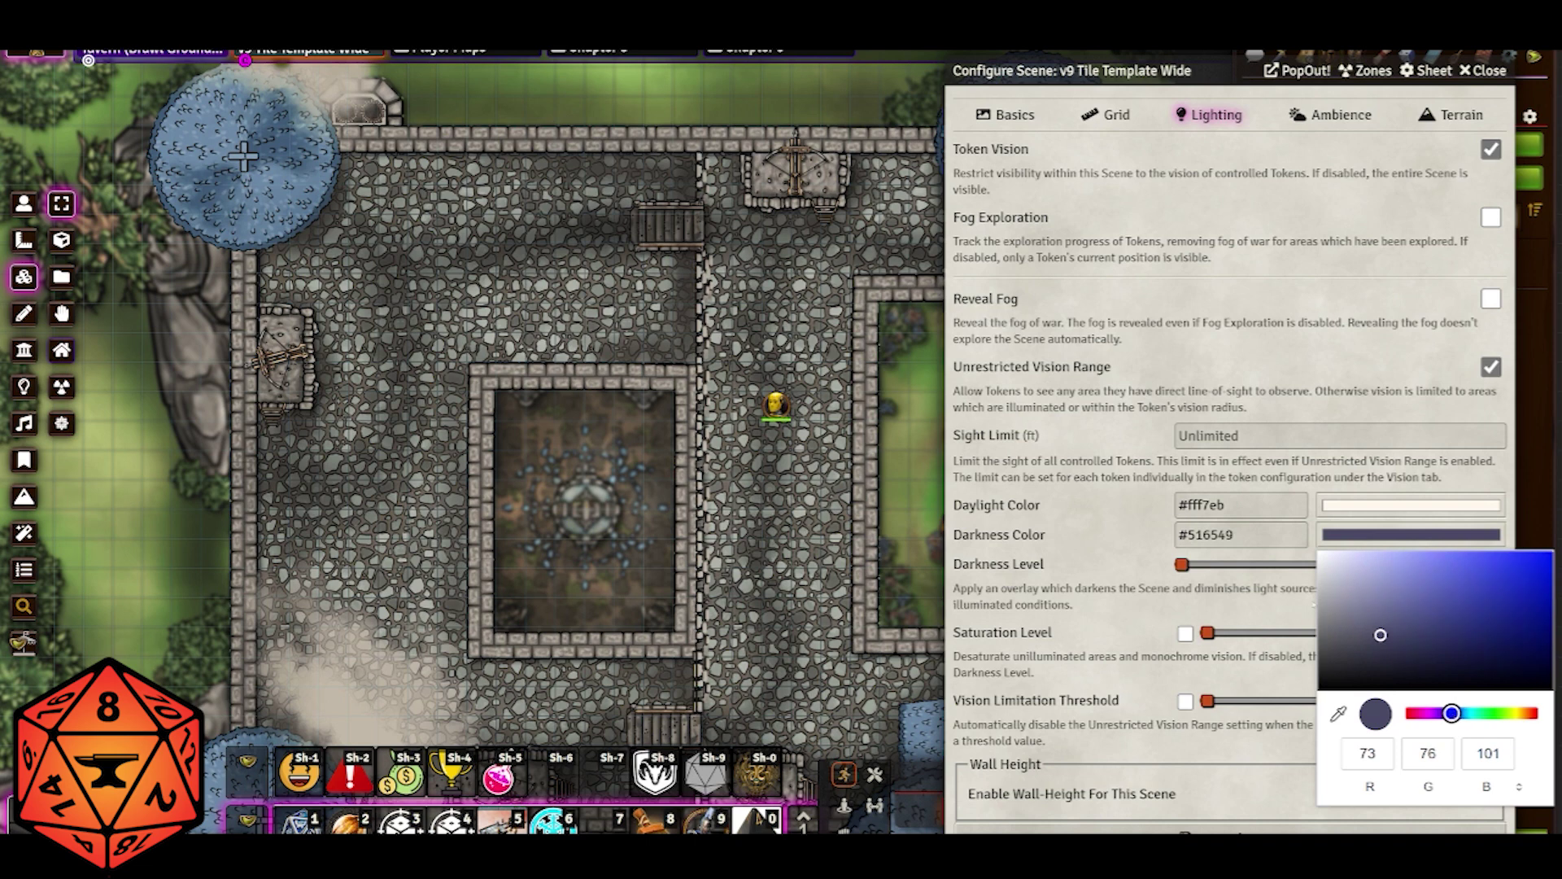
pyautogui.click(1133, 537)
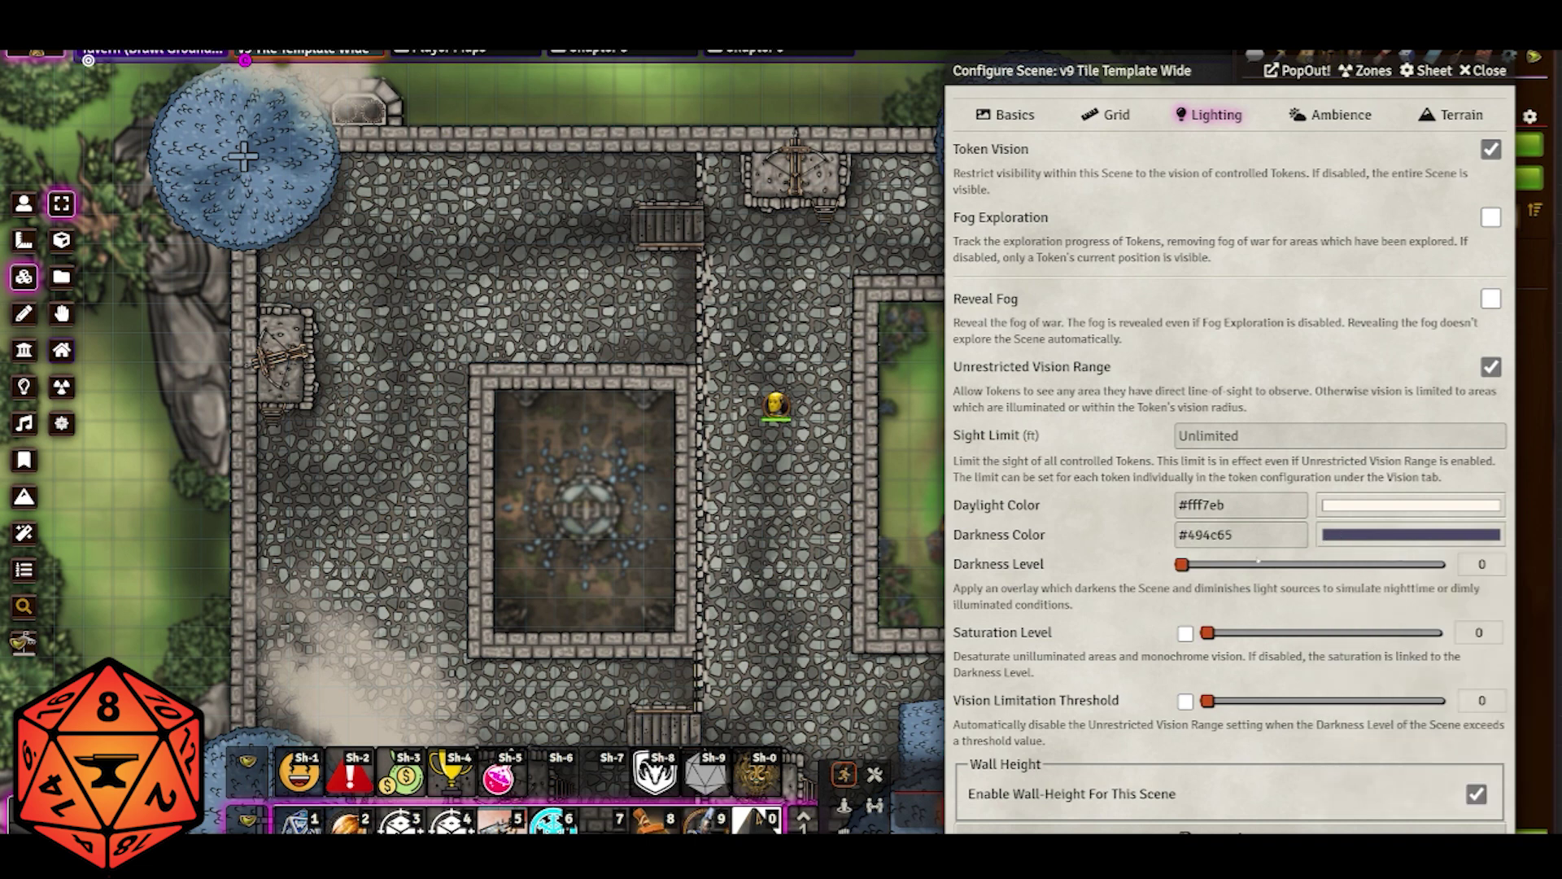
# Try a darkness level of 0.45 for the scene, then set it to 0.05 and check the map.
pyautogui.moveTo(1182, 564); pyautogui.dragTo(1300, 566)
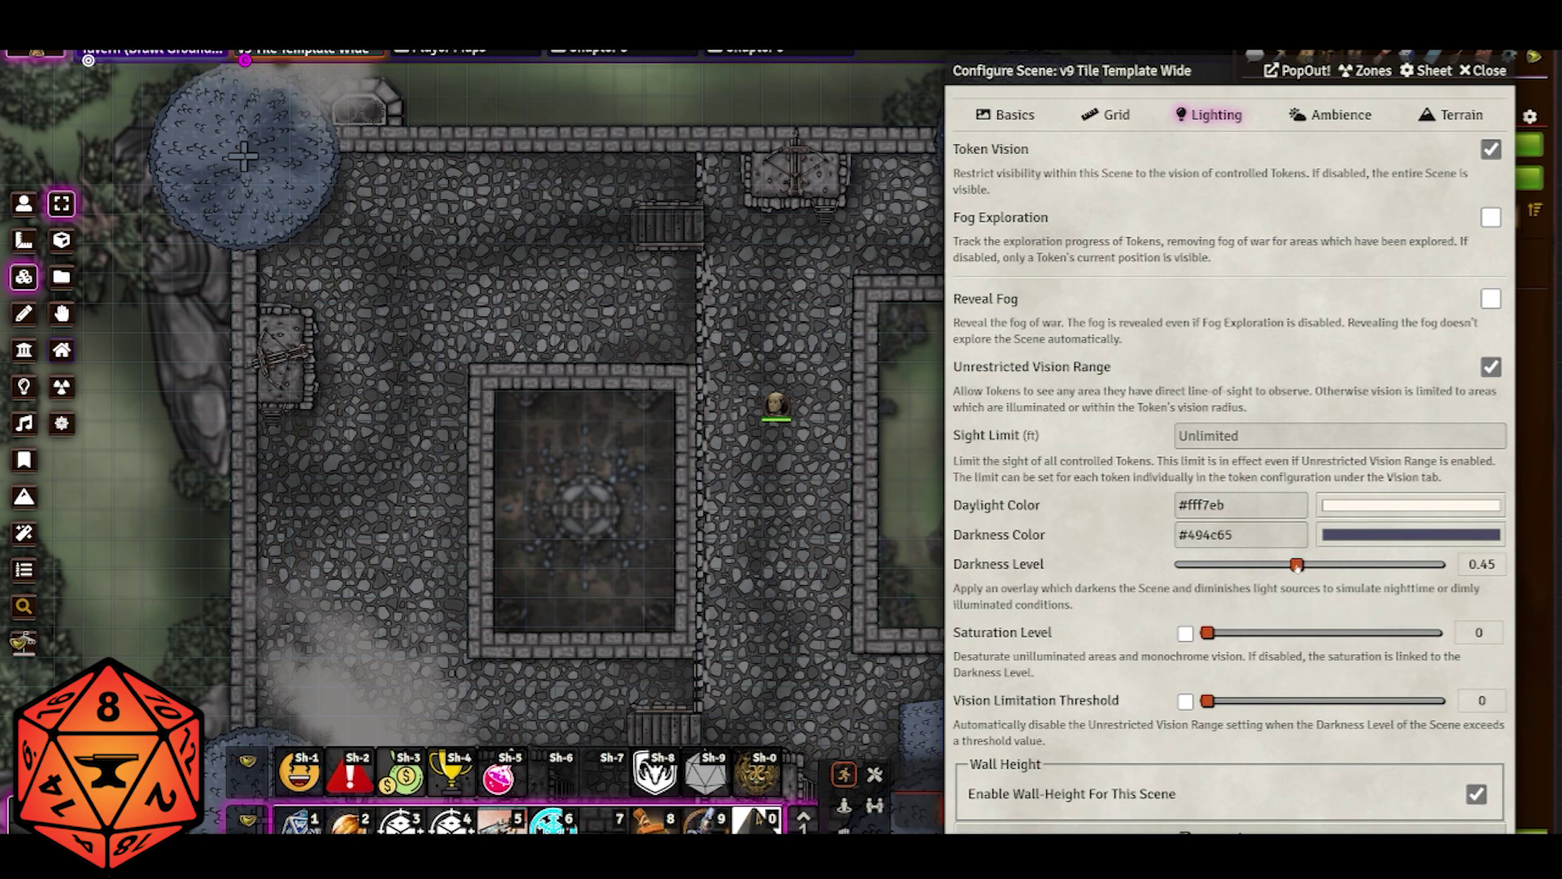
pyautogui.moveTo(1297, 565); pyautogui.dragTo(1183, 567)
pyautogui.click(1197, 572)
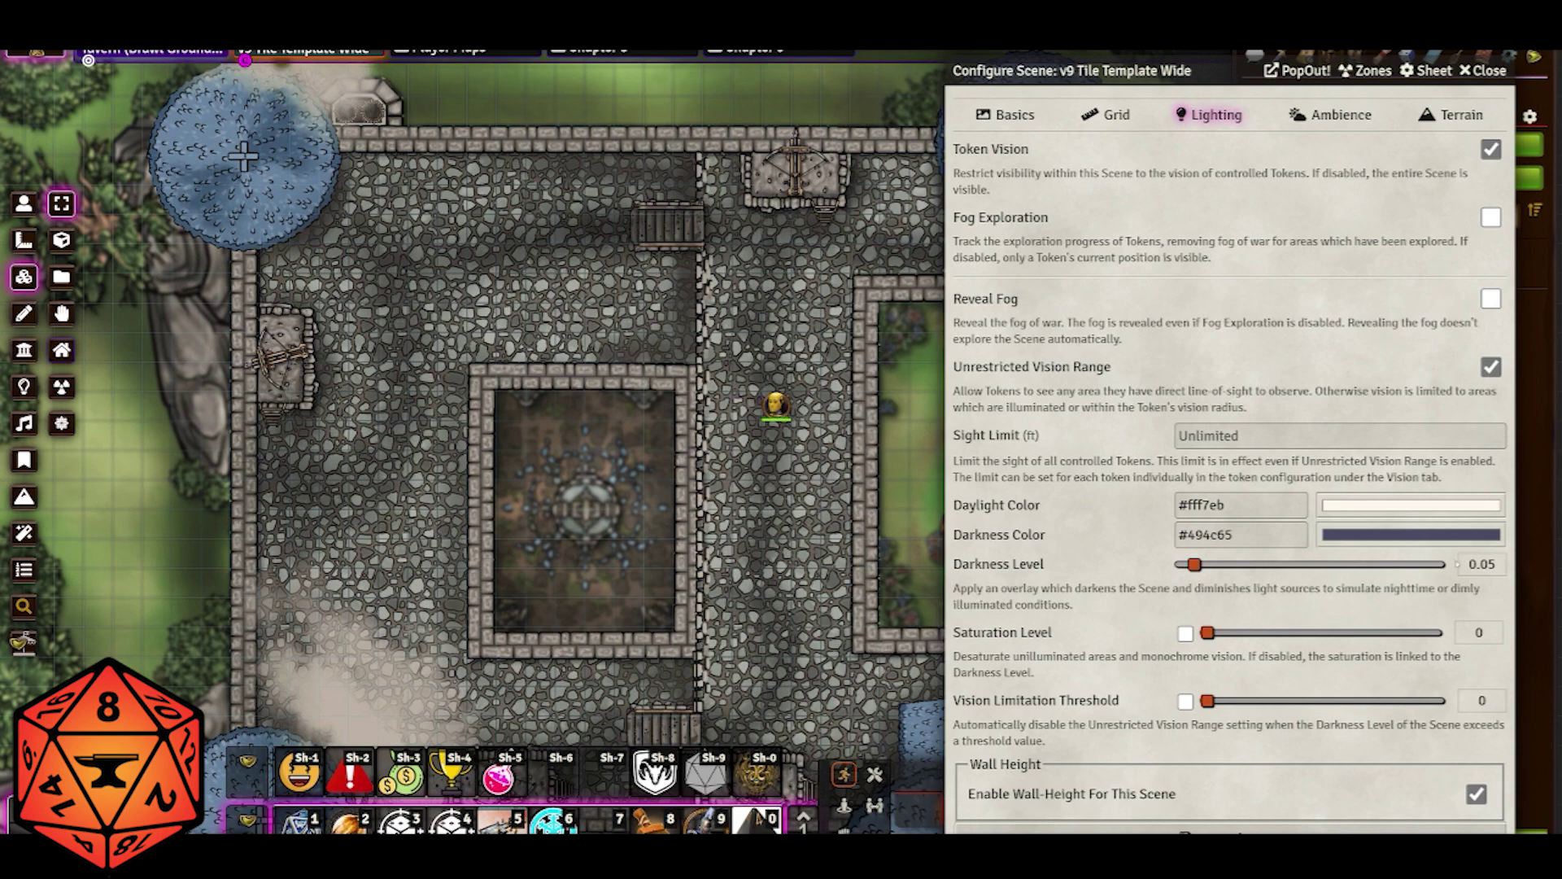
pyautogui.scroll(-5, 678, 433)
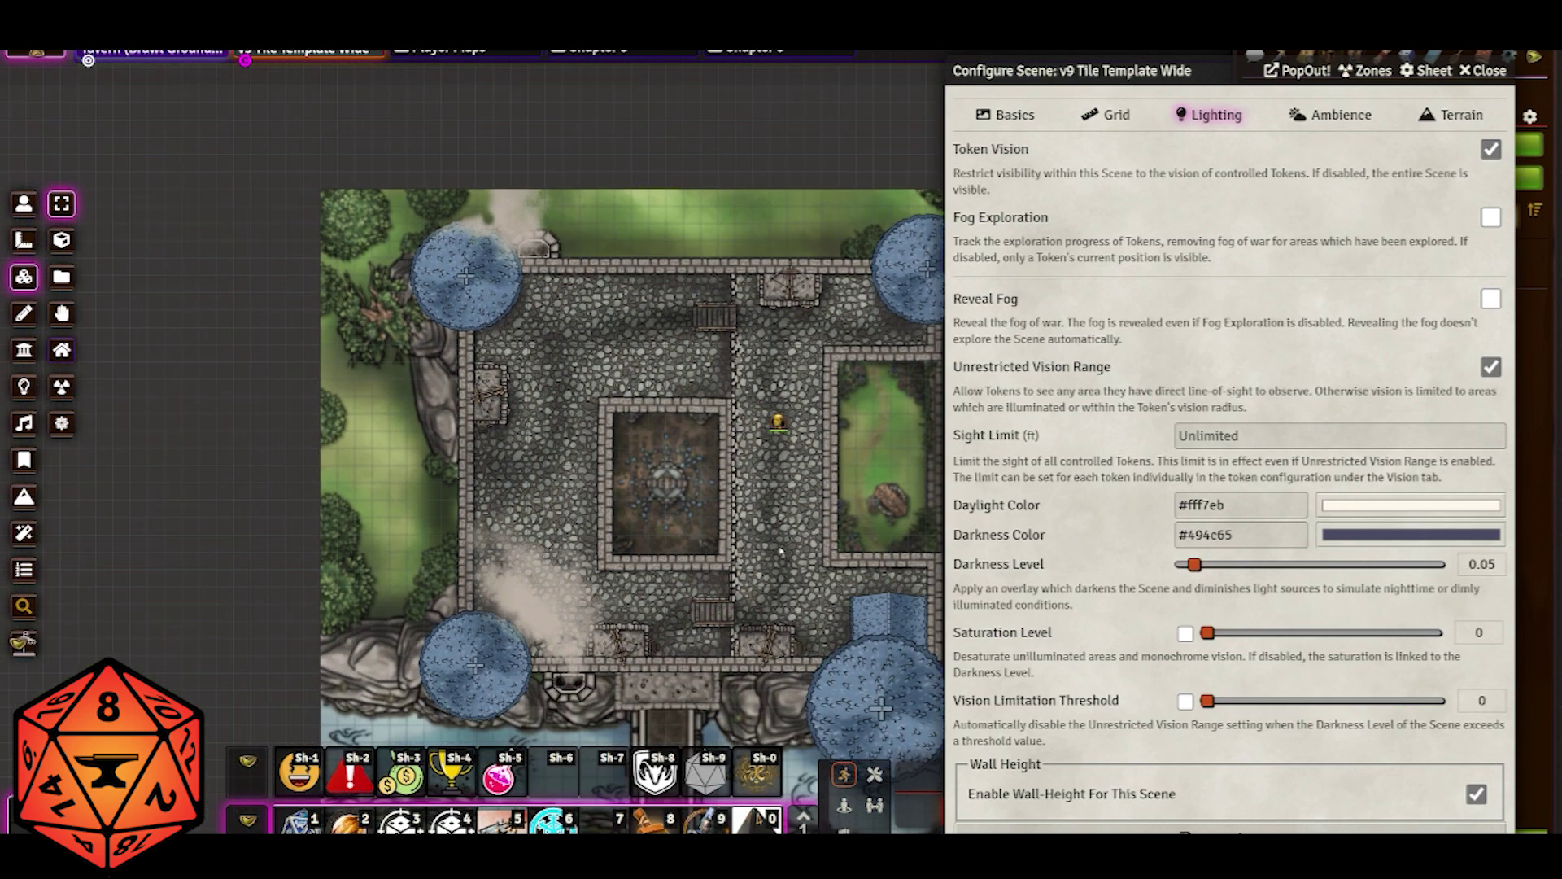
pyautogui.scroll(6, 789, 549)
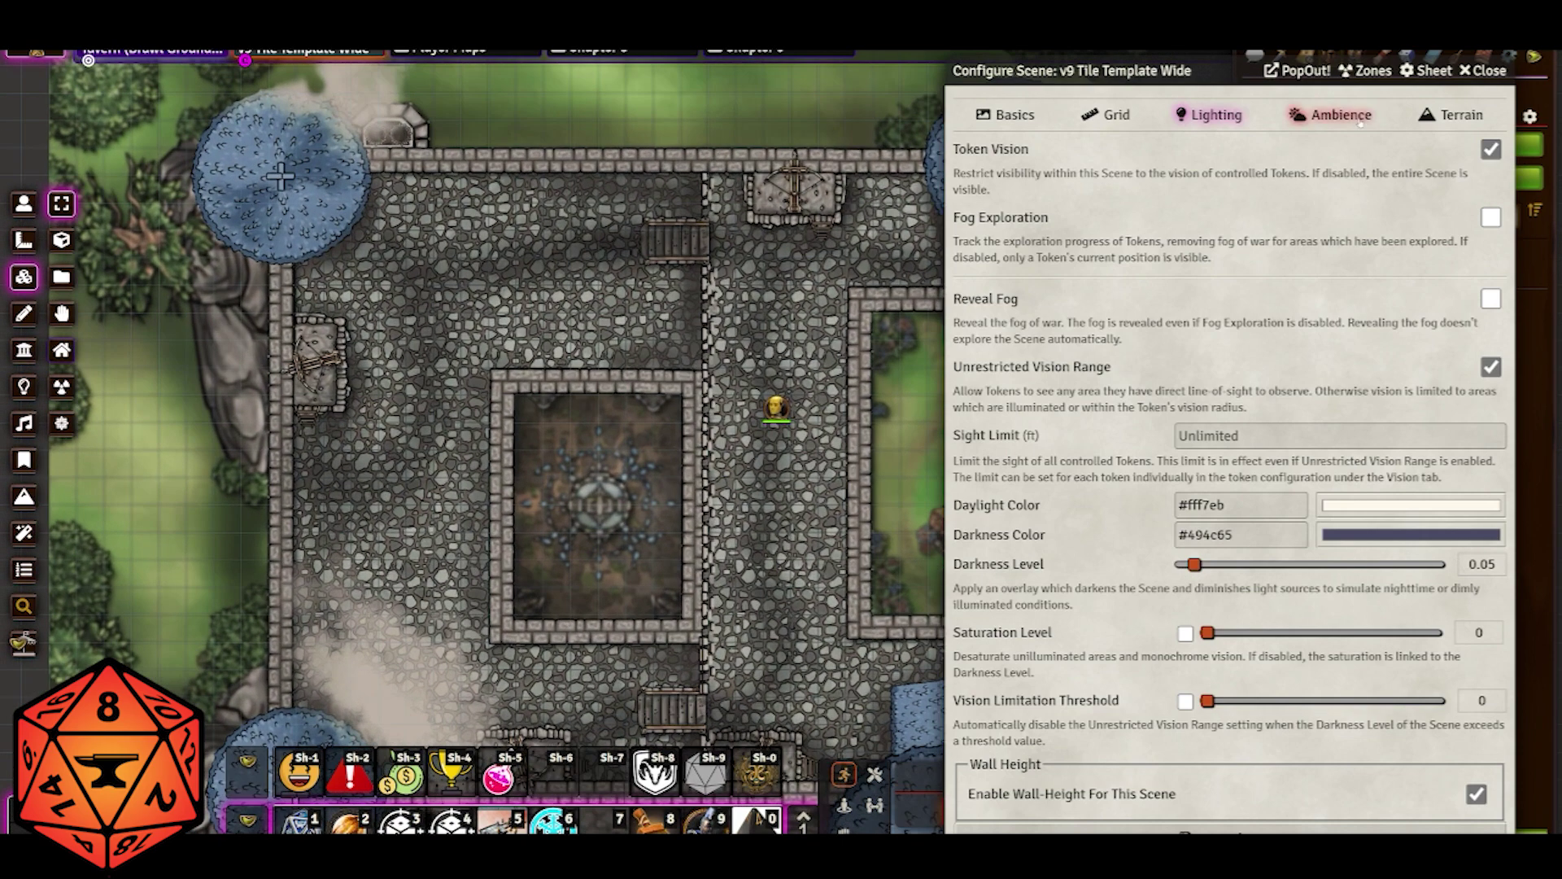
# View the scene's ambience settings and save the scene configuration changes.
pyautogui.click(1359, 120)
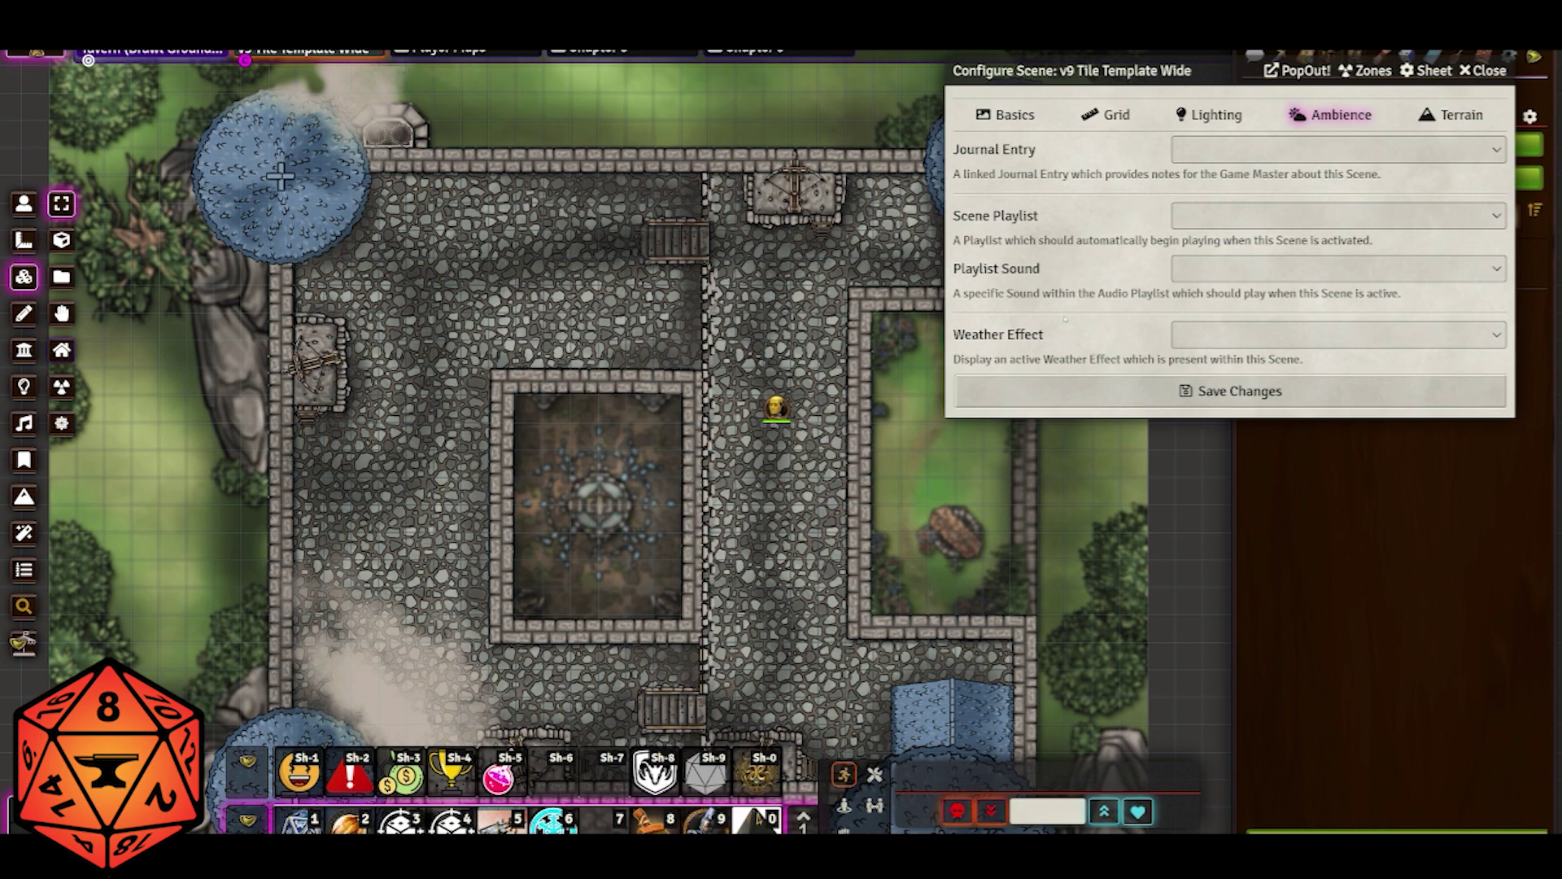
pyautogui.click(1142, 398)
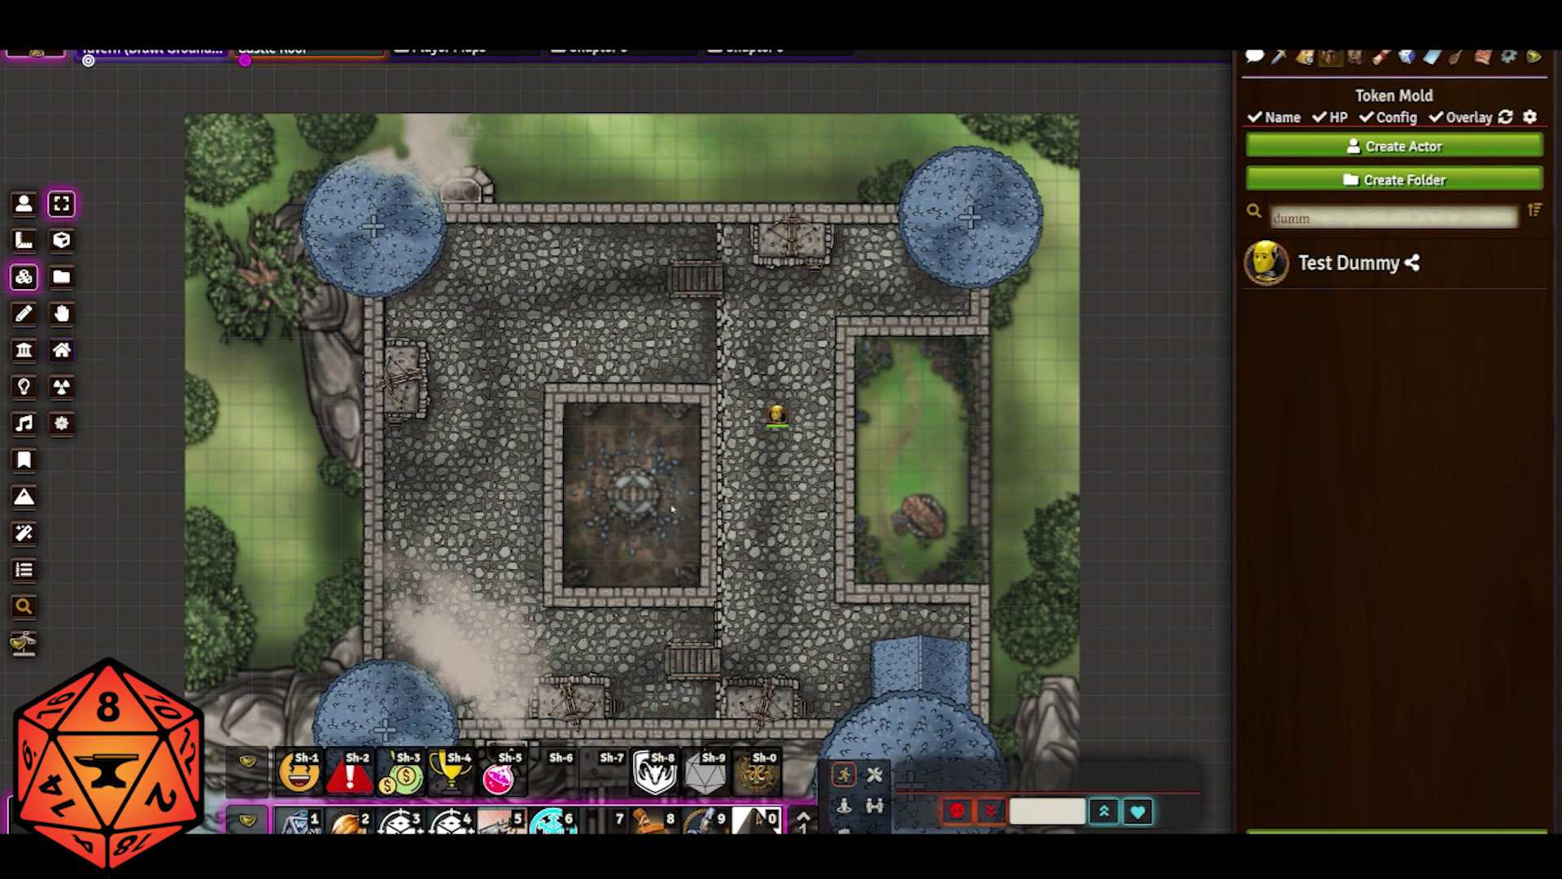